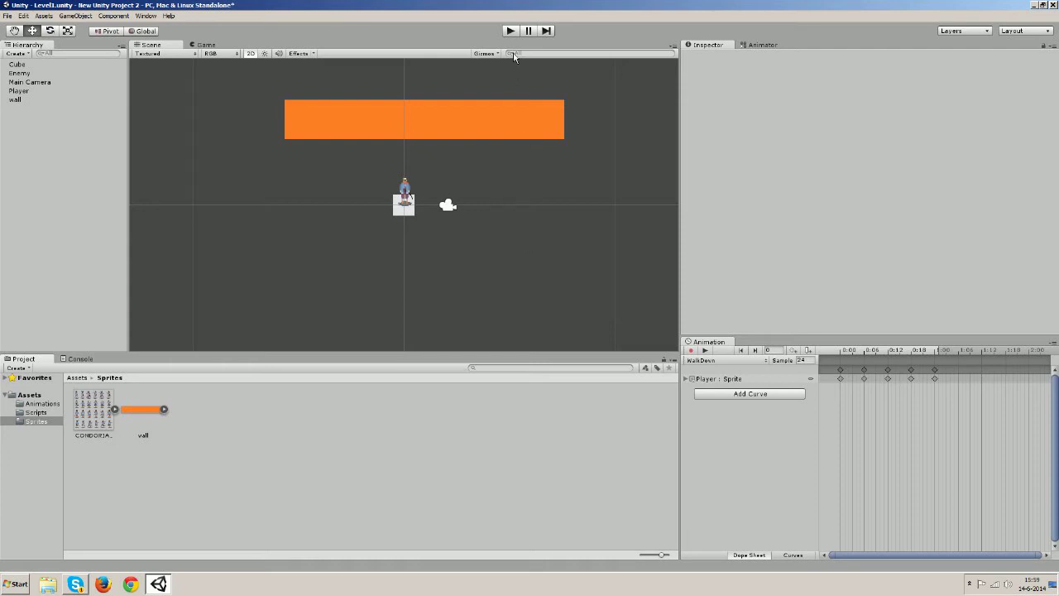
Play-test the player walking left and right, then stop the game
{"action": "left_click", "coordinate": [511, 31]}
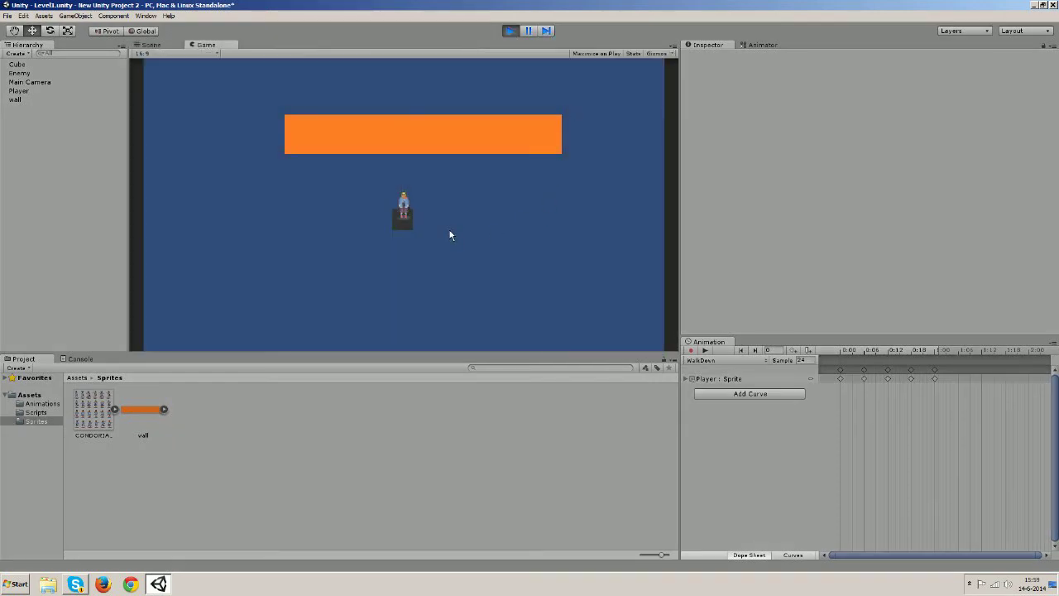
{"action": "key", "text": "a"}
{"action": "key", "text": "d"}
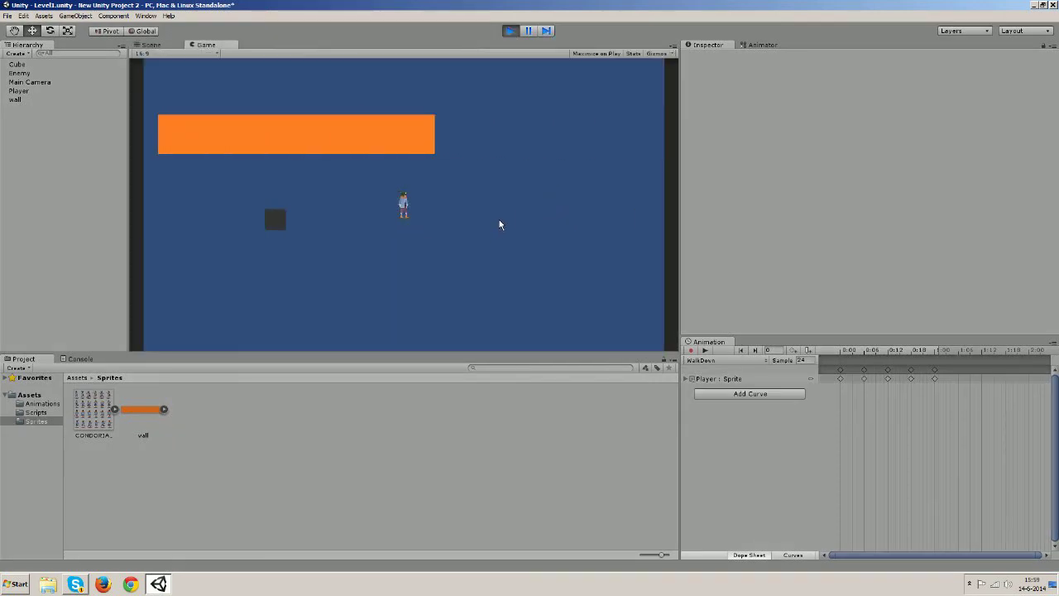
{"action": "key", "text": "a"}
{"action": "key", "text": "d"}
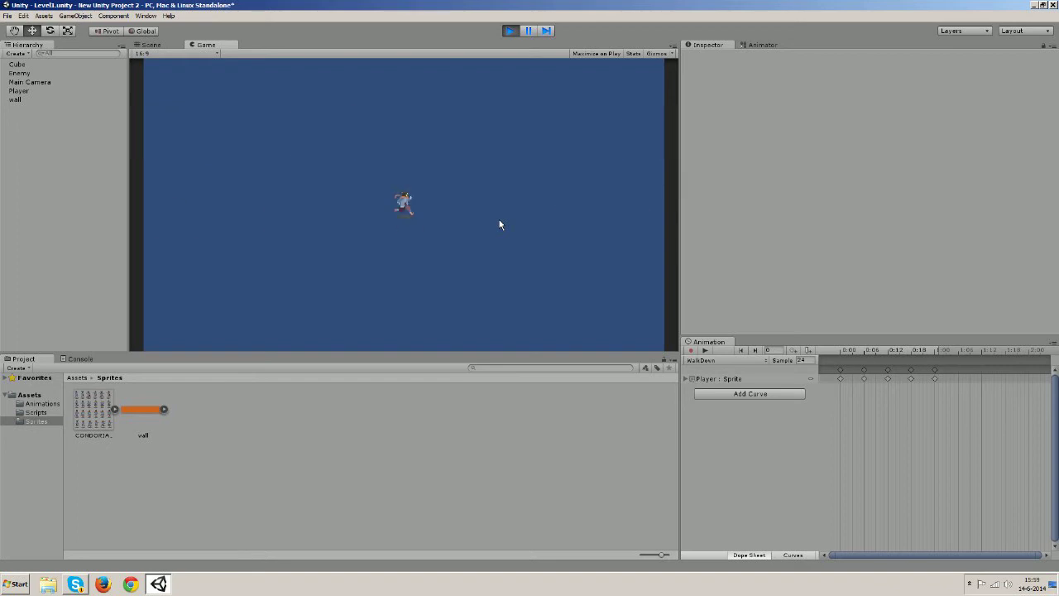
{"action": "key", "text": "a"}
{"action": "key", "text": "d"}
{"action": "key", "text": "a"}
{"action": "left_click", "coordinate": [510, 31]}
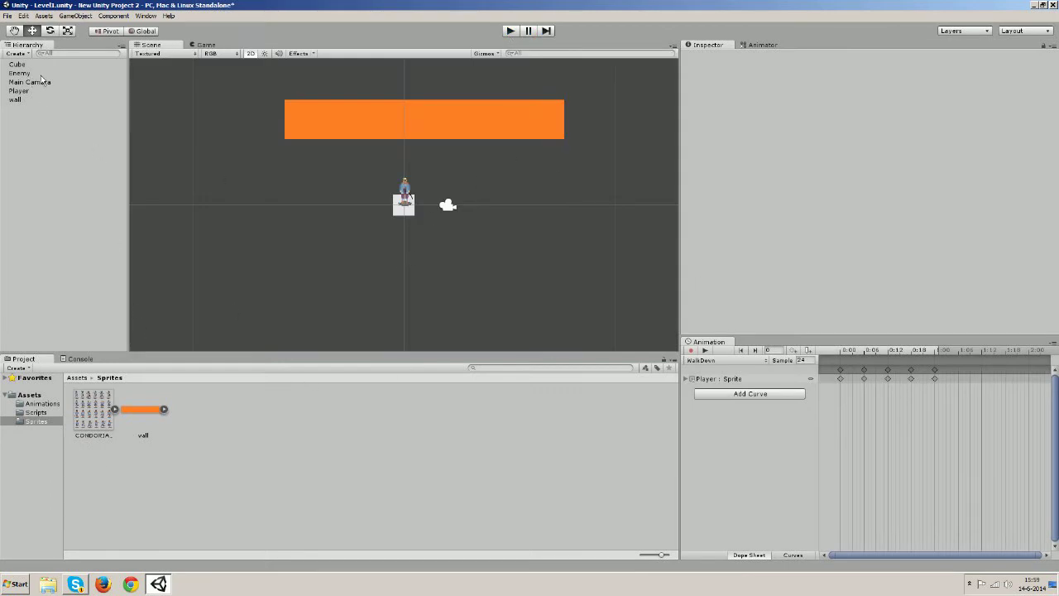
Check Enemy and Main Camera, then set the Player's Rigidbody 2D Linear Drag to 10
{"action": "left_click", "coordinate": [20, 74]}
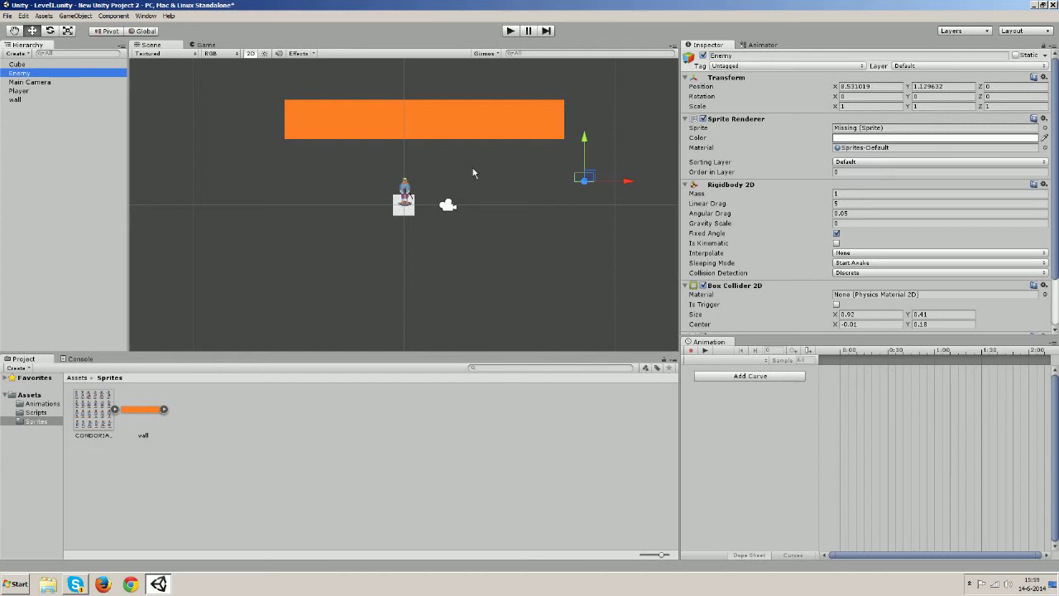
{"action": "left_click", "coordinate": [24, 82]}
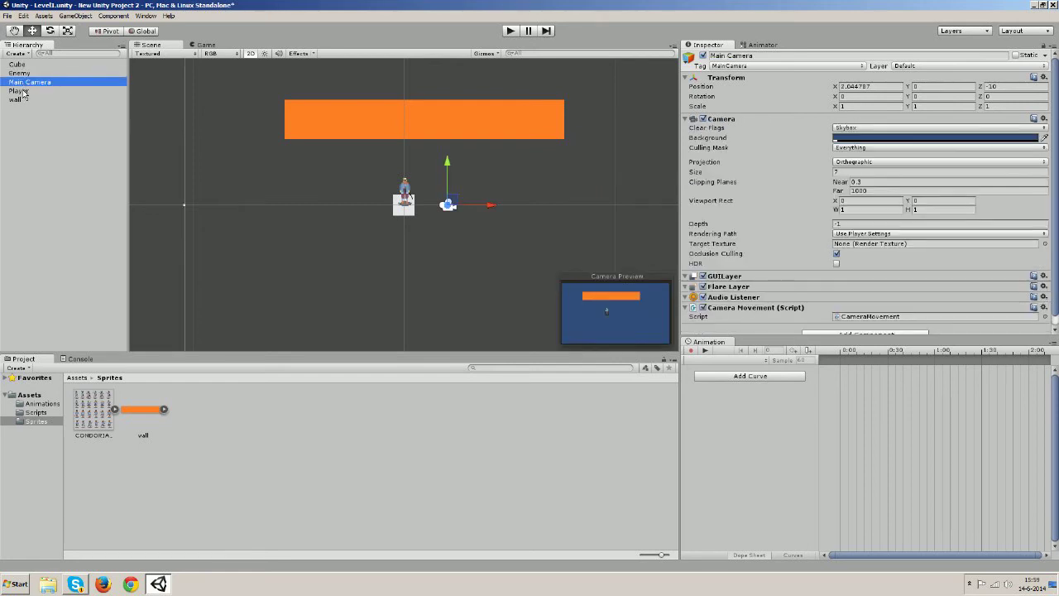
{"action": "left_click", "coordinate": [20, 90]}
{"action": "scroll", "coordinate": [828, 191], "scroll_direction": "down", "scroll_amount": 5}
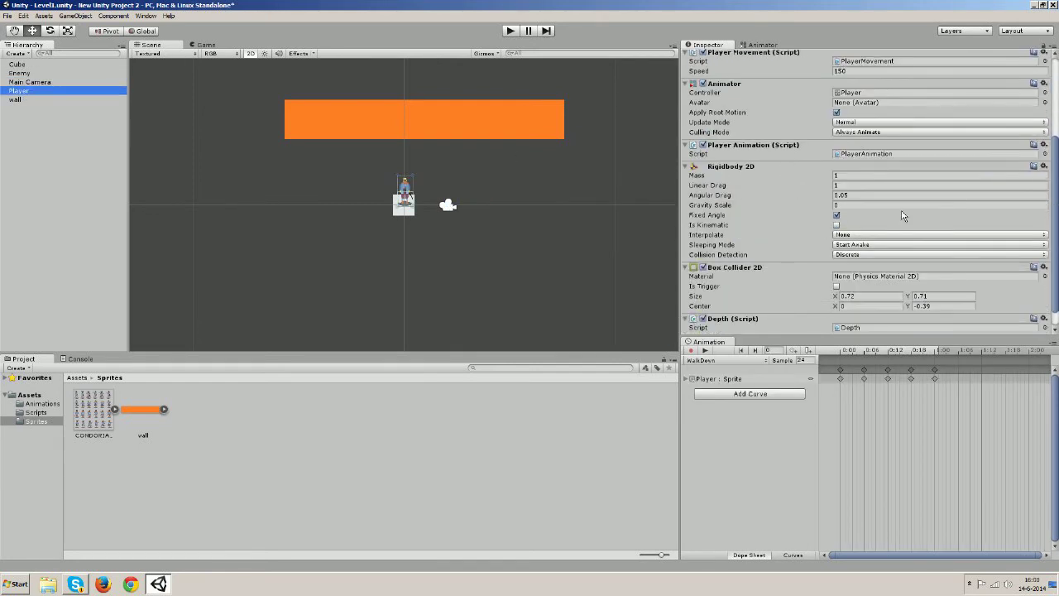
{"action": "left_click", "coordinate": [846, 186]}
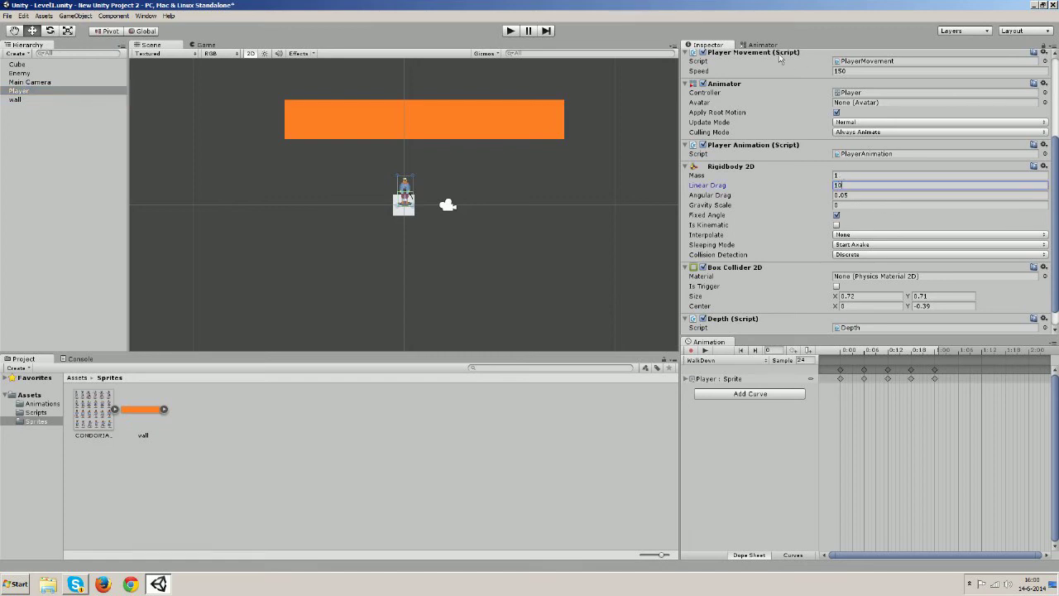
{"action": "left_click", "coordinate": [601, 426]}
Test the drag of 10 in Play mode, recheck the value, and restart the game
{"action": "left_click", "coordinate": [511, 30]}
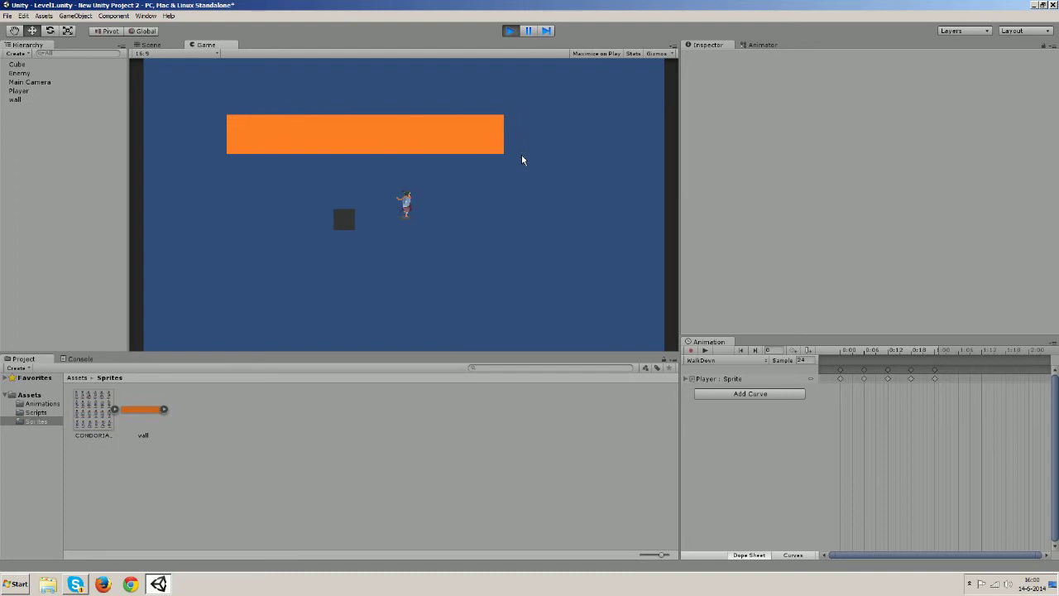
{"action": "left_click", "coordinate": [512, 32]}
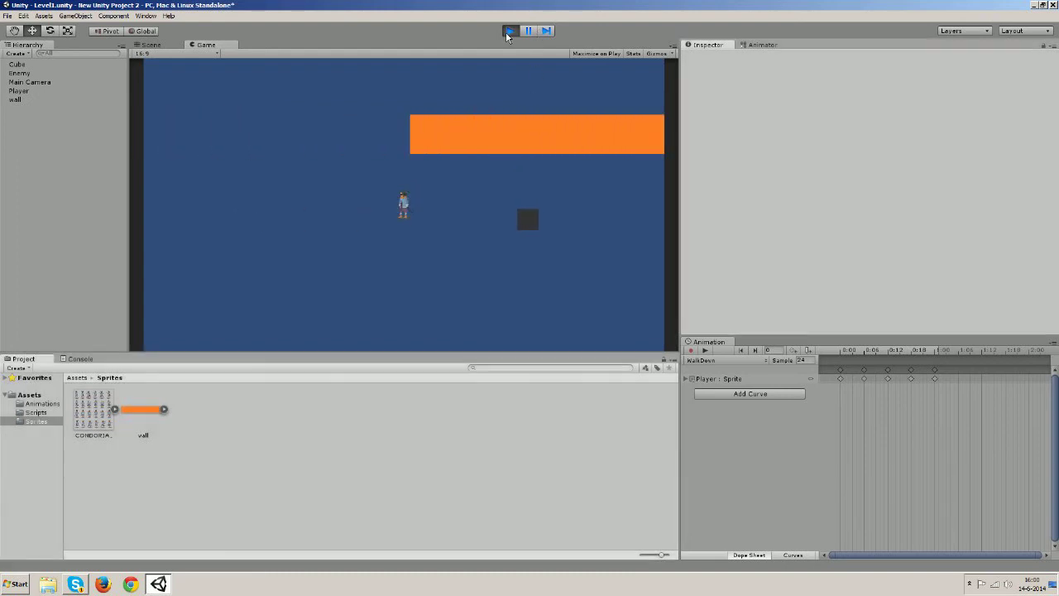
{"action": "left_click", "coordinate": [19, 91]}
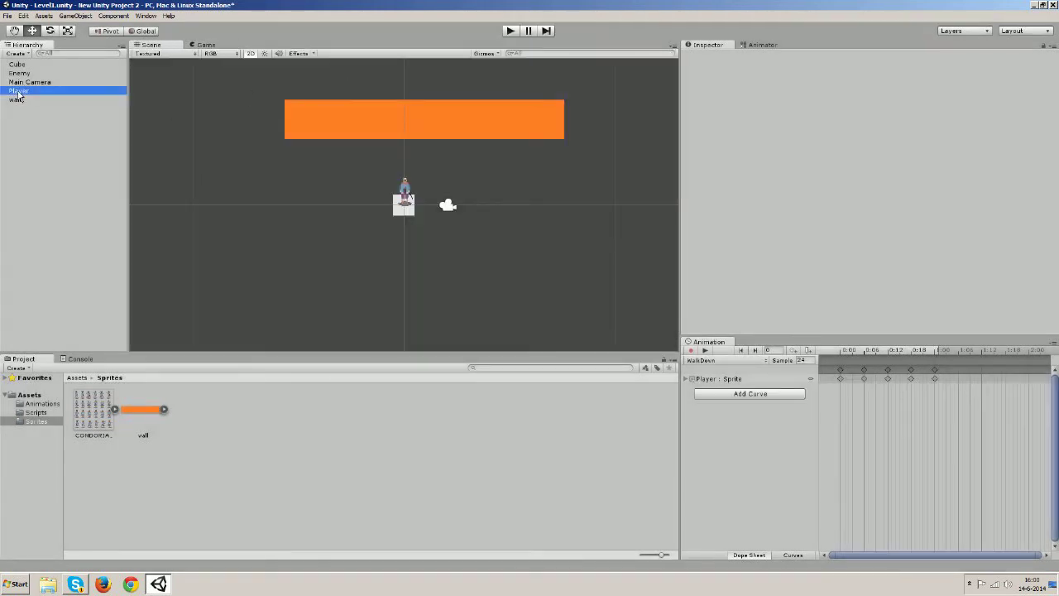
{"action": "left_click", "coordinate": [848, 317]}
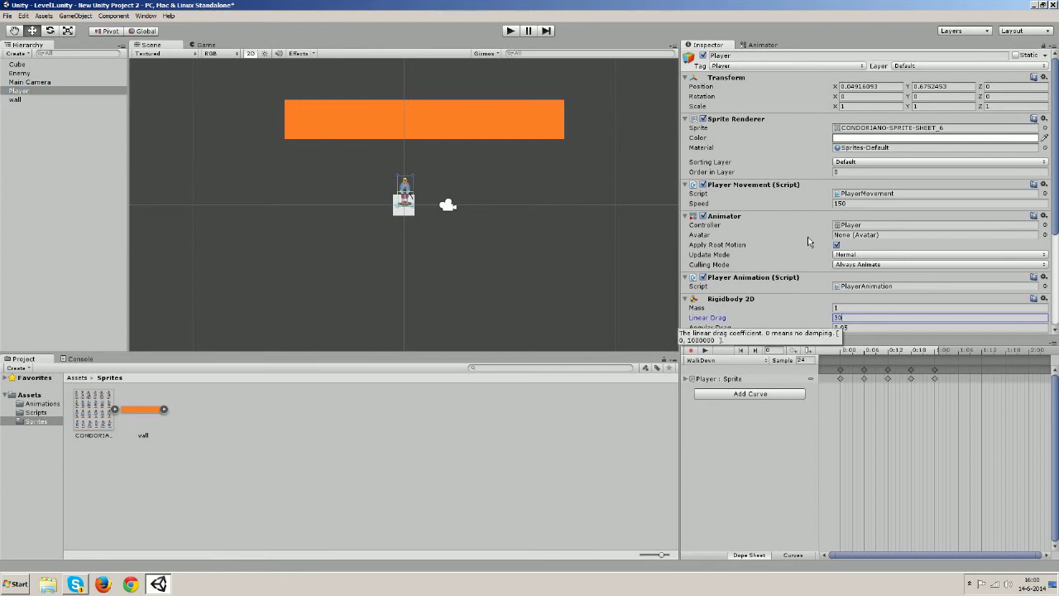
{"action": "left_click", "coordinate": [654, 447]}
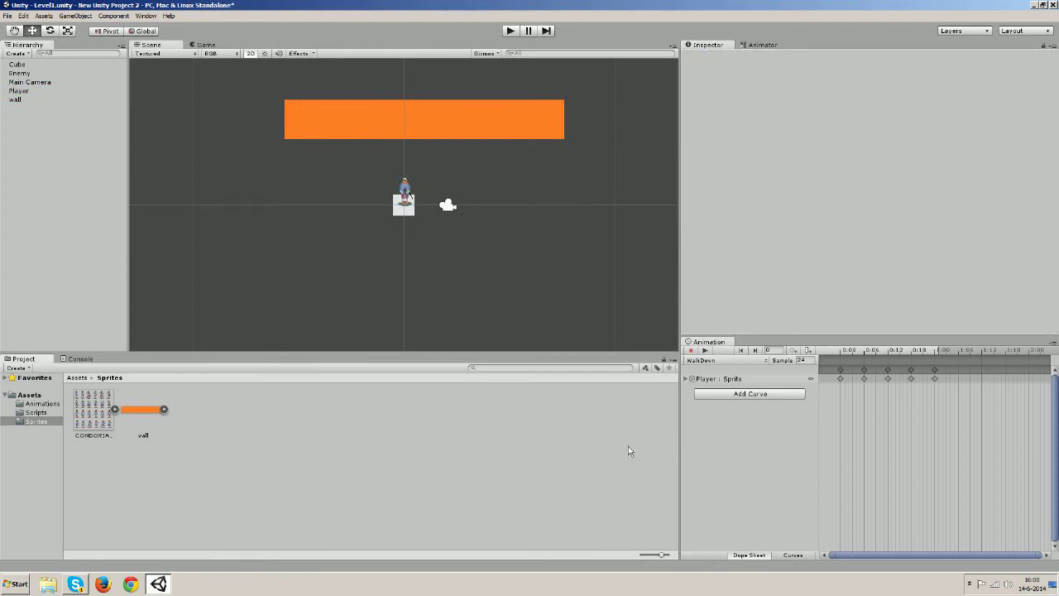
{"action": "left_click", "coordinate": [505, 32]}
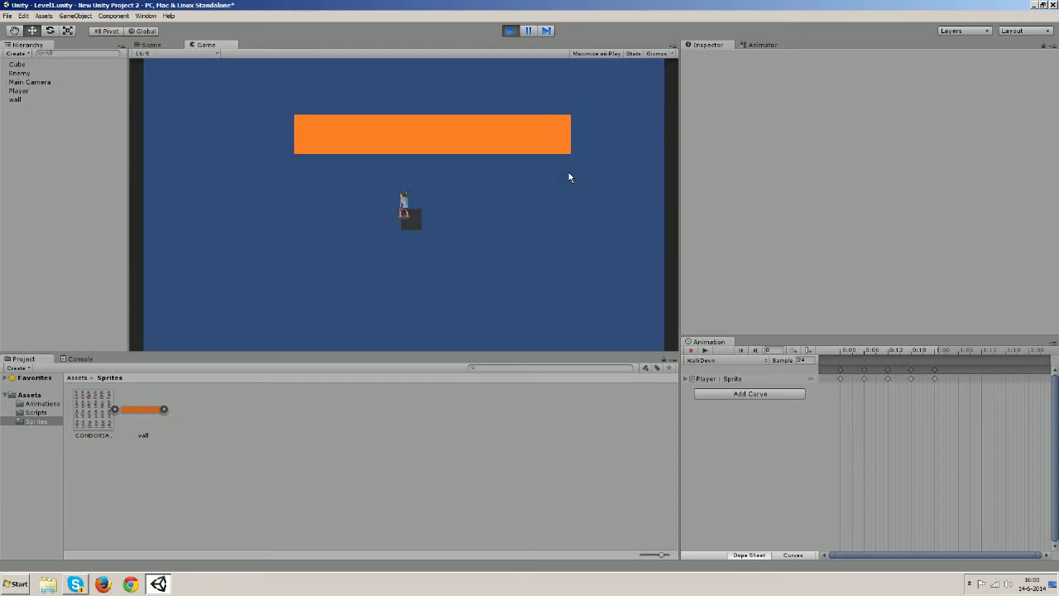
Walk the player left, right and up around the orange wall and dark block
{"action": "key", "text": "a"}
{"action": "key", "text": "w"}
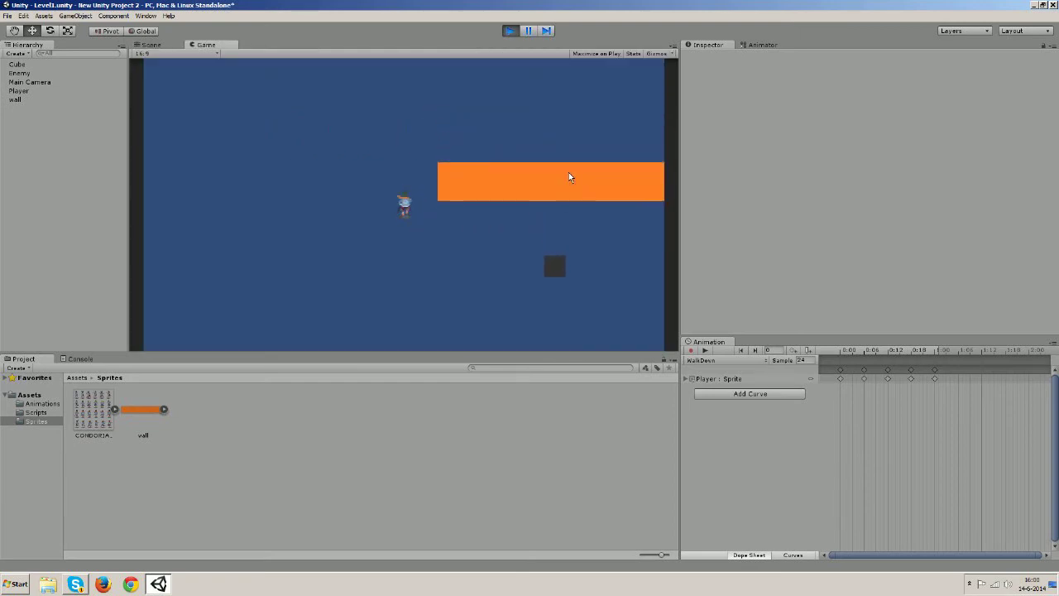
{"action": "key", "text": "d"}
{"action": "key", "text": "d"}
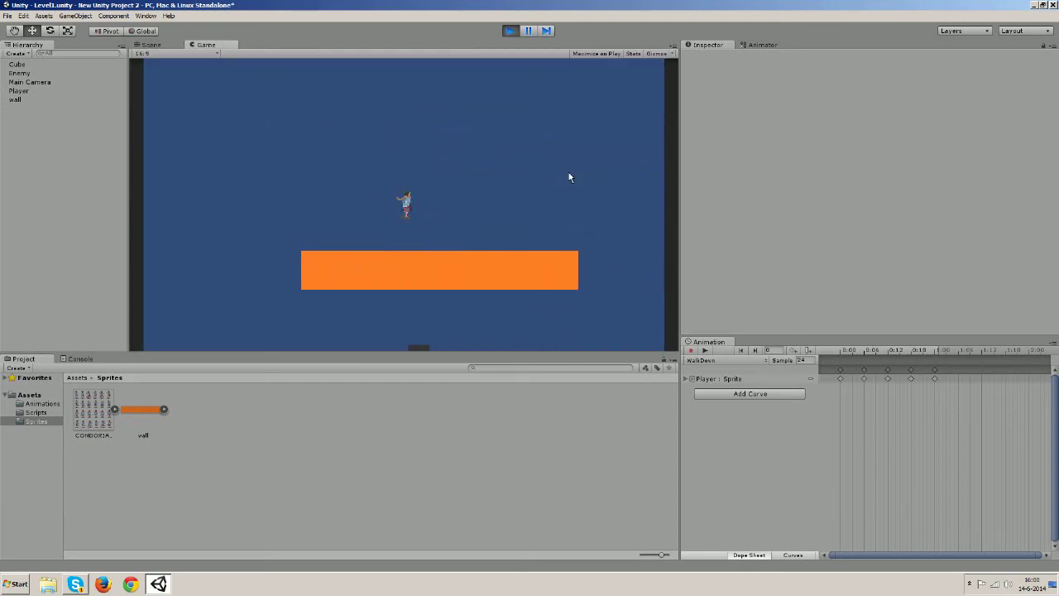
{"action": "key", "text": "a"}
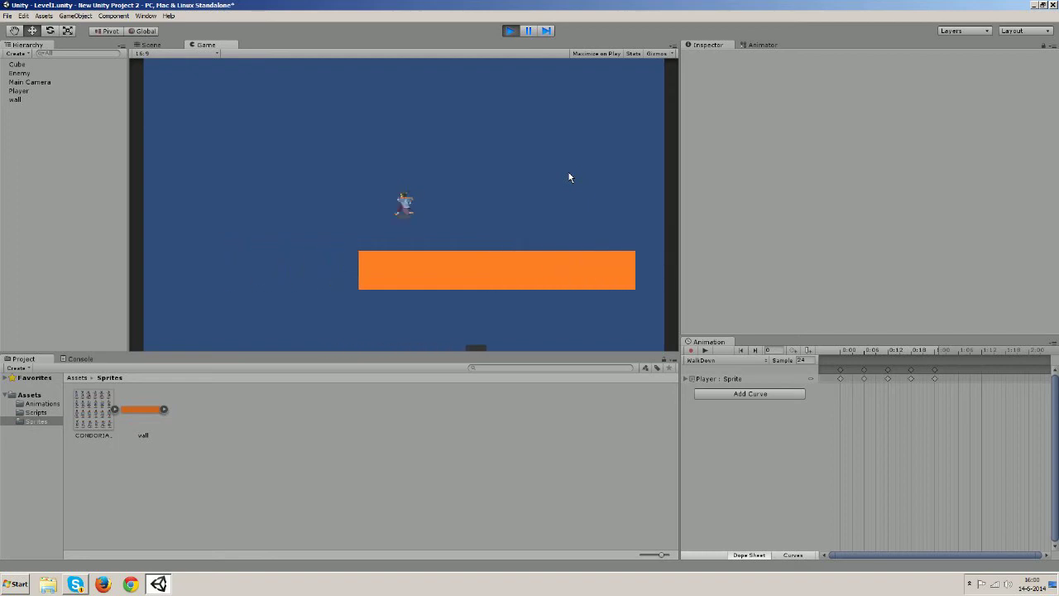
{"action": "key", "text": "d"}
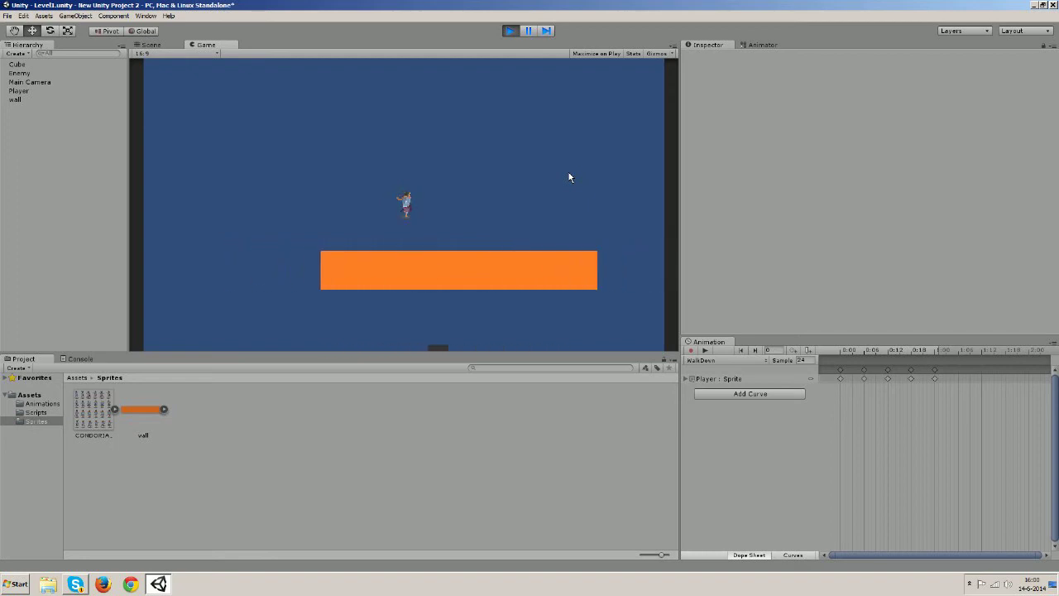
{"action": "key", "text": "a"}
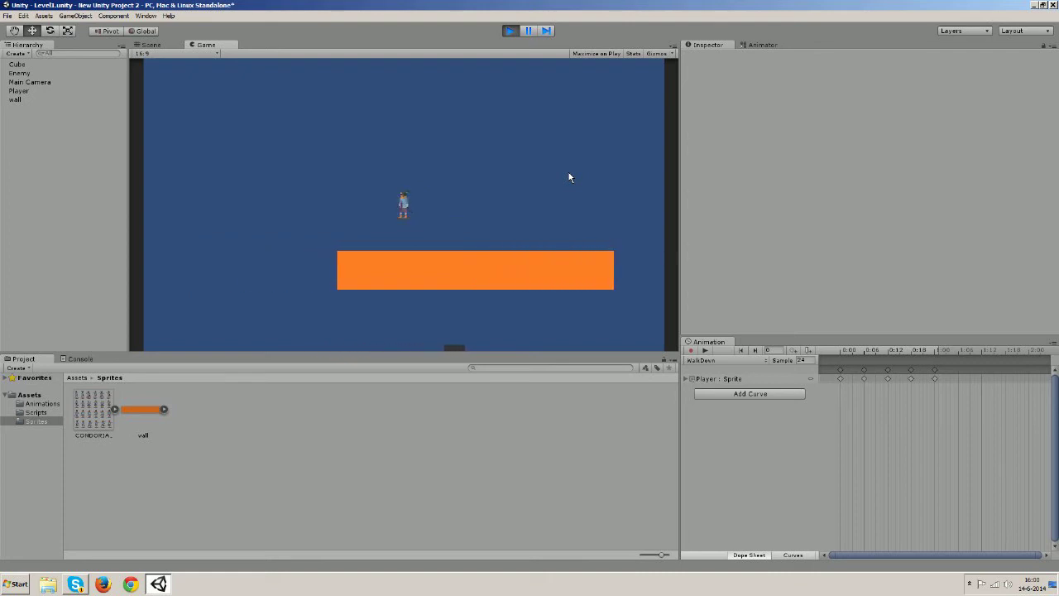
{"action": "key", "text": "a"}
{"action": "key", "text": "d"}
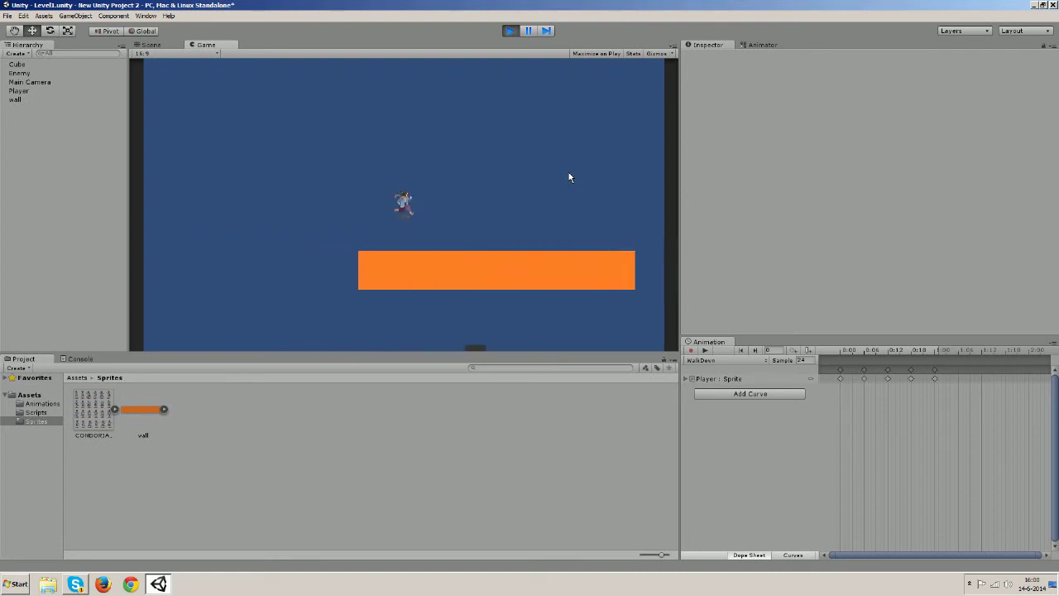
{"action": "key", "text": "d"}
{"action": "key", "text": "d"}
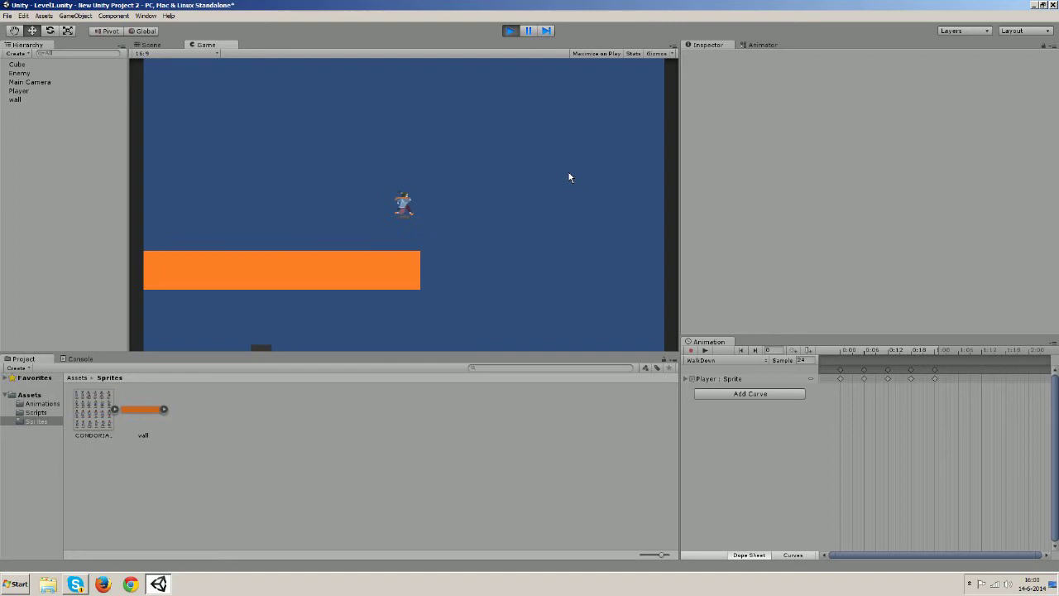
{"action": "key", "text": "a"}
{"action": "key", "text": "a"}
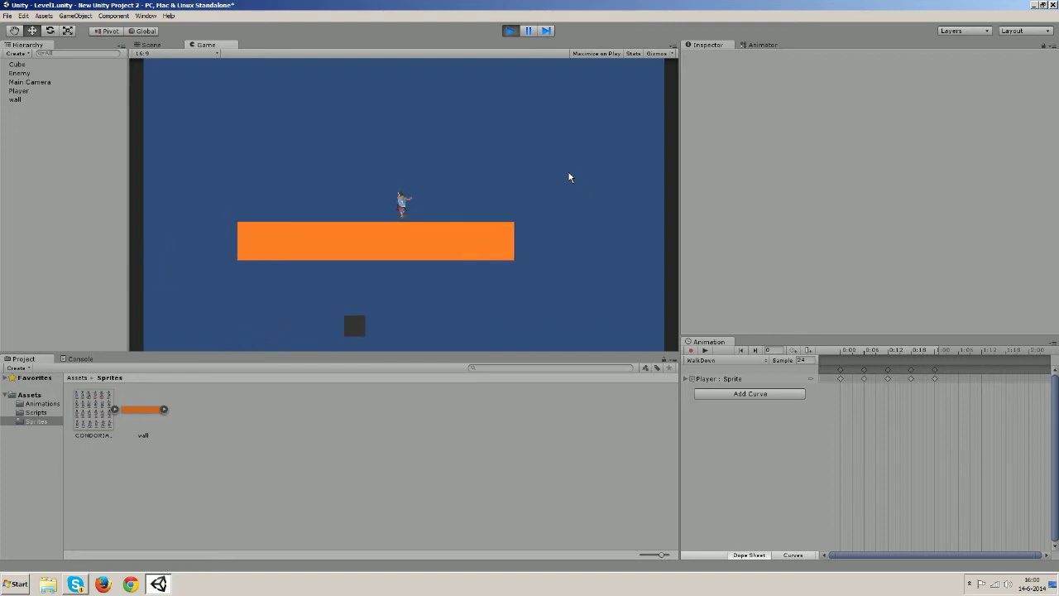
{"action": "key", "text": "d"}
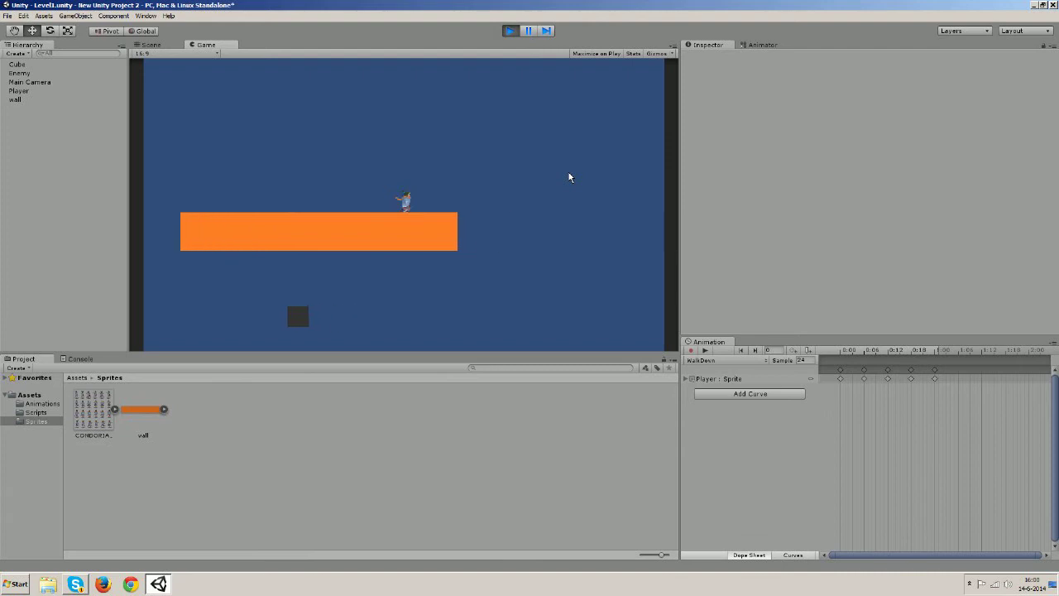
Keep walking the player in all four directions around the wall, then stop play mode
{"action": "key", "text": "a"}
{"action": "key", "text": "w"}
{"action": "key", "text": "s"}
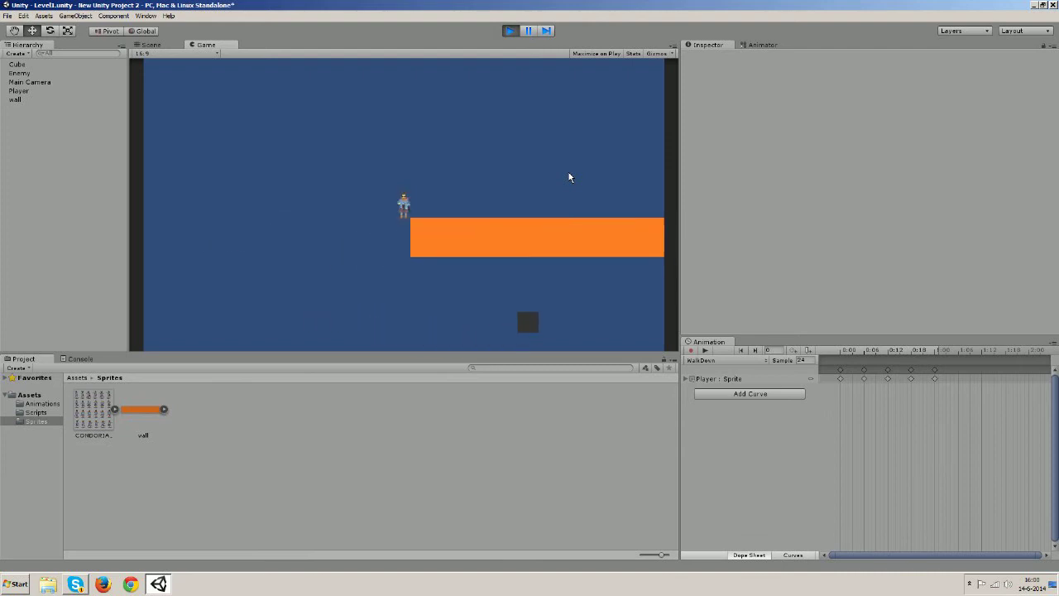
{"action": "key", "text": "a"}
{"action": "key", "text": "d"}
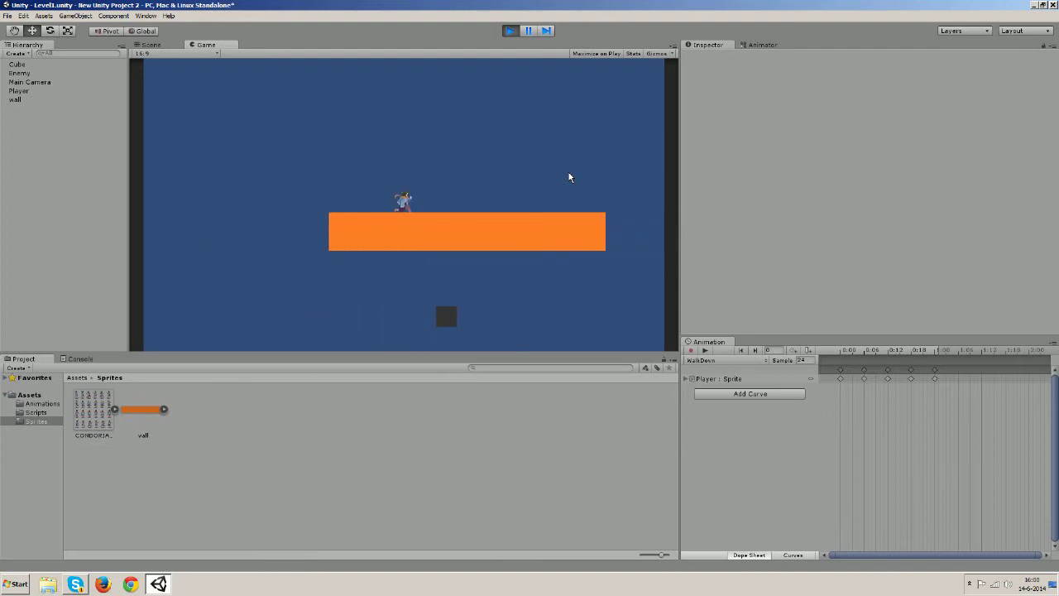
{"action": "key", "text": "w"}
{"action": "key", "text": "a"}
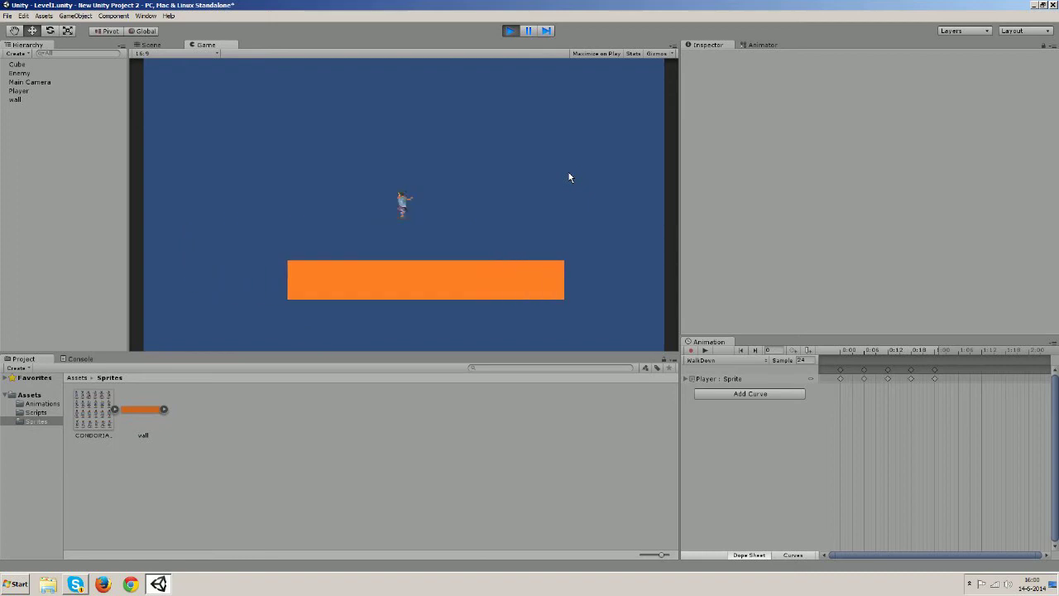
{"action": "key", "text": "s"}
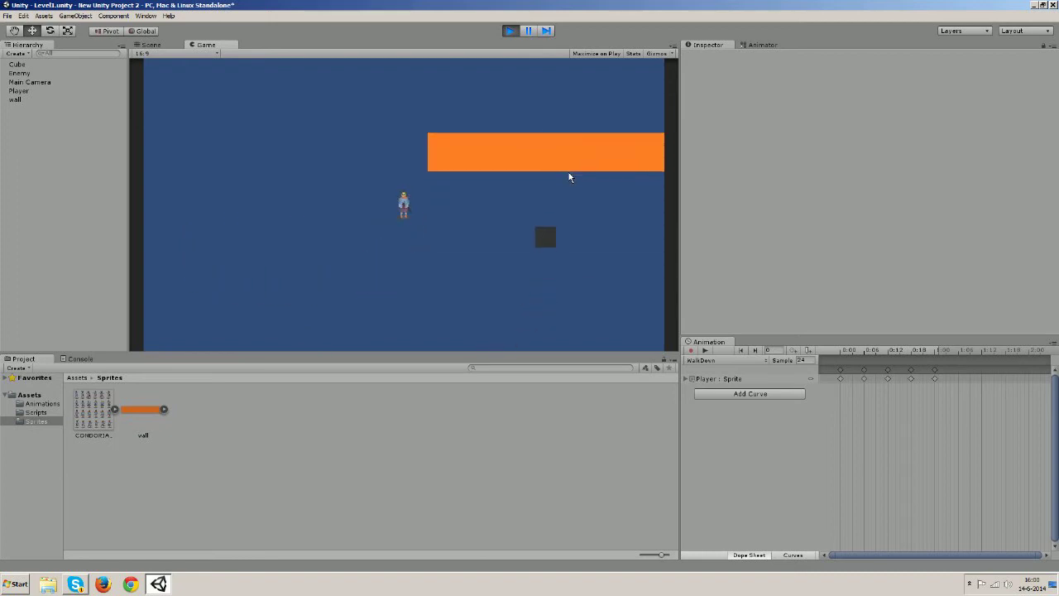
{"action": "key", "text": "w"}
{"action": "key", "text": "s"}
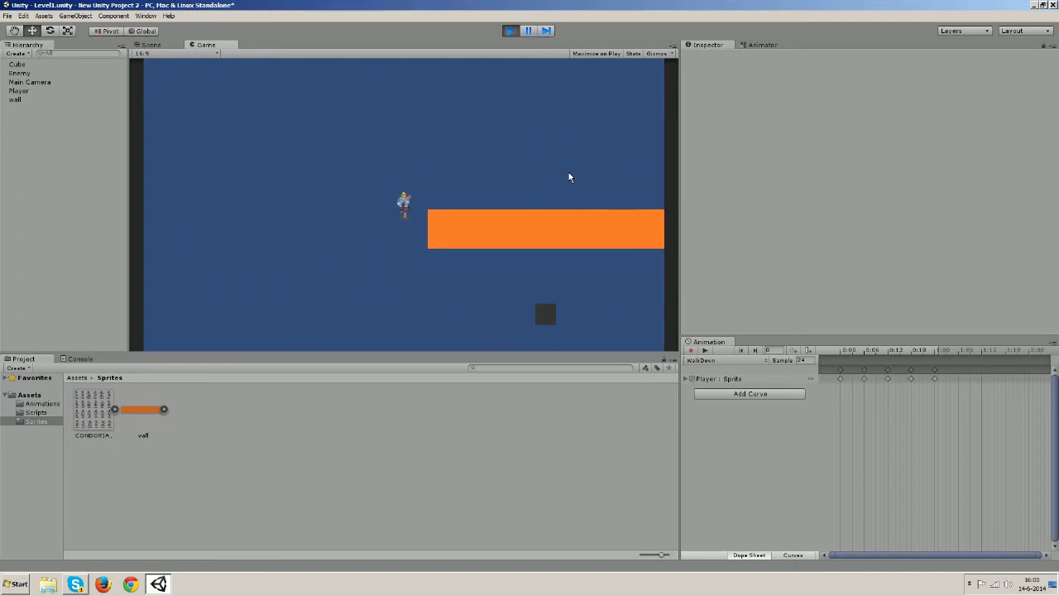
{"action": "key", "text": "w"}
{"action": "key", "text": "d"}
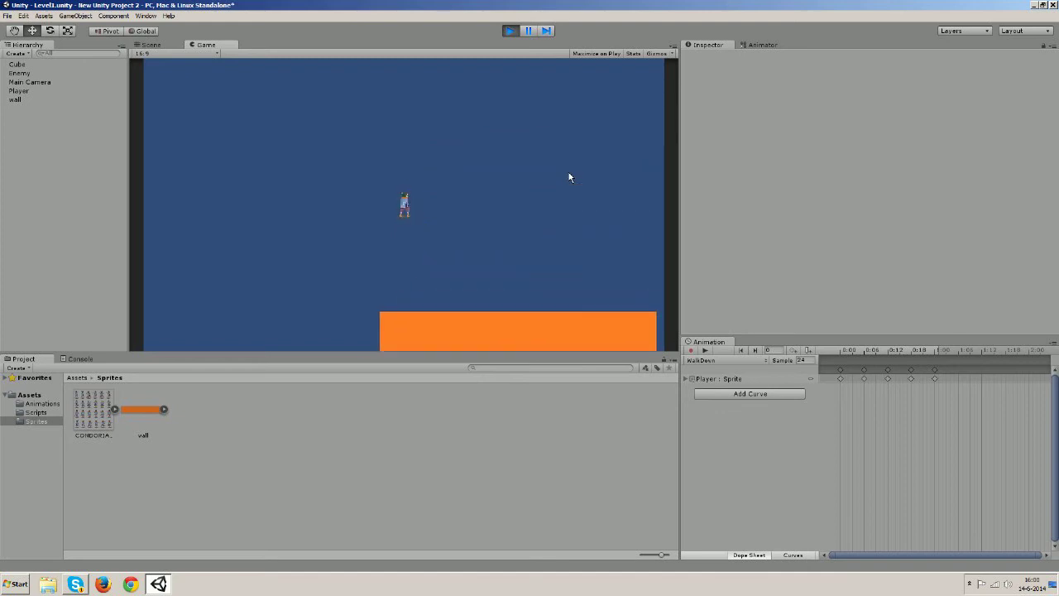
{"action": "key", "text": "s"}
{"action": "key", "text": "a"}
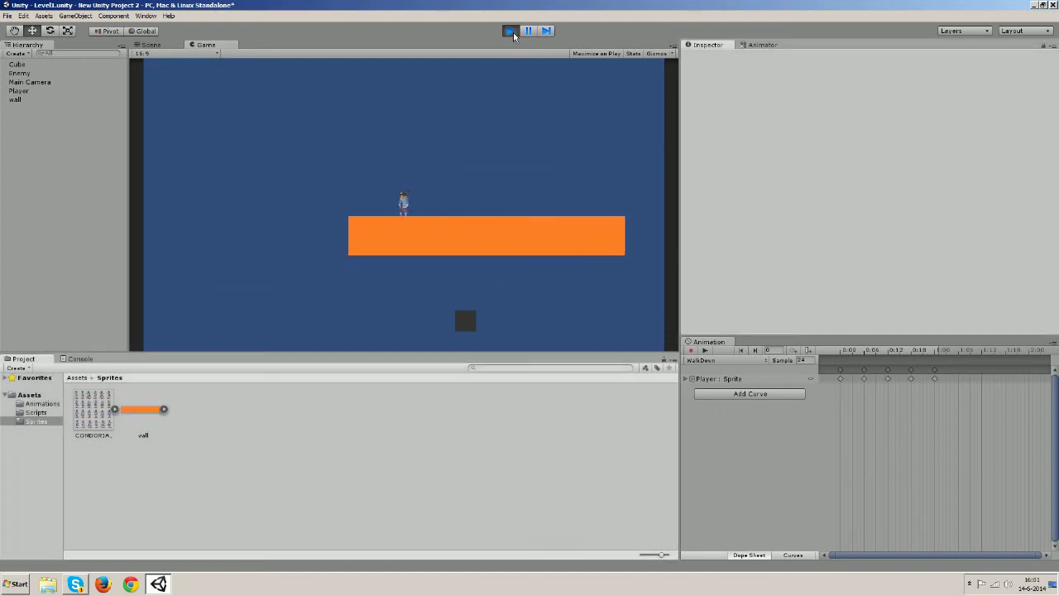
{"action": "left_click", "coordinate": [510, 30]}
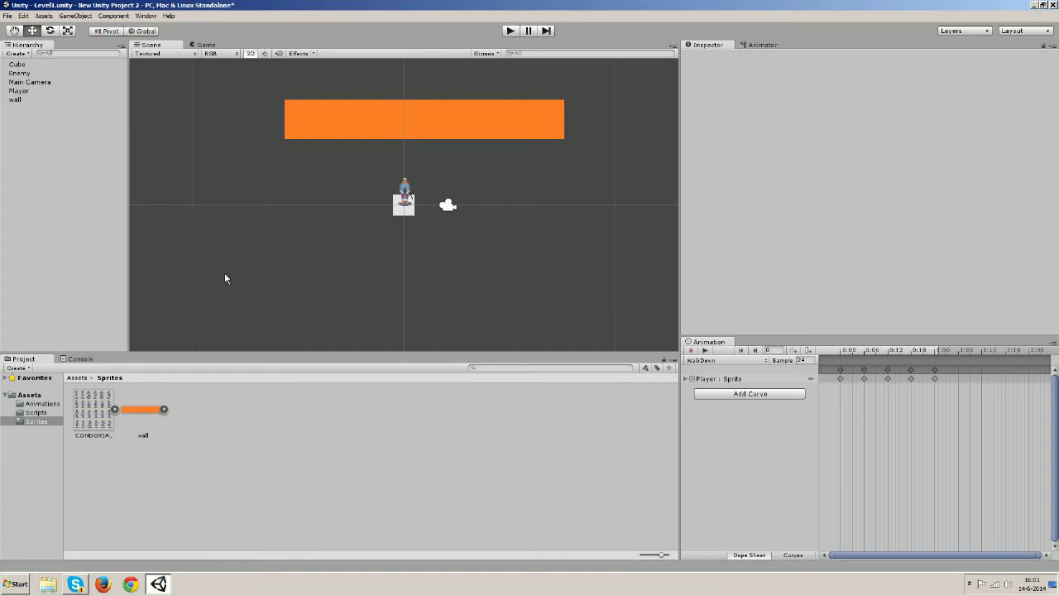
Add a Miscellaneous > Animator component to Enemy and return to the Assets root
{"action": "left_click", "coordinate": [20, 74]}
{"action": "scroll", "coordinate": [816, 269], "scroll_direction": "down", "scroll_amount": 3}
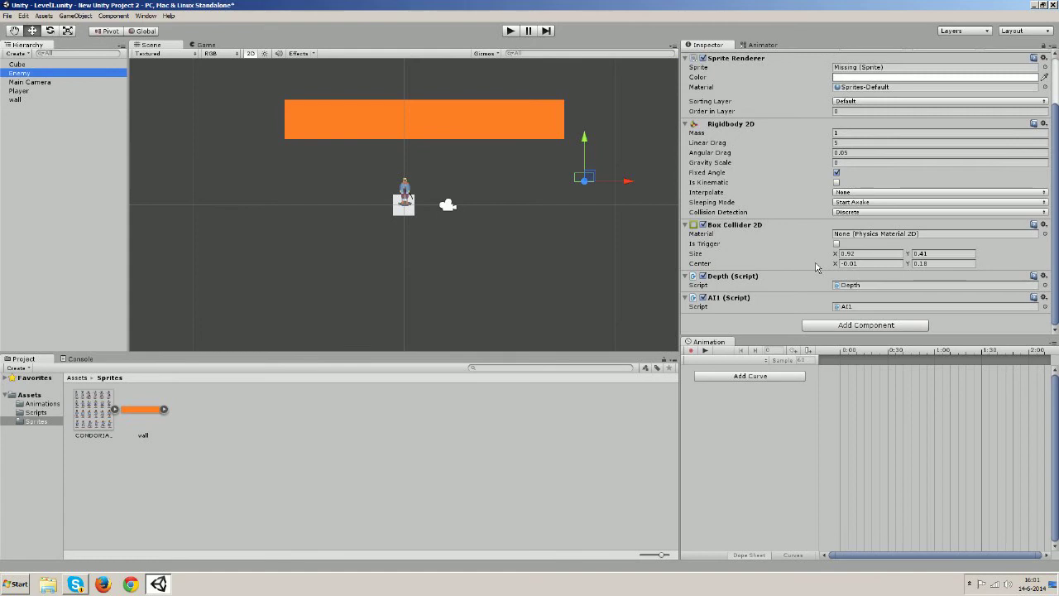
{"action": "left_click", "coordinate": [843, 326]}
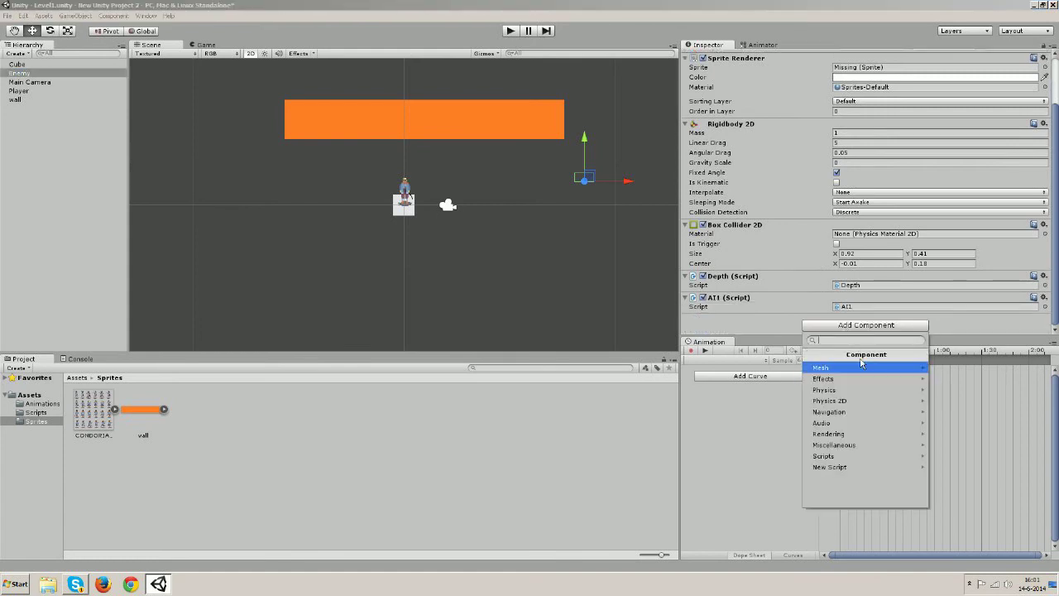
{"action": "left_click", "coordinate": [863, 448]}
{"action": "left_click", "coordinate": [838, 368]}
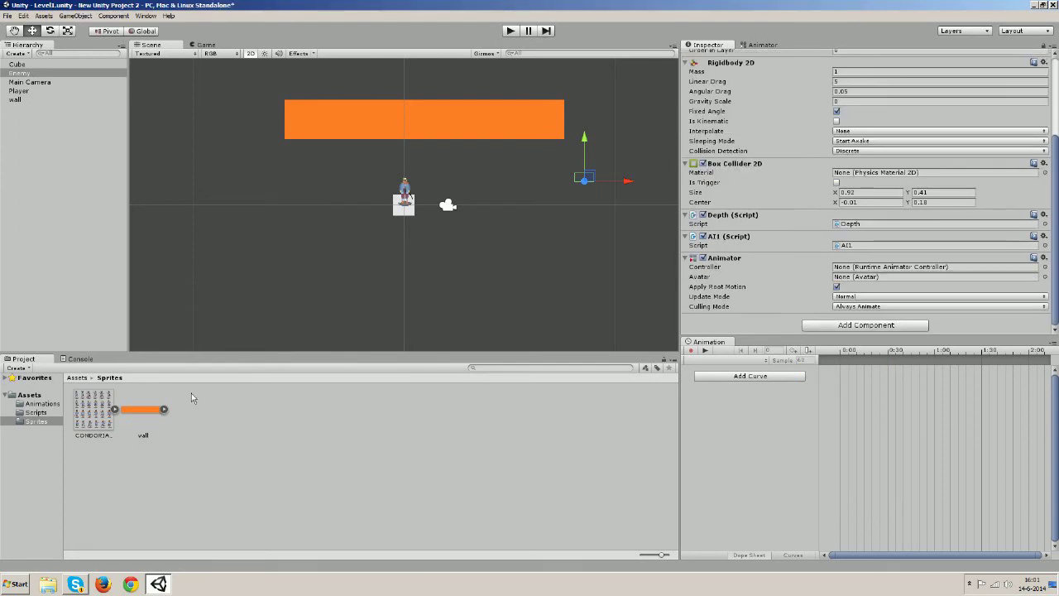
{"action": "left_click", "coordinate": [77, 378]}
Create a new Animator Controller named Enemy_BAT in the Assets folder
{"action": "left_click", "coordinate": [378, 455]}
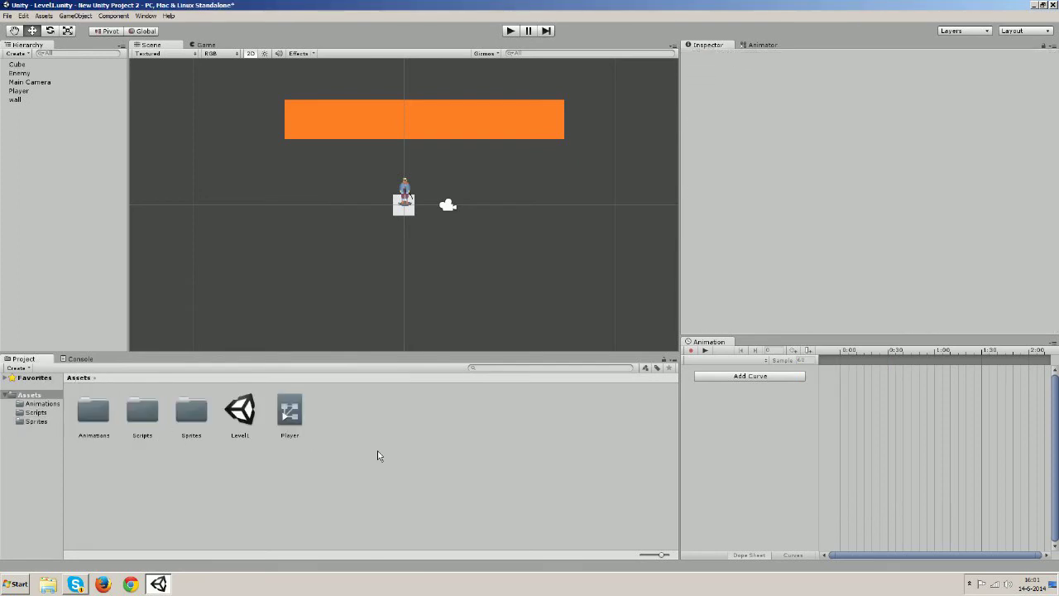
{"action": "right_click", "coordinate": [377, 455]}
{"action": "mouse_move", "coordinate": [425, 312]}
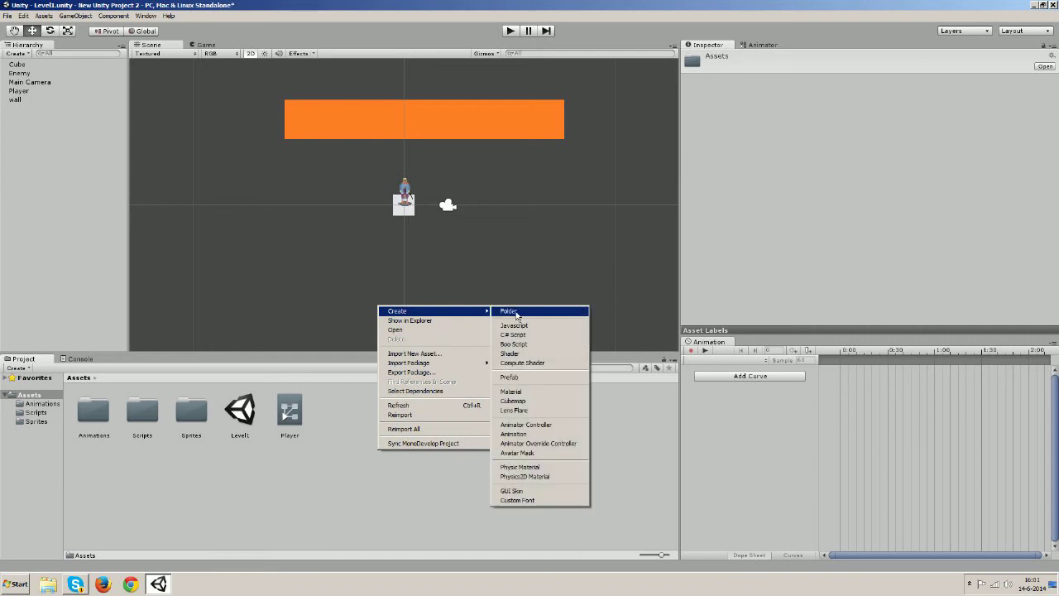
{"action": "left_click", "coordinate": [525, 424]}
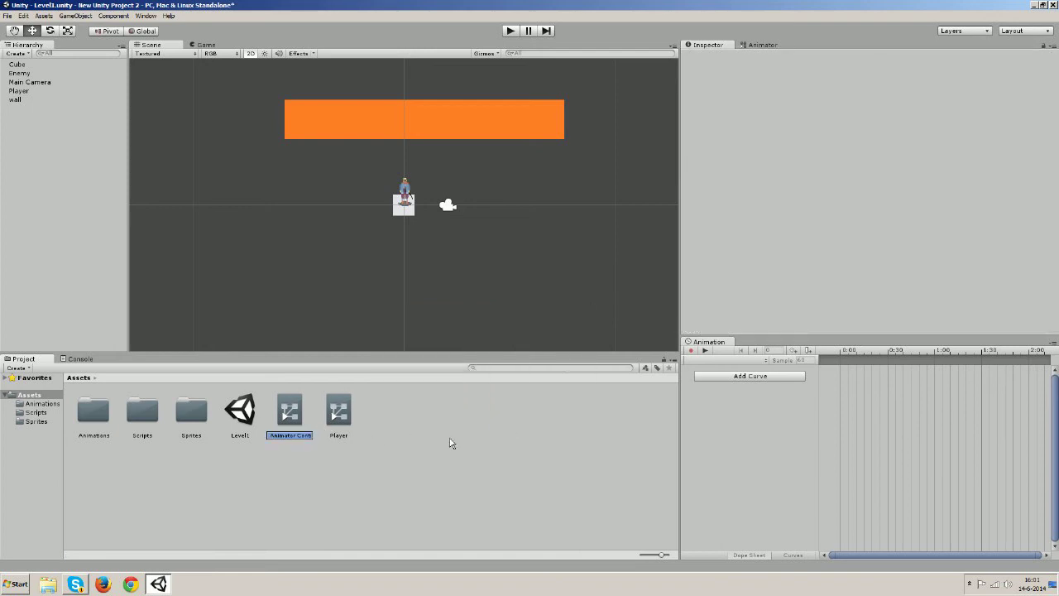
{"action": "type", "text": "Enemy_BAT"}
{"action": "key", "text": "Return"}
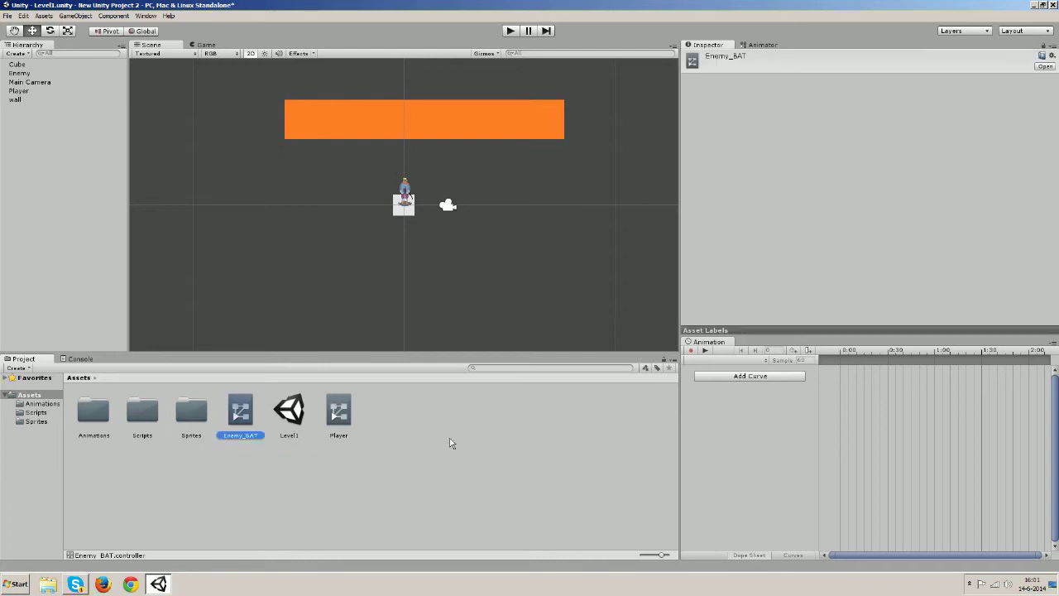
{"action": "left_click", "coordinate": [282, 495]}
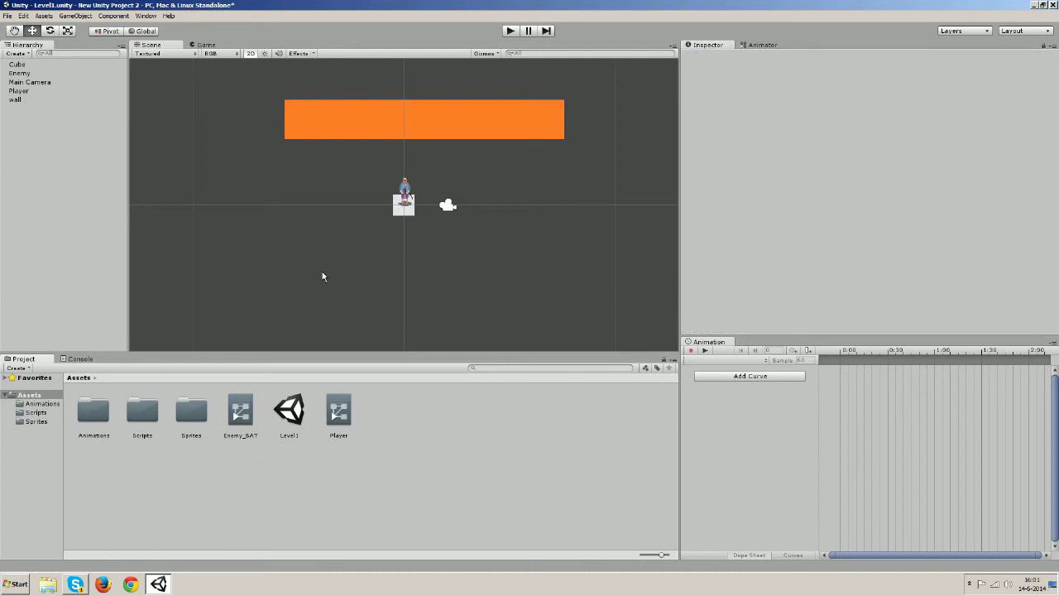
Assign Enemy_BAT as the Controller on the Enemy's Animator component
{"action": "left_click", "coordinate": [16, 74]}
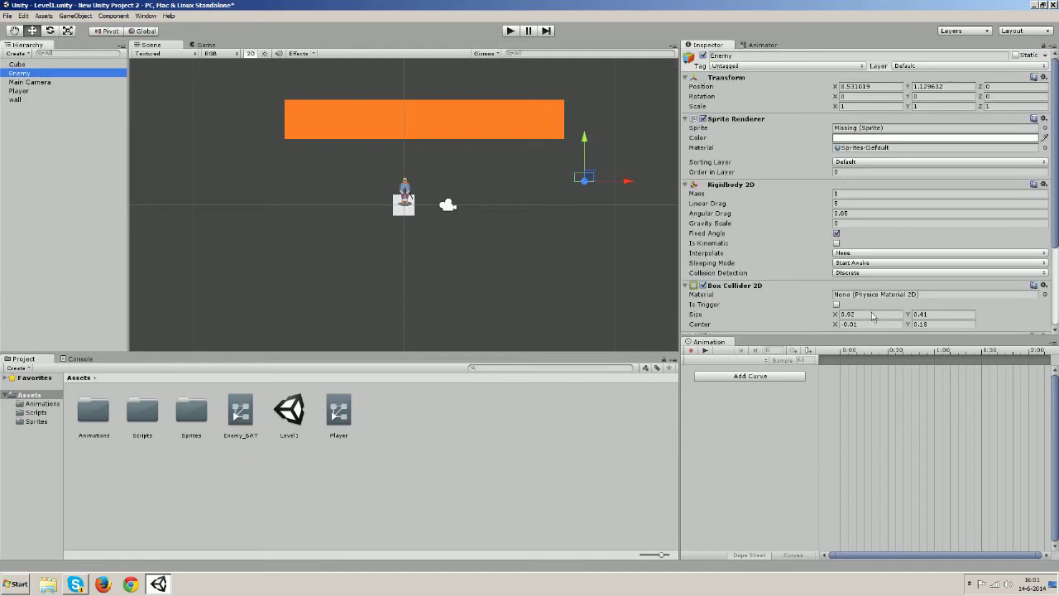
{"action": "scroll", "coordinate": [901, 266], "scroll_direction": "down", "scroll_amount": 3}
{"action": "scroll", "coordinate": [902, 266], "scroll_direction": "down", "scroll_amount": 1}
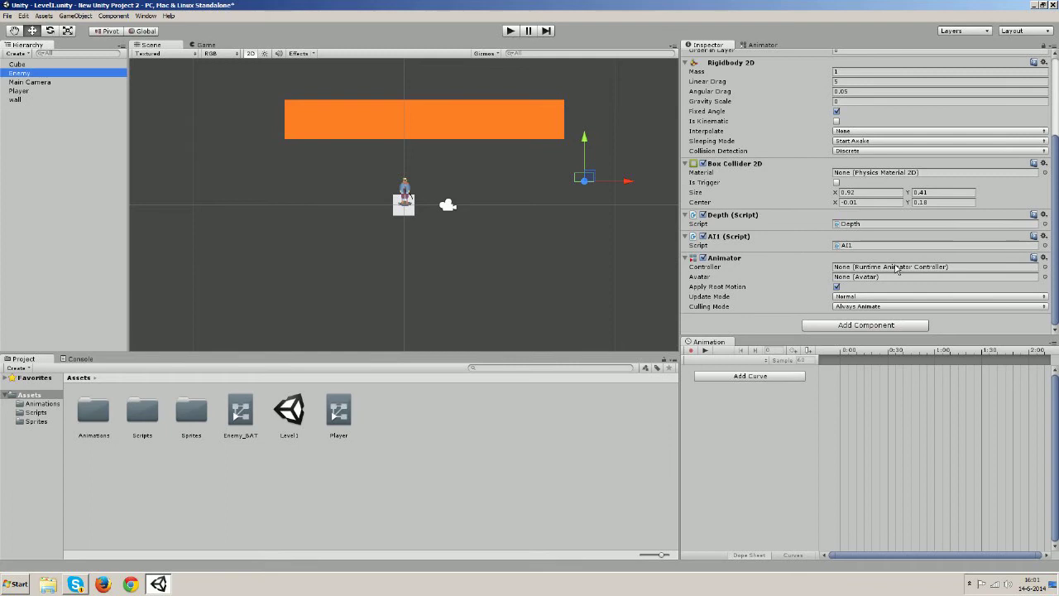
{"action": "left_click", "coordinate": [241, 413]}
{"action": "left_click_drag", "start_coordinate": [482, 406], "coordinate": [876, 270]}
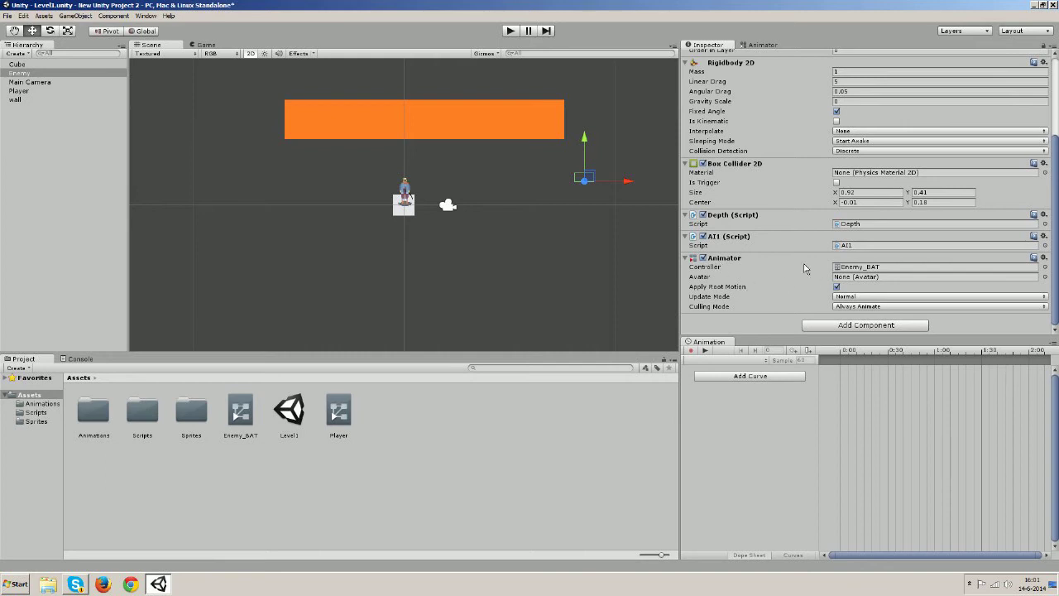
{"action": "left_click", "coordinate": [242, 424]}
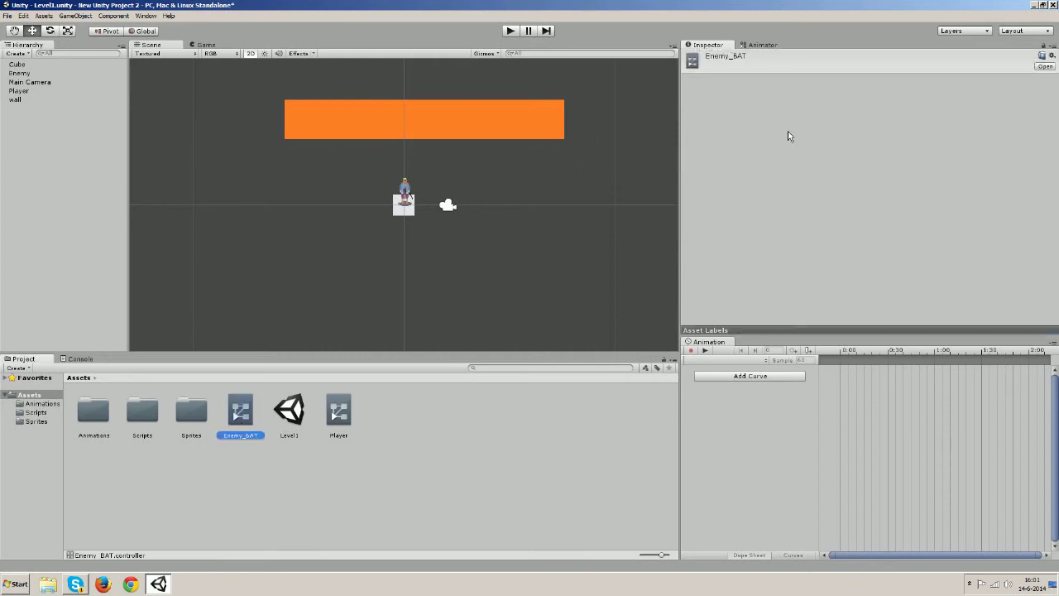
Show the Enemy_BAT Base Layer in the Animator and move Any State to the top
{"action": "left_click", "coordinate": [758, 44]}
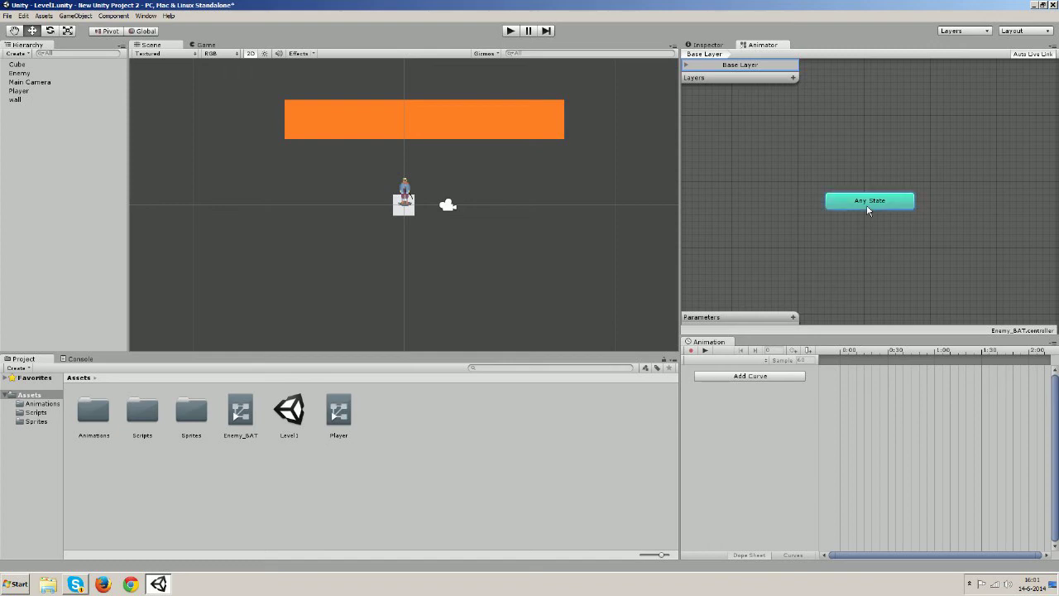
{"action": "right_click", "coordinate": [868, 209]}
{"action": "left_click", "coordinate": [838, 200]}
{"action": "left_click_drag", "start_coordinate": [838, 199], "coordinate": [860, 88]}
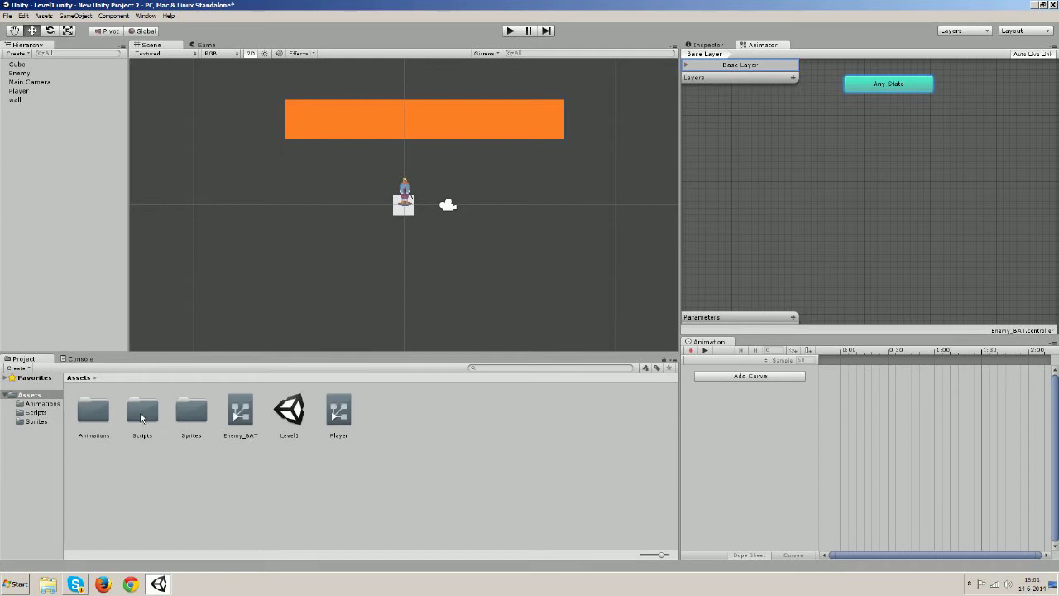
Import the batv29 image into the Sprites folder via Import New Asset and expand it
{"action": "double_click", "coordinate": [177, 412]}
{"action": "right_click", "coordinate": [293, 495]}
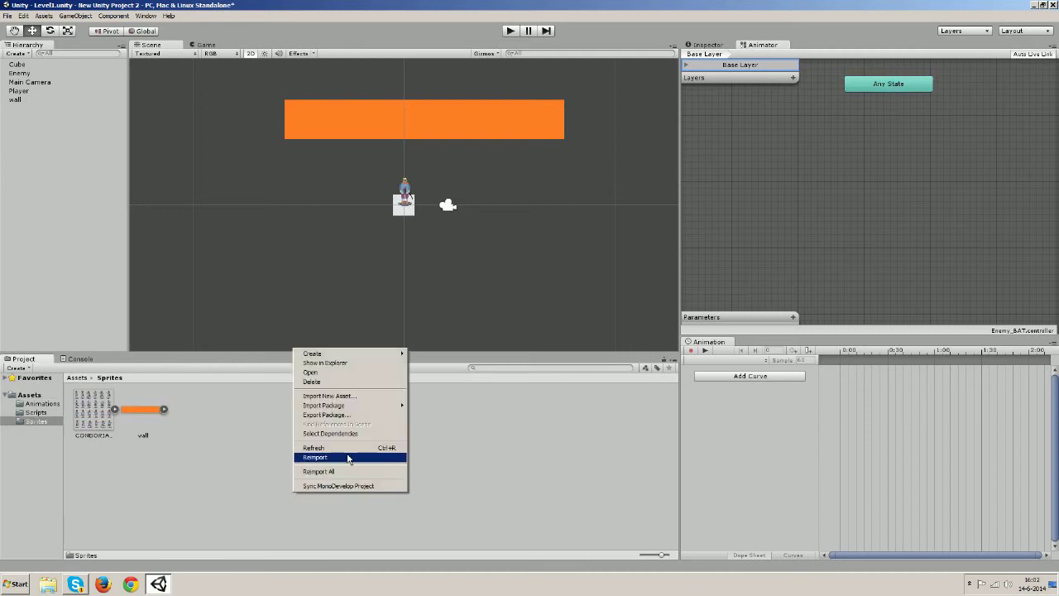
{"action": "left_click", "coordinate": [375, 397]}
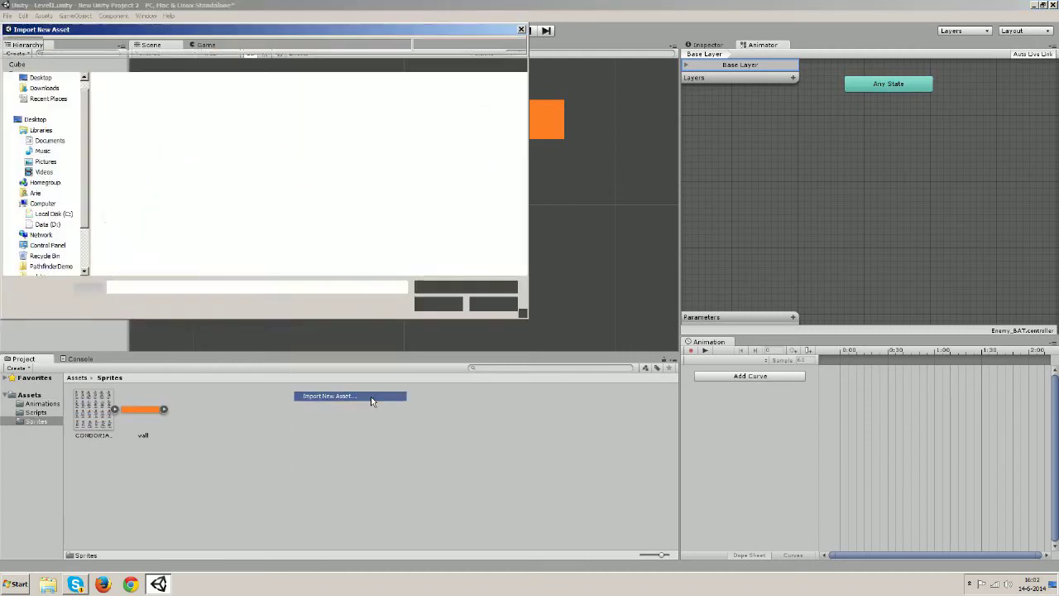
{"action": "left_click_drag", "start_coordinate": [523, 135], "coordinate": [523, 149]}
{"action": "double_click", "coordinate": [127, 237]}
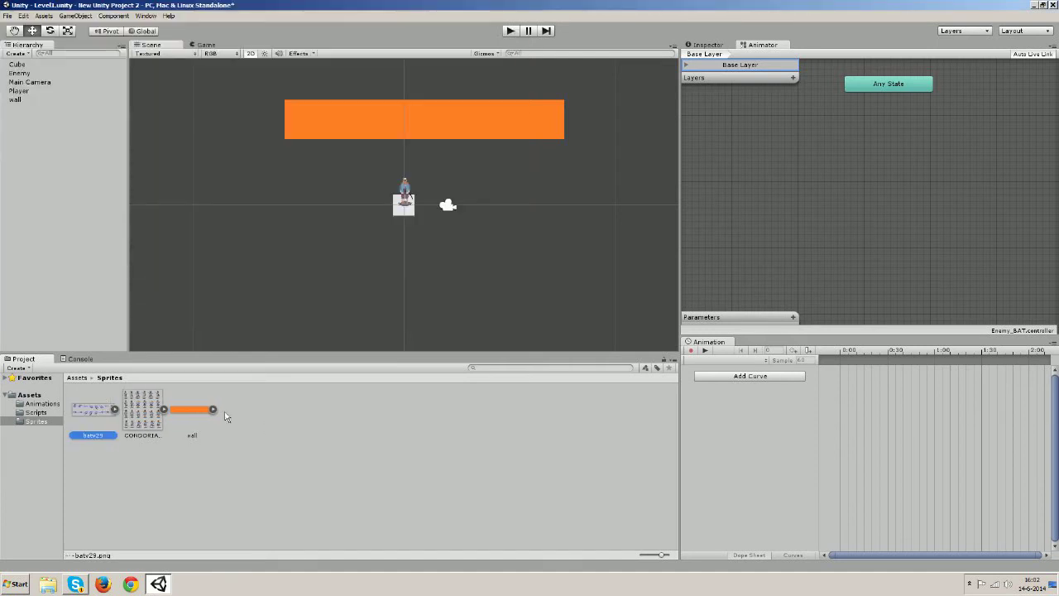
{"action": "left_click", "coordinate": [115, 409]}
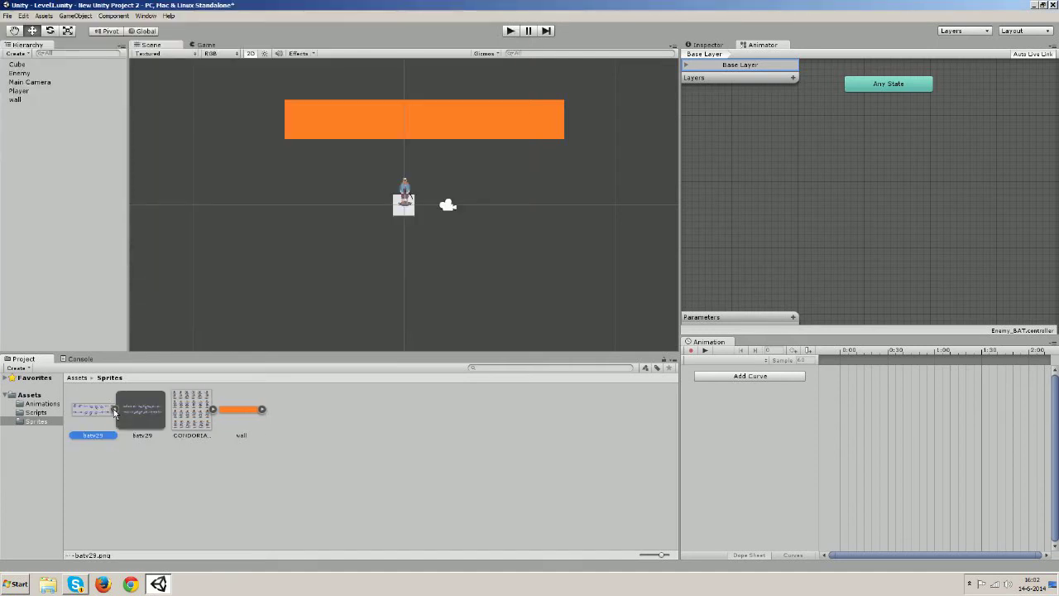
Set batv29's Sprite Mode to Multiple and Filter Mode to Point
{"action": "left_click", "coordinate": [705, 45]}
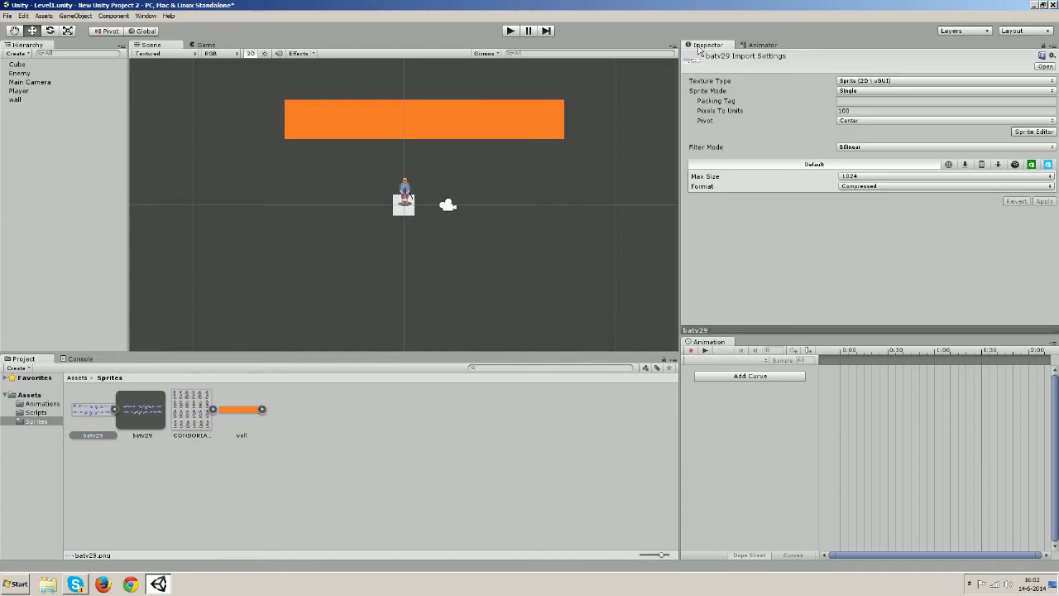
{"action": "left_click", "coordinate": [851, 92]}
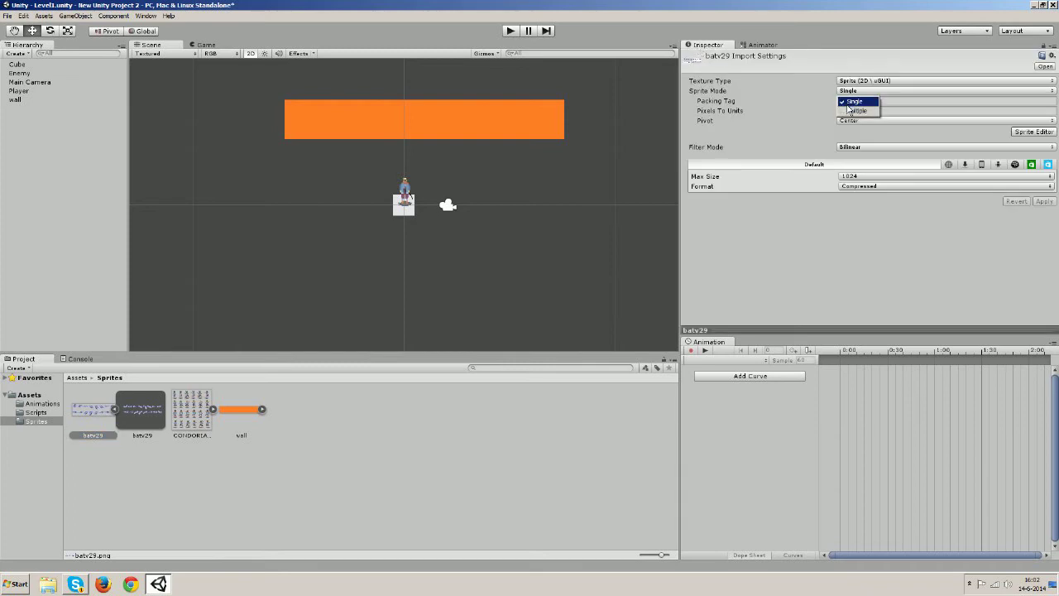
{"action": "left_click", "coordinate": [851, 111]}
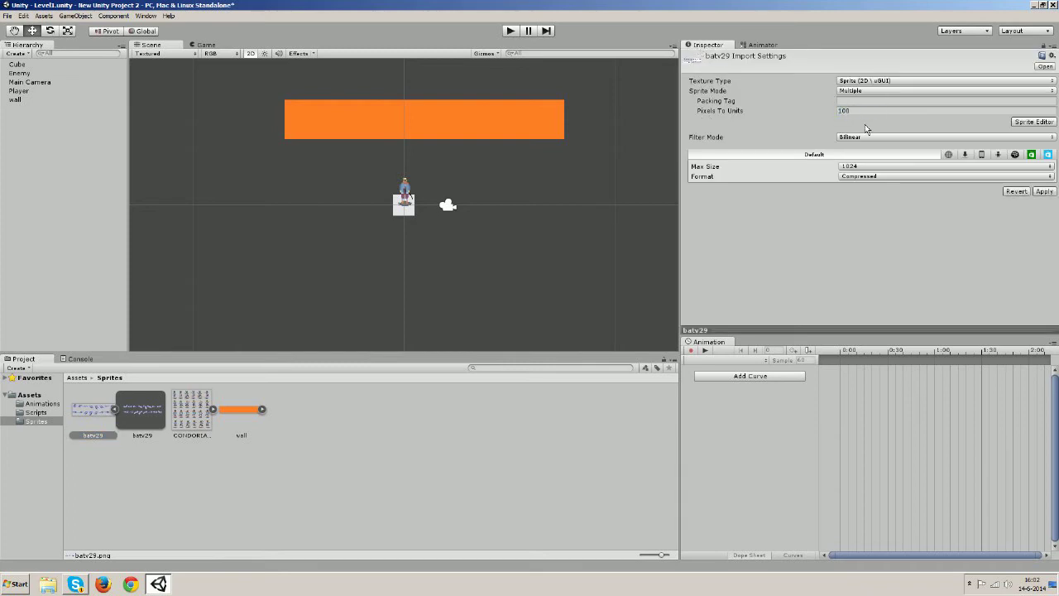
{"action": "left_click", "coordinate": [874, 139]}
{"action": "left_click", "coordinate": [861, 147]}
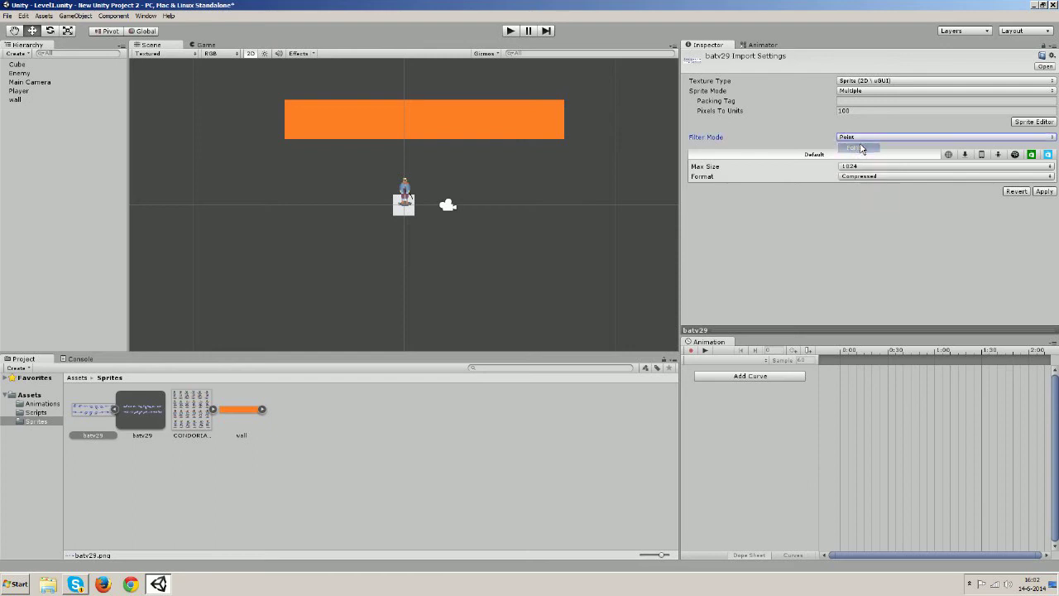
Set Max Size 2048 and Truecolor format, apply, and open the Sprite Editor
{"action": "left_click", "coordinate": [873, 177]}
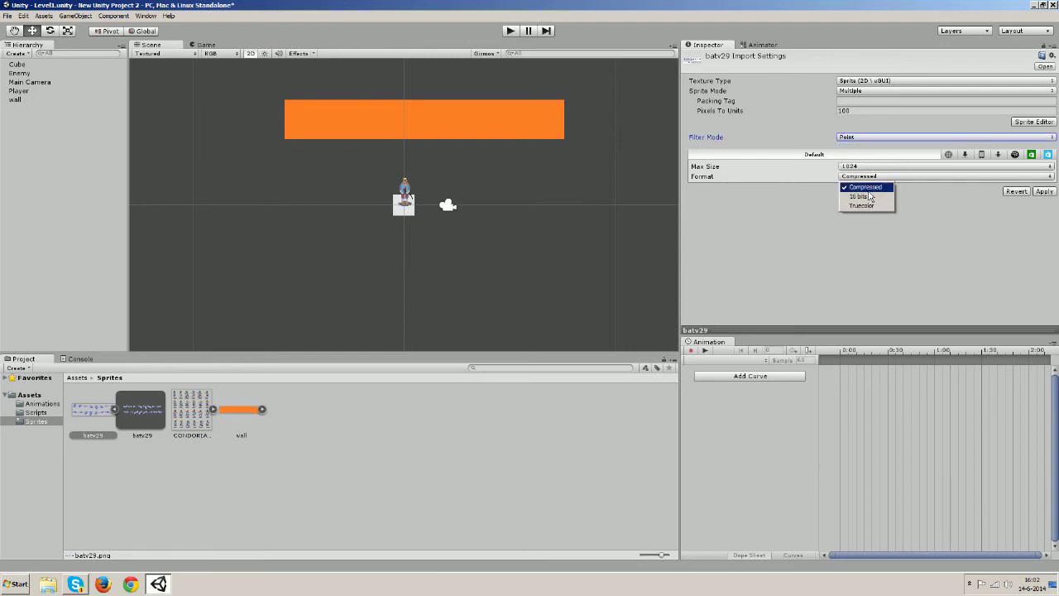
{"action": "left_click", "coordinate": [861, 168]}
{"action": "left_click", "coordinate": [860, 168]}
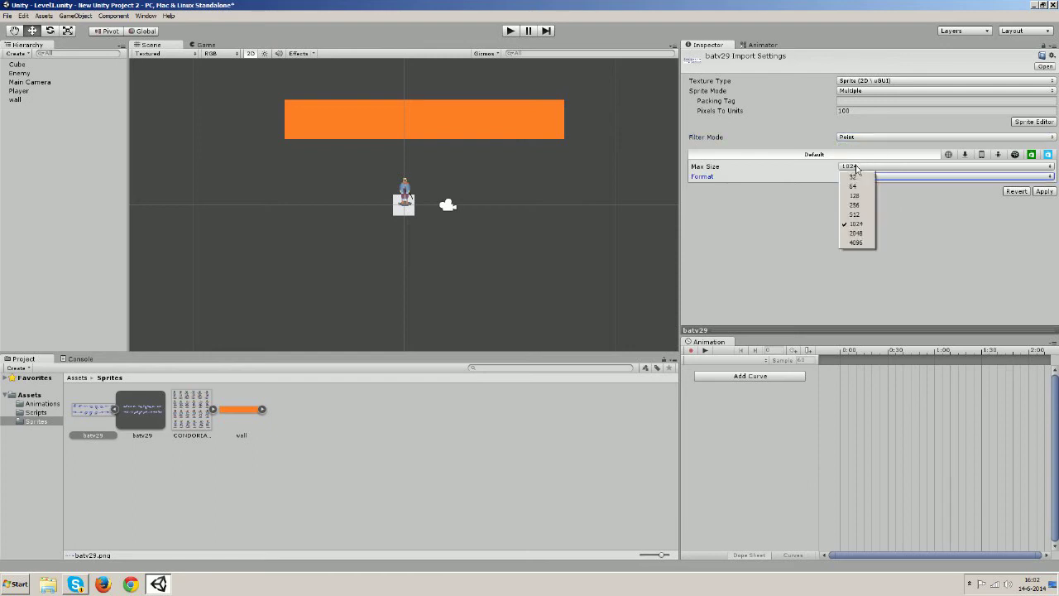
{"action": "left_click", "coordinate": [861, 234]}
{"action": "left_click", "coordinate": [861, 177]}
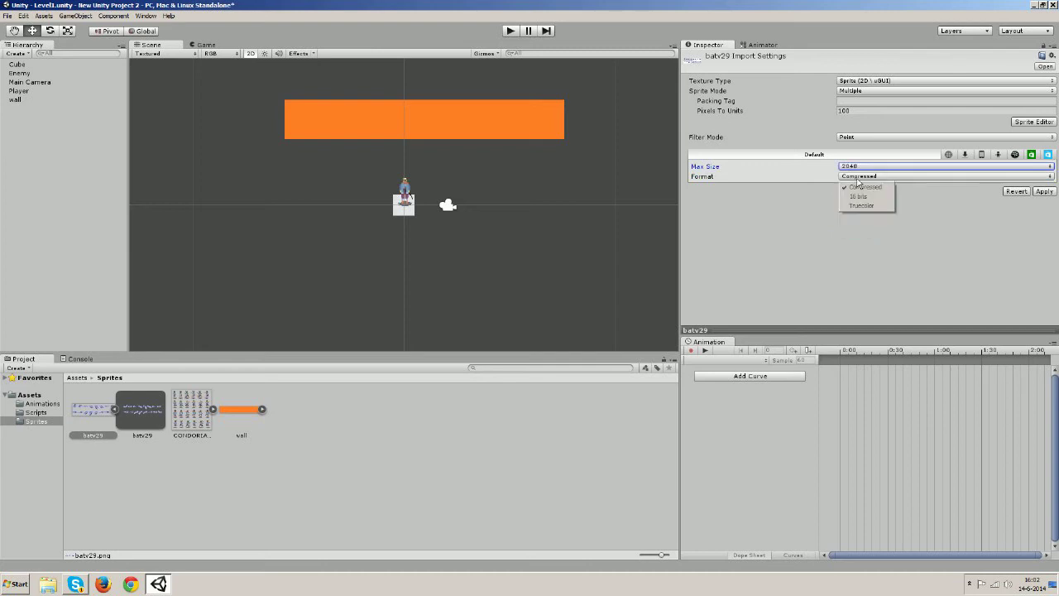
{"action": "left_click", "coordinate": [863, 206]}
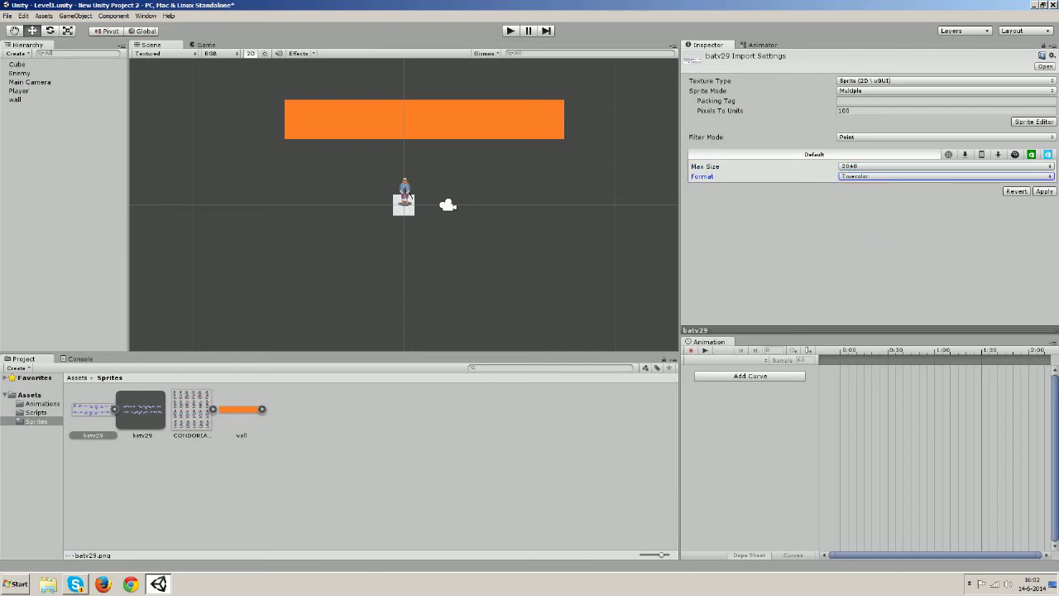
{"action": "left_click", "coordinate": [1045, 191]}
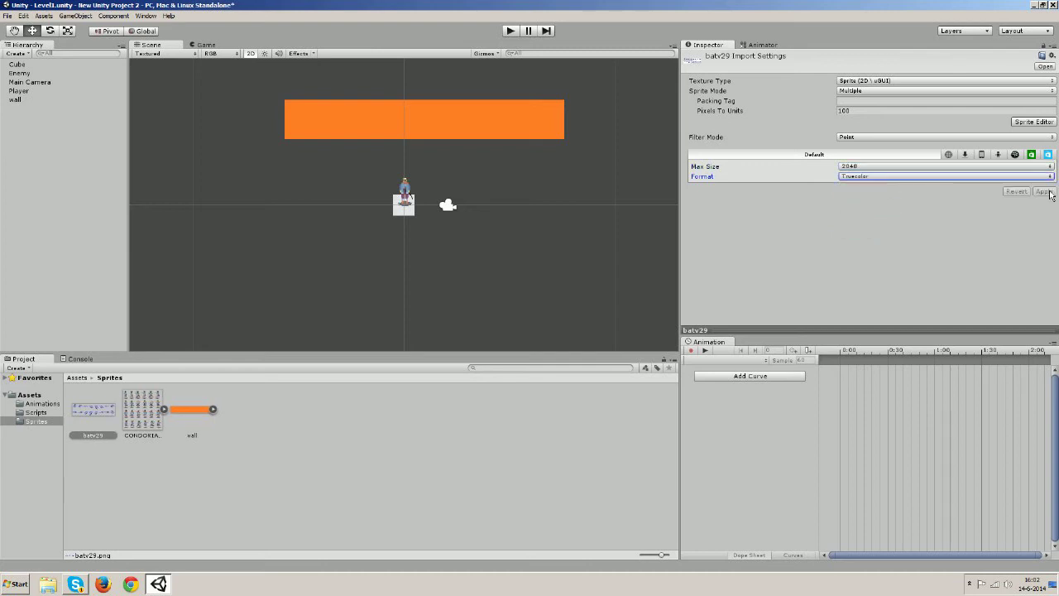
{"action": "left_click", "coordinate": [1033, 123]}
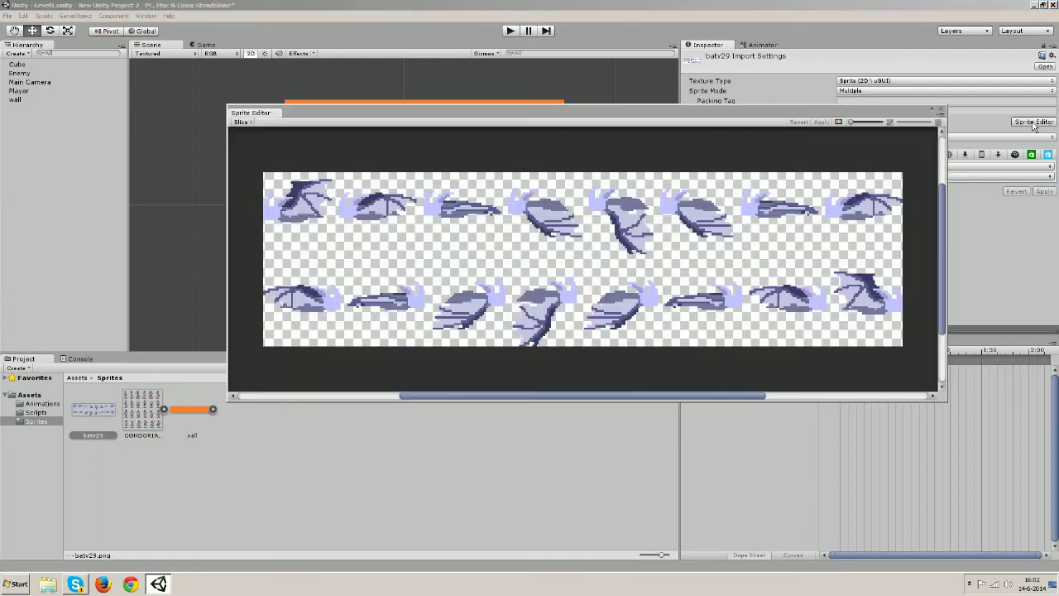
Slice the bat sheet automatically into frames
{"action": "left_click", "coordinate": [240, 123]}
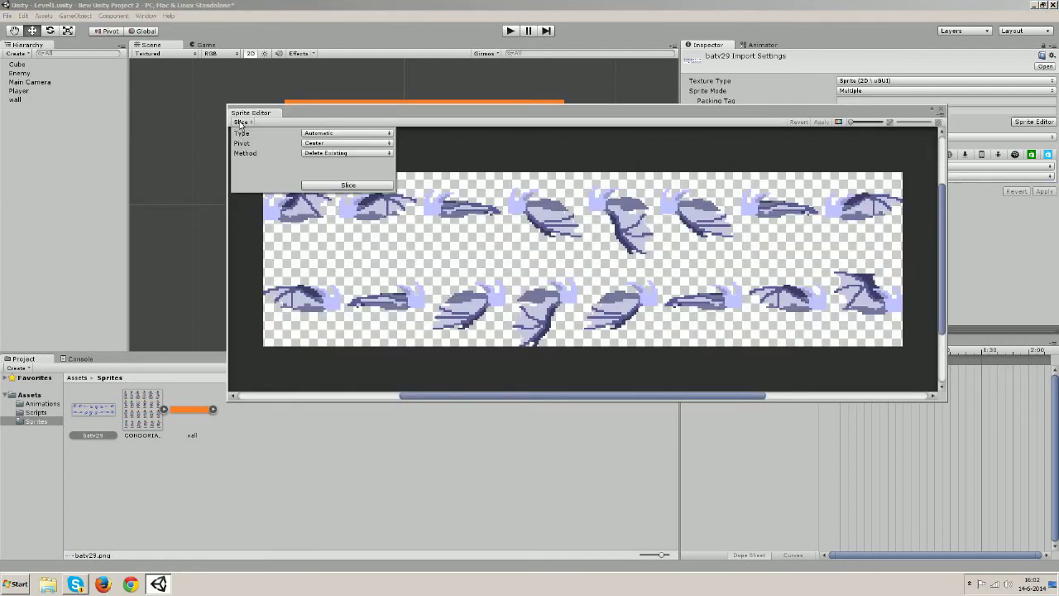
{"action": "left_click", "coordinate": [330, 185]}
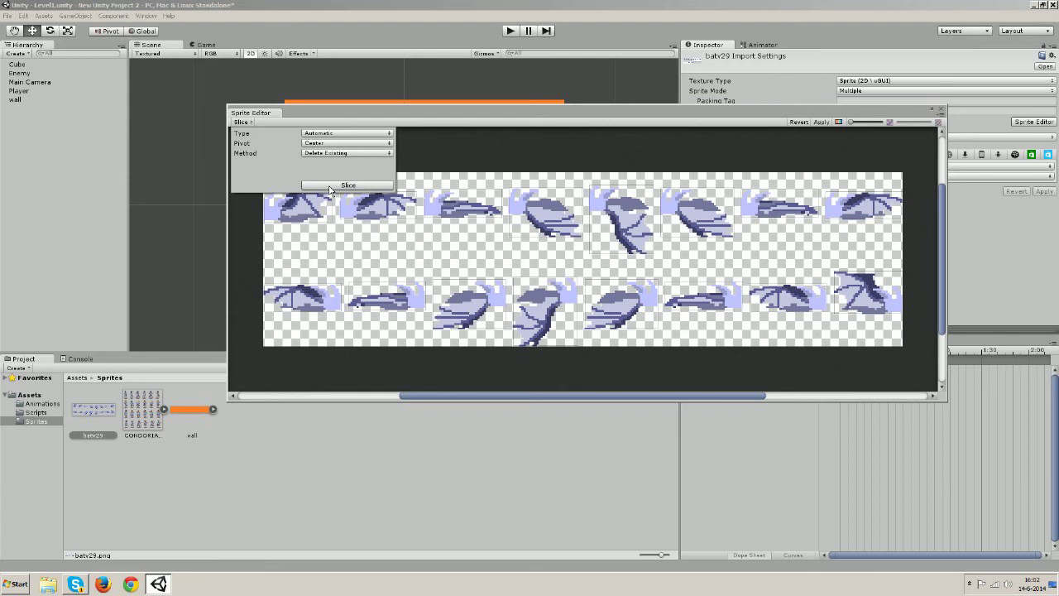
{"action": "left_click", "coordinate": [475, 111]}
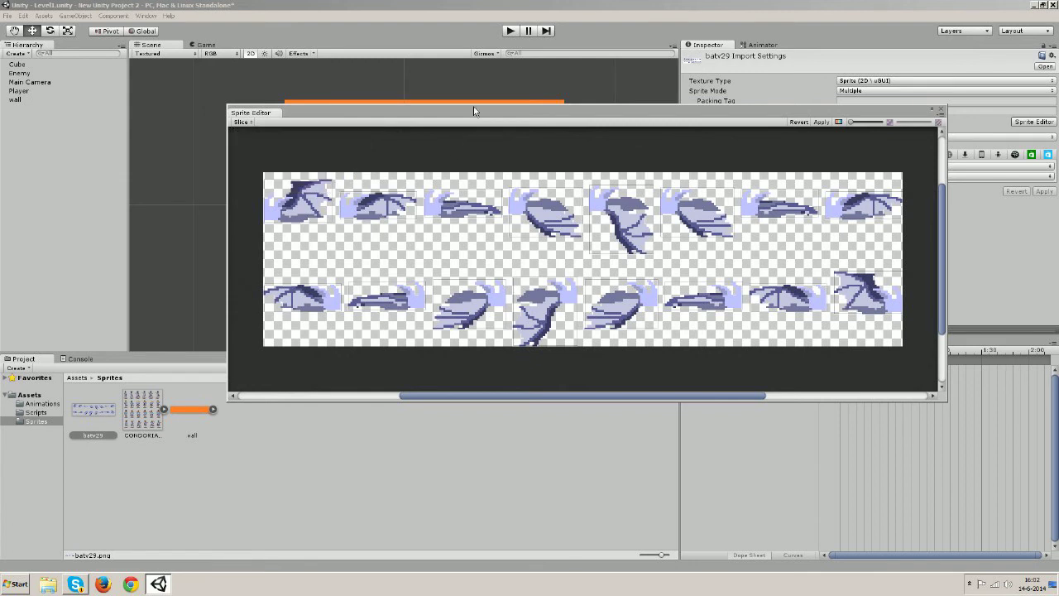
Check each frame's slice, nudge the bottom-right rect, and re-slice automatically, deleting existing slices
{"action": "left_click", "coordinate": [315, 211]}
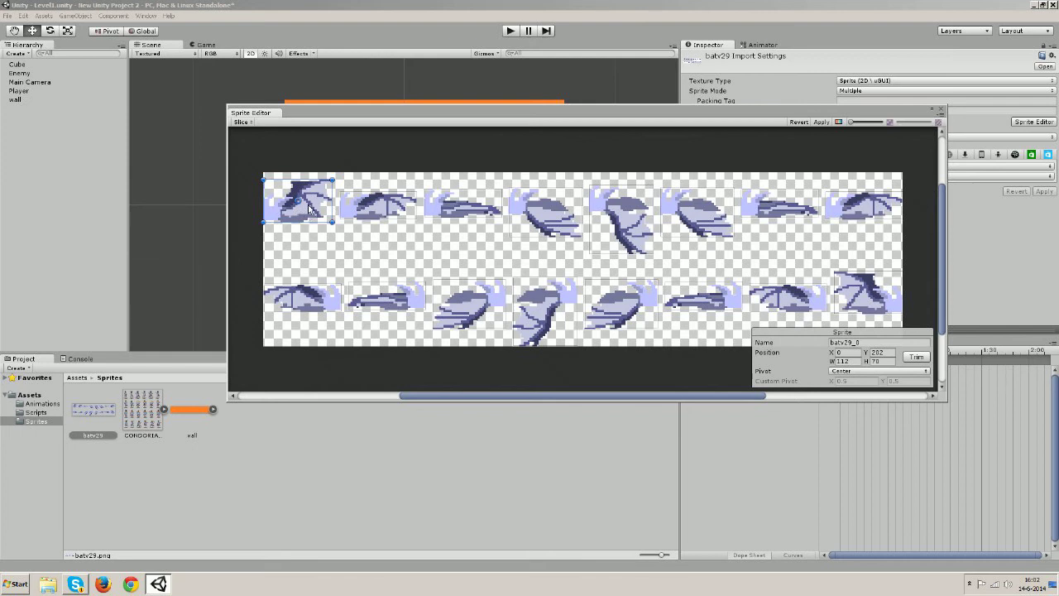
{"action": "left_click", "coordinate": [404, 214]}
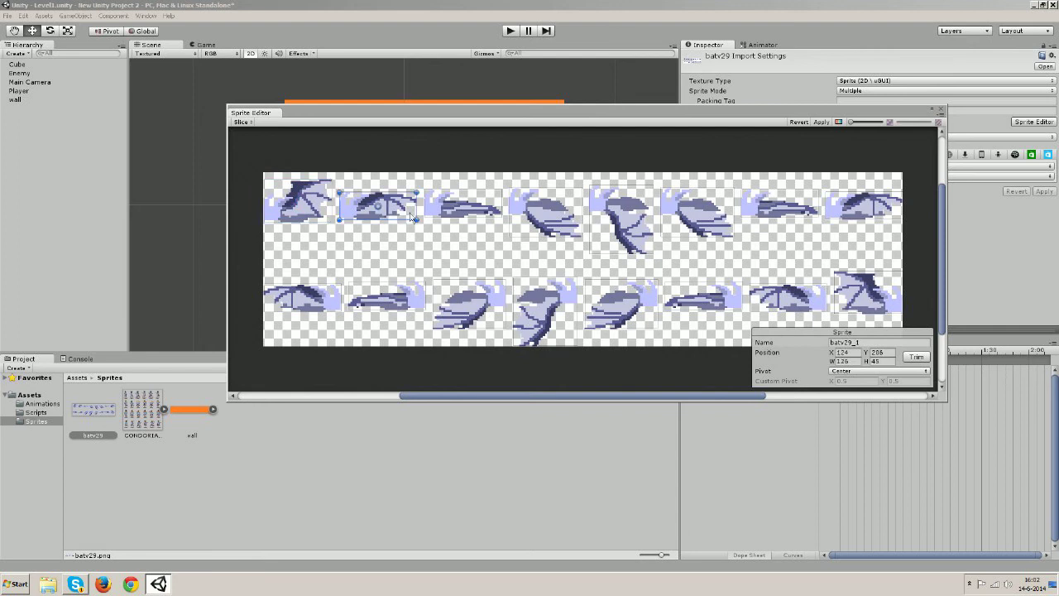
{"action": "left_click", "coordinate": [497, 211]}
{"action": "left_click", "coordinate": [545, 220]}
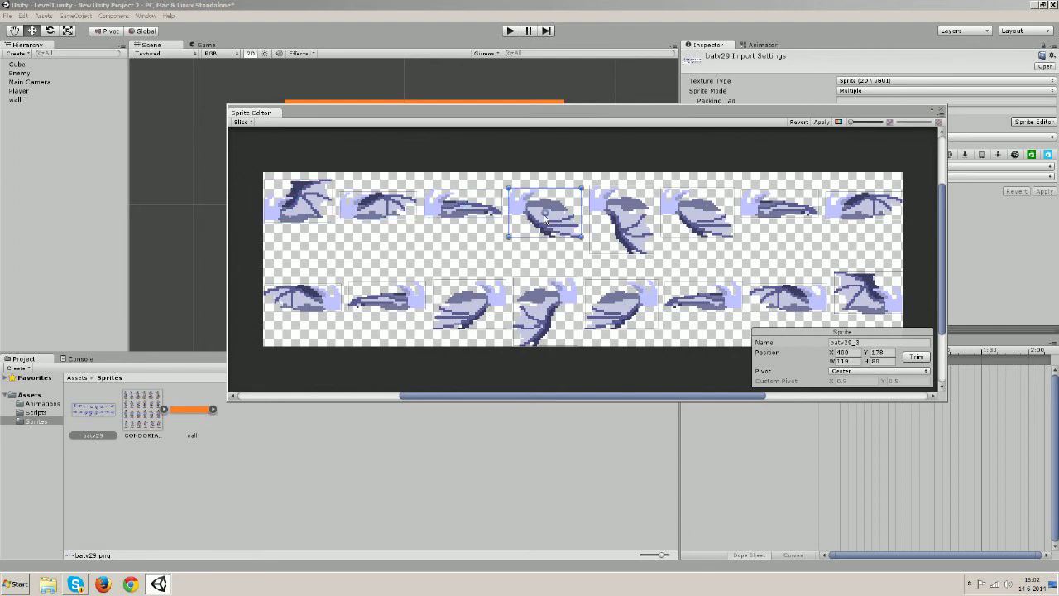
{"action": "left_click", "coordinate": [621, 223]}
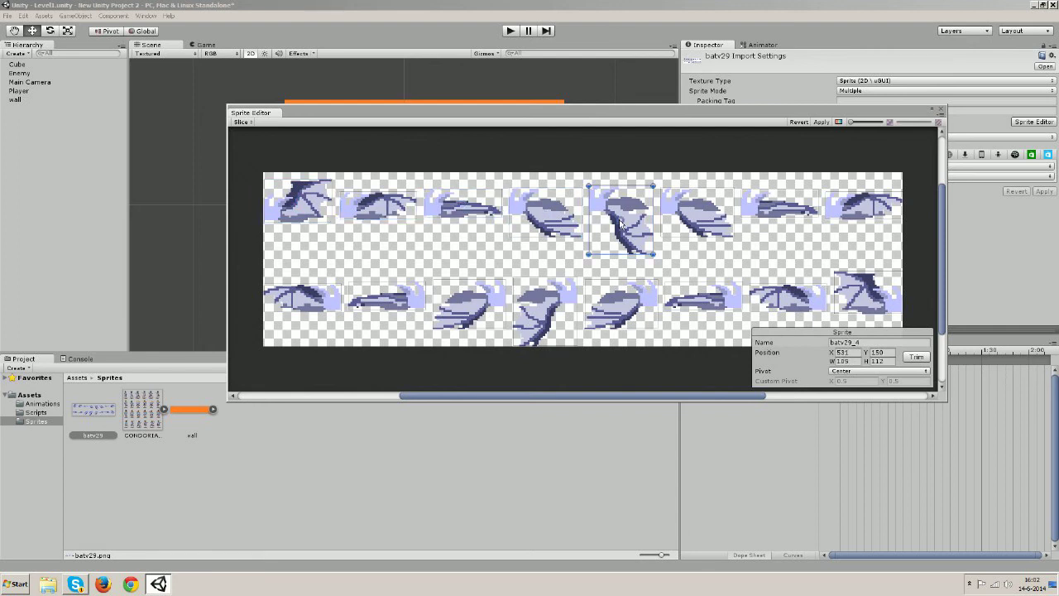
{"action": "left_click", "coordinate": [677, 219]}
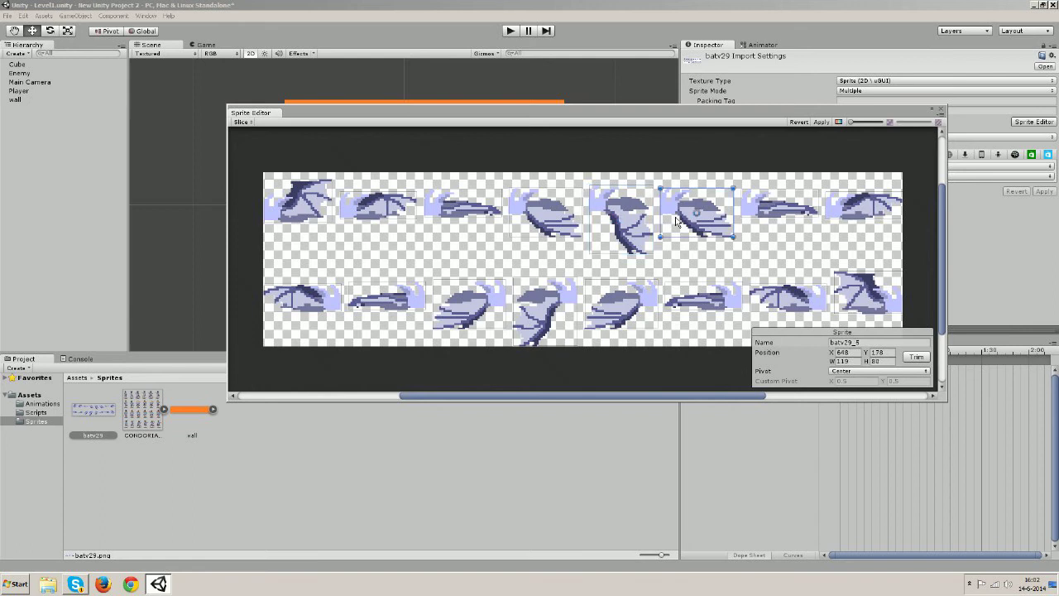
{"action": "left_click", "coordinate": [791, 214]}
{"action": "left_click", "coordinate": [842, 212]}
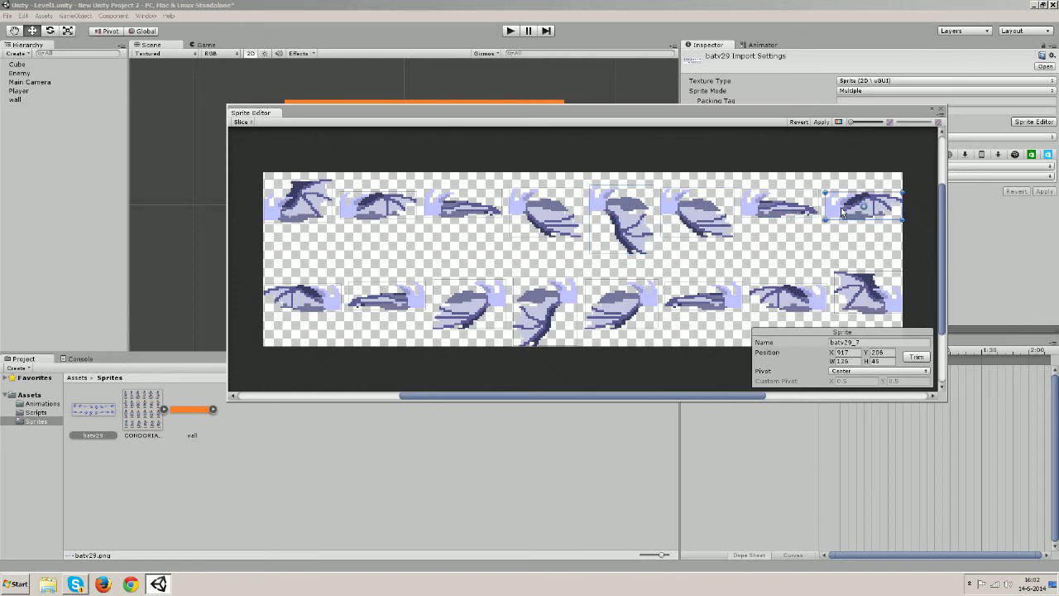
{"action": "left_click", "coordinate": [867, 285]}
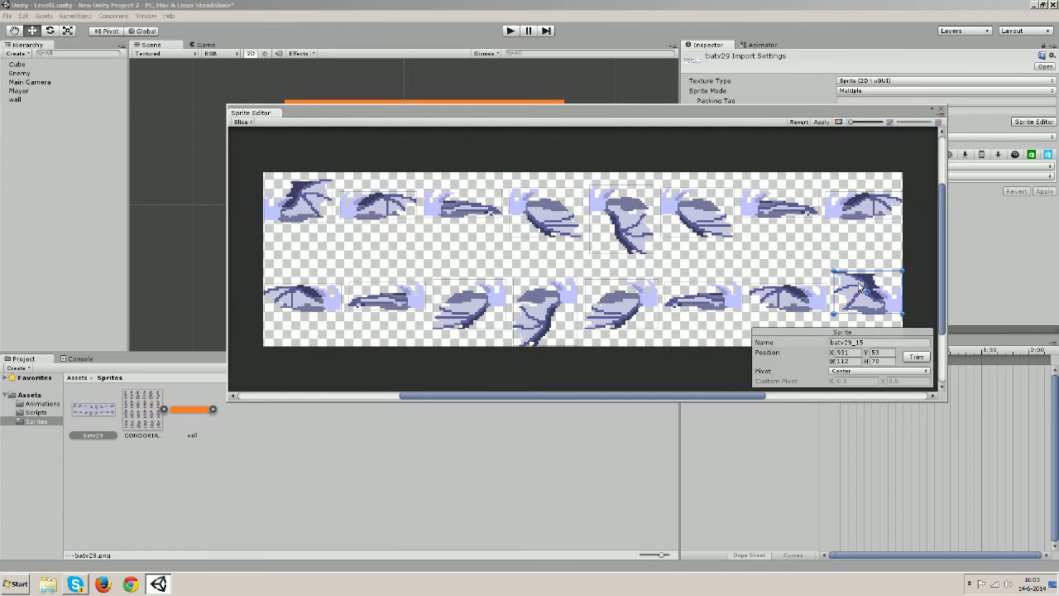
{"action": "left_click_drag", "start_coordinate": [858, 283], "coordinate": [858, 286]}
{"action": "left_click", "coordinate": [240, 121]}
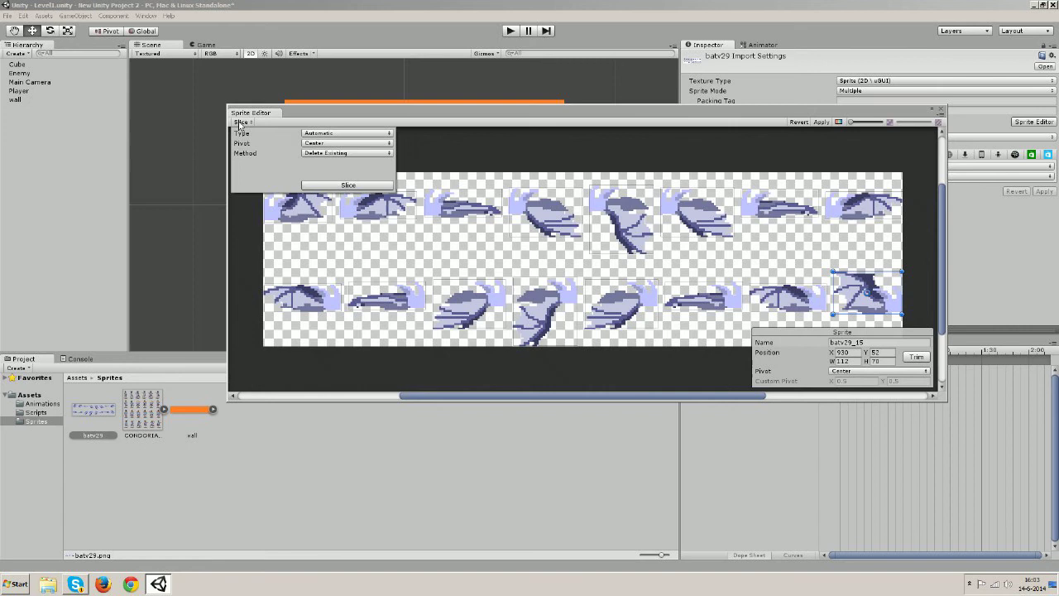
{"action": "left_click", "coordinate": [364, 185]}
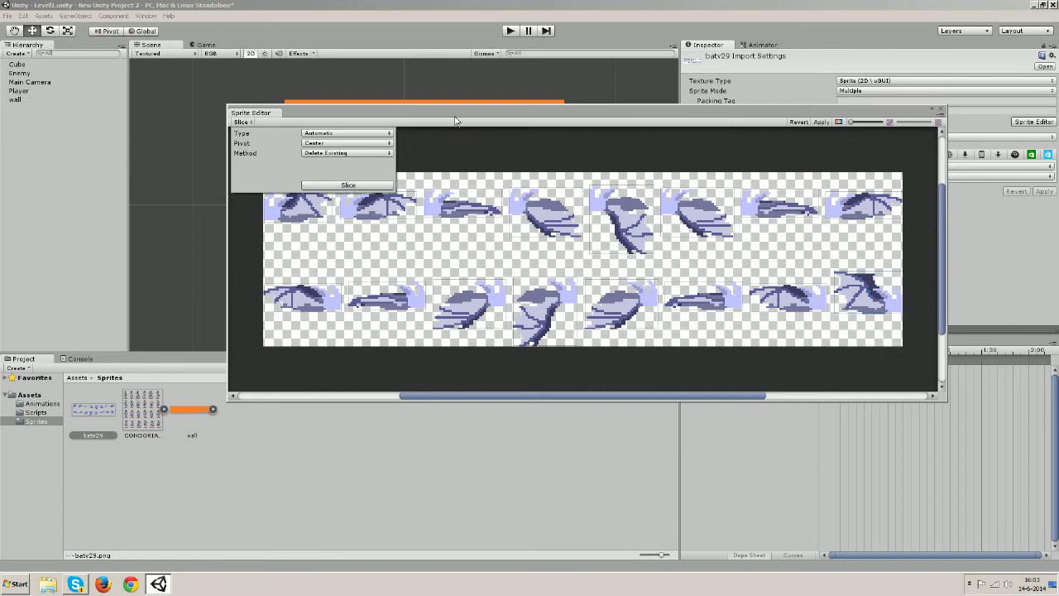
{"action": "left_click", "coordinate": [315, 213]}
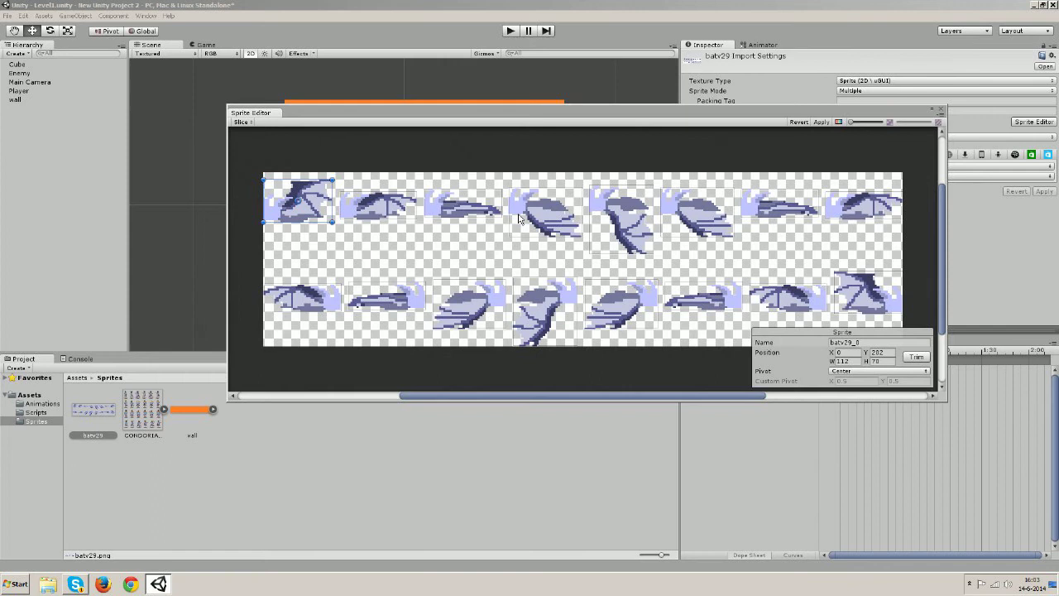
{"action": "left_click", "coordinate": [614, 216]}
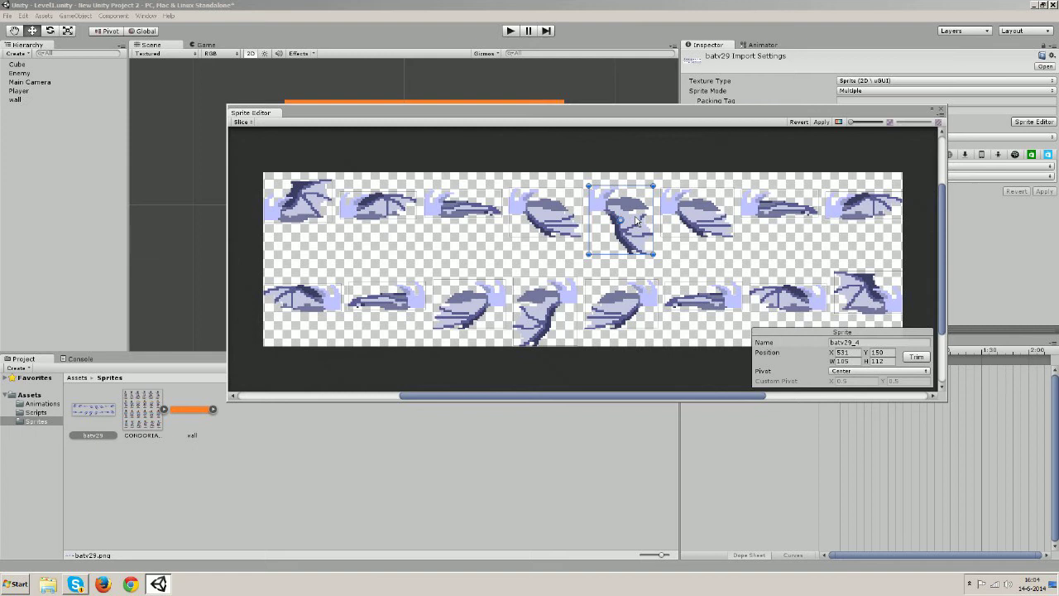
{"action": "left_click", "coordinate": [286, 207]}
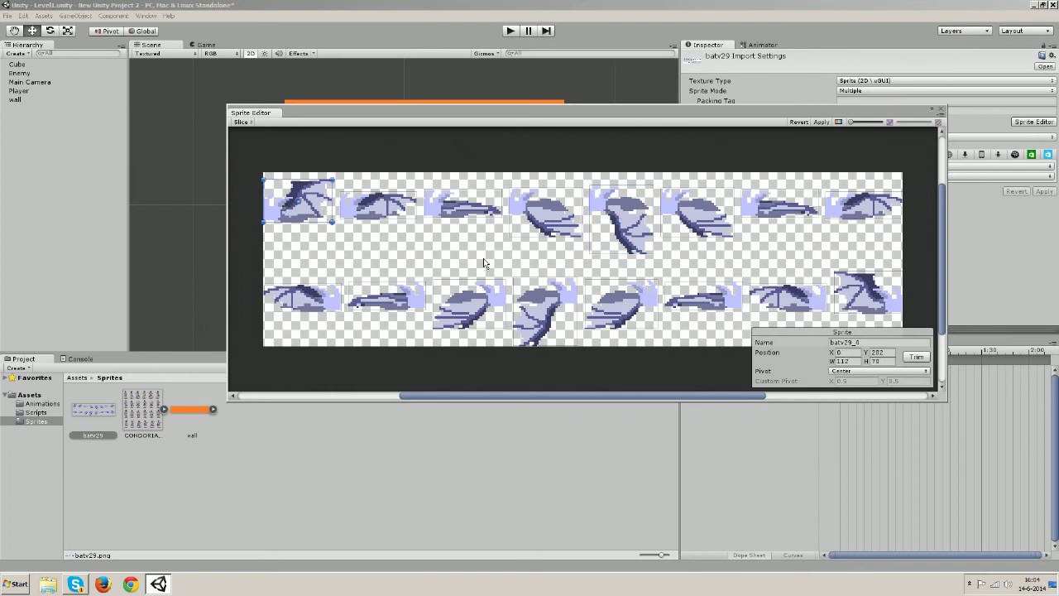
{"action": "left_click", "coordinate": [375, 212]}
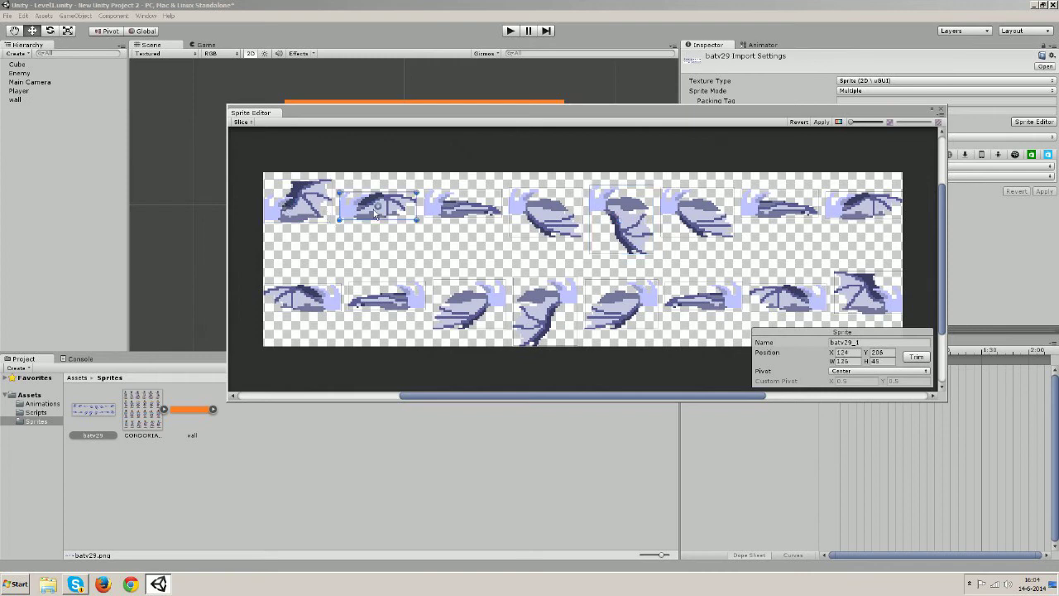
{"action": "left_click", "coordinate": [314, 215]}
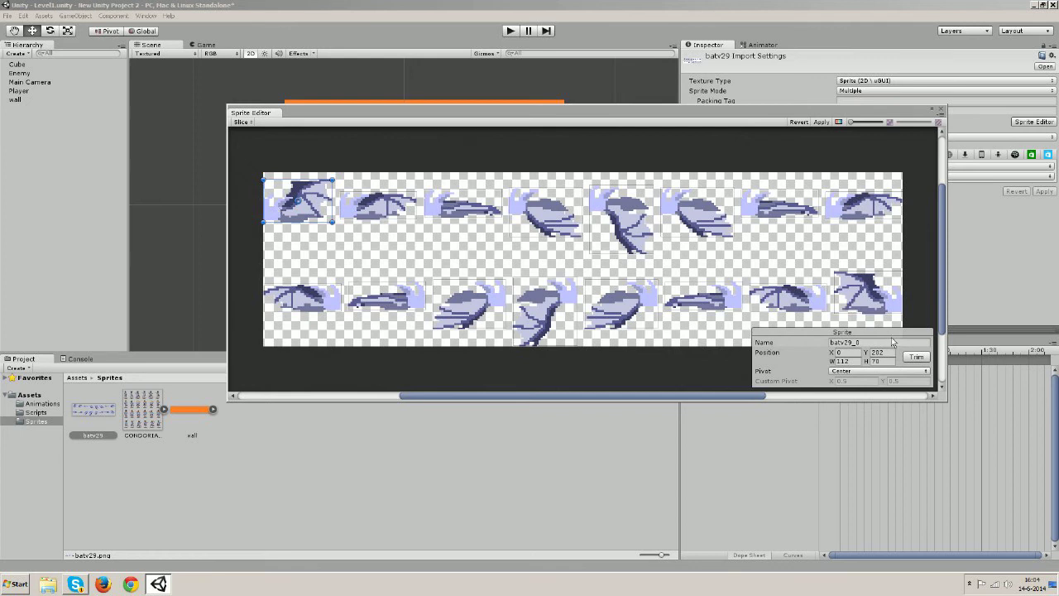
Give the first bat frame a Custom pivot with Y lowered to 0.4
{"action": "left_click", "coordinate": [879, 371]}
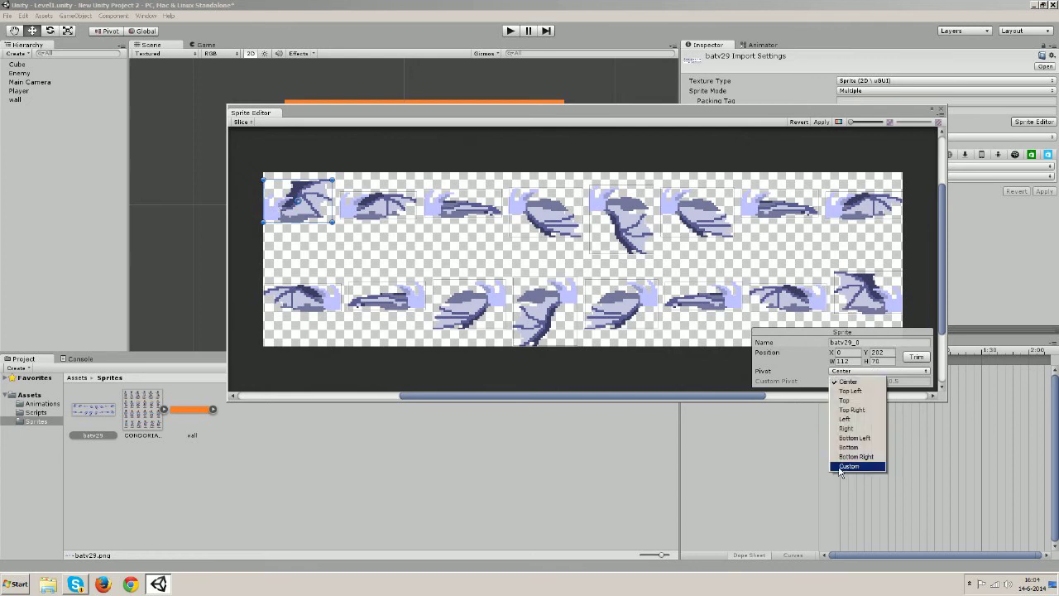
{"action": "left_click", "coordinate": [849, 466]}
{"action": "left_click", "coordinate": [886, 382]}
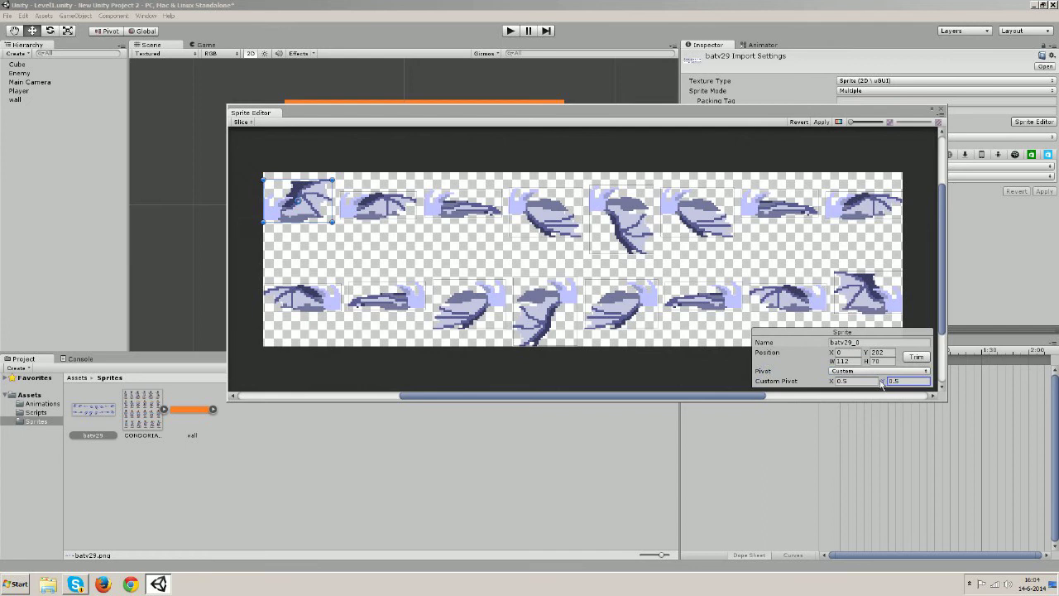
{"action": "left_click_drag", "start_coordinate": [882, 383], "coordinate": [879, 385]}
Set the fourth bat frame's pivot to Custom with Y 0.77
{"action": "left_click", "coordinate": [401, 211]}
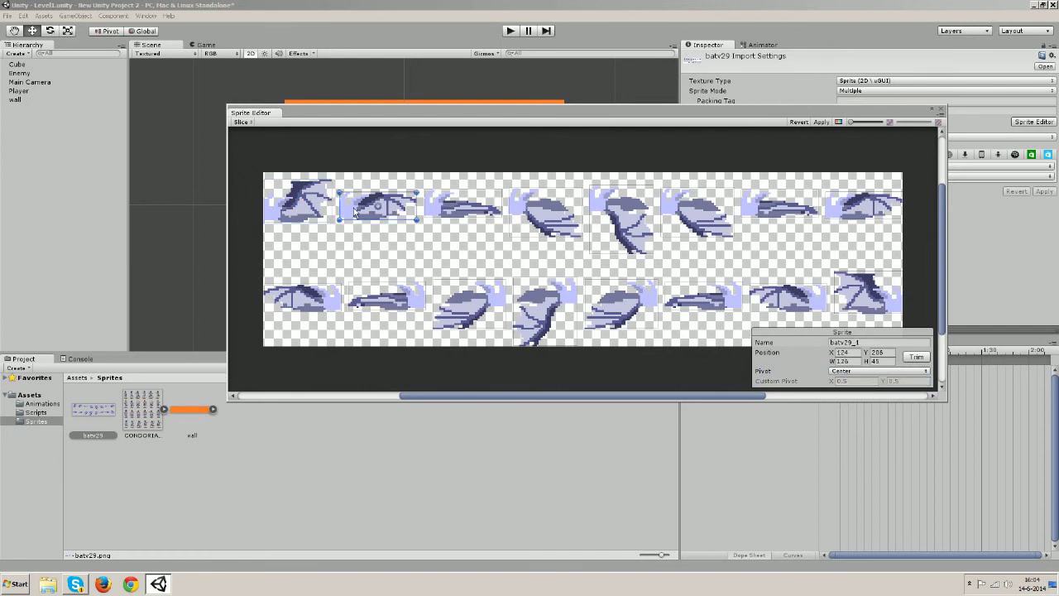
{"action": "left_click", "coordinate": [443, 212]}
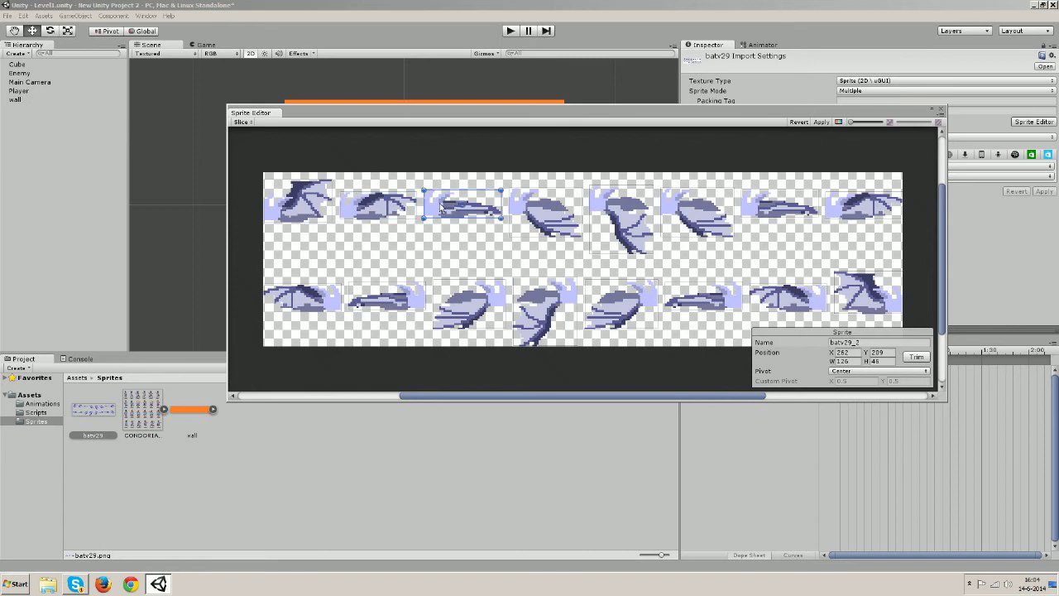
{"action": "left_click", "coordinate": [567, 226]}
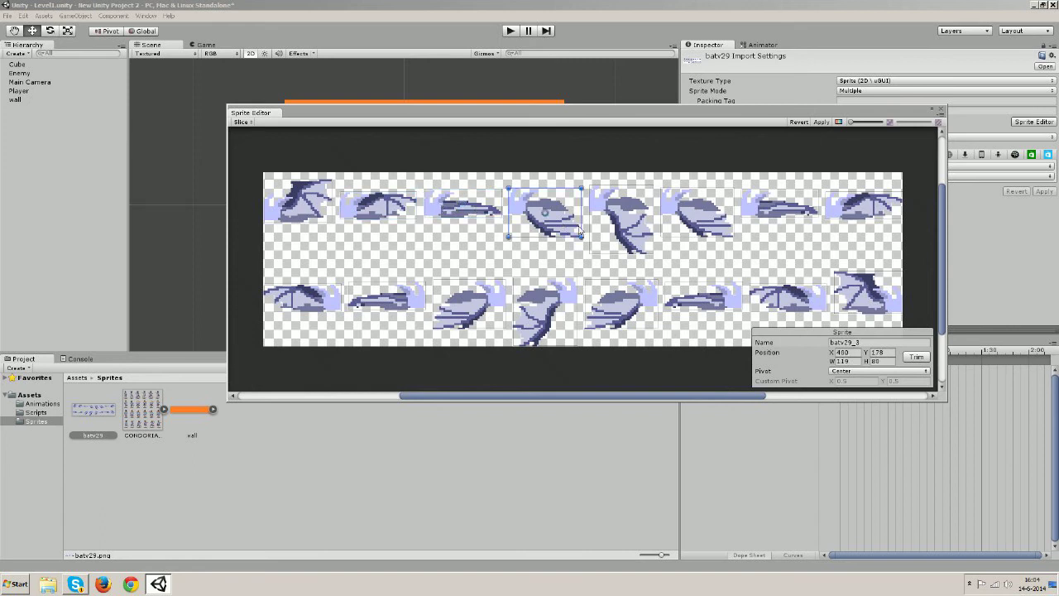
{"action": "left_click", "coordinate": [870, 374]}
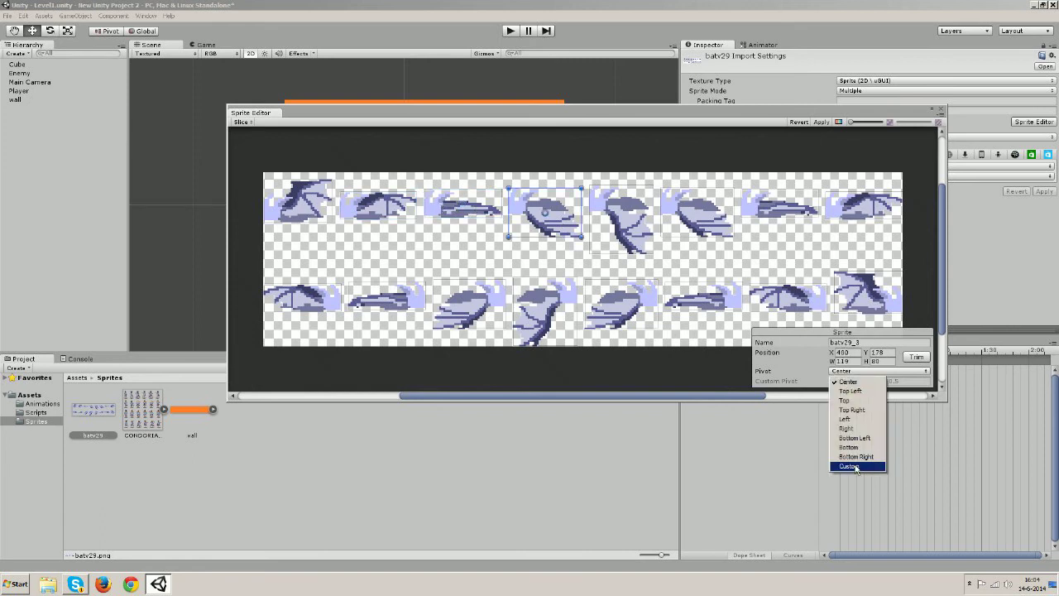
{"action": "left_click", "coordinate": [857, 466]}
{"action": "left_click", "coordinate": [888, 383]}
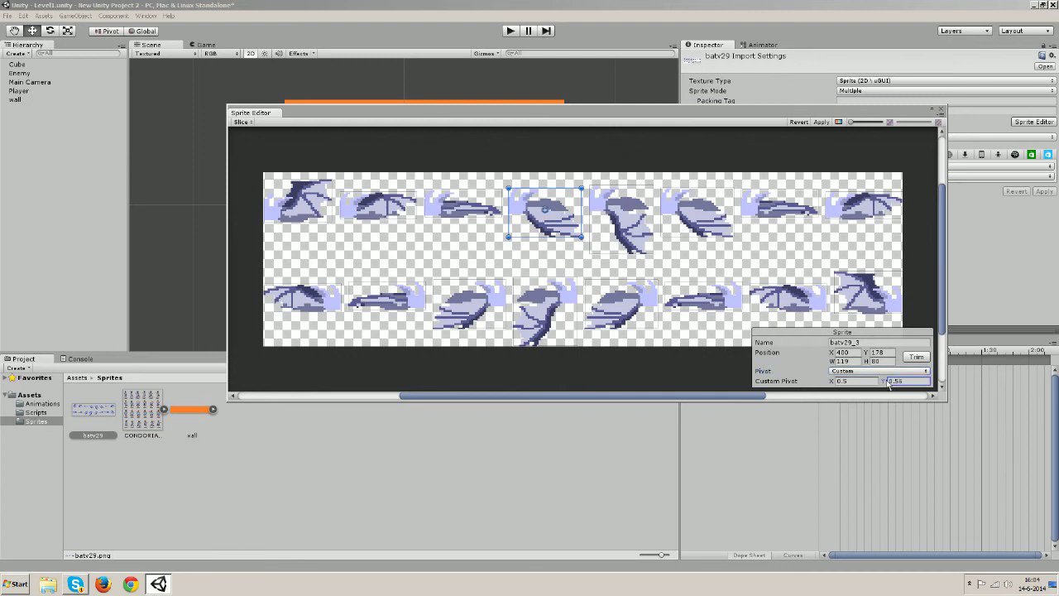
{"action": "type", "text": "0.77"}
Give the fifth and sixth frames Custom pivots with Y 0.83 and 0.77
{"action": "left_click", "coordinate": [619, 222]}
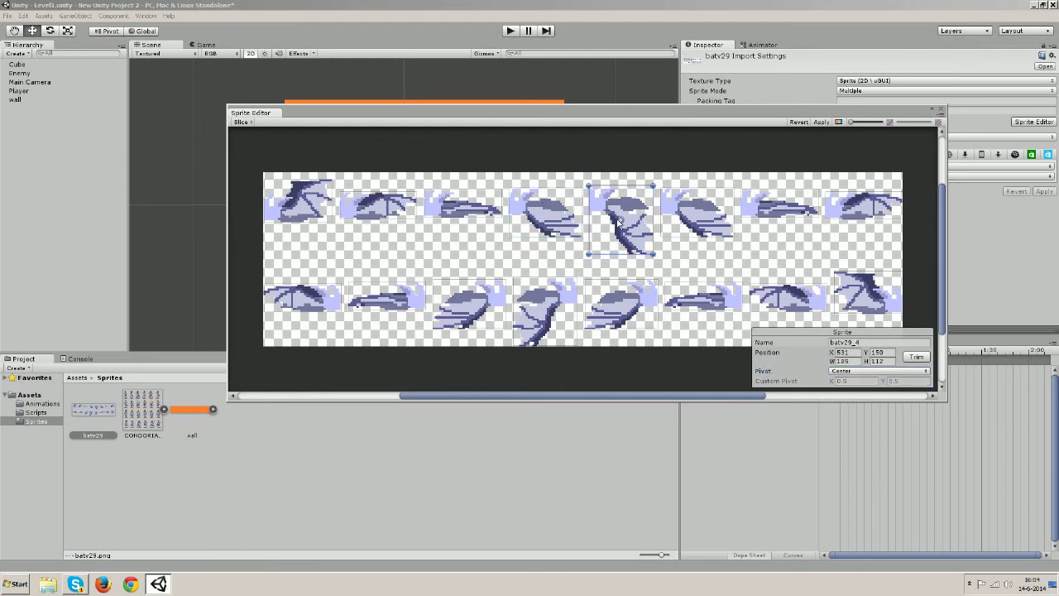
{"action": "left_click", "coordinate": [896, 373]}
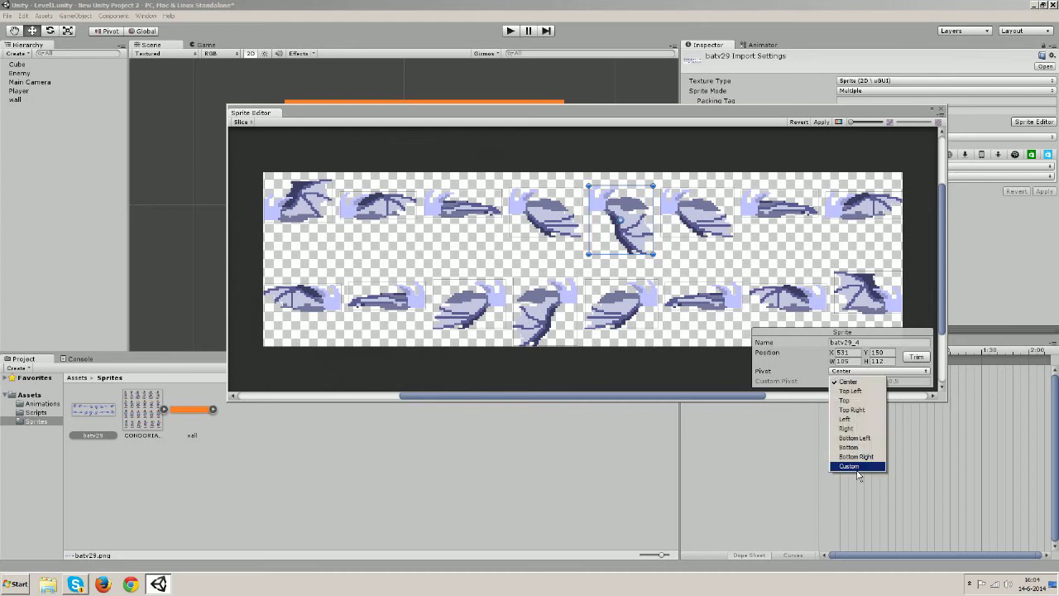
{"action": "left_click", "coordinate": [857, 467]}
{"action": "left_click", "coordinate": [888, 382]}
{"action": "type", "text": "0.83"}
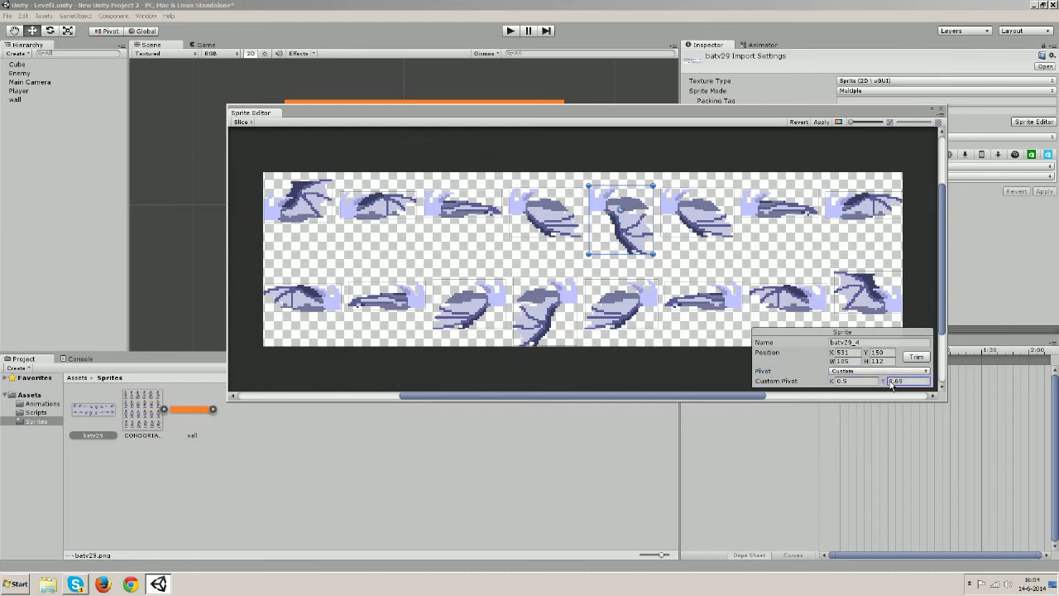
{"action": "left_click", "coordinate": [702, 221]}
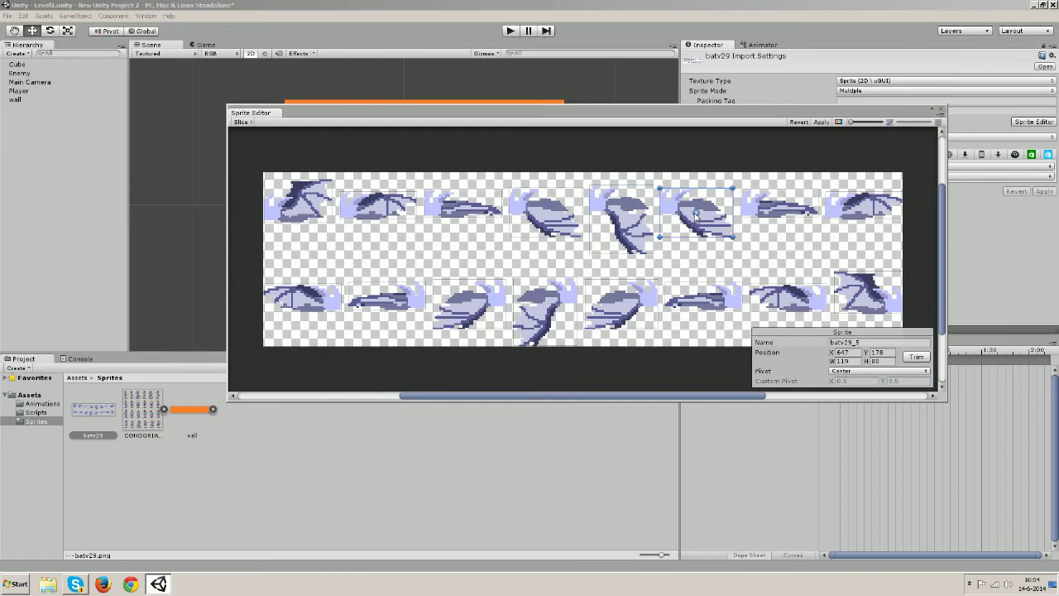
{"action": "left_click", "coordinate": [889, 372]}
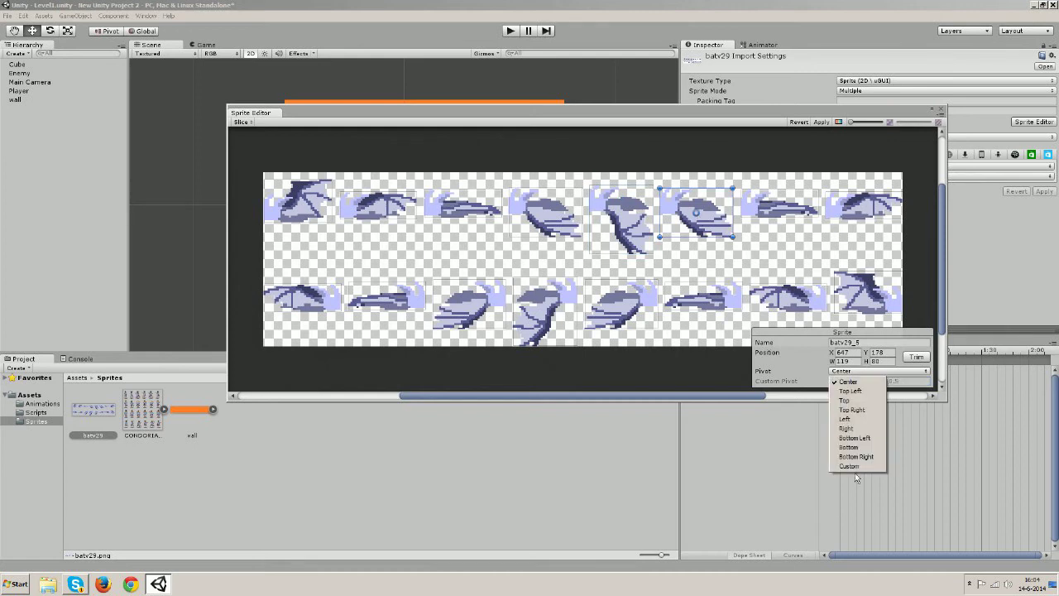
{"action": "left_click", "coordinate": [851, 466]}
{"action": "left_click", "coordinate": [883, 384]}
{"action": "left_click_drag", "start_coordinate": [883, 383], "coordinate": [891, 385]}
Set batv29_10's pivot to Custom with Y 0.75
{"action": "left_click", "coordinate": [793, 206]}
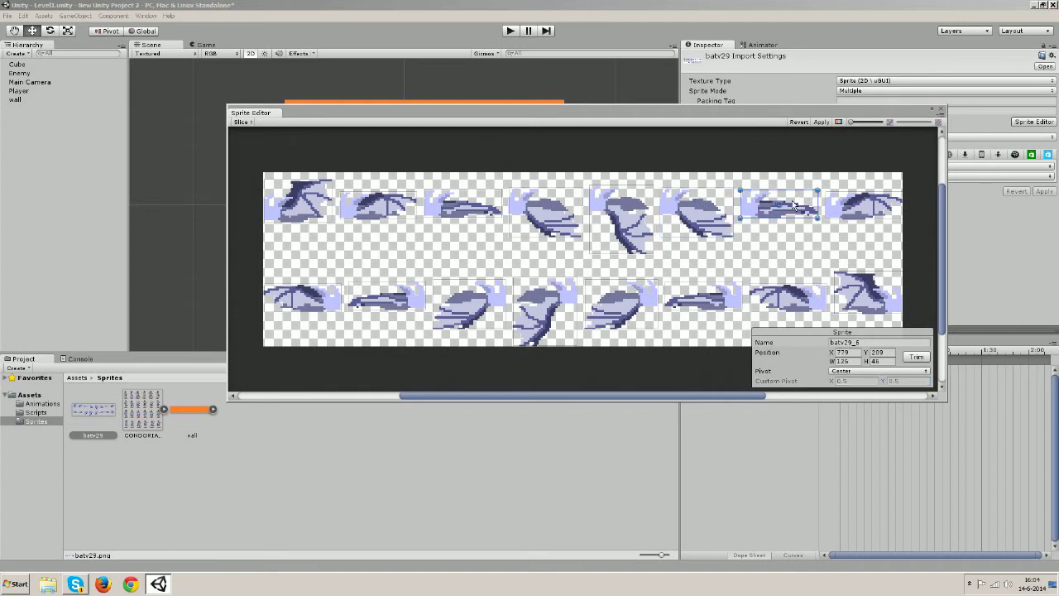
{"action": "left_click", "coordinate": [863, 215]}
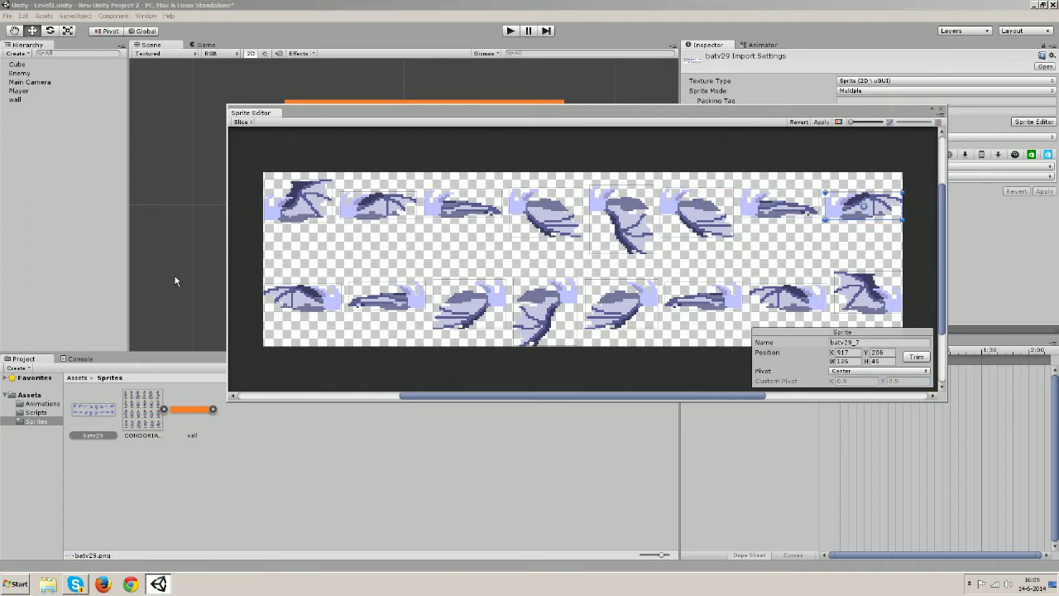
{"action": "left_click", "coordinate": [313, 293]}
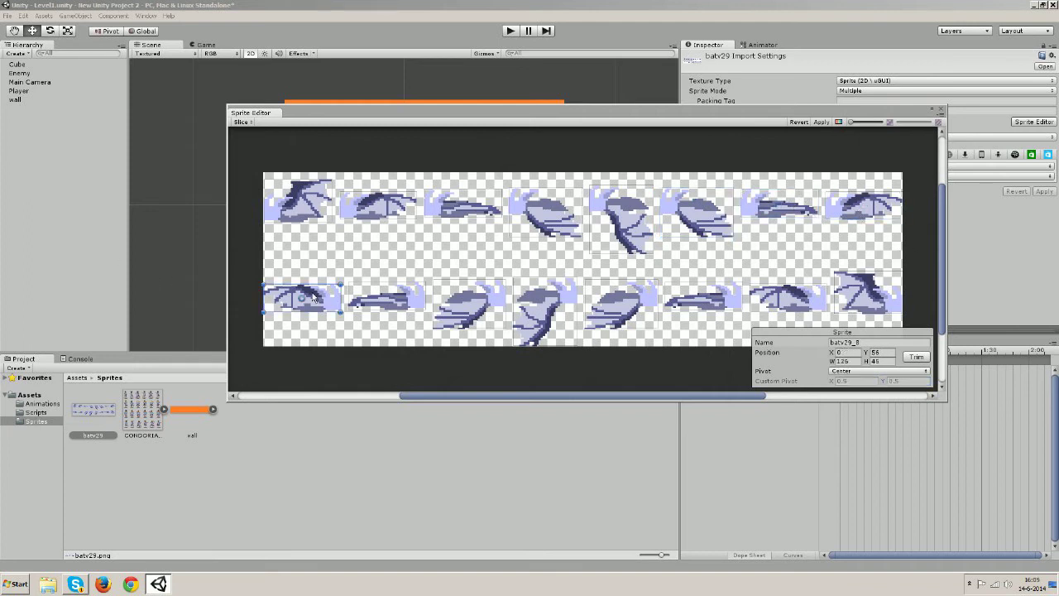
{"action": "left_click", "coordinate": [395, 308]}
{"action": "left_click", "coordinate": [464, 299]}
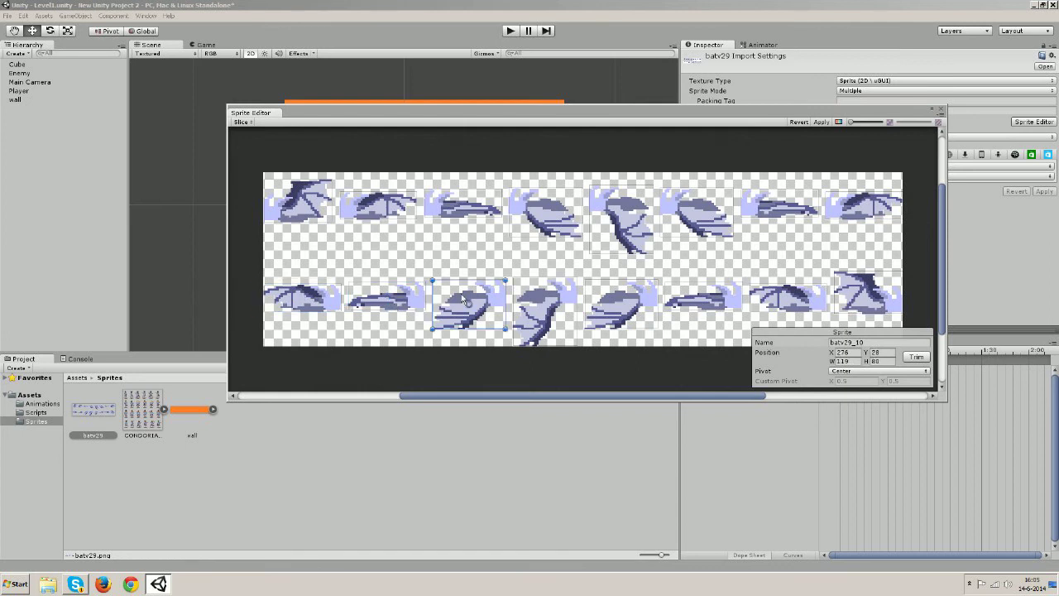
{"action": "left_click", "coordinate": [871, 372]}
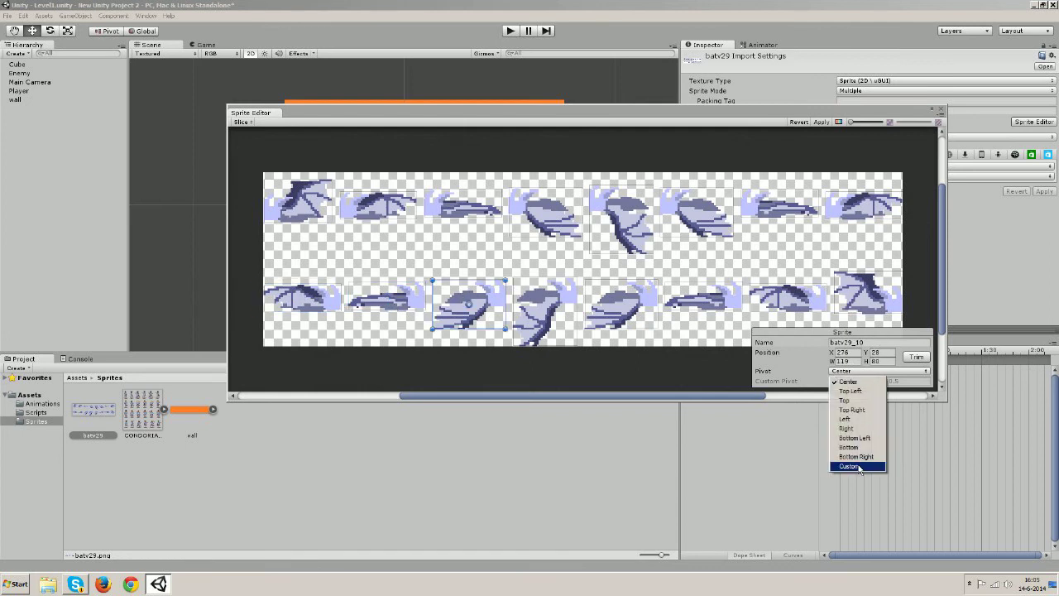
{"action": "left_click", "coordinate": [860, 467]}
{"action": "left_click", "coordinate": [890, 383]}
{"action": "type", "text": "0.75"}
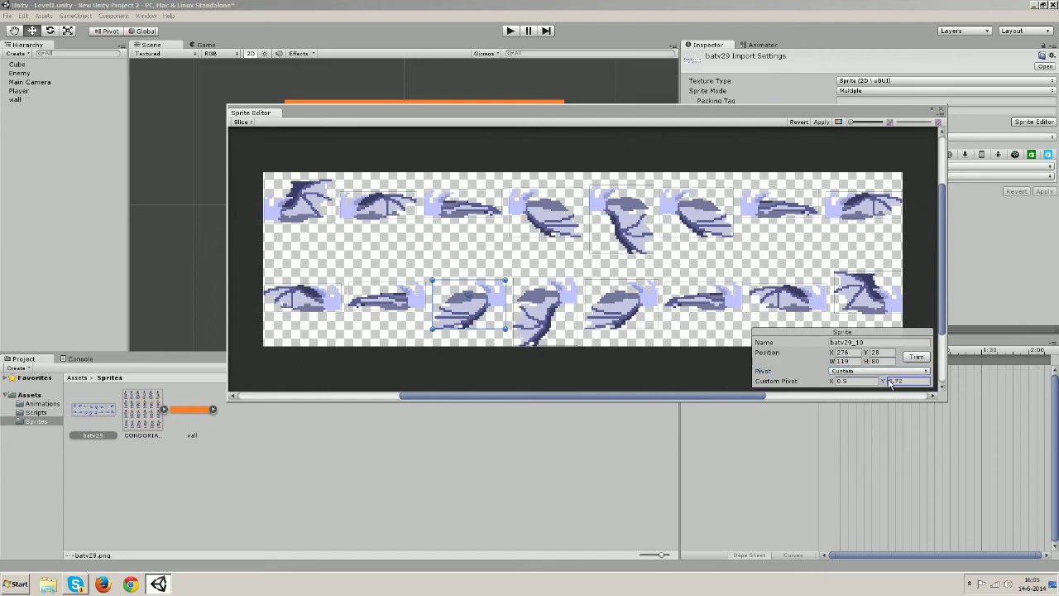
Give batv29_11 and batv29_12 Custom pivots with Y 0.71 and 0.74
{"action": "left_click", "coordinate": [530, 327]}
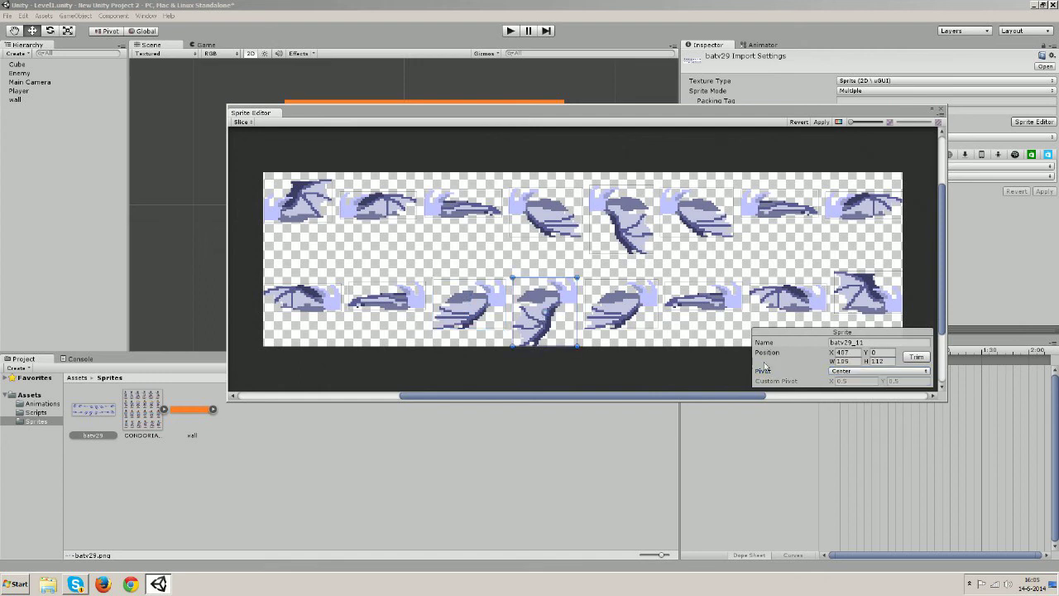
{"action": "left_click", "coordinate": [882, 372]}
{"action": "left_click", "coordinate": [865, 466]}
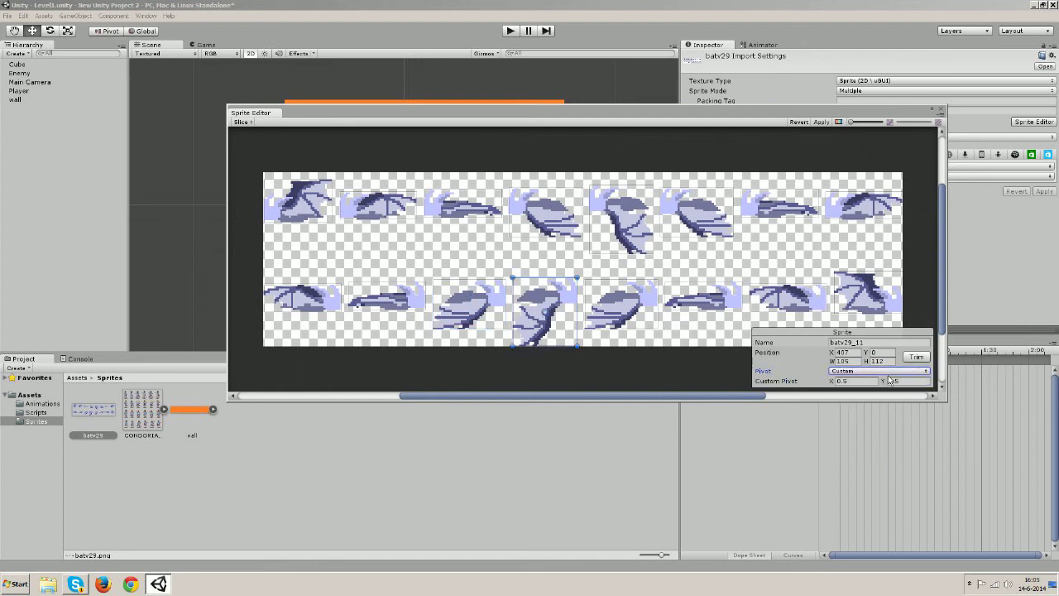
{"action": "left_click", "coordinate": [892, 383]}
{"action": "type", "text": "0.71"}
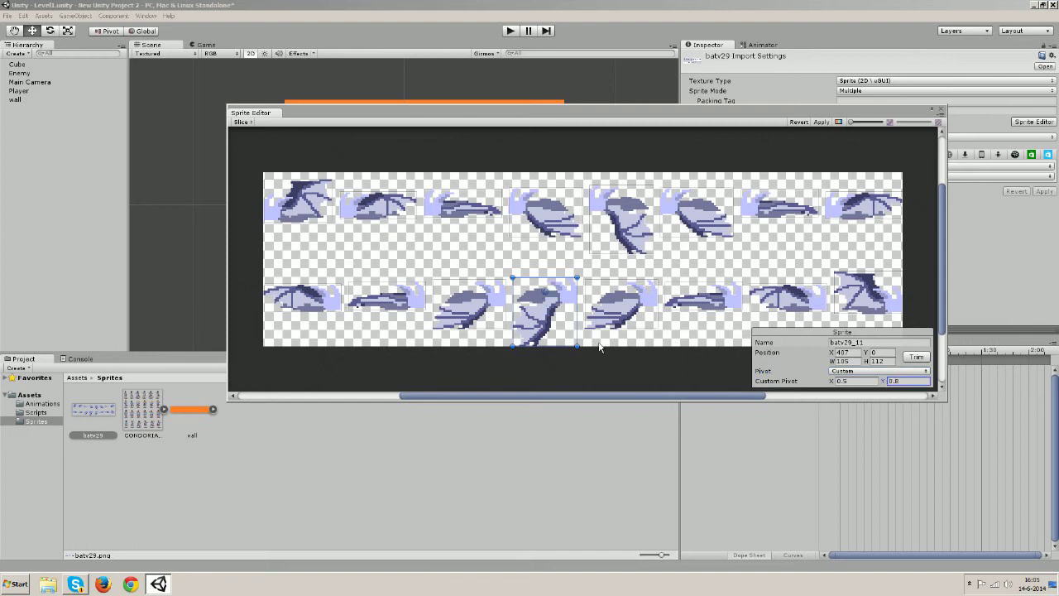
{"action": "left_click", "coordinate": [644, 303]}
{"action": "left_click", "coordinate": [879, 371]}
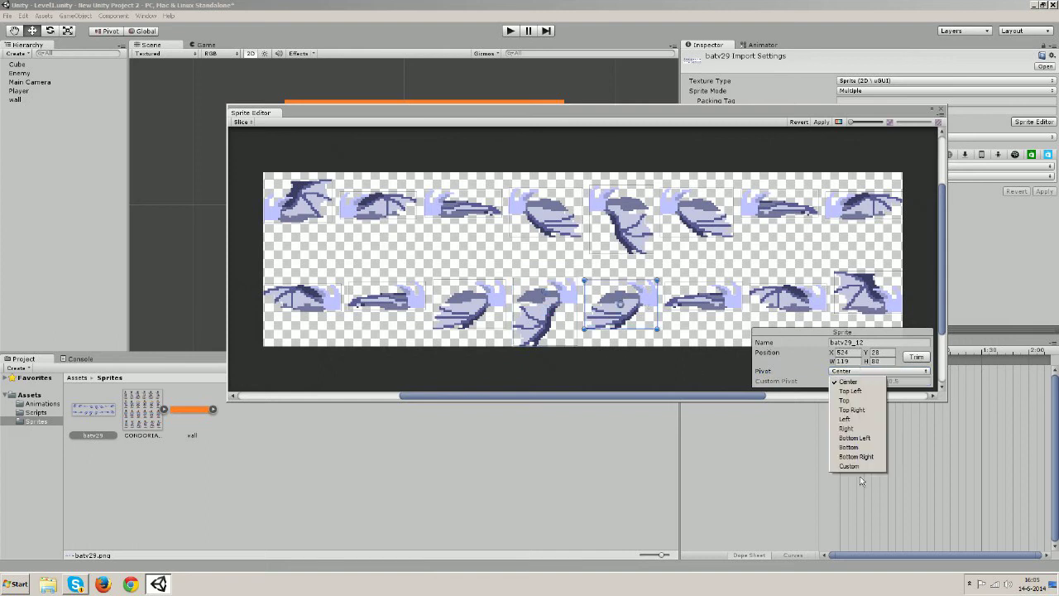
{"action": "left_click", "coordinate": [865, 466]}
{"action": "left_click", "coordinate": [889, 382]}
{"action": "type", "text": "0.74"}
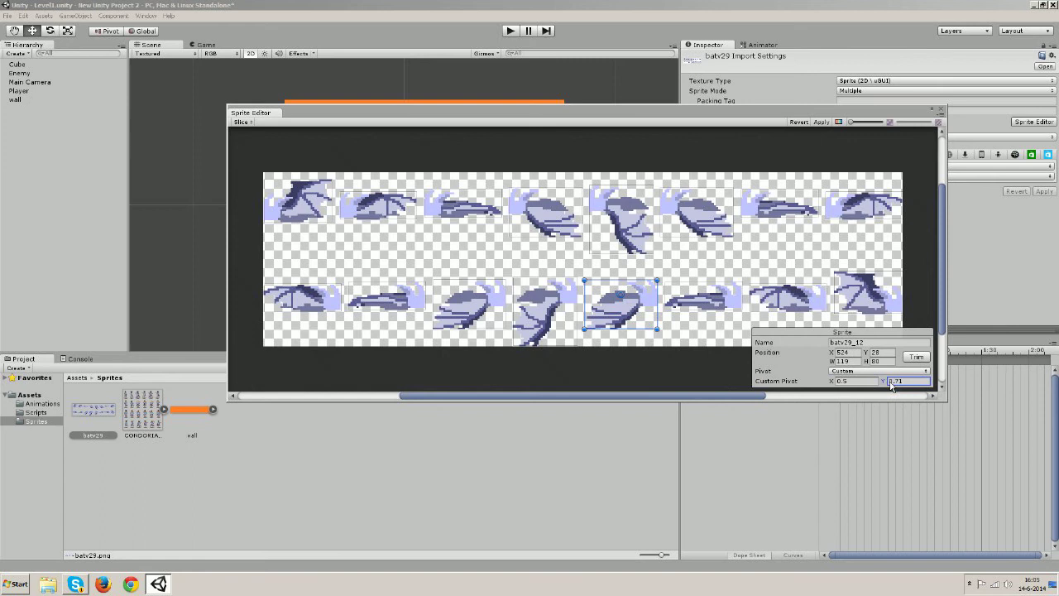
Switch batv29_13 to a Custom pivot and set batv29_14's Custom pivot Y to 0.62
{"action": "left_click", "coordinate": [704, 304]}
{"action": "left_click", "coordinate": [887, 371]}
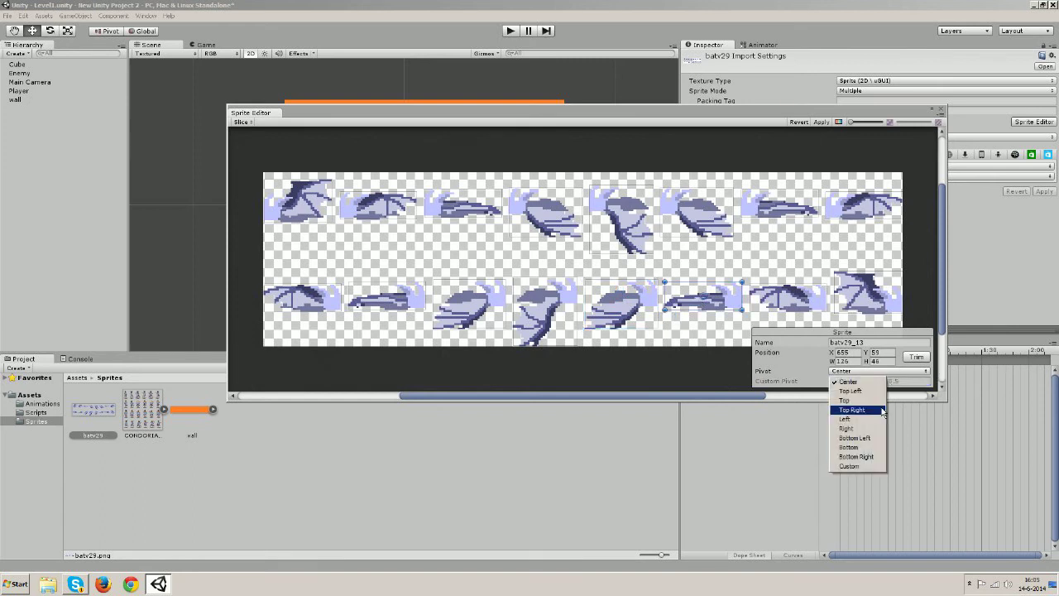
{"action": "left_click", "coordinate": [857, 467]}
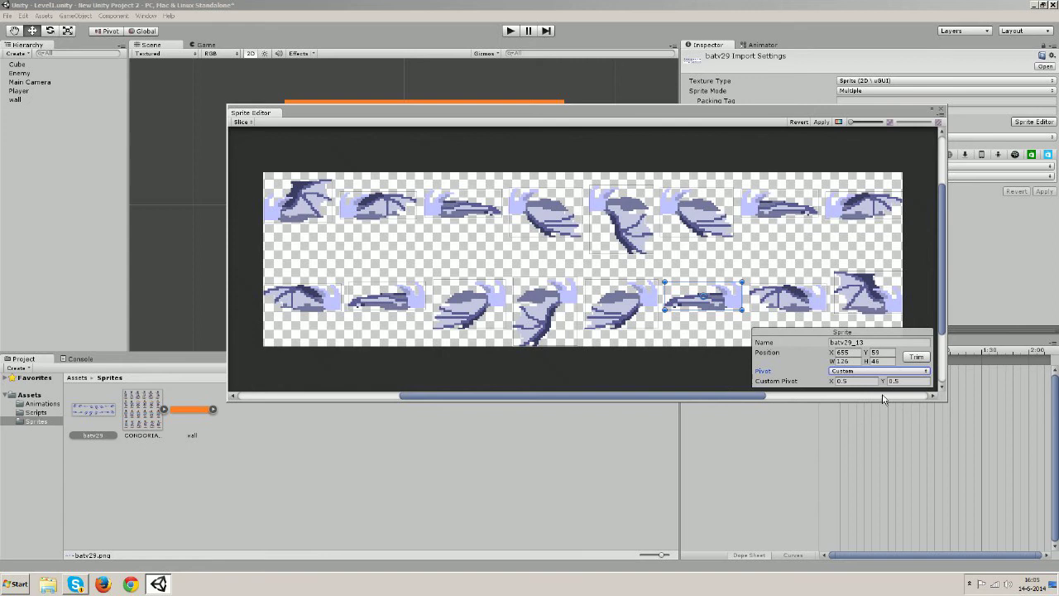
{"action": "left_click", "coordinate": [789, 300]}
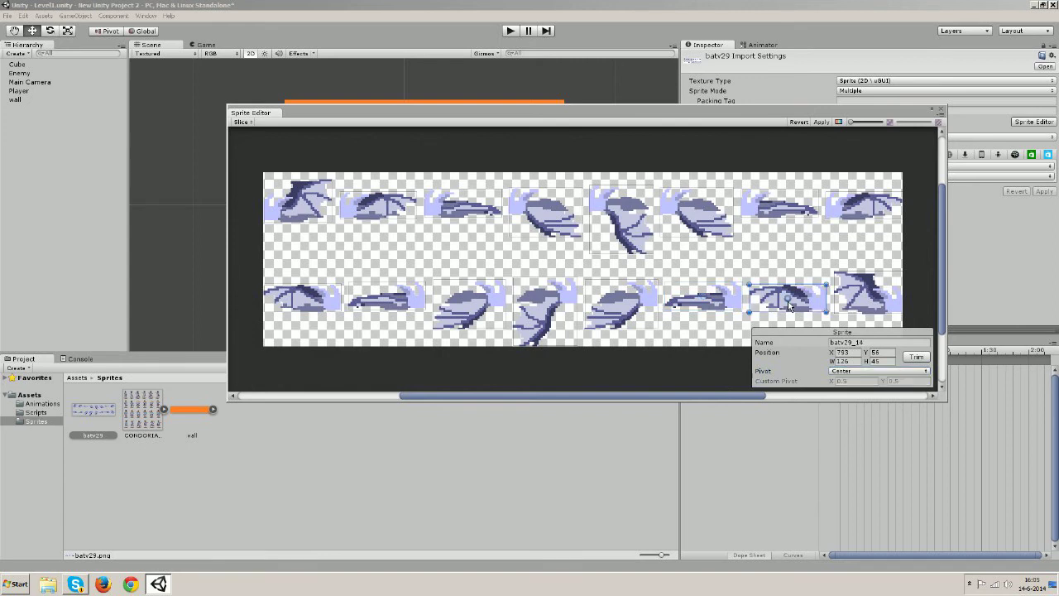
{"action": "left_click", "coordinate": [900, 372]}
{"action": "left_click", "coordinate": [857, 467]}
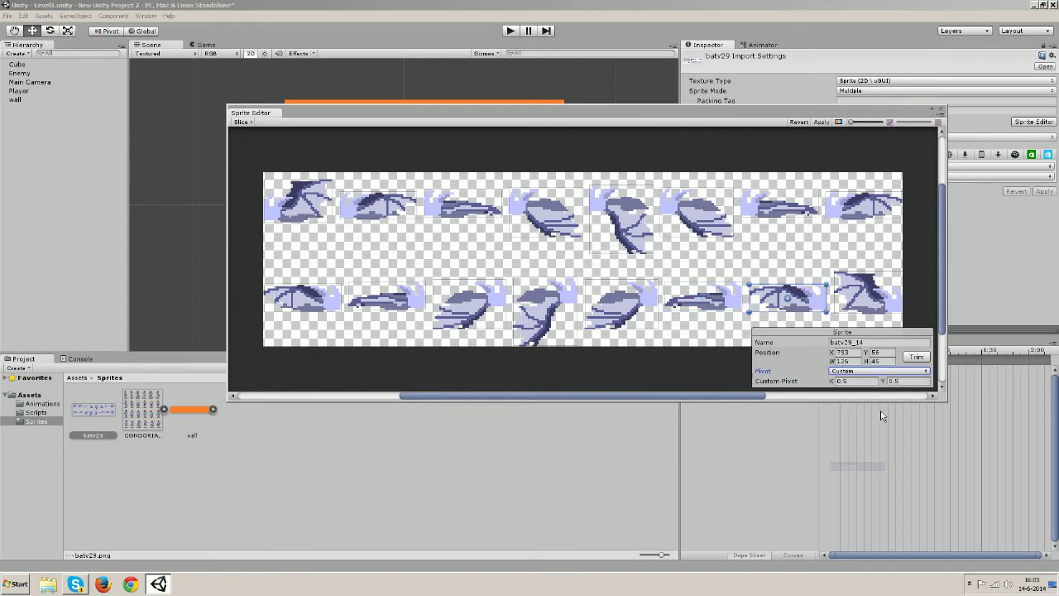
{"action": "left_click", "coordinate": [886, 382]}
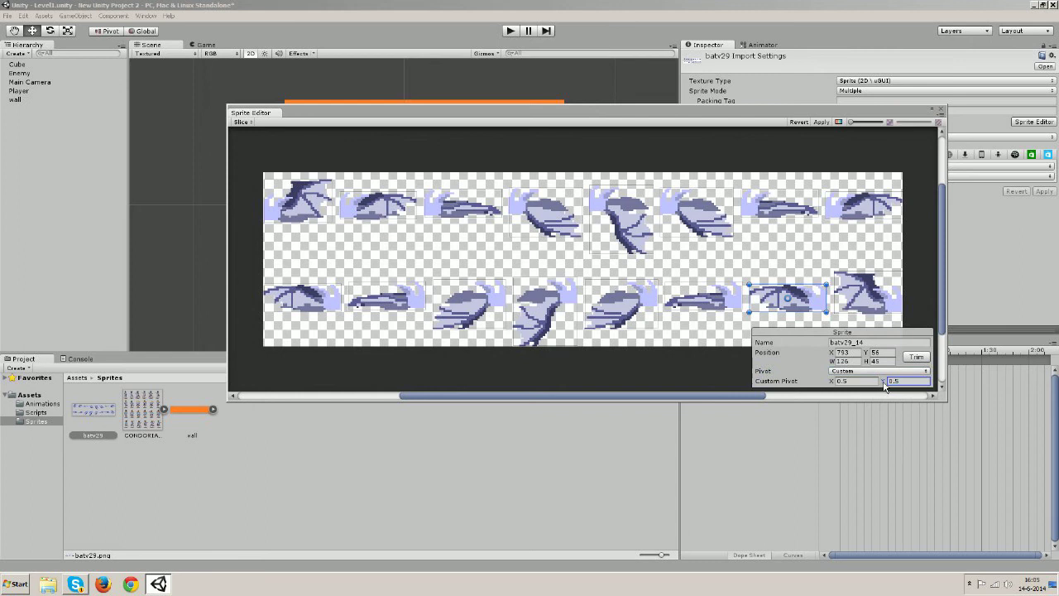
{"action": "type", "text": "0.74"}
{"action": "left_click_drag", "start_coordinate": [890, 382], "coordinate": [889, 382]}
Give batv29_15 a Custom pivot with Y lowered to 0.38
{"action": "left_click", "coordinate": [876, 298]}
{"action": "left_click", "coordinate": [895, 374]}
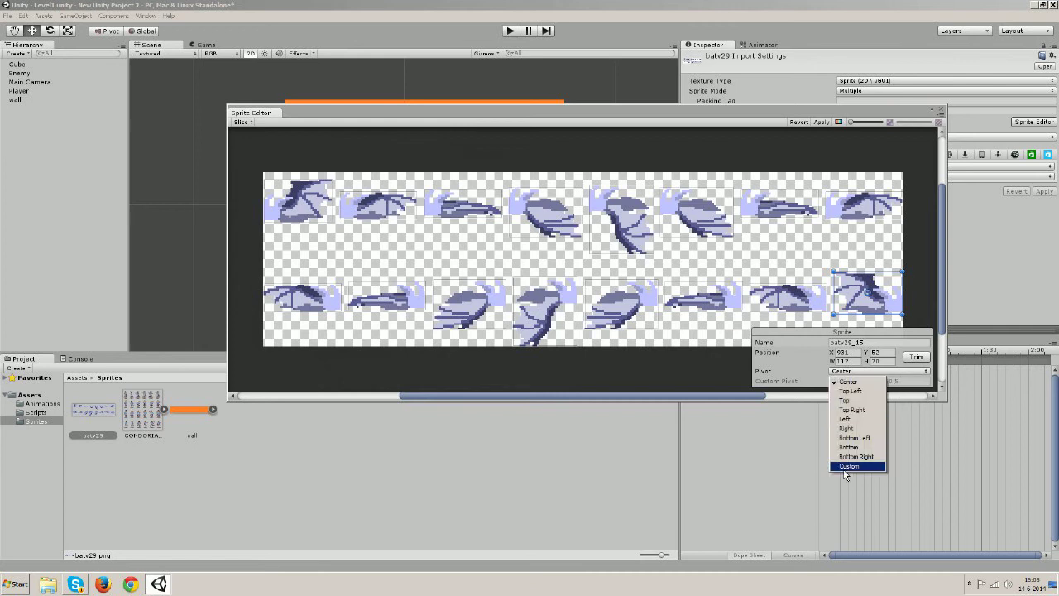
{"action": "left_click", "coordinate": [852, 466]}
{"action": "left_click", "coordinate": [884, 383]}
{"action": "left_click_drag", "start_coordinate": [883, 383], "coordinate": [879, 384]}
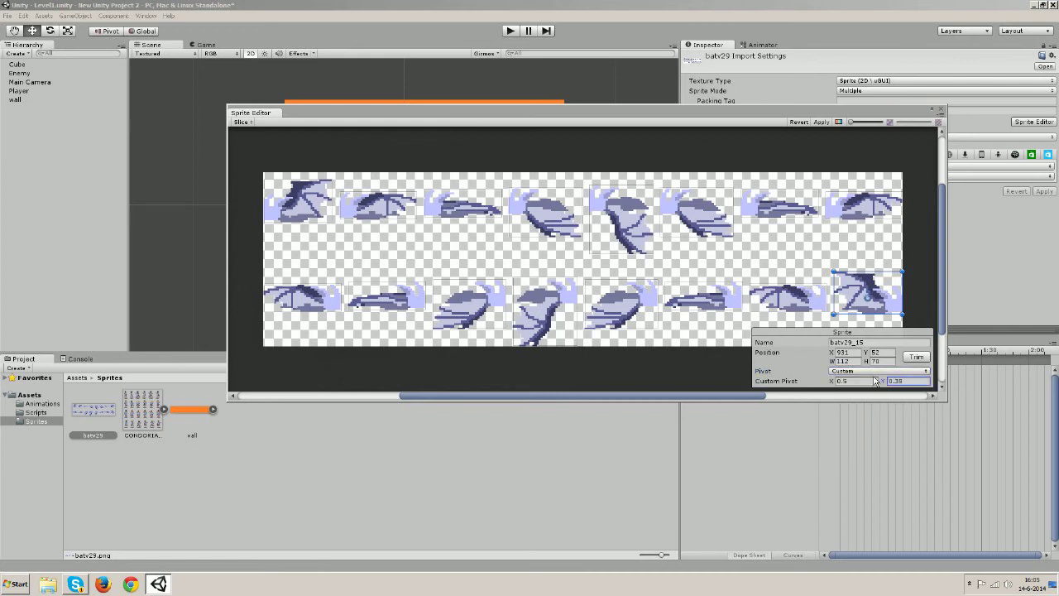
Apply the sprite pivot changes, close the Sprite Editor, and select bat frame batv29_0
{"action": "left_click", "coordinate": [821, 123]}
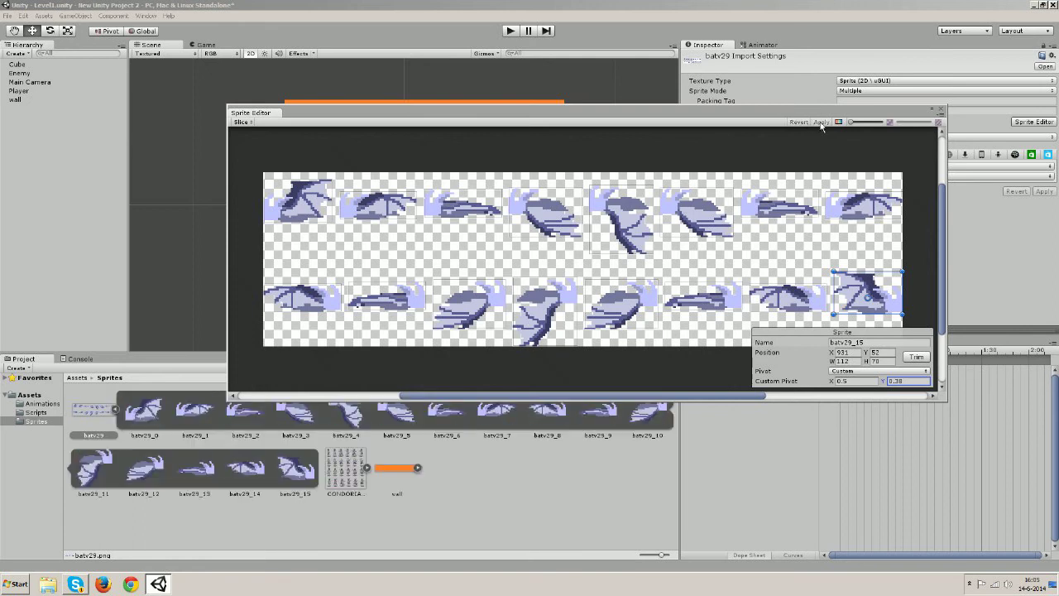
{"action": "left_click", "coordinate": [941, 109]}
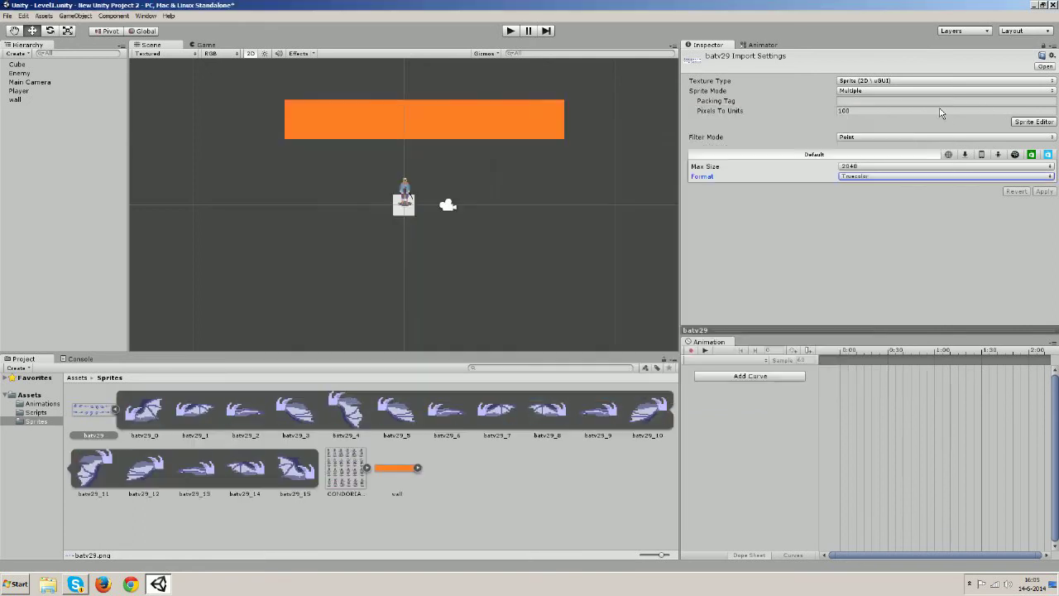
{"action": "left_click", "coordinate": [145, 432]}
{"action": "left_click", "coordinate": [195, 427]}
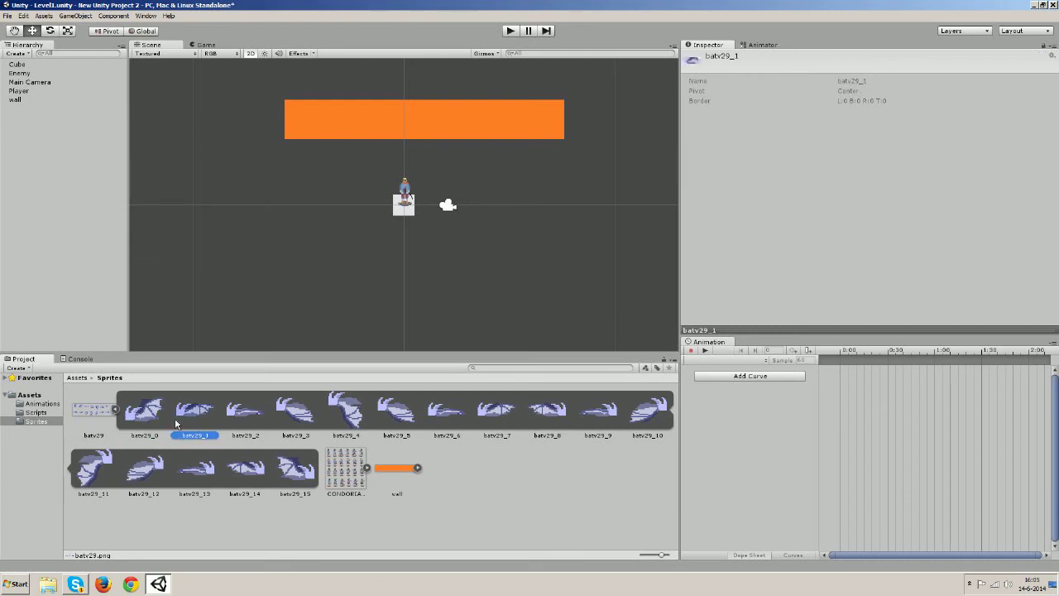
{"action": "left_click", "coordinate": [155, 419]}
Create a new IdleBatRight animation clip saved in Assets/Animations
{"action": "left_click", "coordinate": [755, 45]}
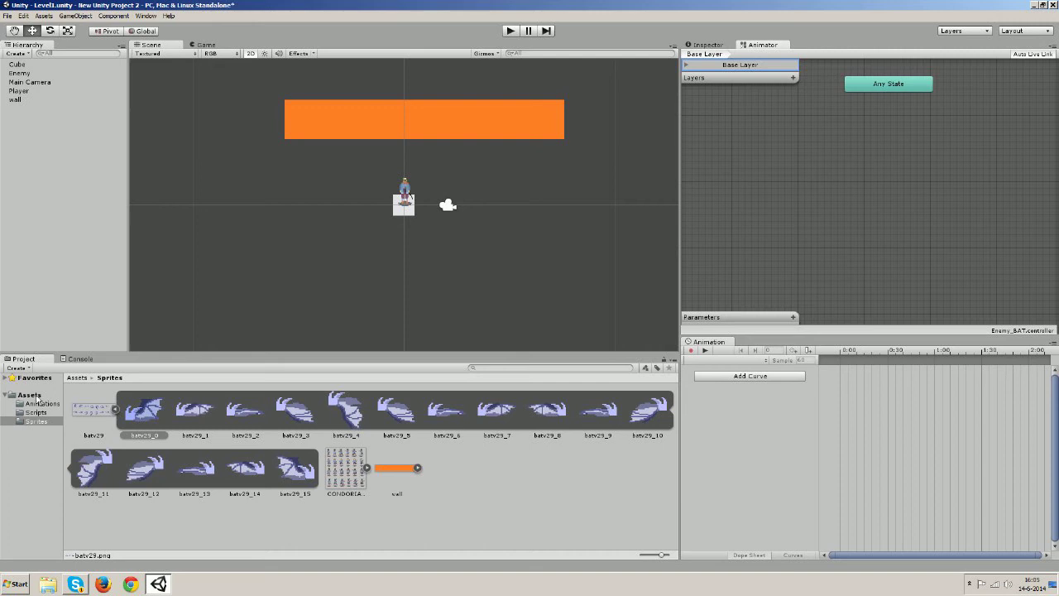
{"action": "left_click", "coordinate": [765, 361]}
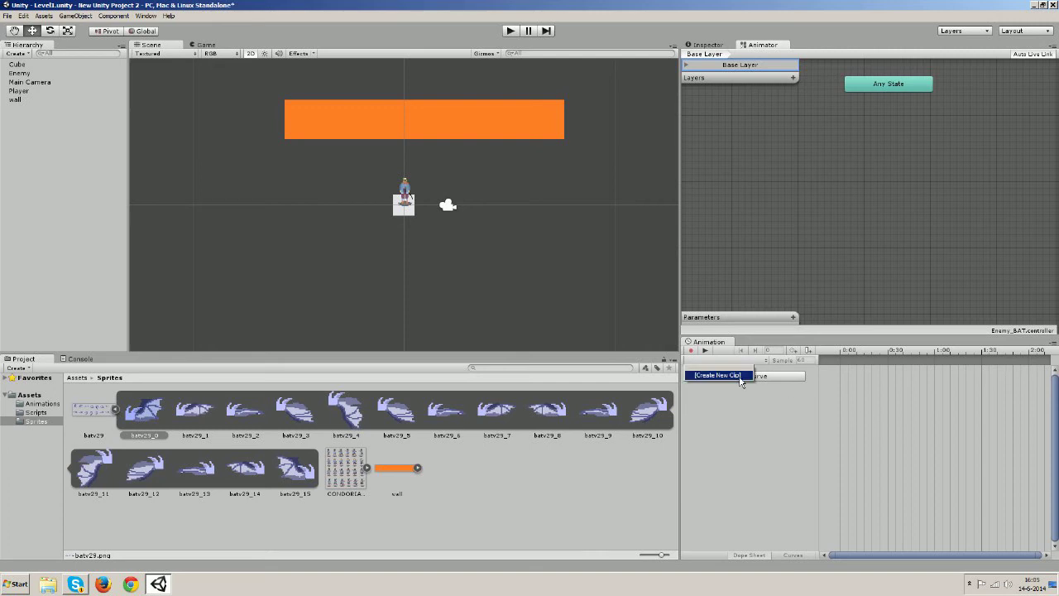
{"action": "left_click", "coordinate": [740, 378]}
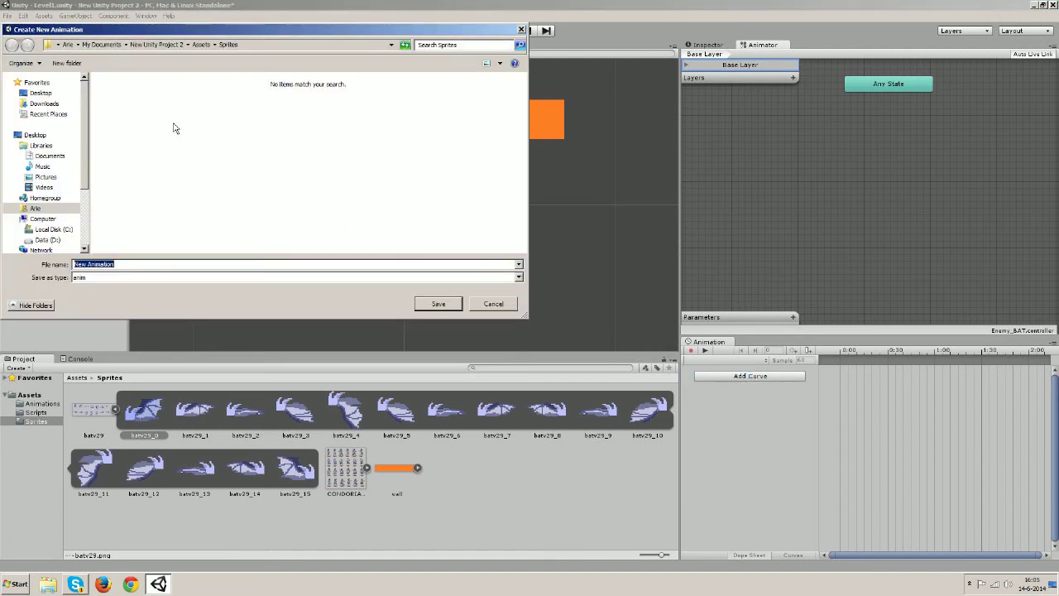
{"action": "left_click", "coordinate": [198, 44]}
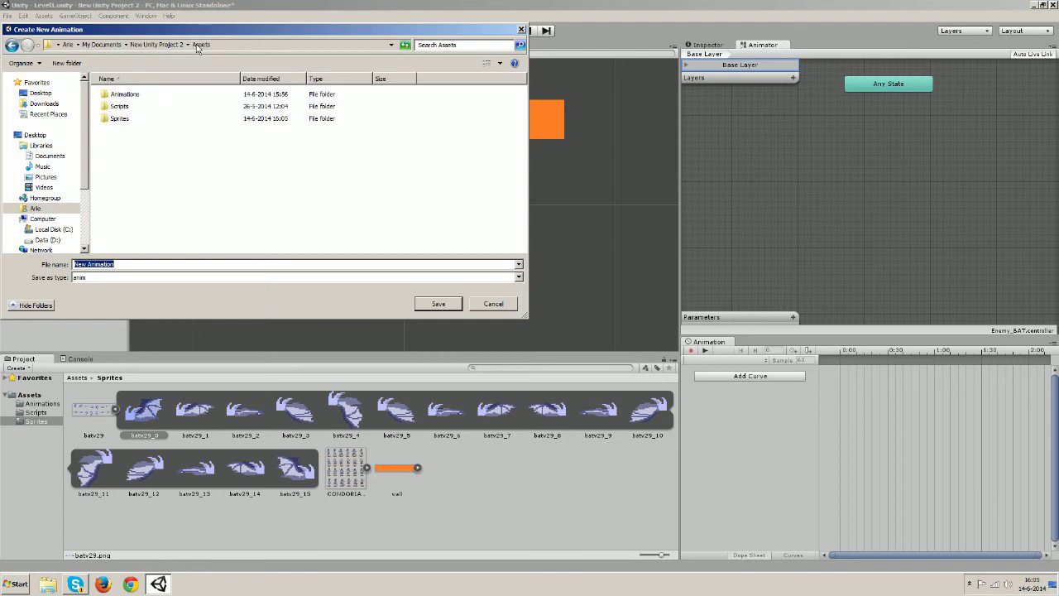
{"action": "left_click", "coordinate": [123, 99]}
{"action": "double_click", "coordinate": [124, 97]}
{"action": "left_click_drag", "start_coordinate": [121, 266], "coordinate": [73, 266]}
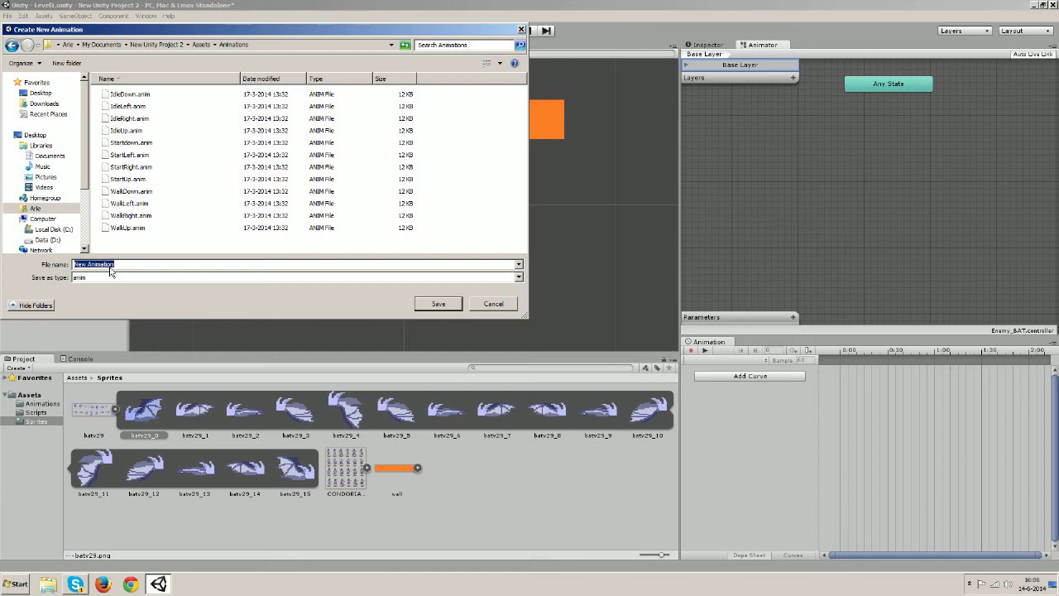
{"action": "type", "text": "Idle"}
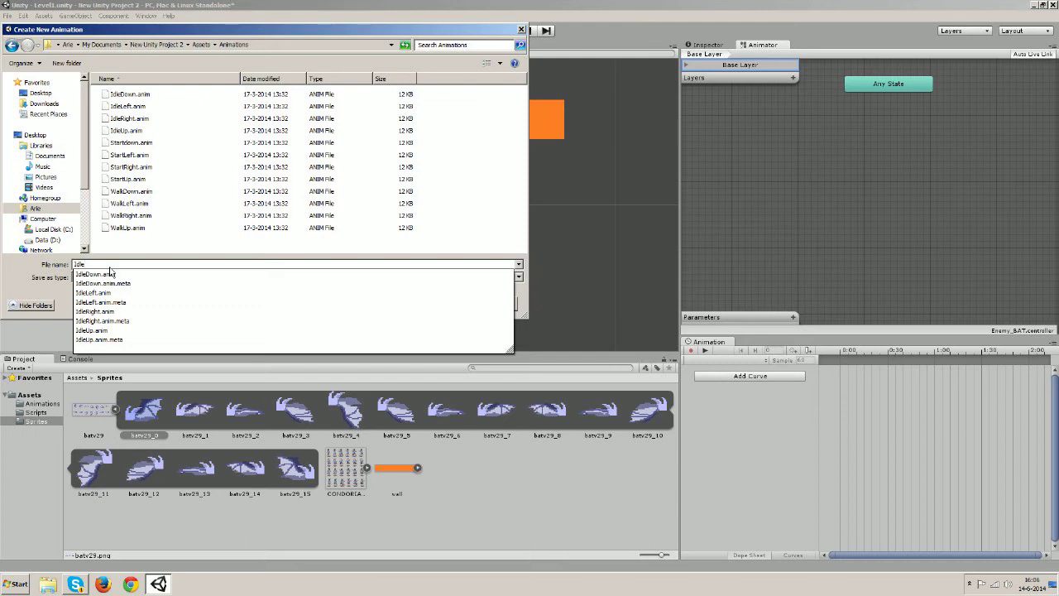
{"action": "type", "text": "BatR"}
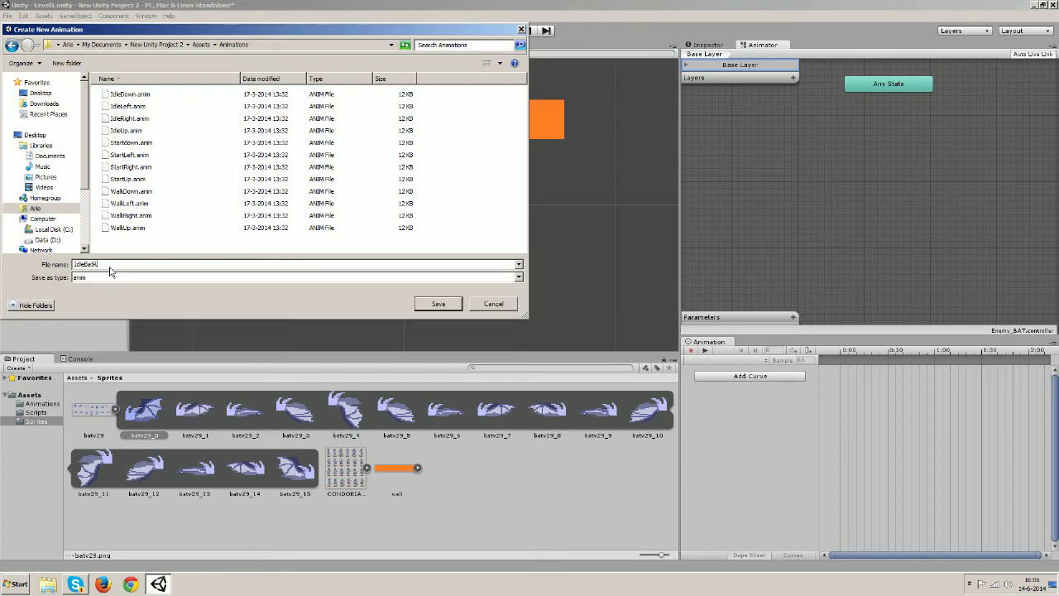
{"action": "type", "text": "ight"}
{"action": "key", "text": "Return"}
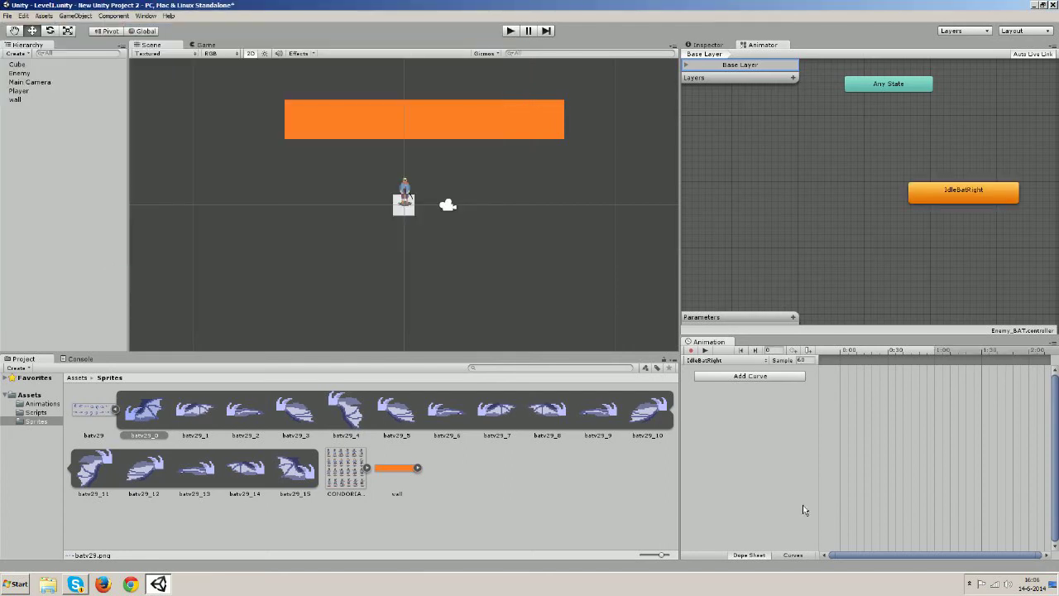
Create a new IdleBatLeft clip saved in Assets/Animations
{"action": "left_click", "coordinate": [767, 361]}
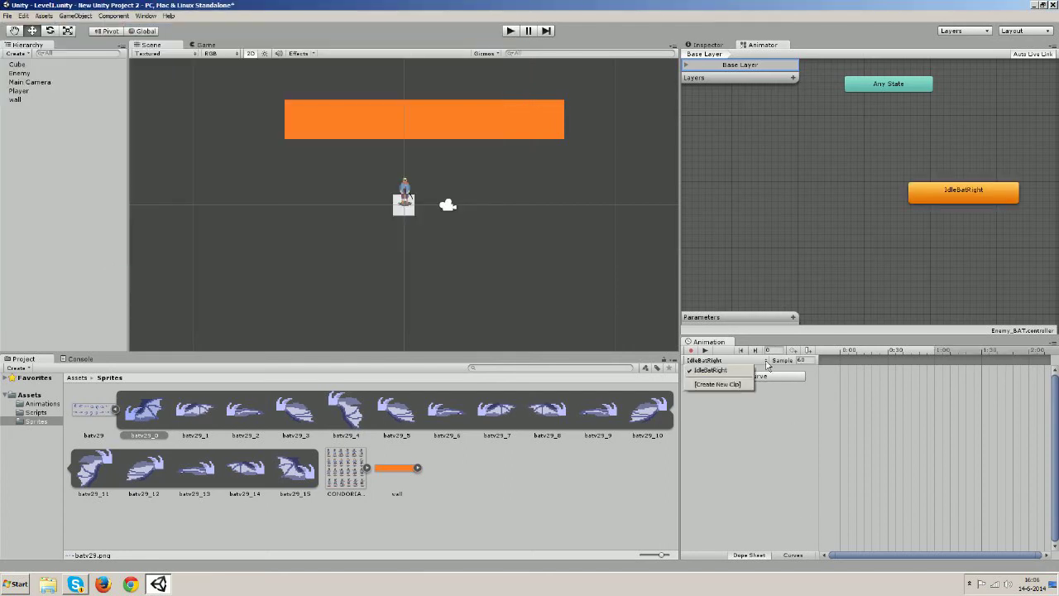
{"action": "left_click", "coordinate": [728, 384]}
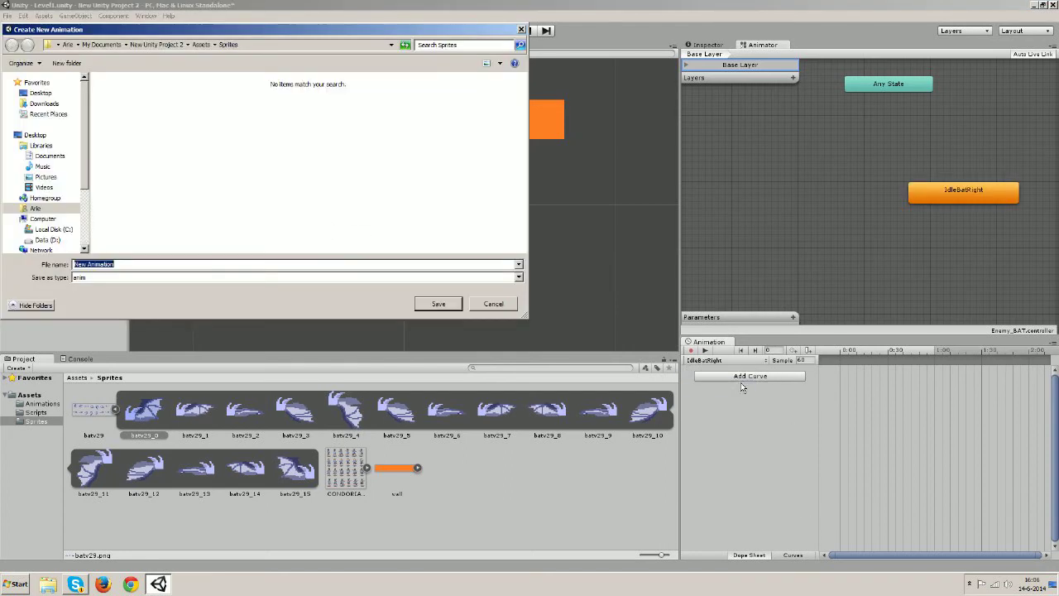
{"action": "left_click", "coordinate": [197, 46]}
{"action": "double_click", "coordinate": [121, 96]}
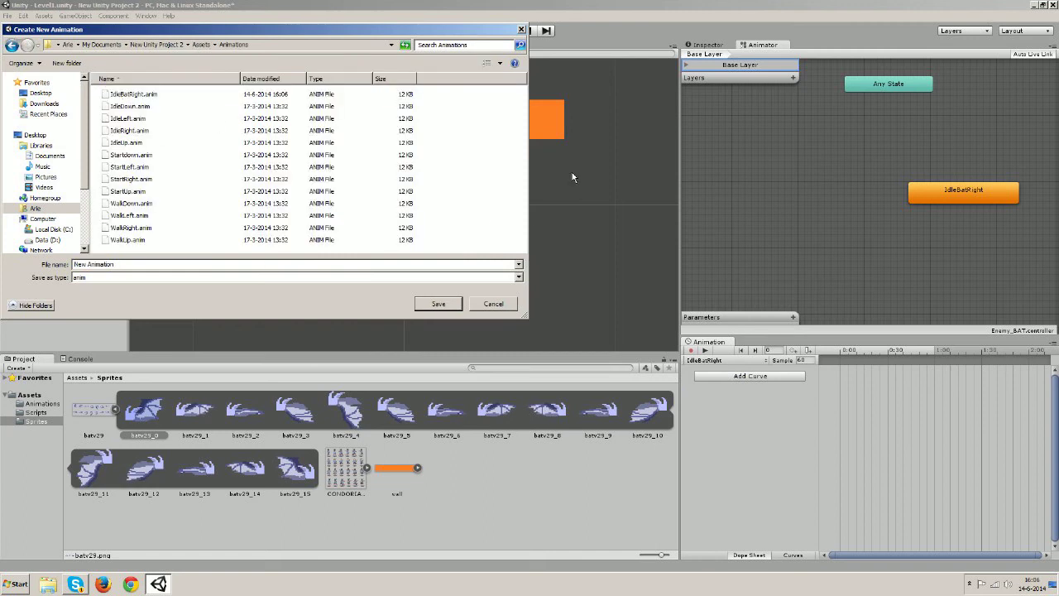
{"action": "left_click", "coordinate": [119, 267]}
{"action": "type", "text": "Idle"}
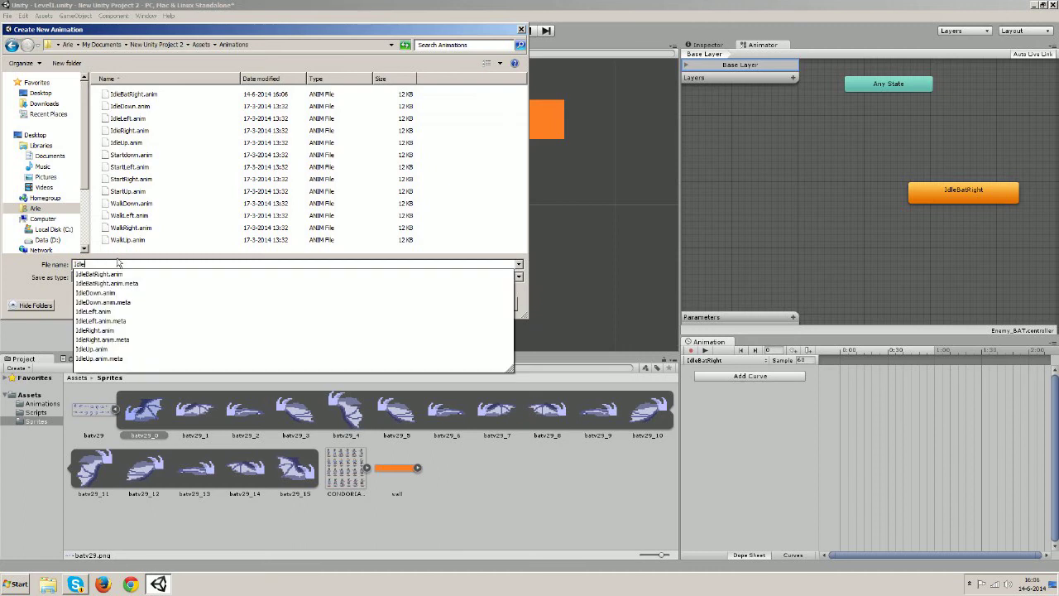
{"action": "type", "text": "Bat"}
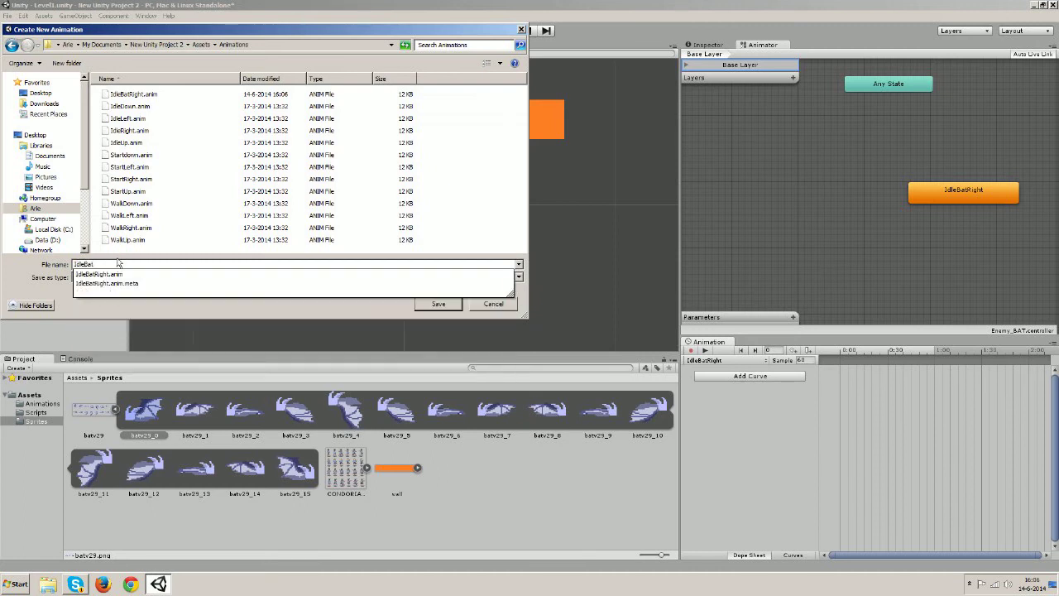
{"action": "type", "text": "Left"}
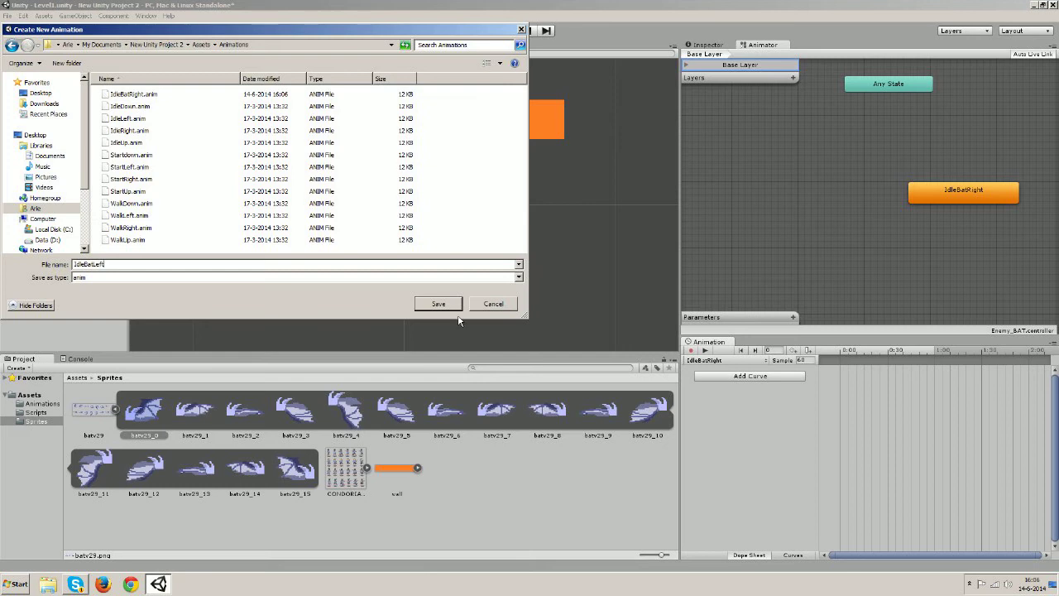
{"action": "left_click", "coordinate": [441, 305]}
Create a new FlyLeft clip saved in Assets/Animations
{"action": "left_click", "coordinate": [766, 362]}
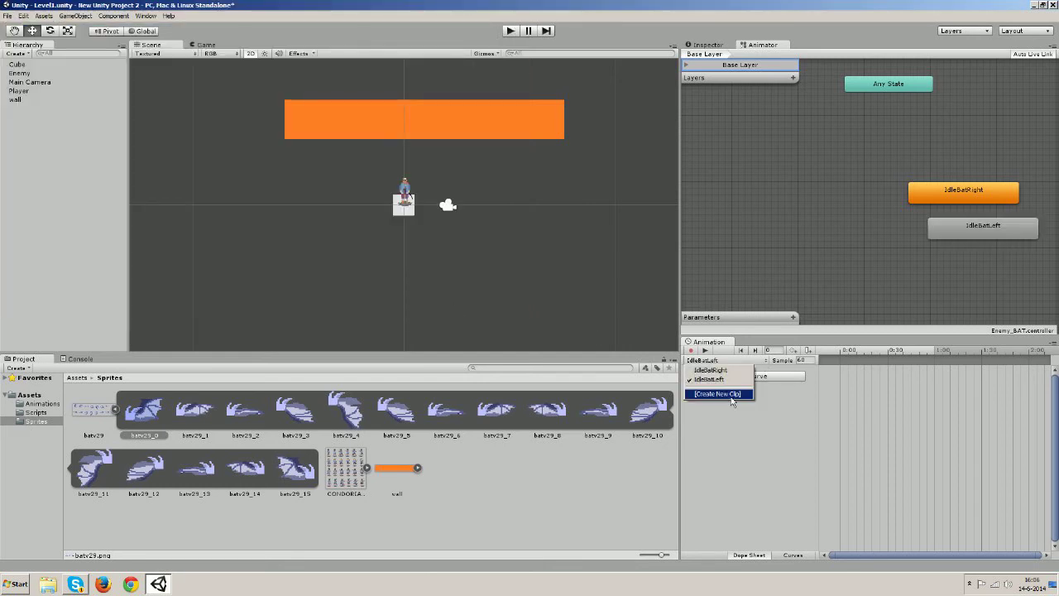
{"action": "left_click", "coordinate": [718, 399]}
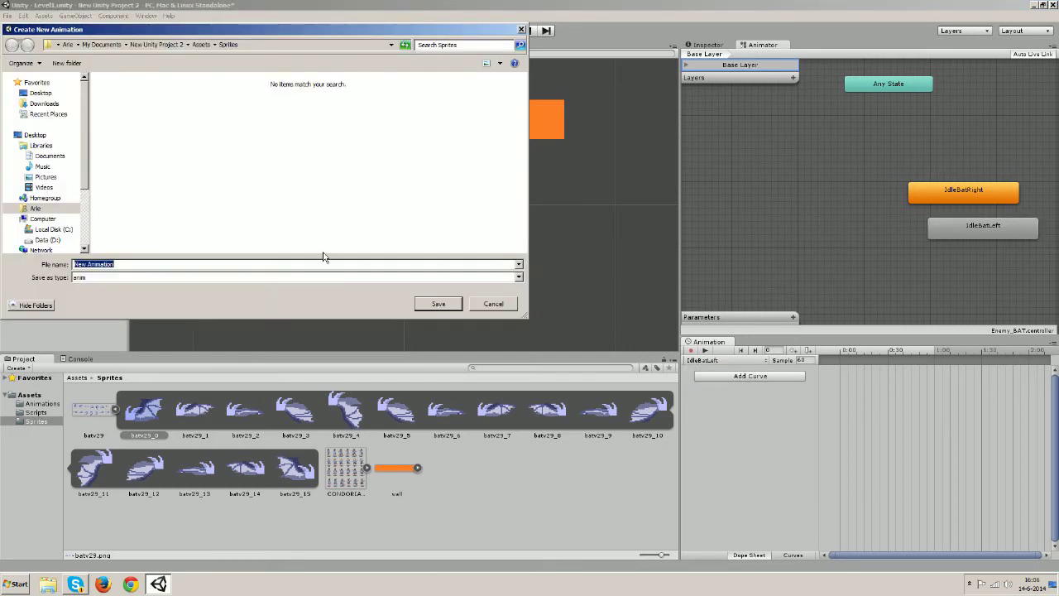
{"action": "type", "text": "FlyLeft"}
{"action": "left_click", "coordinate": [200, 45]}
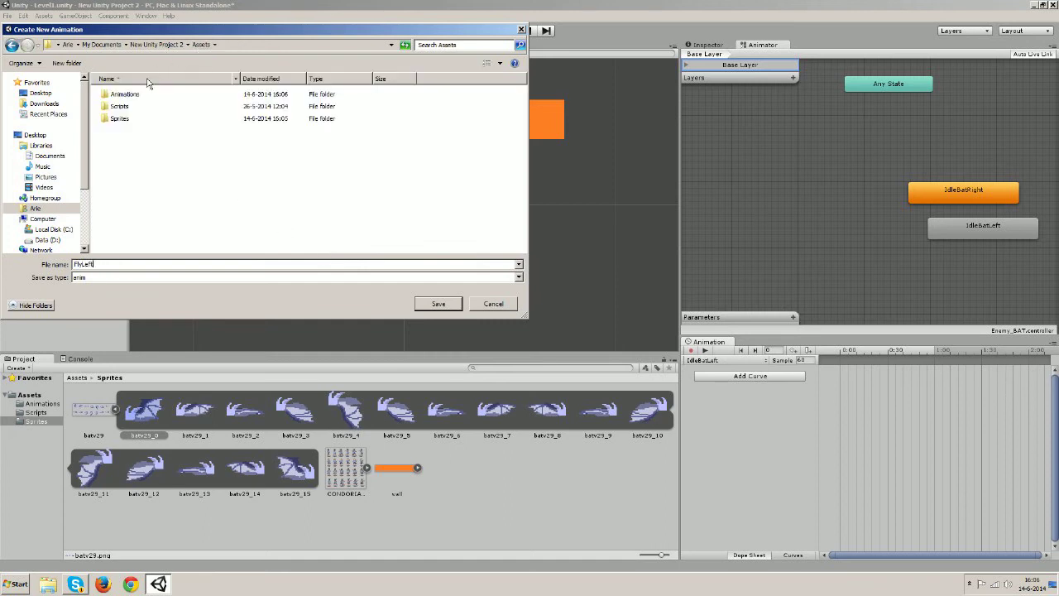
{"action": "double_click", "coordinate": [139, 94]}
{"action": "left_click", "coordinate": [441, 304]}
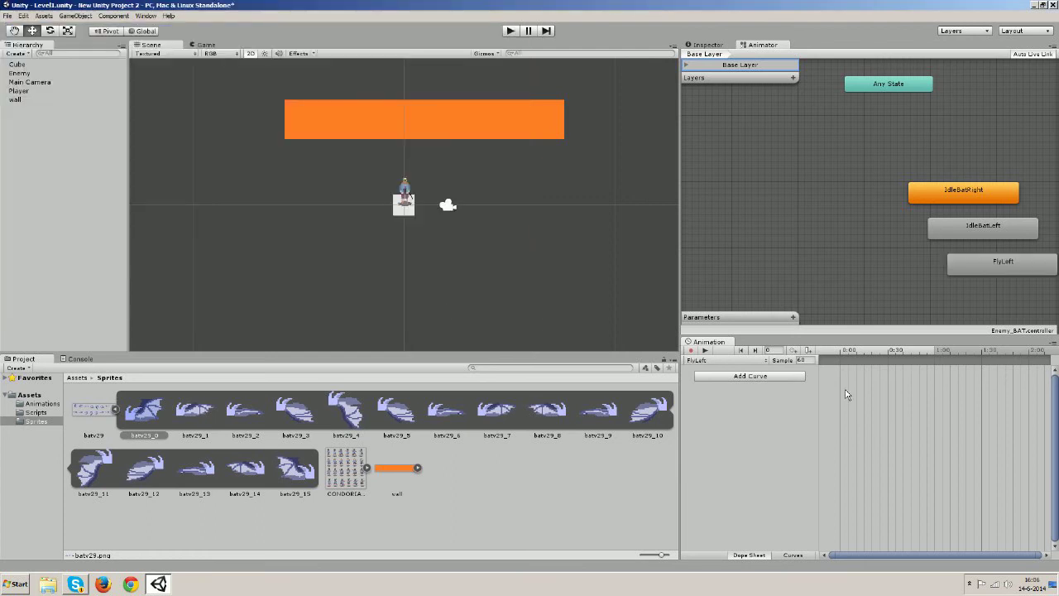
Create a new FlyRight clip in Assets/Animations, correcting the name's capital R
{"action": "left_click", "coordinate": [768, 361]}
{"action": "left_click", "coordinate": [692, 404]}
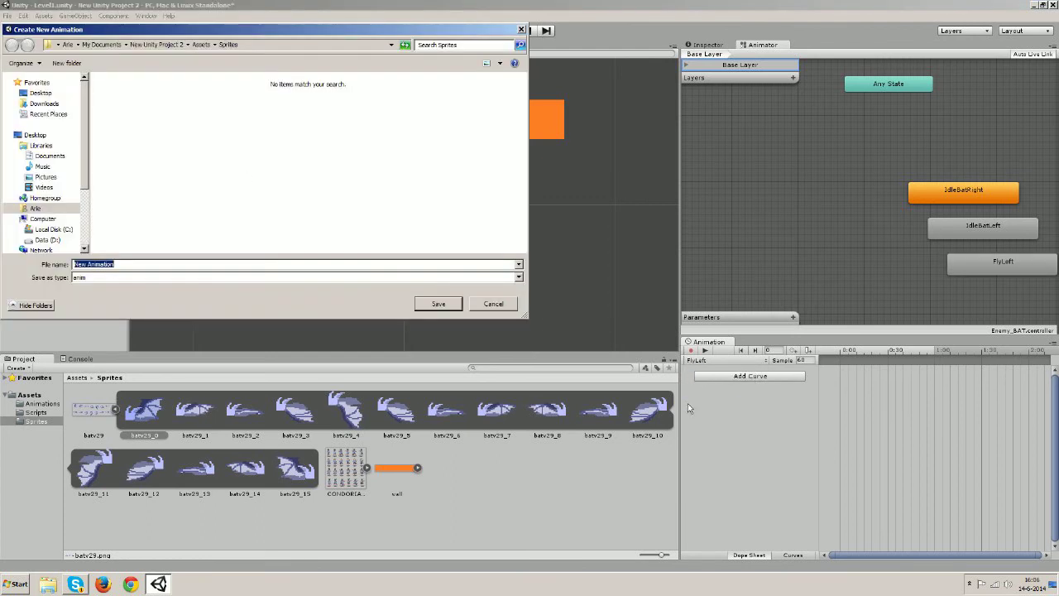
{"action": "type", "text": "Fl"}
{"action": "left_click", "coordinate": [201, 46]}
{"action": "double_click", "coordinate": [138, 97]}
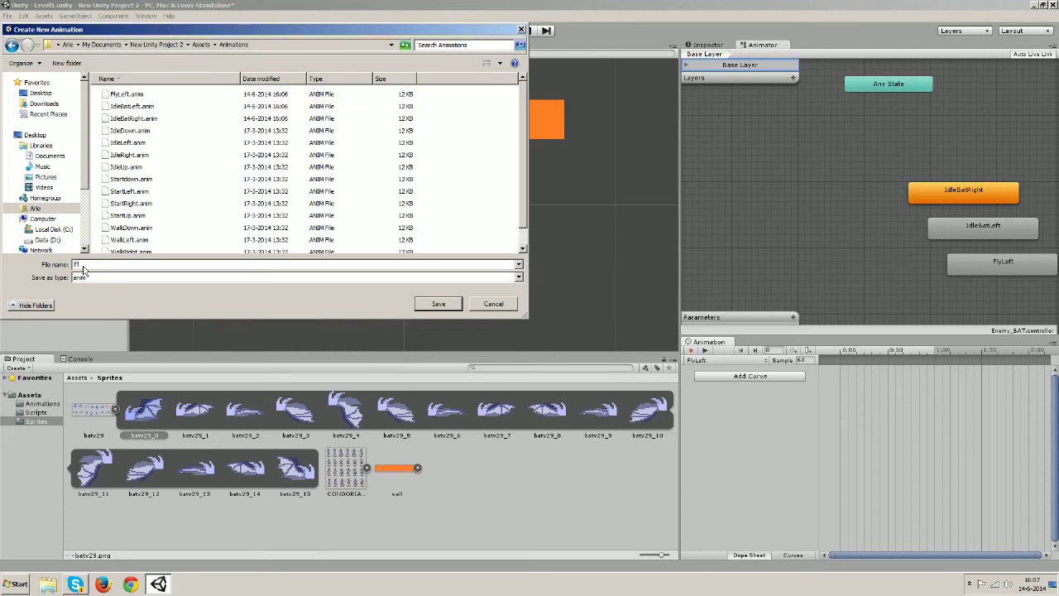
{"action": "type", "text": "yRight"}
{"action": "left_click", "coordinate": [85, 264]}
{"action": "key", "text": "BackSpace"}
{"action": "type", "text": "Right"}
{"action": "left_click", "coordinate": [437, 303]}
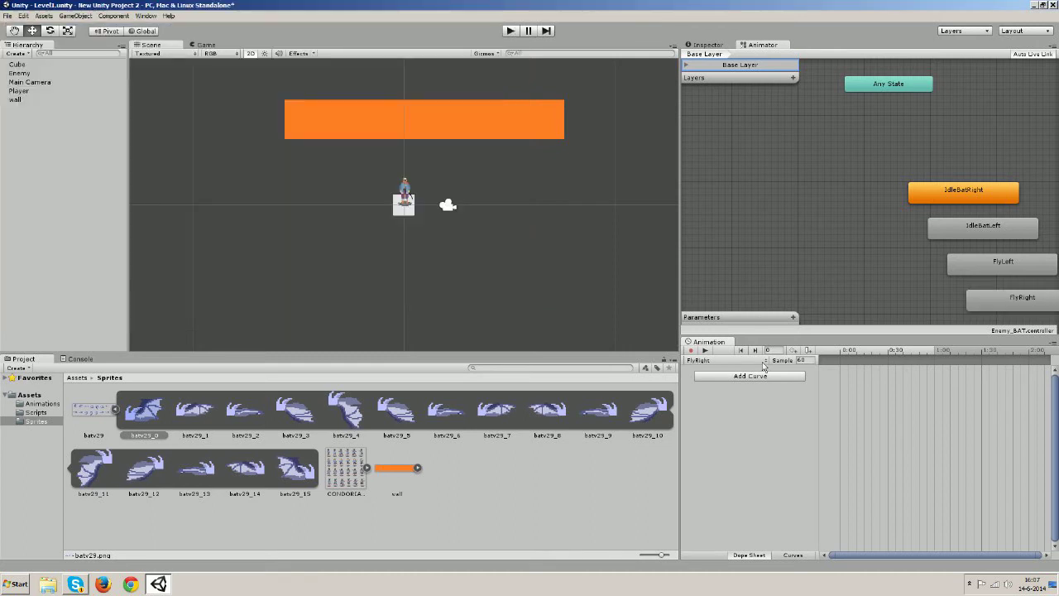
{"action": "left_click", "coordinate": [763, 364]}
Arrange the states: IdleBatLeft beside IdleBatRight, FlyLeft above IdleBatLeft, FlyRight below IdleBatRight
{"action": "left_click", "coordinate": [803, 482]}
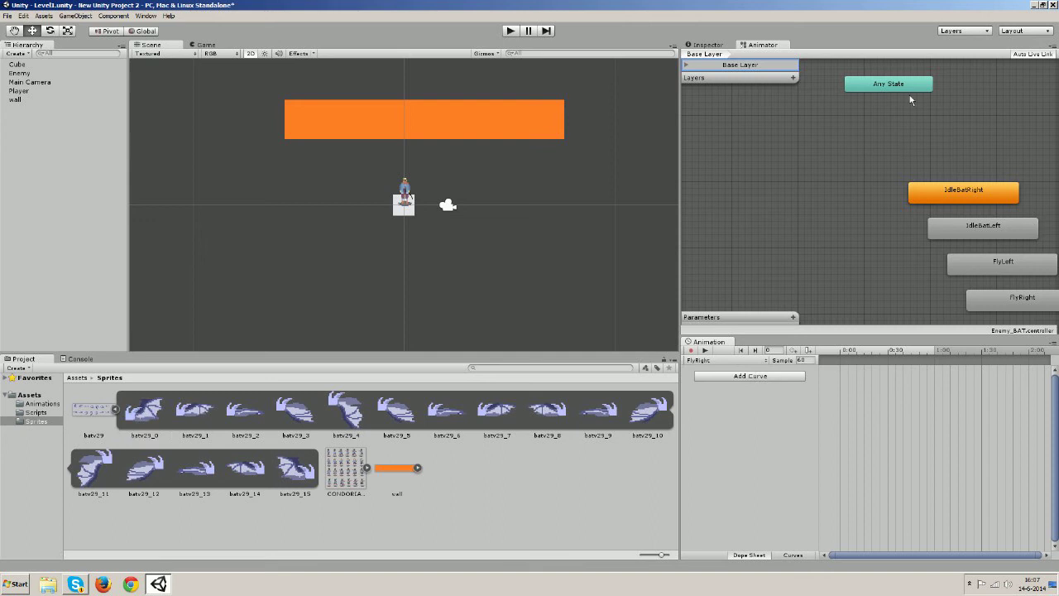
{"action": "left_click_drag", "start_coordinate": [939, 187], "coordinate": [922, 188]}
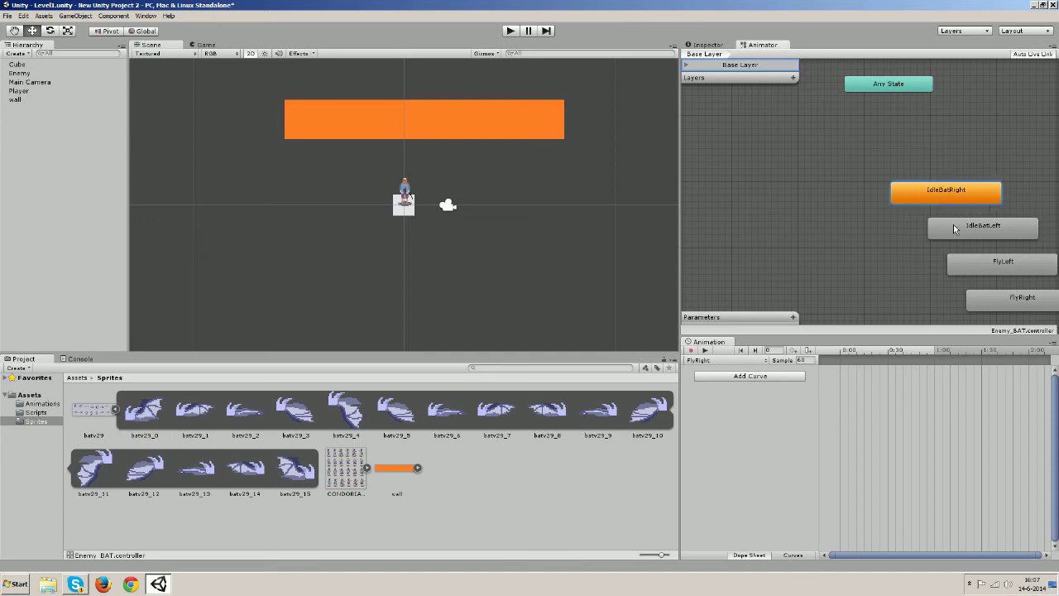
{"action": "left_click_drag", "start_coordinate": [952, 230], "coordinate": [782, 198]}
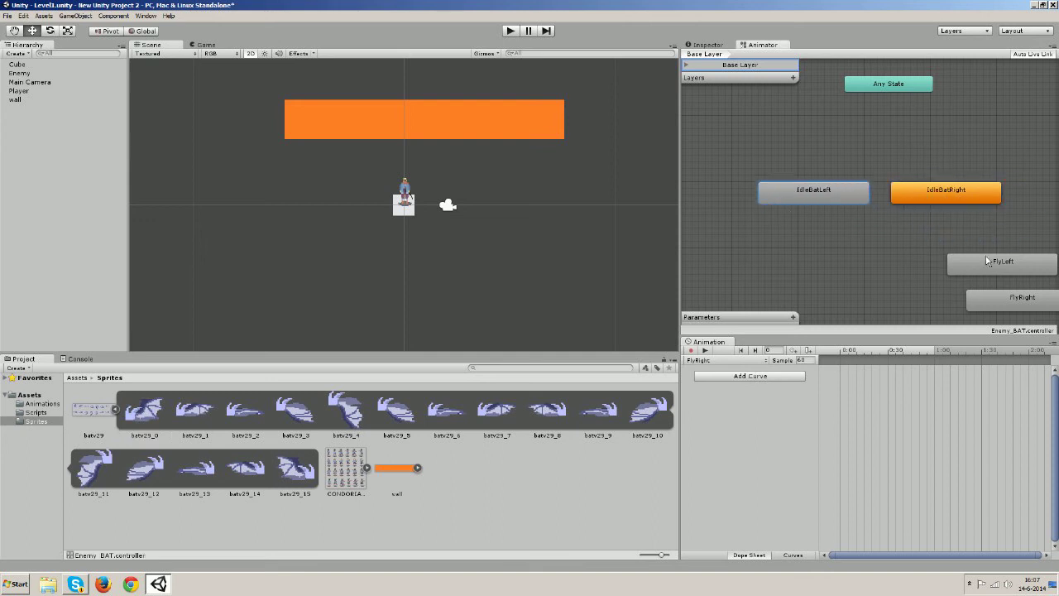
{"action": "left_click_drag", "start_coordinate": [963, 260], "coordinate": [787, 149]}
{"action": "left_click_drag", "start_coordinate": [1019, 305], "coordinate": [944, 238]}
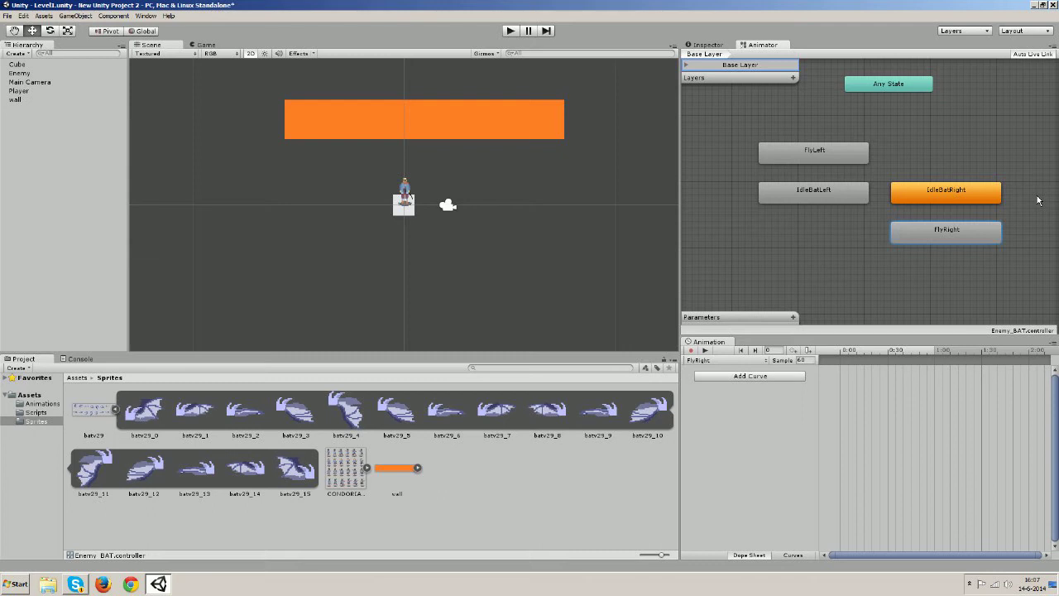
Create transitions from IdleBatLeft to FlyLeft and from FlyLeft back to IdleBatLeft
{"action": "left_click", "coordinate": [846, 195]}
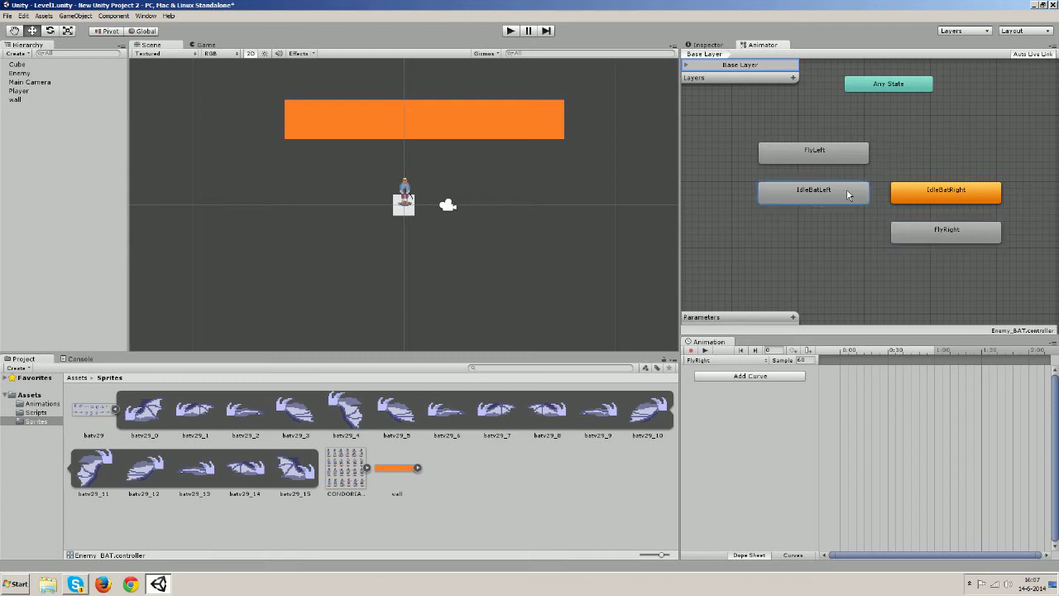
{"action": "right_click", "coordinate": [827, 193]}
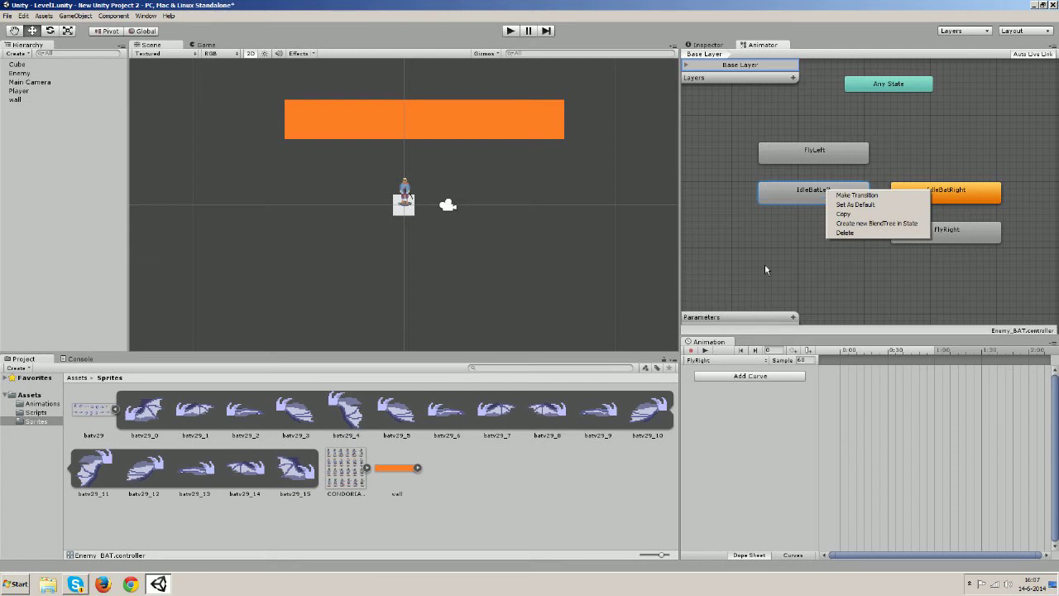
{"action": "left_click", "coordinate": [850, 197]}
{"action": "left_click", "coordinate": [819, 158]}
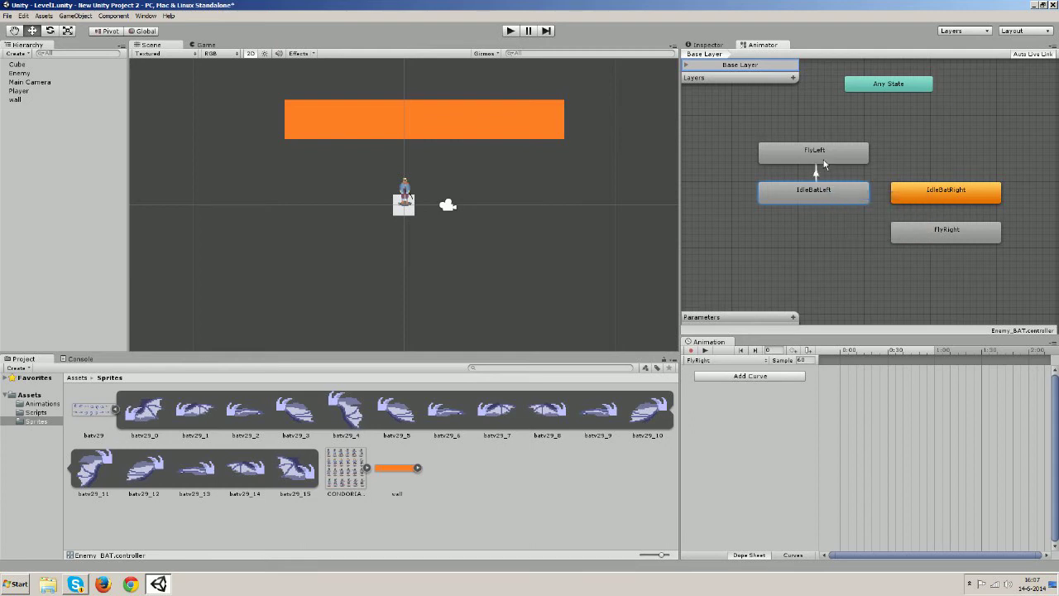
{"action": "right_click", "coordinate": [773, 154]}
{"action": "left_click", "coordinate": [775, 152]}
{"action": "right_click", "coordinate": [788, 151]}
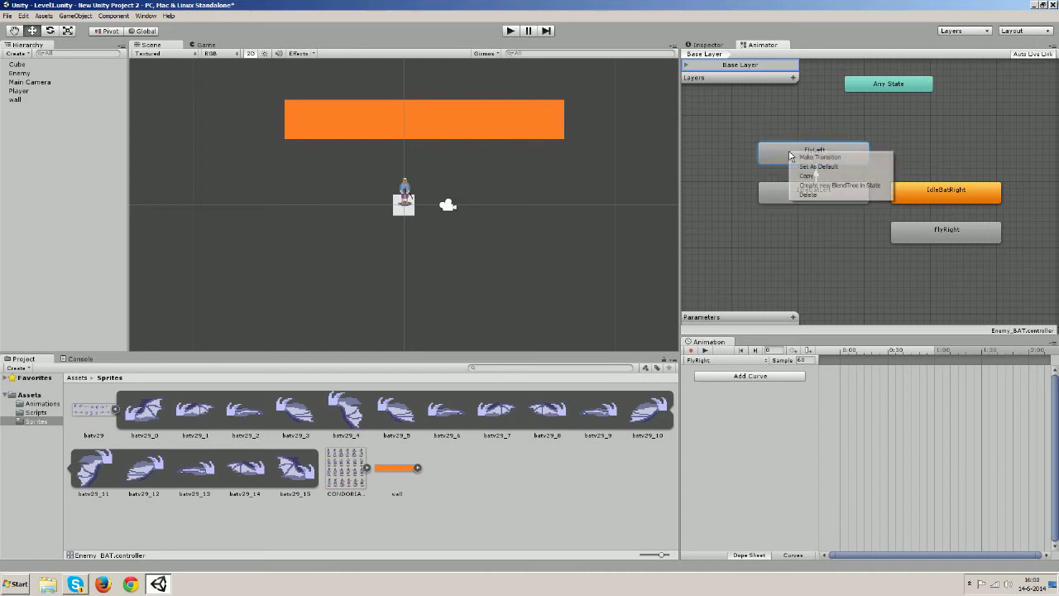
{"action": "left_click", "coordinate": [797, 158]}
{"action": "left_click", "coordinate": [800, 189]}
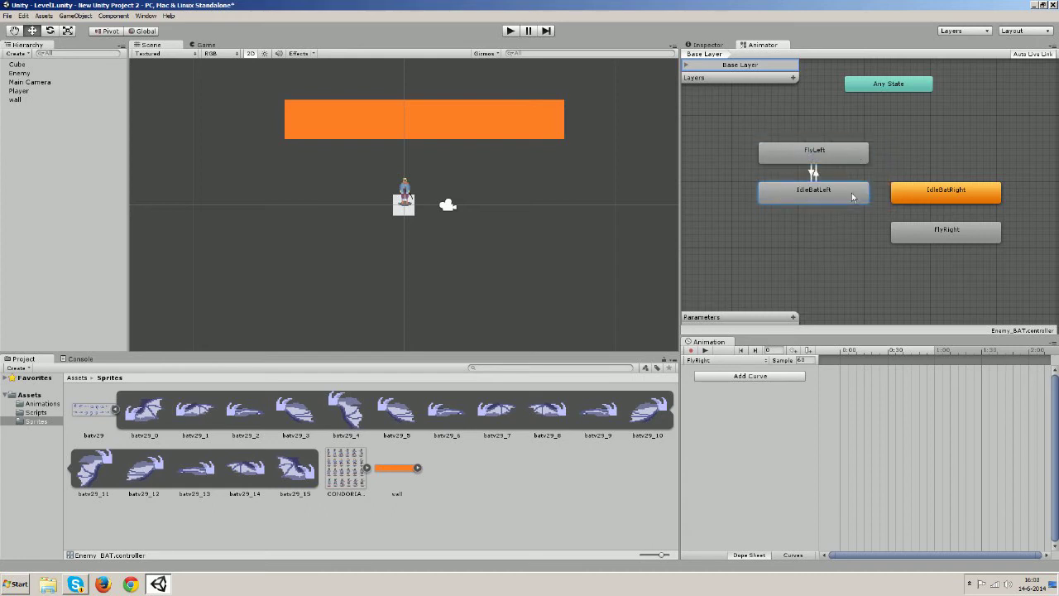
Link IdleBatLeft and IdleBatRight with transitions in both directions
{"action": "right_click", "coordinate": [852, 194]}
{"action": "left_click", "coordinate": [882, 199]}
{"action": "left_click", "coordinate": [926, 196]}
{"action": "right_click", "coordinate": [925, 197]}
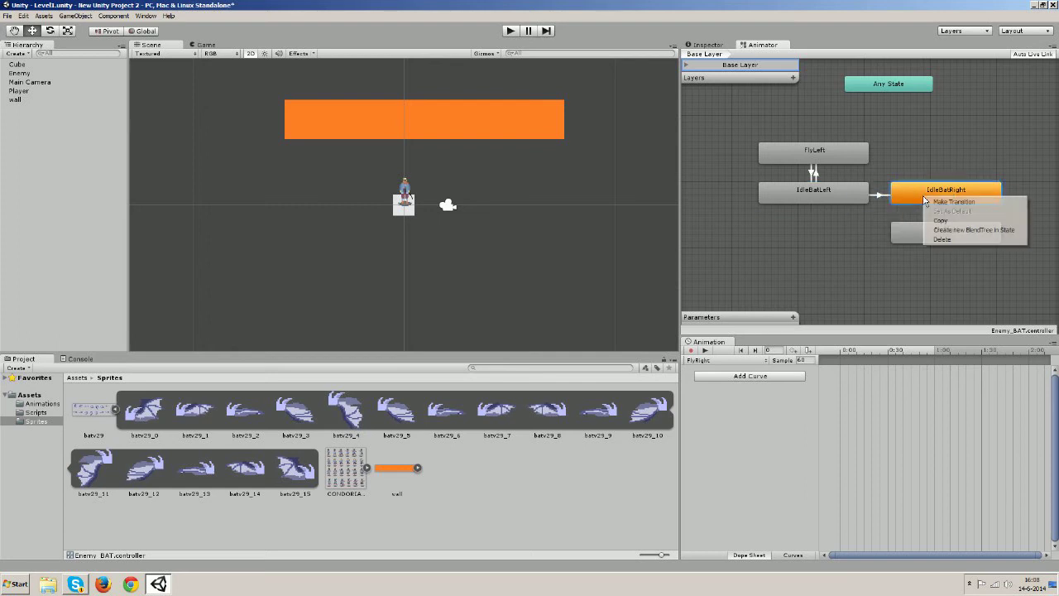
{"action": "left_click", "coordinate": [952, 202]}
{"action": "left_click", "coordinate": [853, 195]}
Add two-way transitions between FlyRight and IdleBatRight
{"action": "right_click", "coordinate": [922, 232]}
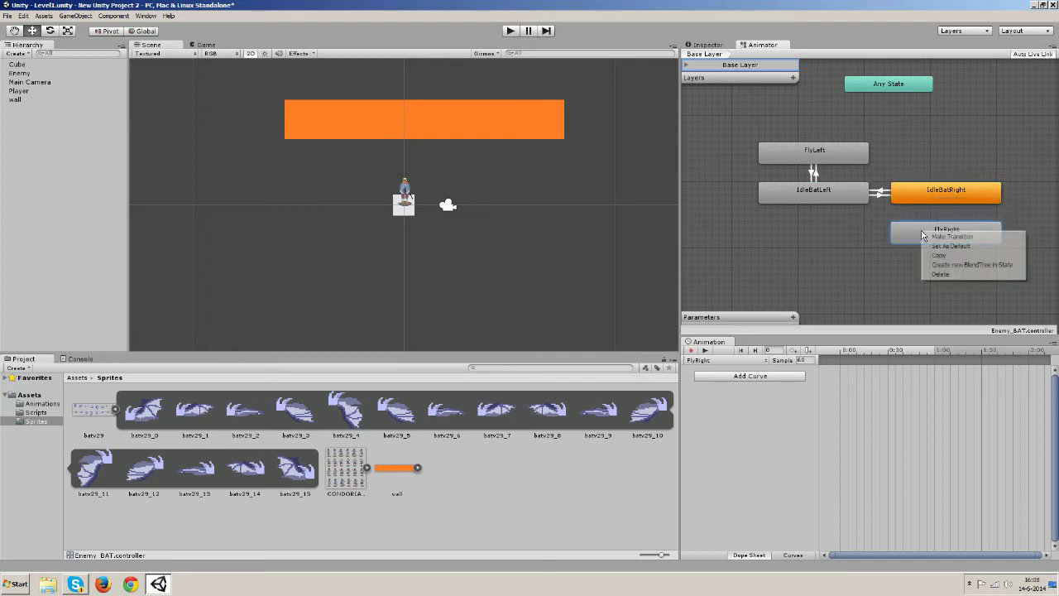
{"action": "left_click", "coordinate": [938, 237]}
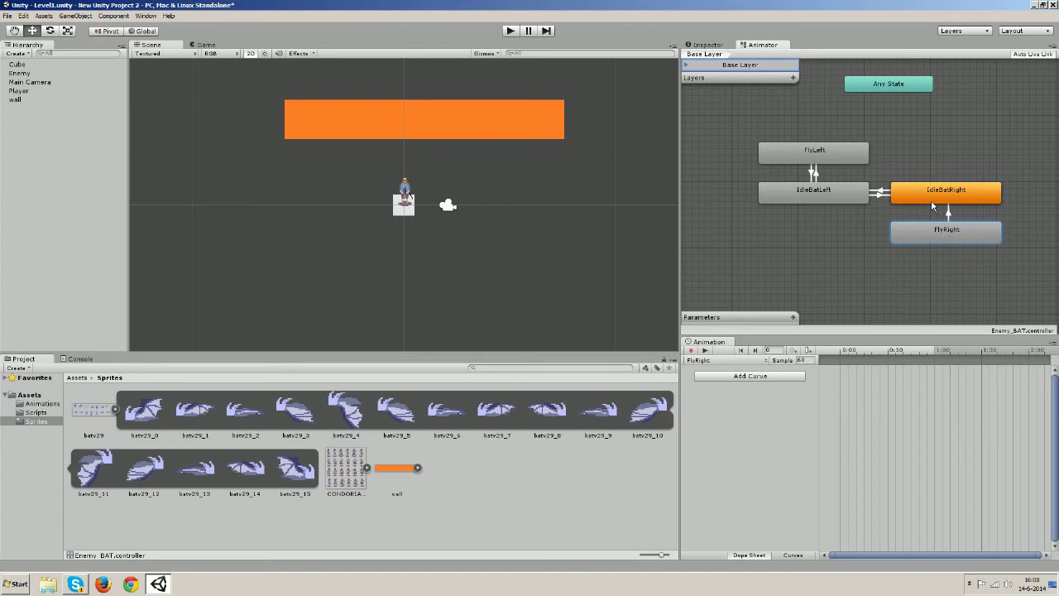
{"action": "left_click", "coordinate": [934, 203]}
{"action": "right_click", "coordinate": [934, 204]}
{"action": "left_click", "coordinate": [960, 207]}
{"action": "left_click", "coordinate": [946, 232]}
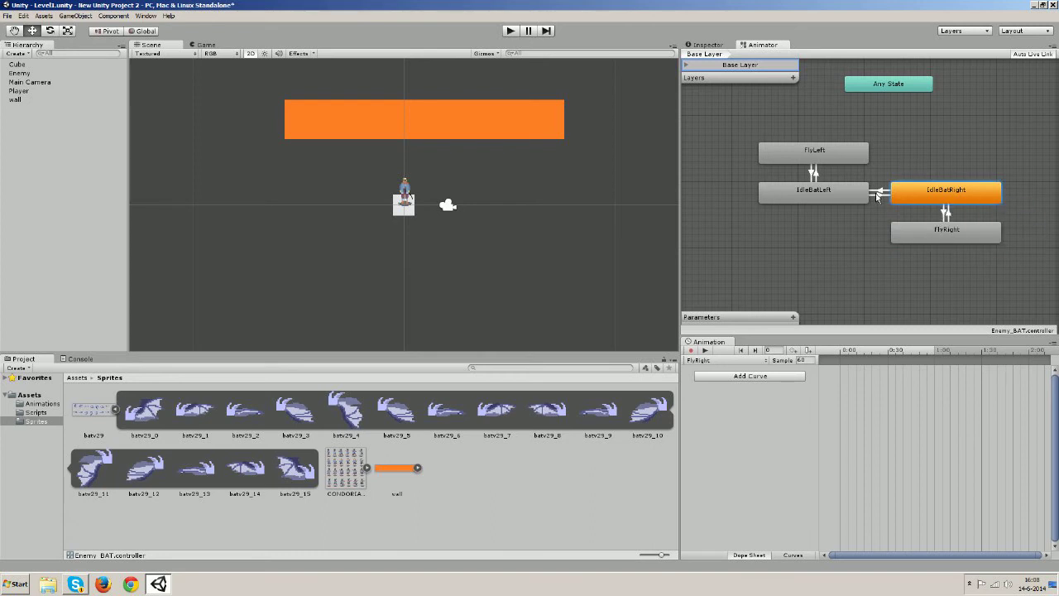
{"action": "left_click", "coordinate": [821, 154]}
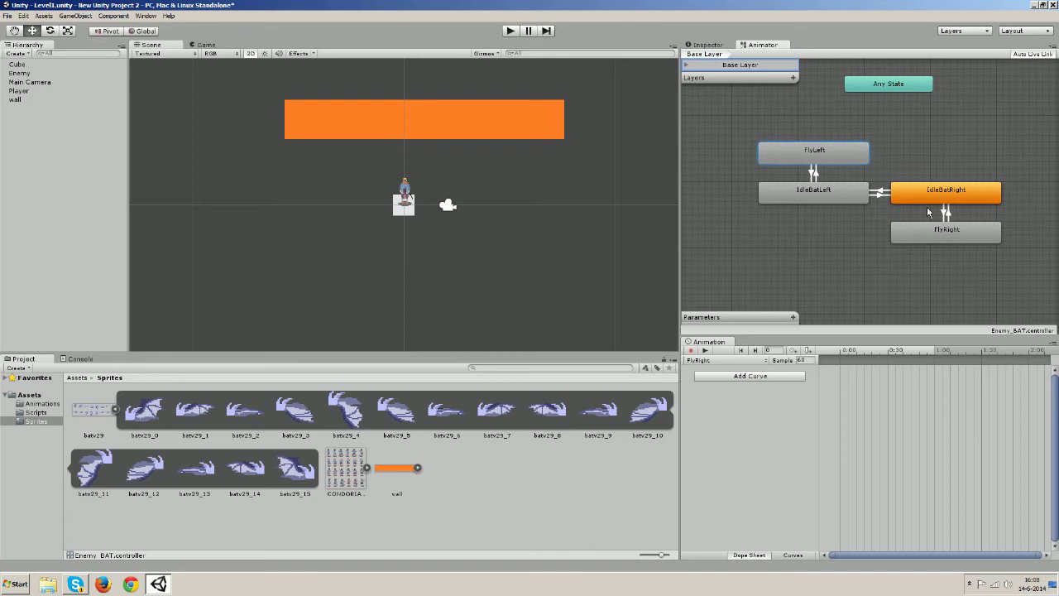
Set IdleBatLeft as the Enemy_BAT animator's default state
{"action": "right_click", "coordinate": [851, 196]}
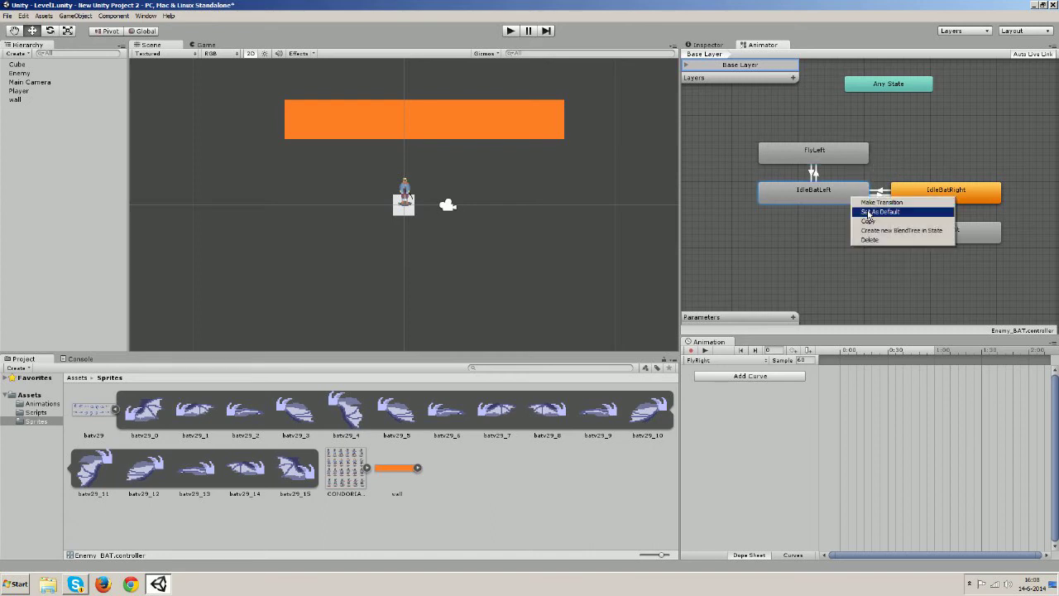
{"action": "left_click", "coordinate": [879, 213]}
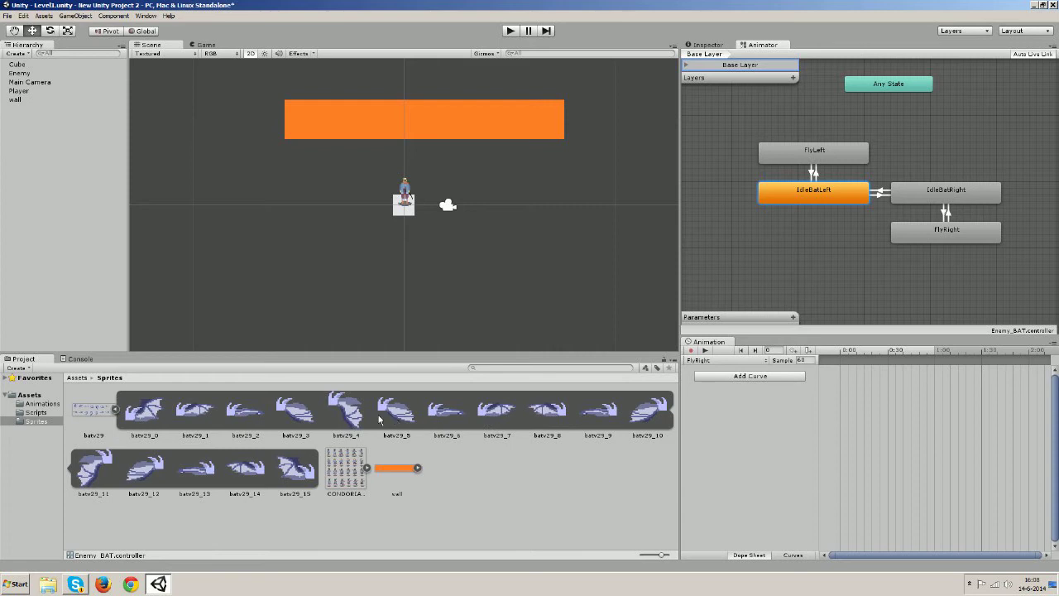
Add sprite batv29_7 as a FlyRight keyframe, then briefly play-test the game
{"action": "left_click", "coordinate": [485, 416]}
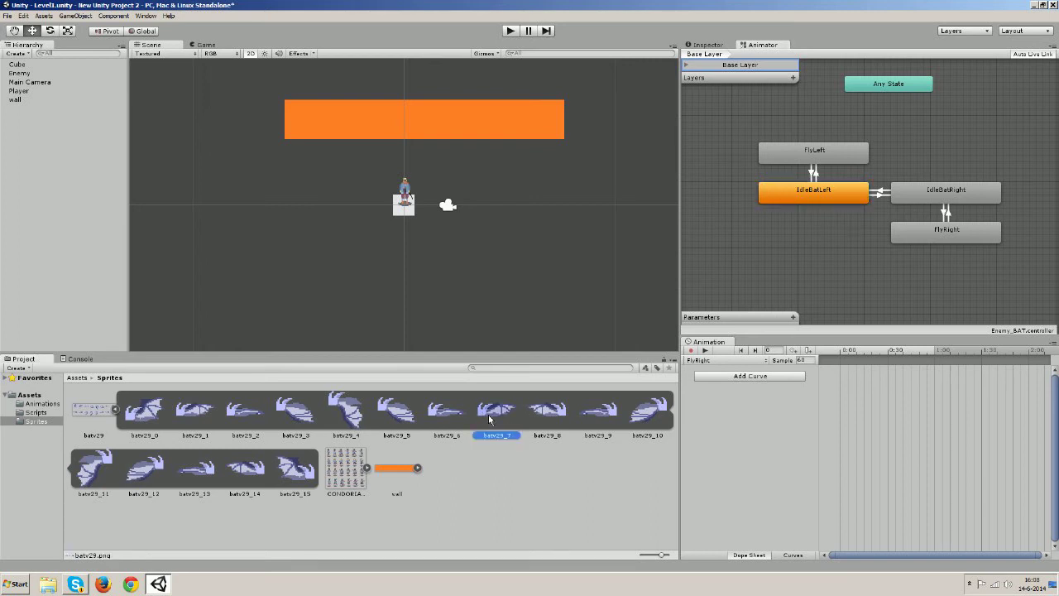
{"action": "left_click_drag", "start_coordinate": [489, 420], "coordinate": [889, 370]}
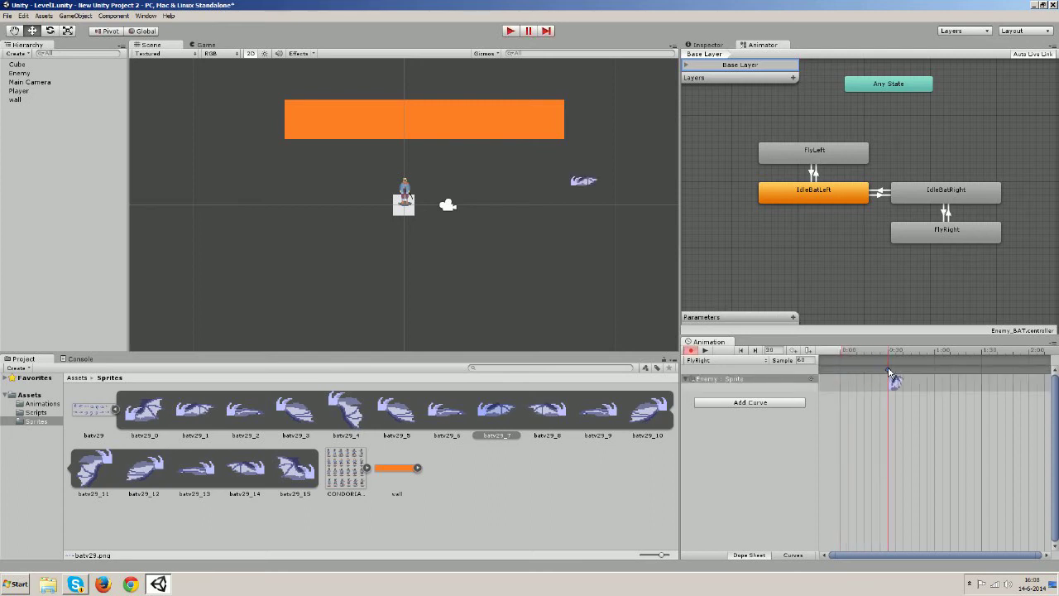
{"action": "left_click", "coordinate": [511, 31]}
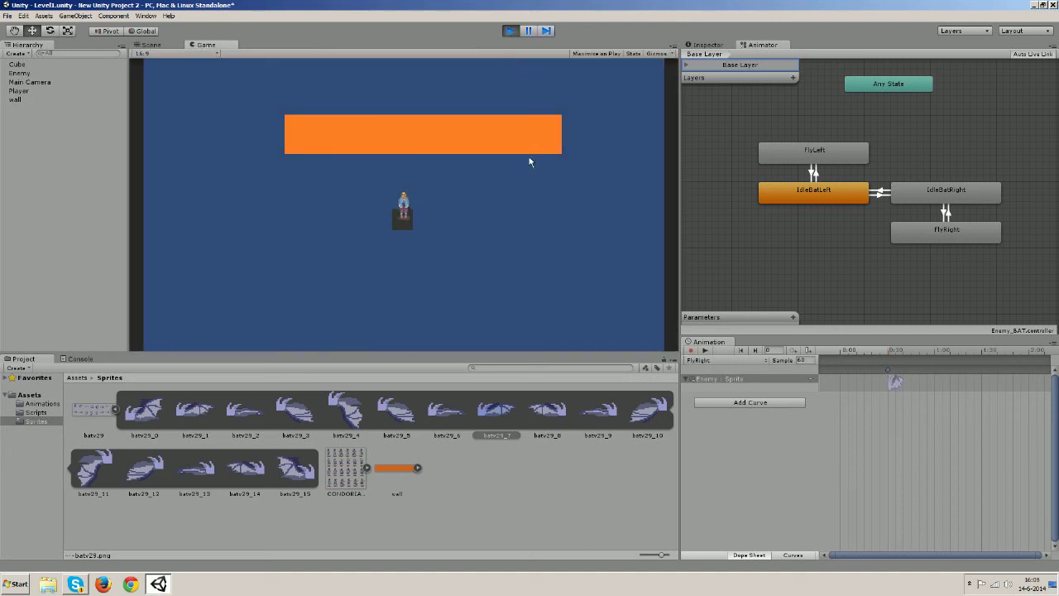
{"action": "left_click", "coordinate": [512, 30]}
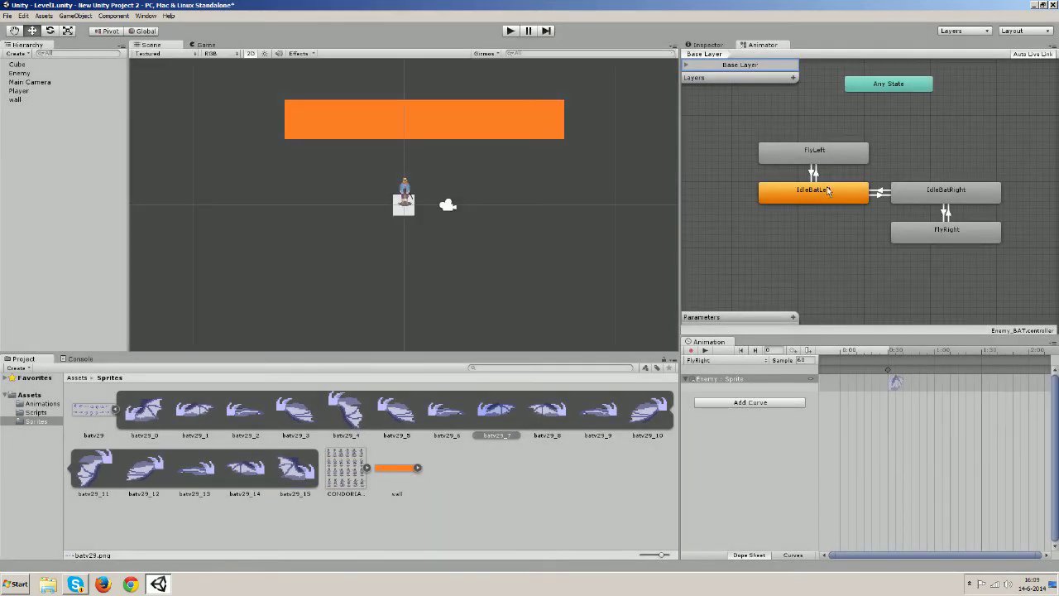
{"action": "left_click", "coordinate": [15, 74]}
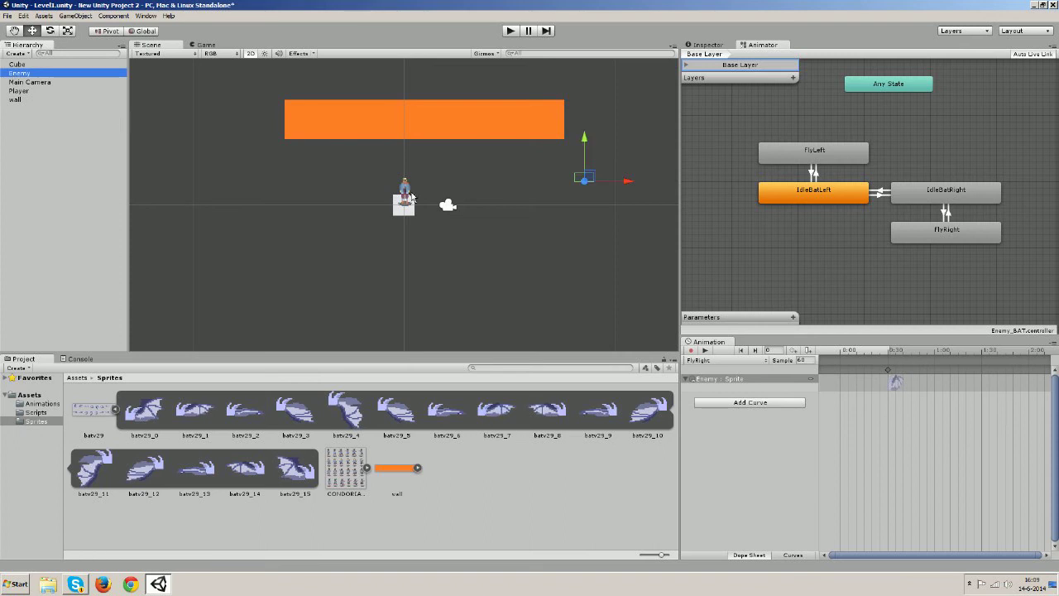
{"action": "left_click", "coordinate": [709, 47]}
{"action": "scroll", "coordinate": [783, 135], "scroll_direction": "down", "scroll_amount": 5}
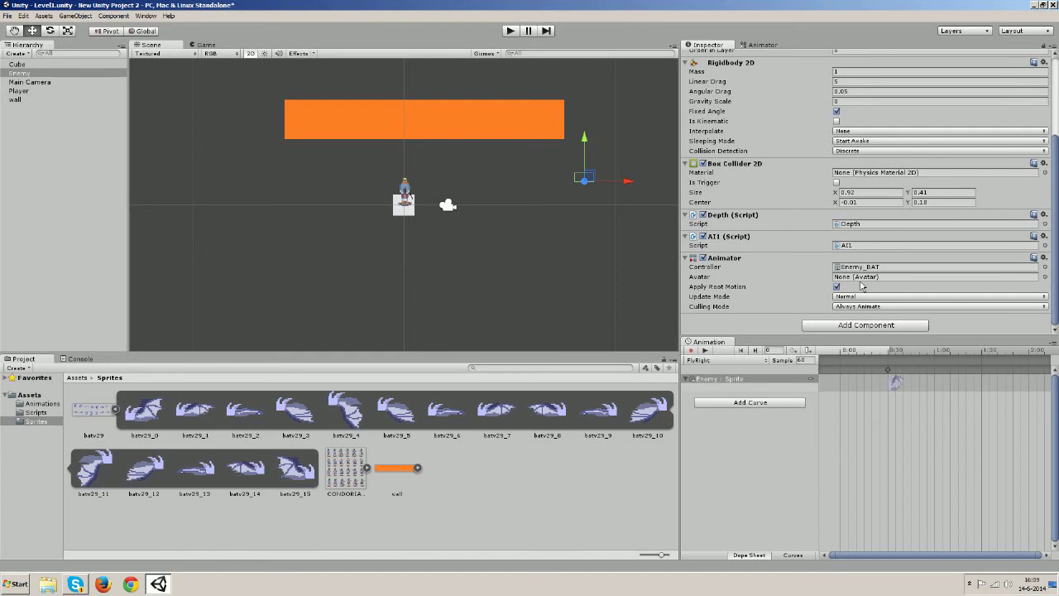
{"action": "scroll", "coordinate": [863, 287], "scroll_direction": "up", "scroll_amount": 2}
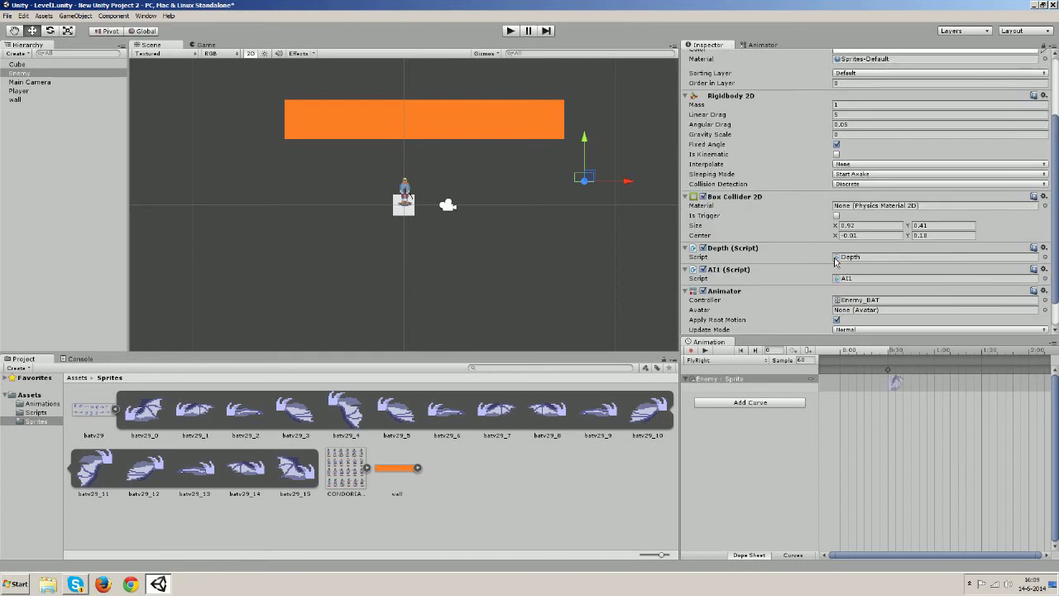
{"action": "scroll", "coordinate": [844, 273], "scroll_direction": "down", "scroll_amount": 2}
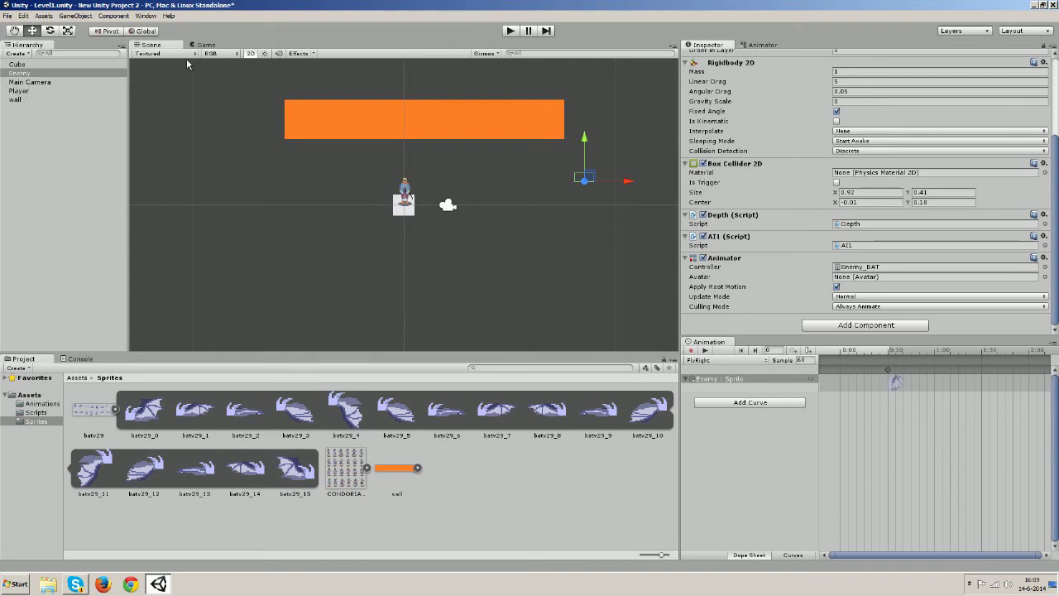
{"action": "left_click", "coordinate": [755, 46]}
{"action": "left_click", "coordinate": [815, 199]}
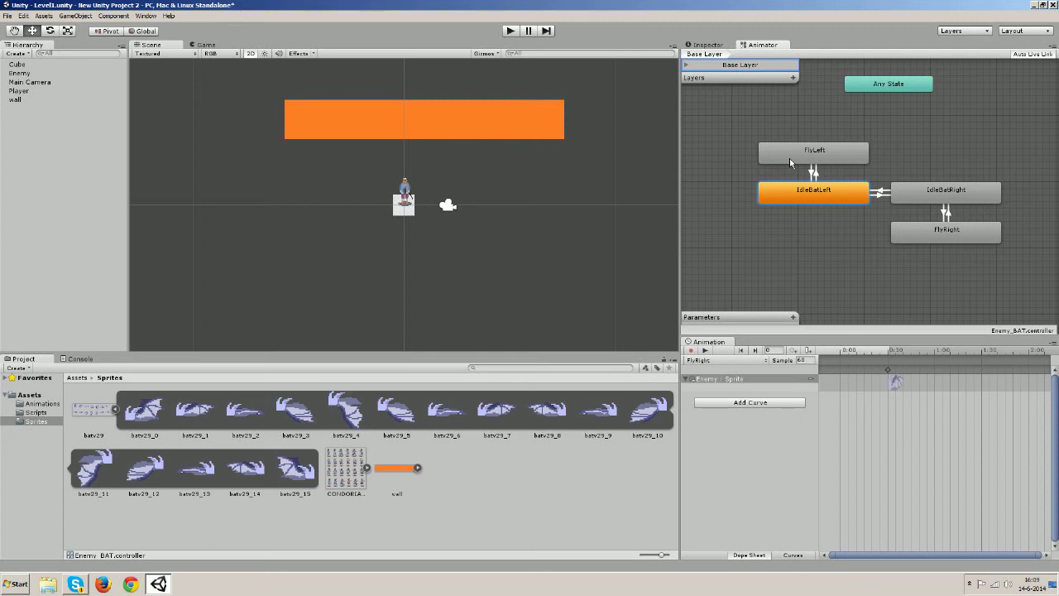
Add four Bool parameters to the Enemy_BAT animator
{"action": "left_click", "coordinate": [793, 317]}
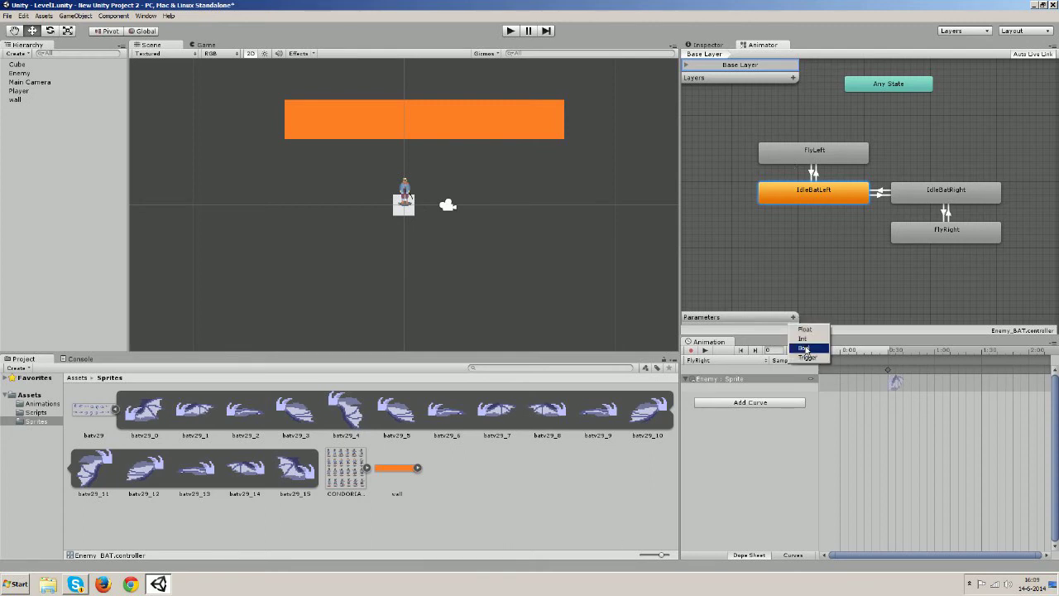
{"action": "left_click", "coordinate": [805, 348]}
{"action": "left_click", "coordinate": [794, 306]}
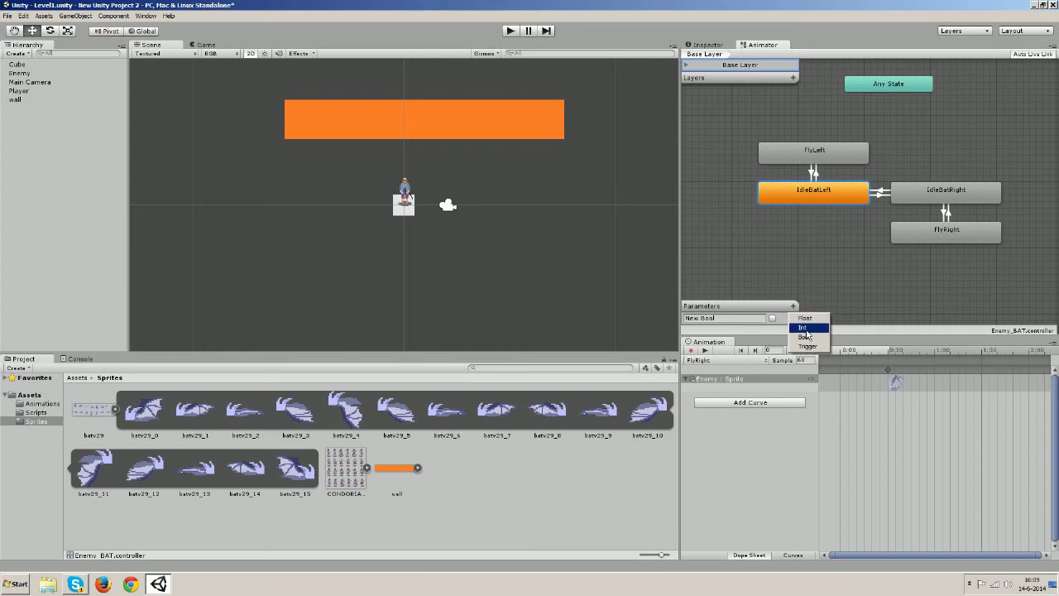
{"action": "left_click", "coordinate": [804, 337]}
{"action": "left_click", "coordinate": [793, 297]}
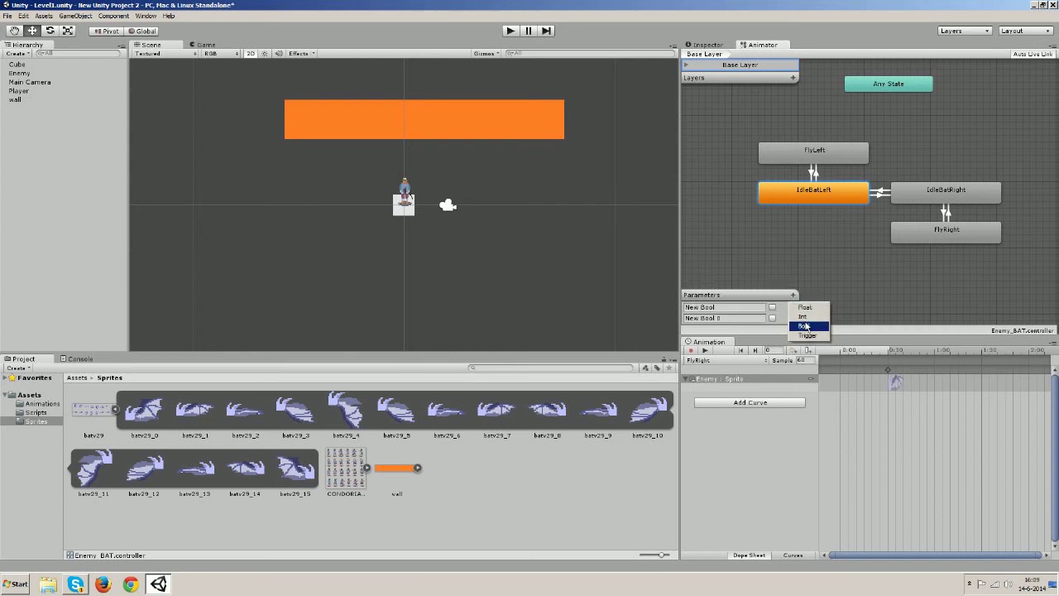
{"action": "left_click", "coordinate": [805, 328]}
{"action": "left_click", "coordinate": [793, 284]}
{"action": "left_click", "coordinate": [805, 318]}
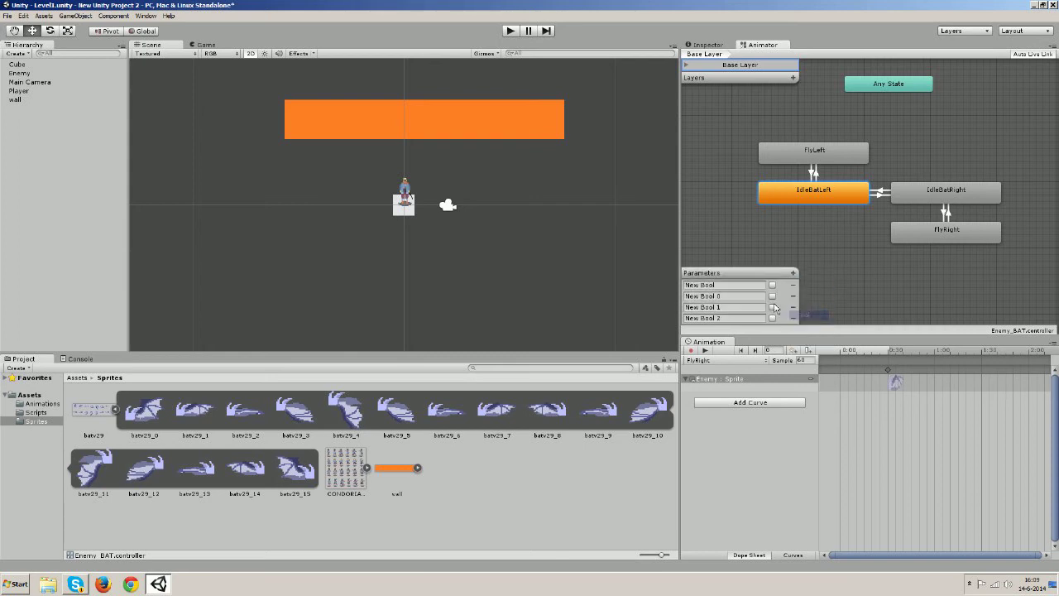
Rename the parameters Right, Left, FlyLeft and Flyright, then start recording at the 0:30 sprite keyframe
{"action": "left_click", "coordinate": [728, 286]}
{"action": "type", "text": "Right"}
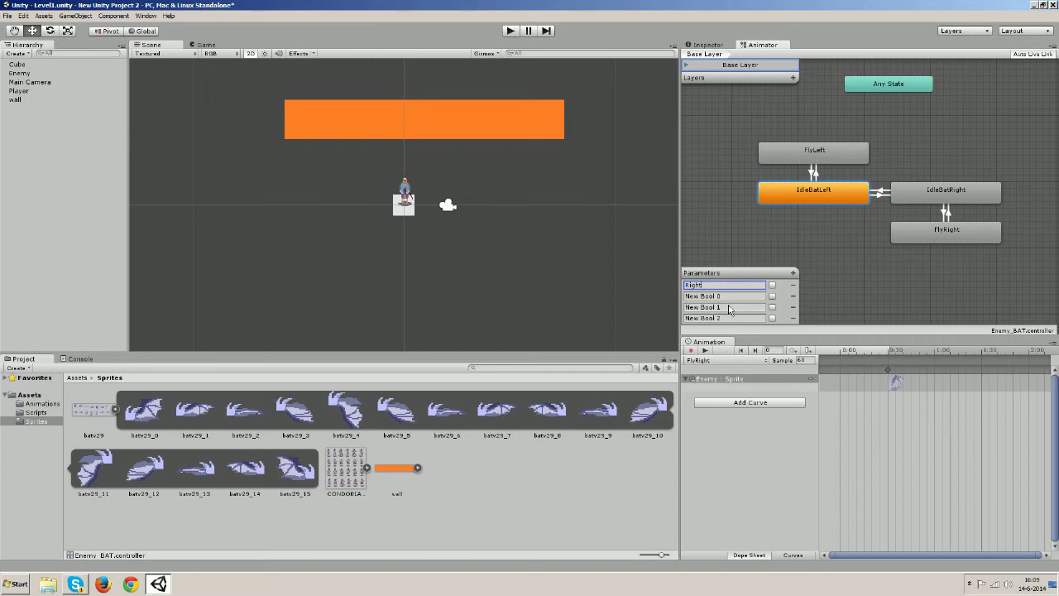
{"action": "left_click", "coordinate": [722, 298]}
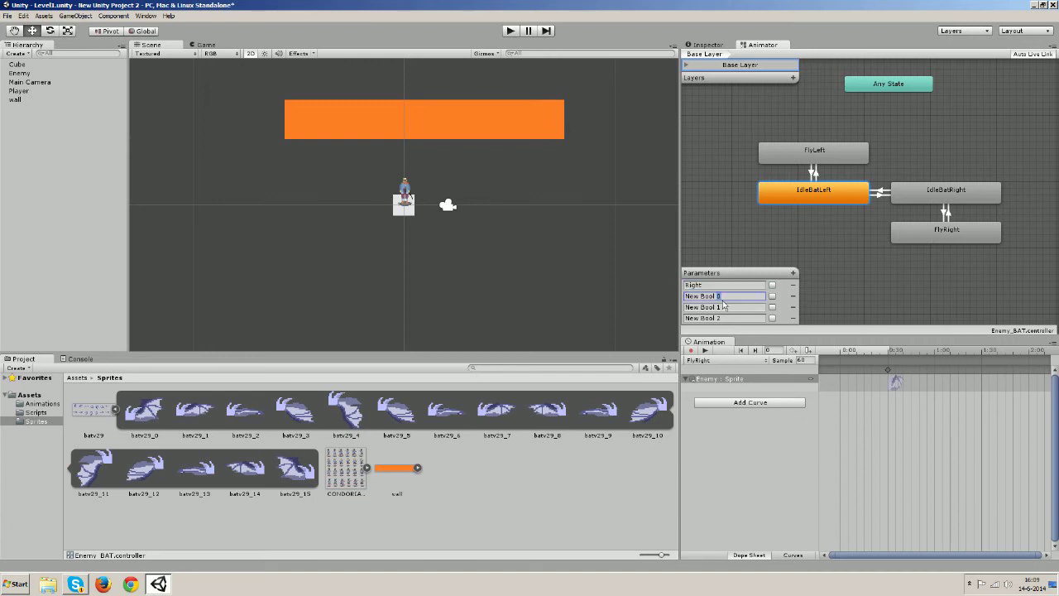
{"action": "left_click_drag", "start_coordinate": [721, 296], "coordinate": [683, 298]}
{"action": "type", "text": "Left"}
{"action": "left_click", "coordinate": [703, 309]}
{"action": "left_click_drag", "start_coordinate": [721, 312], "coordinate": [684, 312]}
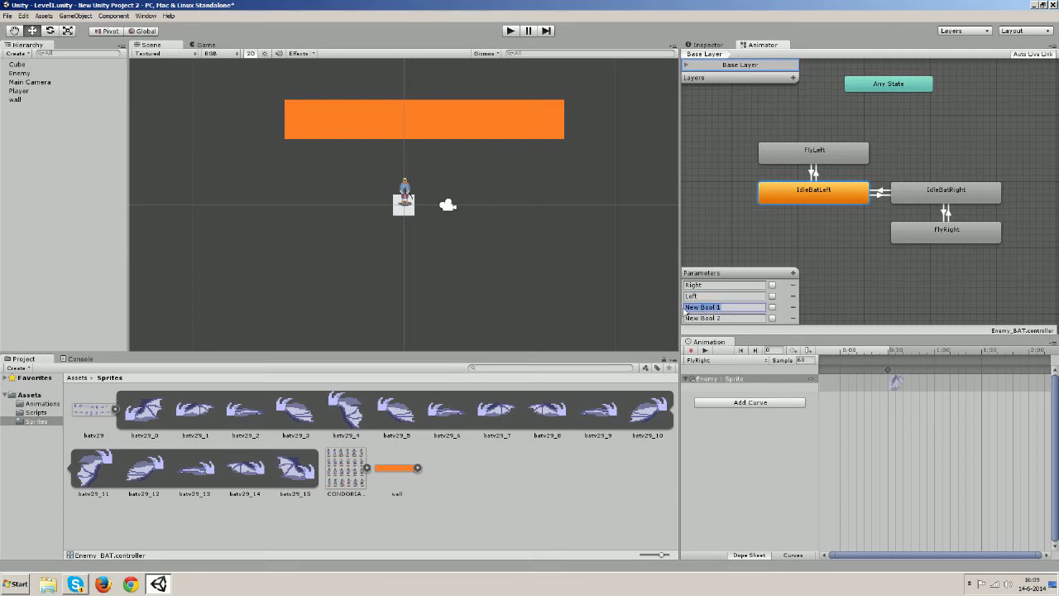
{"action": "type", "text": "FlyLeft"}
{"action": "left_click", "coordinate": [700, 319]}
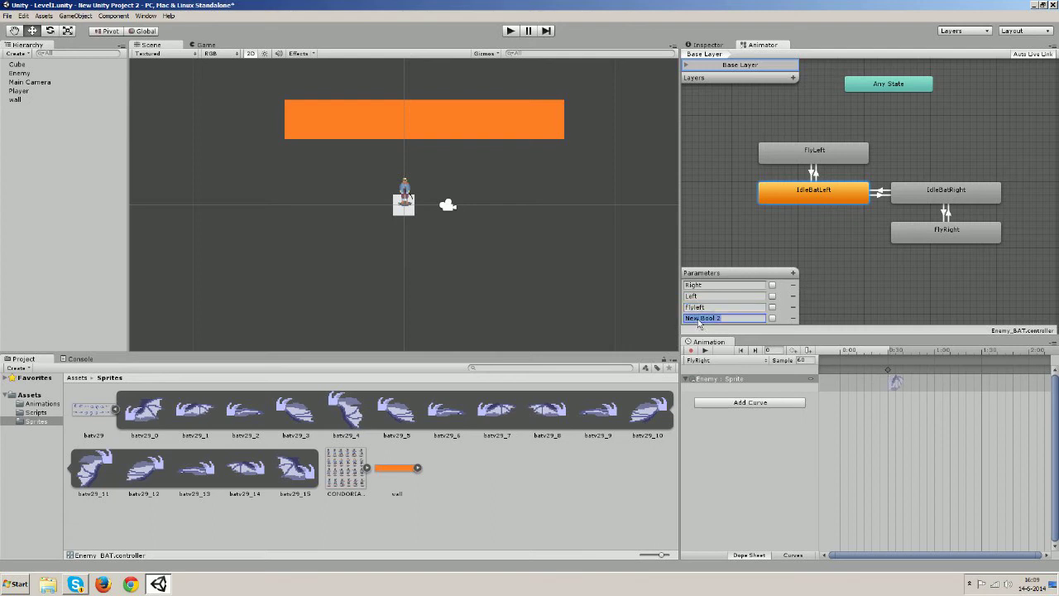
{"action": "type", "text": "Flyright"}
{"action": "left_click", "coordinate": [918, 193]}
{"action": "left_click", "coordinate": [867, 199]}
{"action": "left_click", "coordinate": [891, 383]}
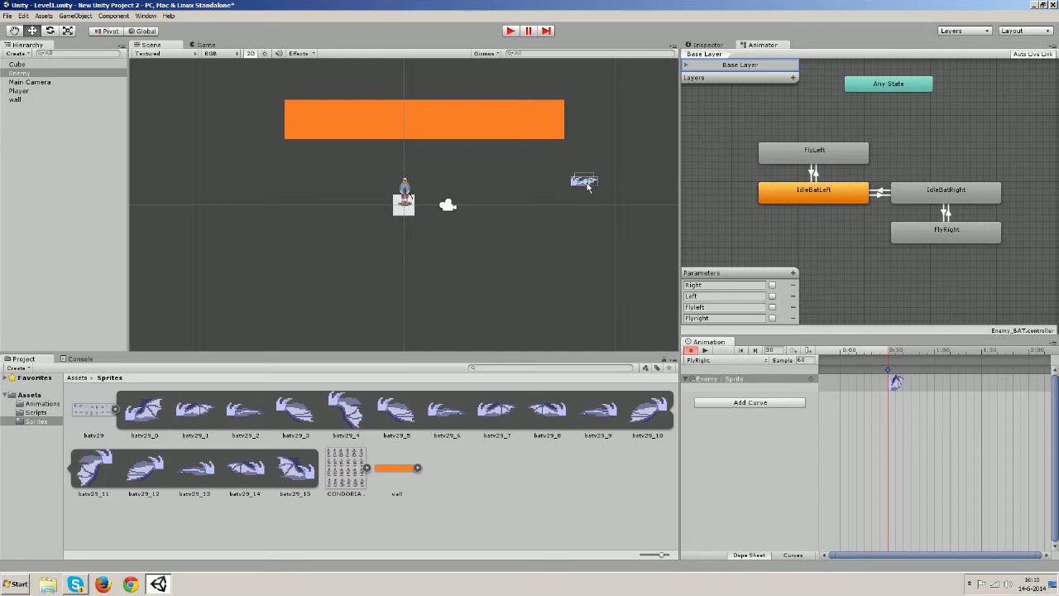
While recording, key the Enemy's Box Collider 2D center at X -0.1, Y 0
{"action": "left_click", "coordinate": [701, 45]}
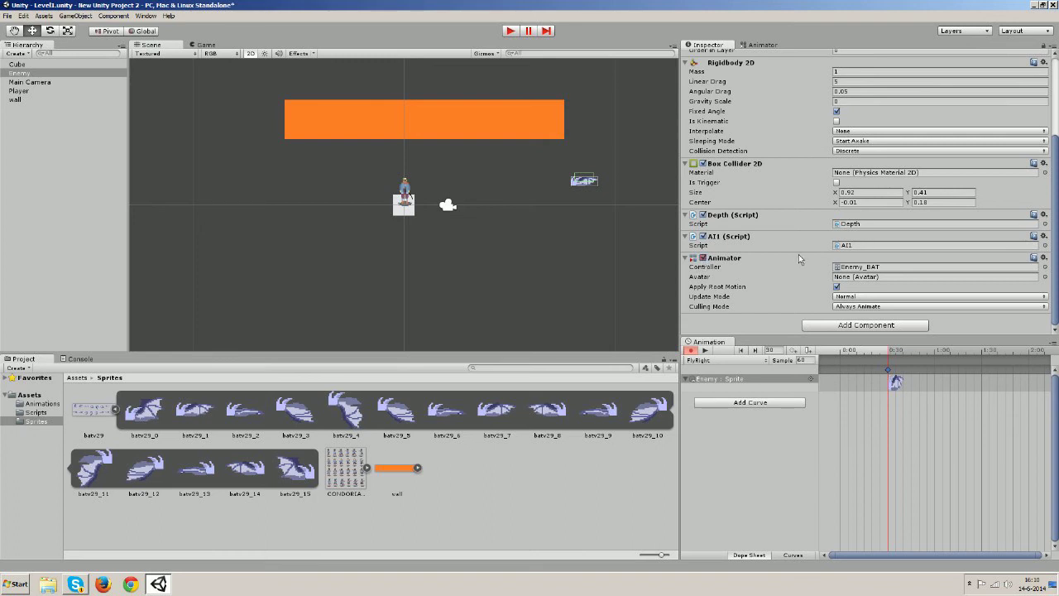
{"action": "scroll", "coordinate": [799, 254], "scroll_direction": "up", "scroll_amount": 5}
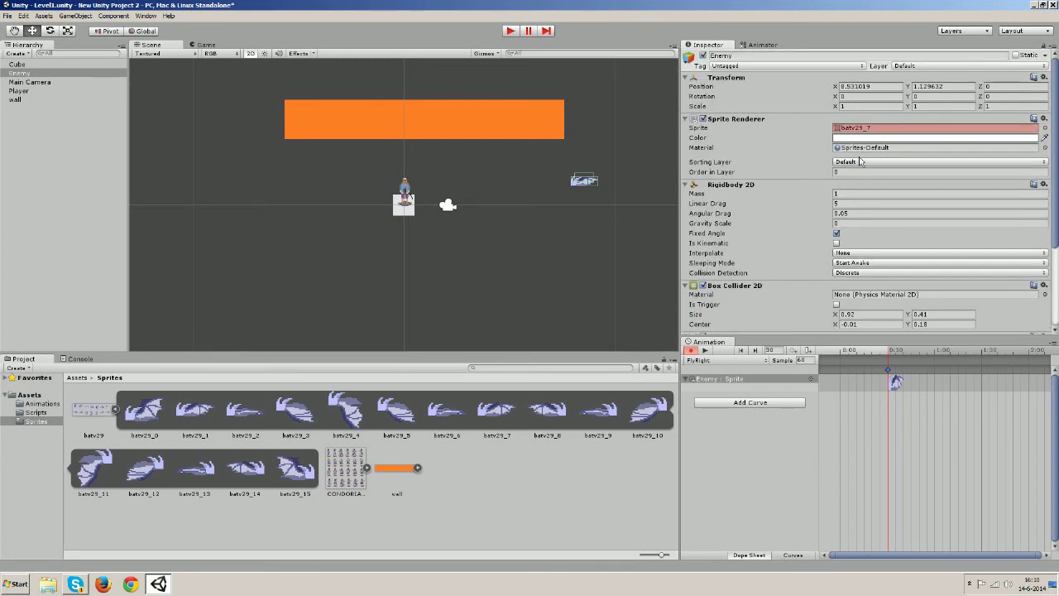
{"action": "scroll", "coordinate": [861, 190], "scroll_direction": "down", "scroll_amount": 1}
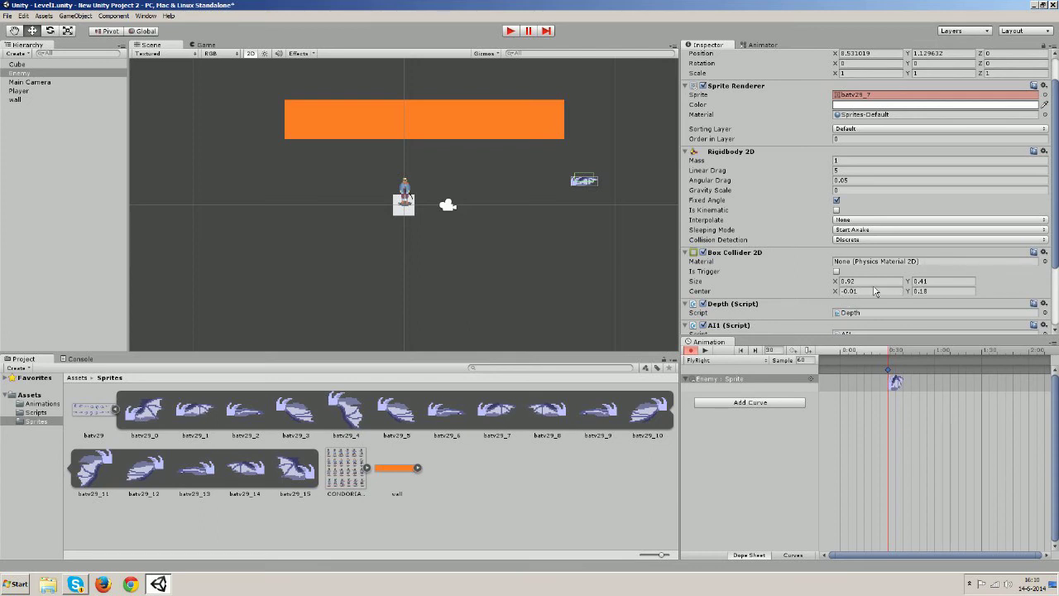
{"action": "left_click_drag", "start_coordinate": [908, 292], "coordinate": [904, 294]}
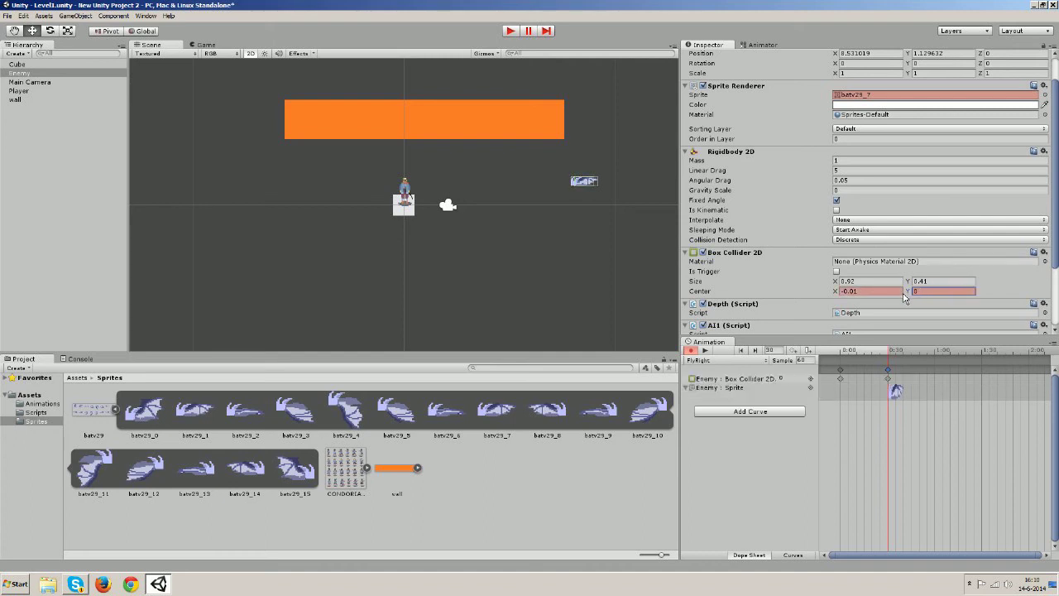
{"action": "left_click", "coordinate": [836, 293]}
{"action": "left_click_drag", "start_coordinate": [835, 294], "coordinate": [833, 294]}
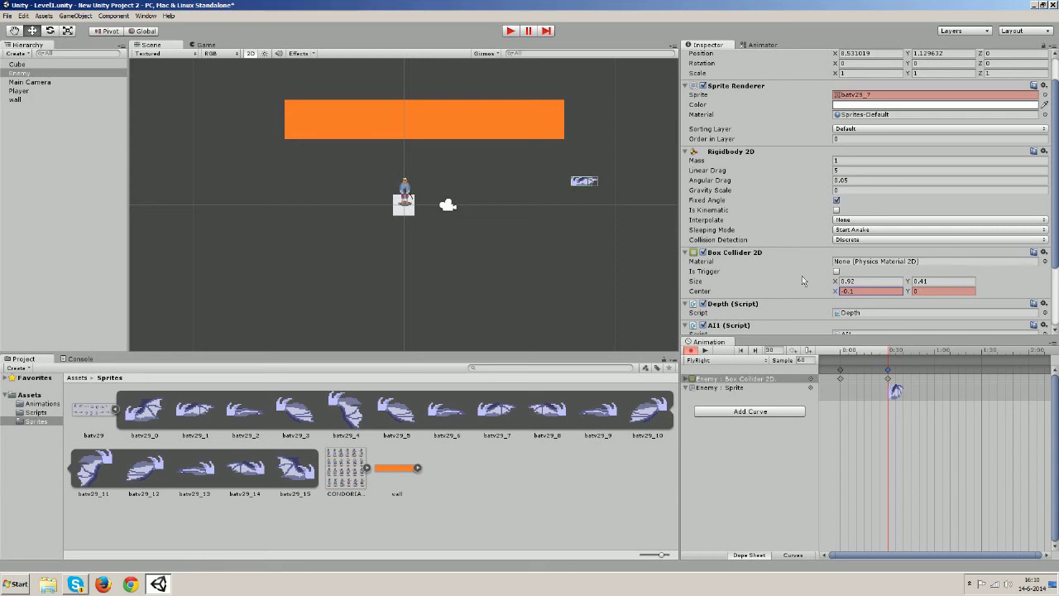
{"action": "left_click", "coordinate": [790, 476]}
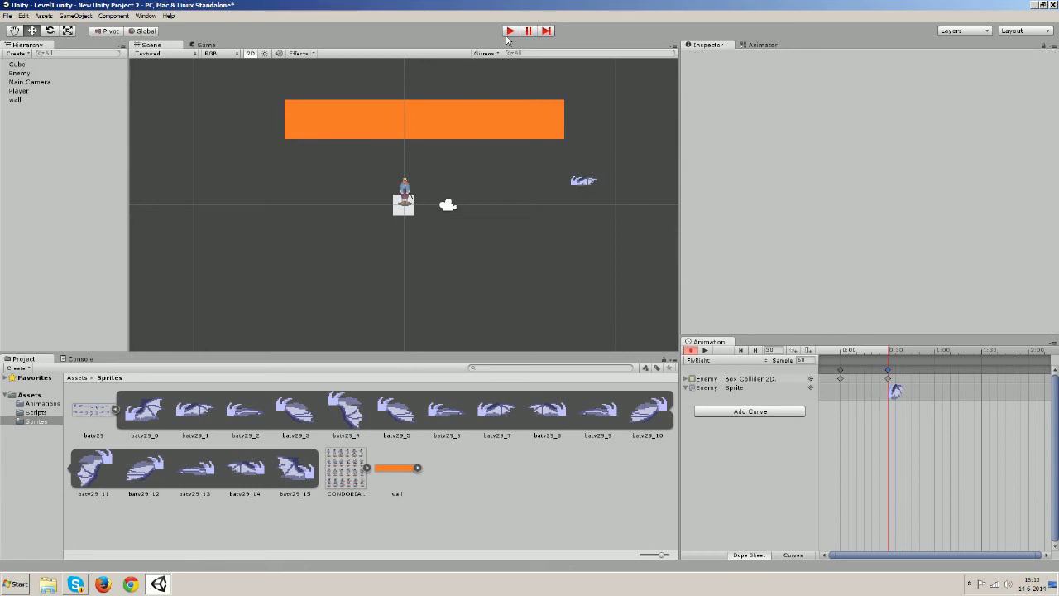
Save the Level1 scene and the project
{"action": "left_click", "coordinate": [5, 17]}
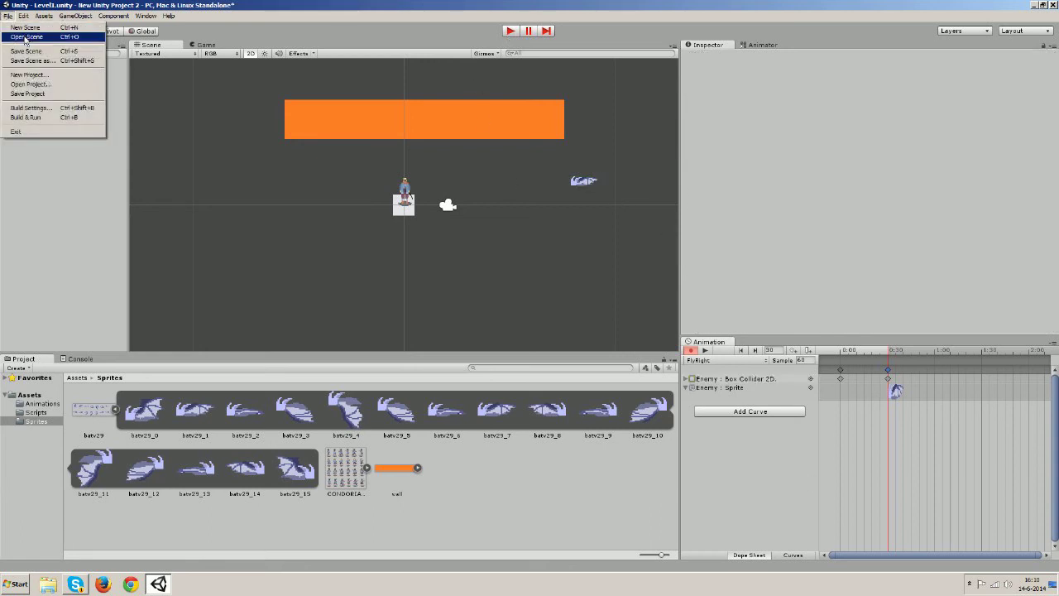
{"action": "left_click", "coordinate": [25, 51]}
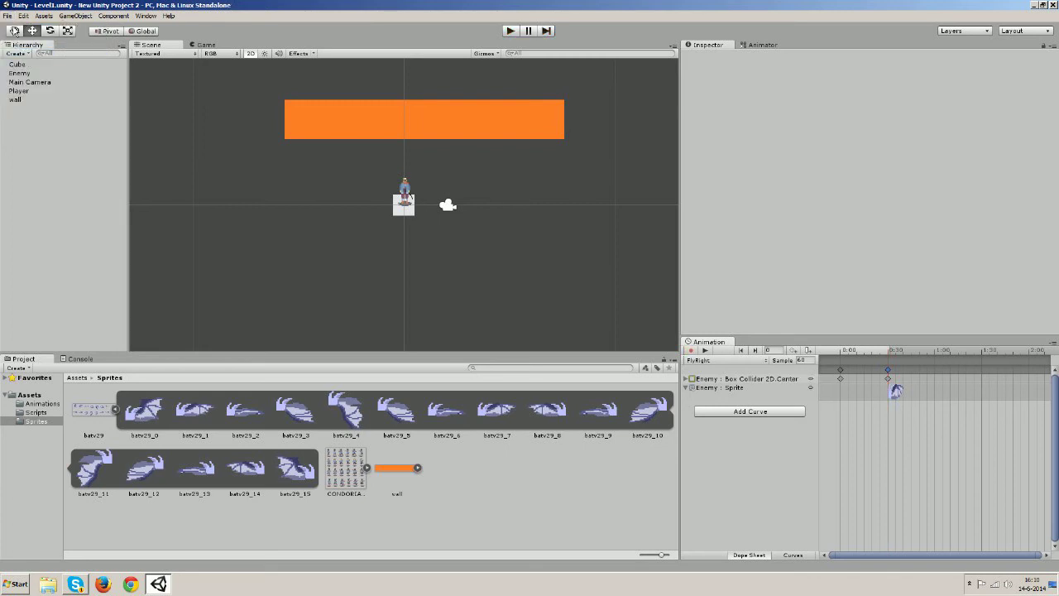
{"action": "left_click", "coordinate": [7, 16]}
{"action": "left_click", "coordinate": [32, 93]}
Play-test the game while watching the Enemy's Animator graph, then stop play mode
{"action": "left_click", "coordinate": [510, 33]}
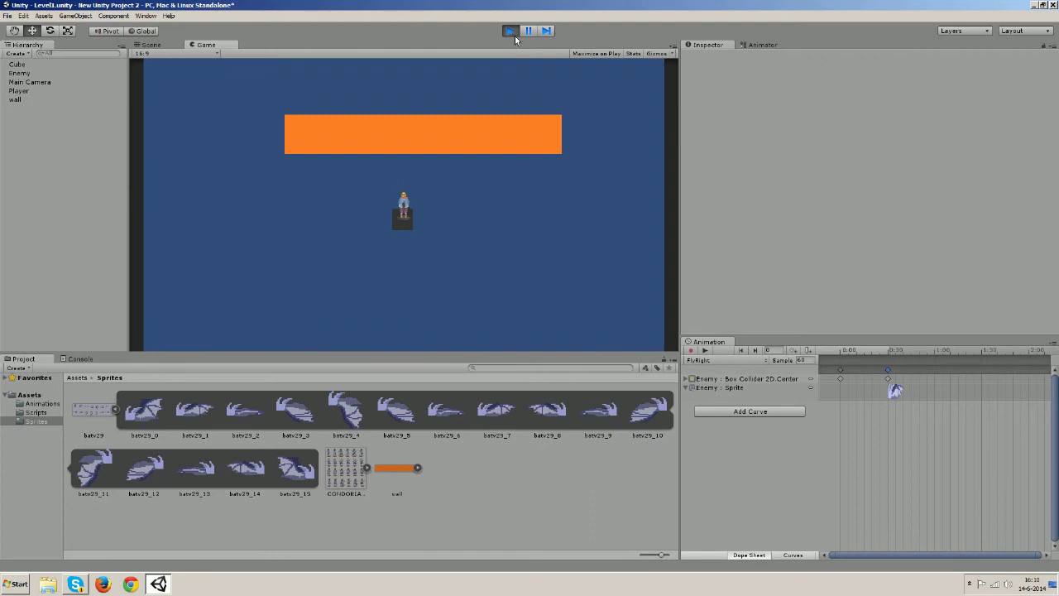
{"action": "left_click", "coordinate": [20, 74]}
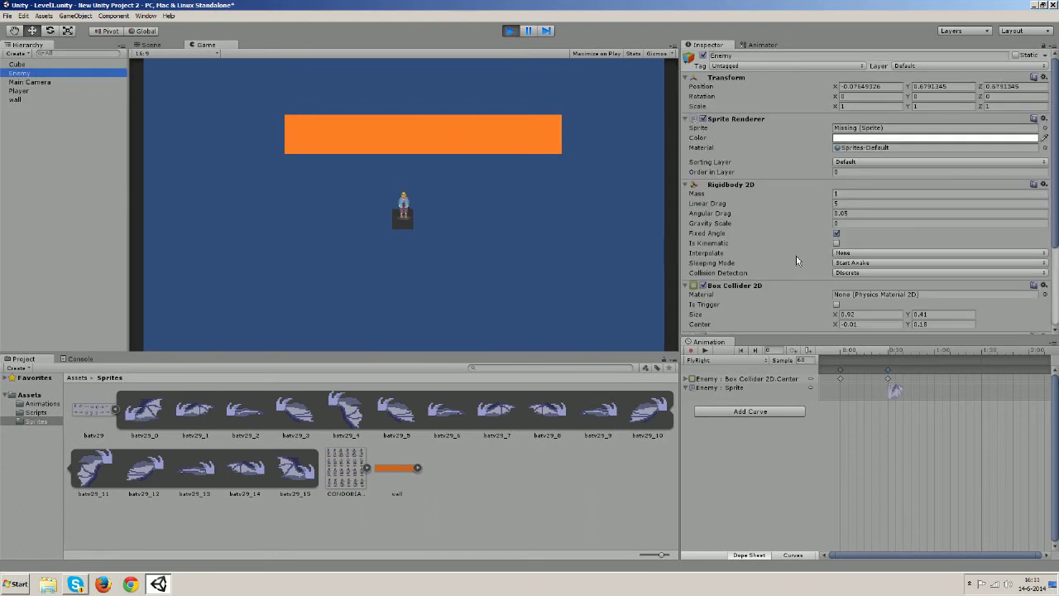
{"action": "scroll", "coordinate": [796, 255], "scroll_direction": "down", "scroll_amount": 3}
{"action": "scroll", "coordinate": [793, 266], "scroll_direction": "down", "scroll_amount": 1}
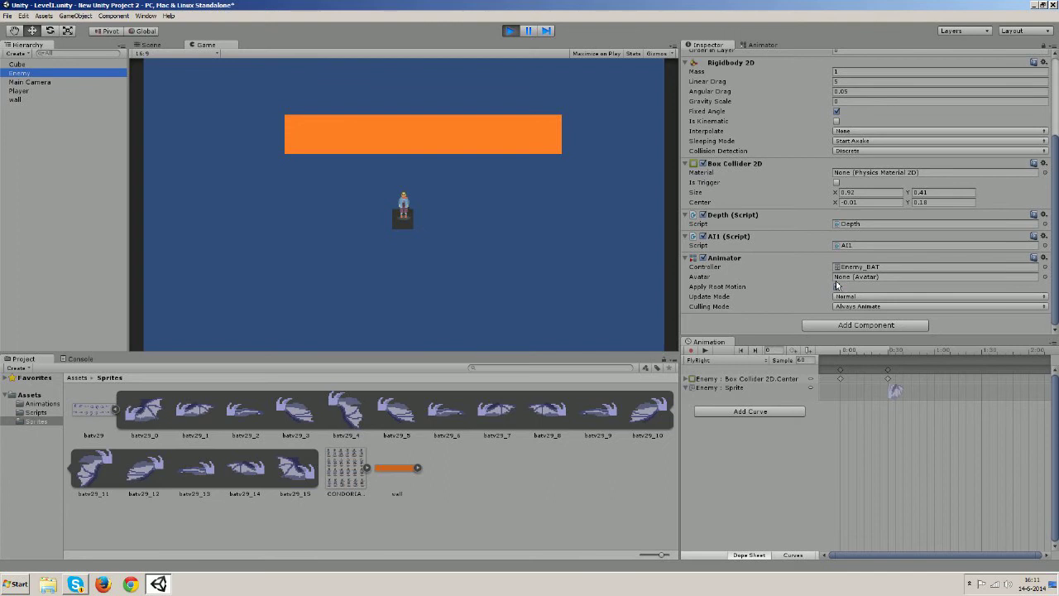
{"action": "left_click", "coordinate": [762, 45]}
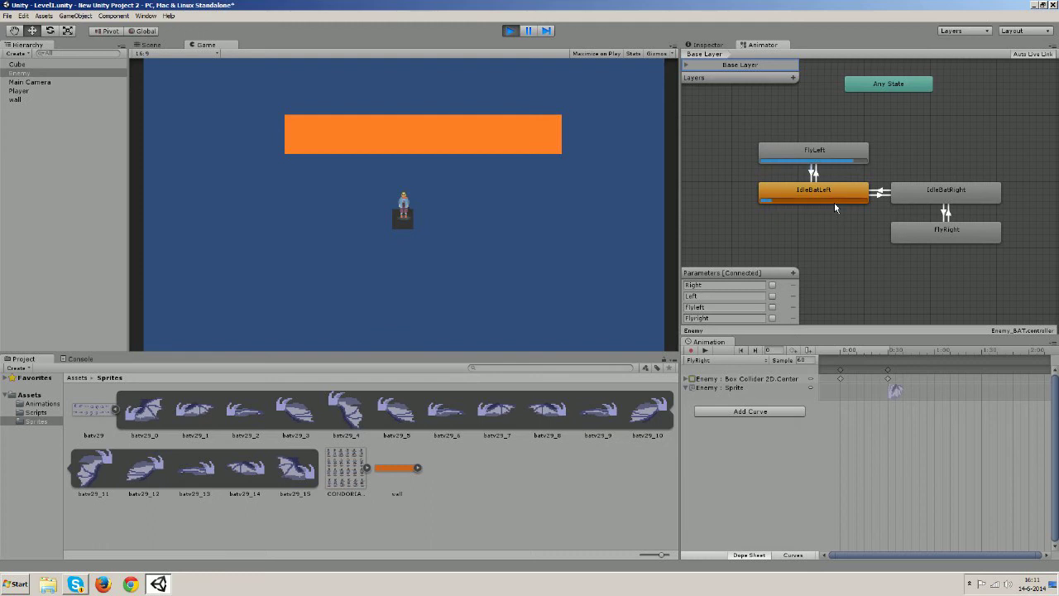
{"action": "left_click", "coordinate": [510, 31]}
{"action": "left_click", "coordinate": [726, 380]}
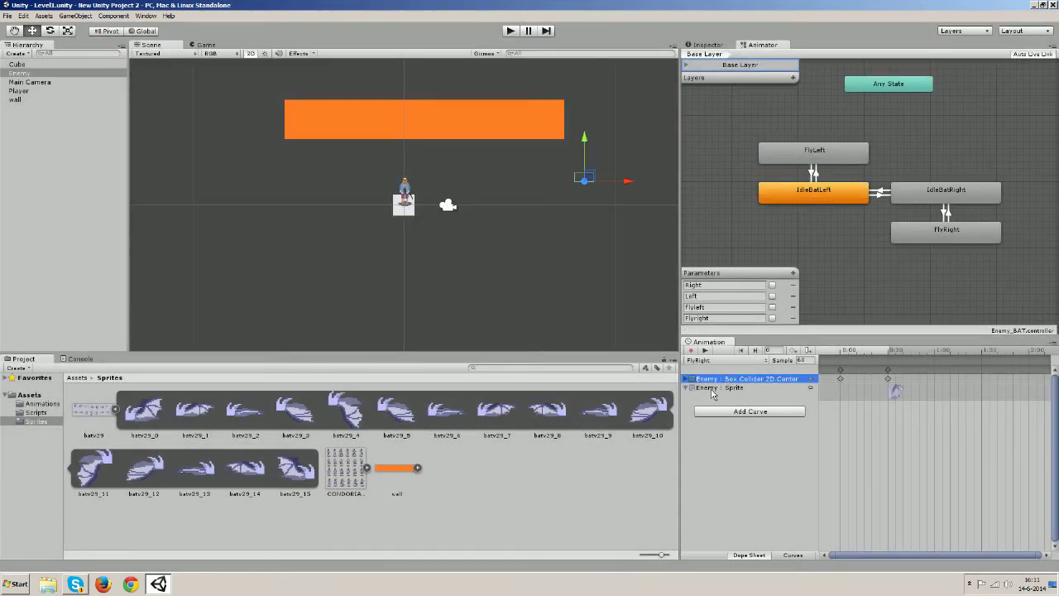
Remove the Box Collider 2D.Center track, assign sprite batv29_7, and set collider center to -0.1, 0
{"action": "key", "text": "Delete"}
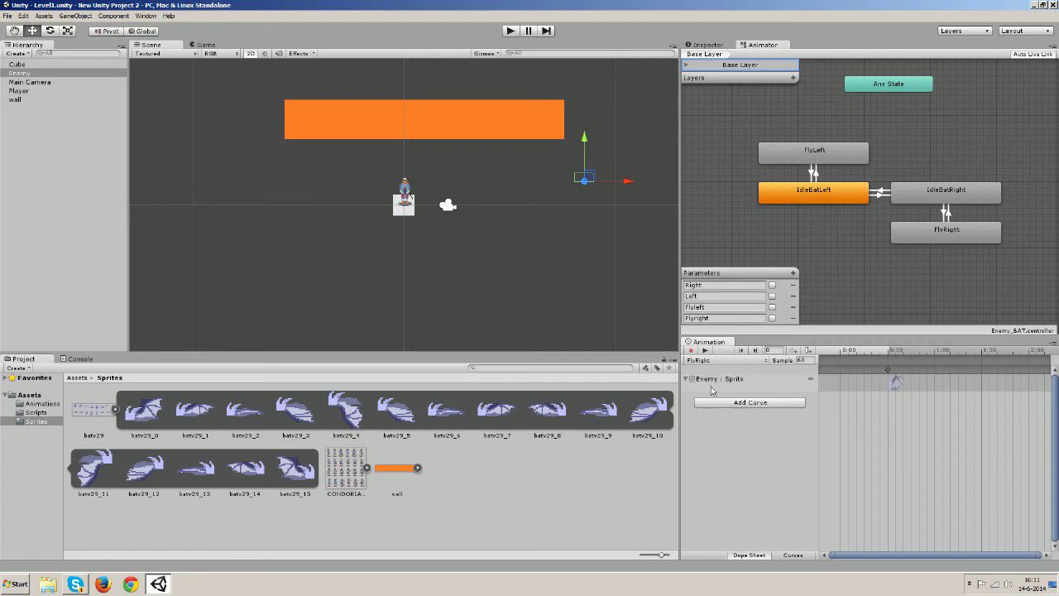
{"action": "left_click", "coordinate": [708, 45]}
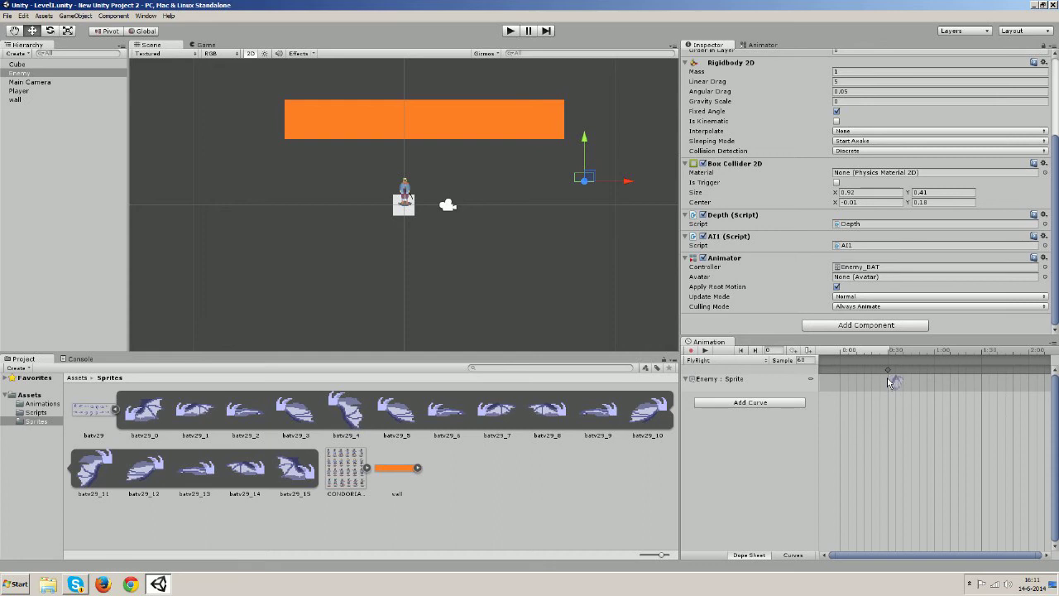
{"action": "scroll", "coordinate": [826, 239], "scroll_direction": "up", "scroll_amount": 3}
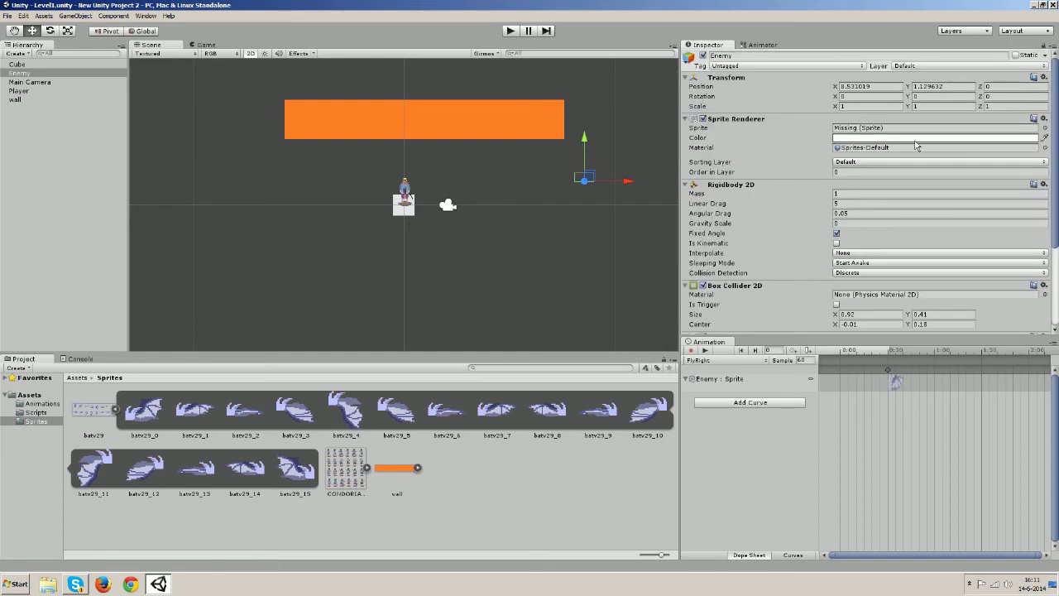
{"action": "left_click", "coordinate": [460, 423]}
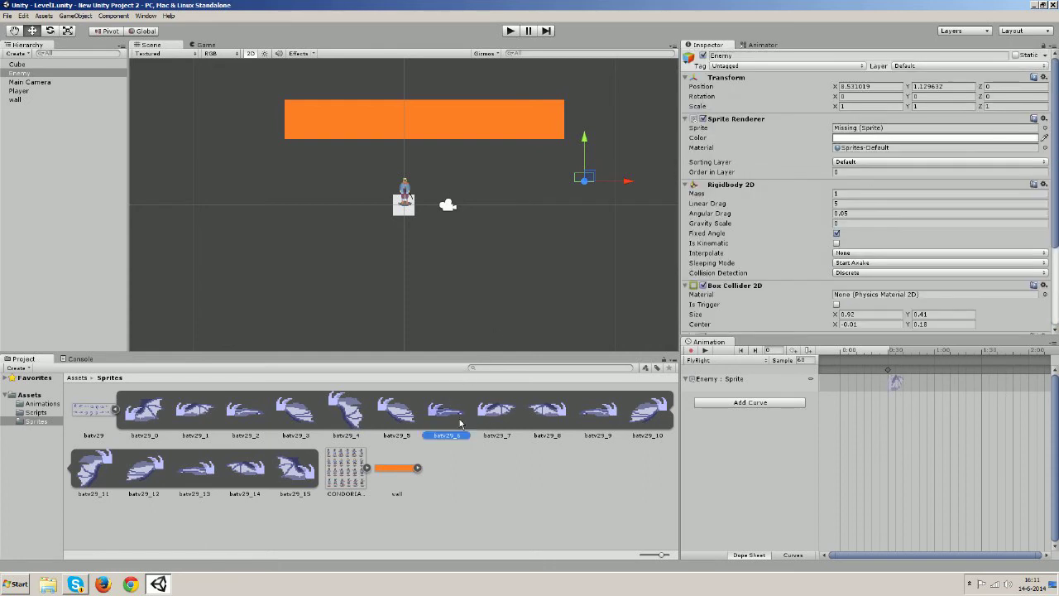
{"action": "left_click", "coordinate": [19, 73]}
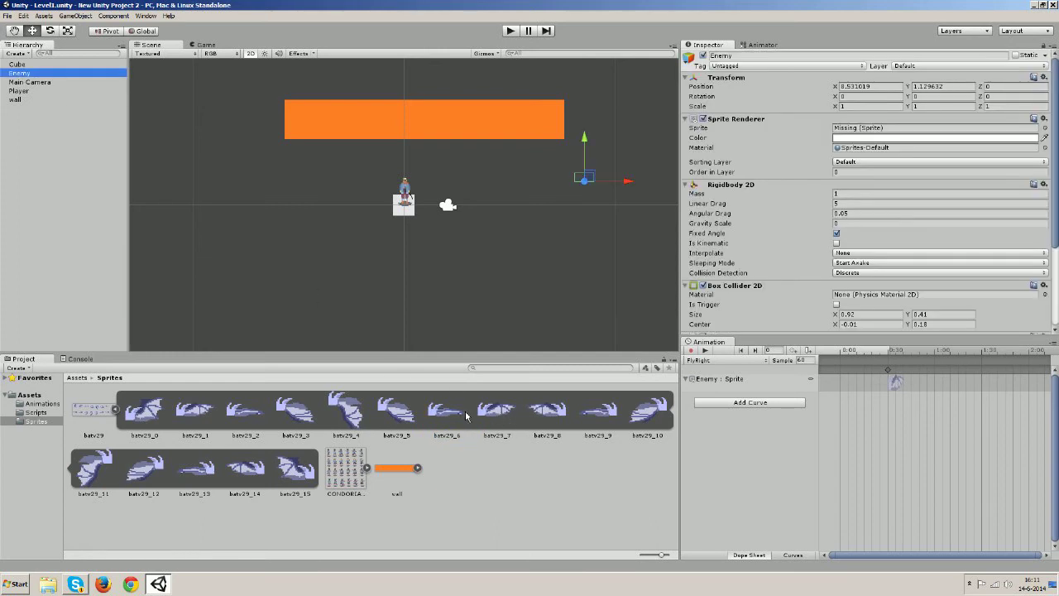
{"action": "left_click_drag", "start_coordinate": [497, 418], "coordinate": [867, 130]}
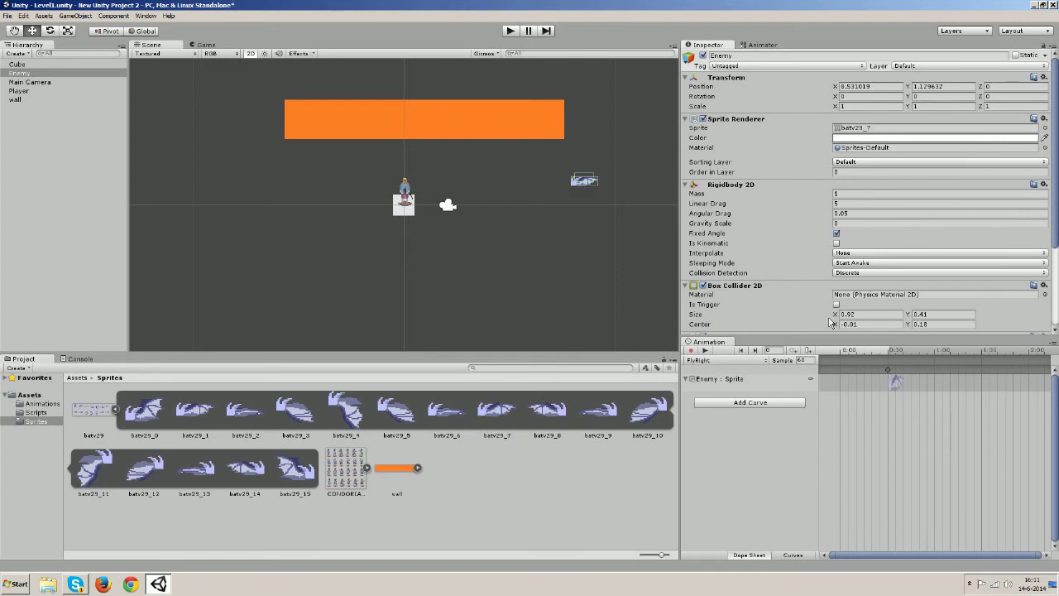
{"action": "left_click_drag", "start_coordinate": [834, 325], "coordinate": [831, 325]}
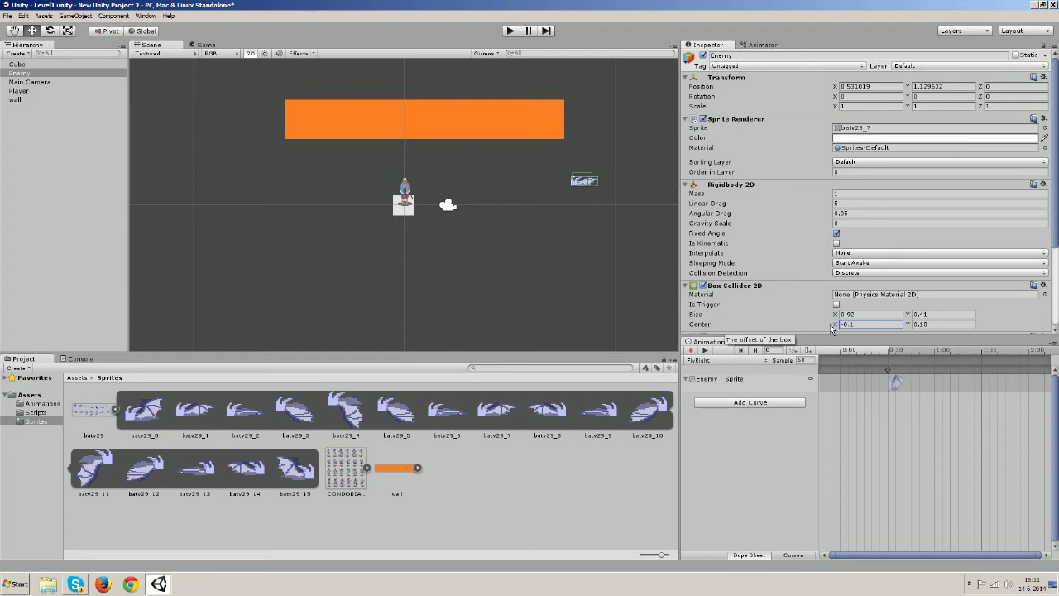
{"action": "left_click_drag", "start_coordinate": [909, 326], "coordinate": [904, 327]}
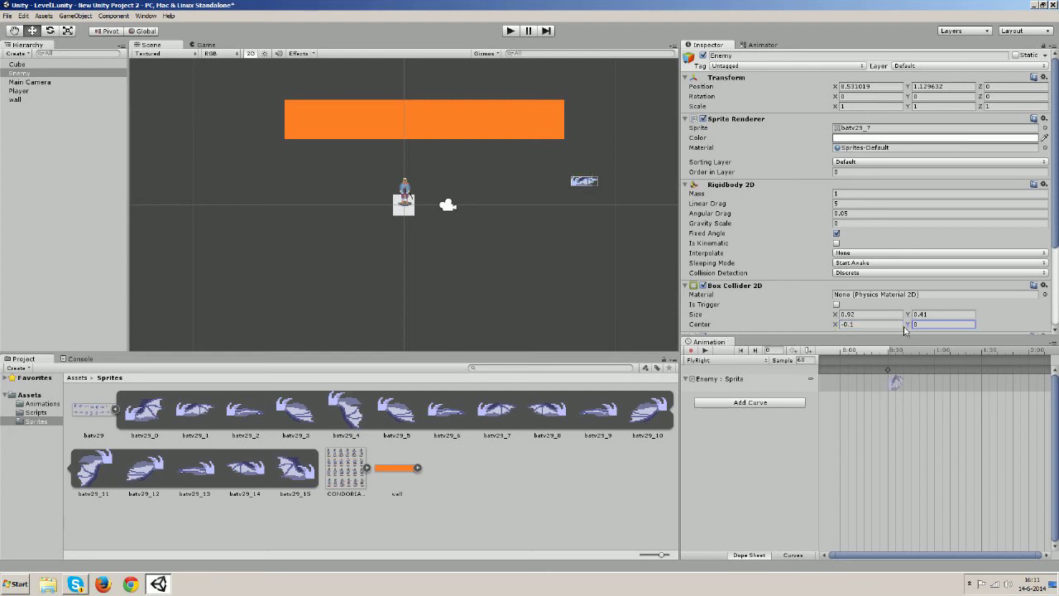
Save the scene and start play mode again
{"action": "left_click", "coordinate": [7, 16]}
{"action": "left_click", "coordinate": [22, 52]}
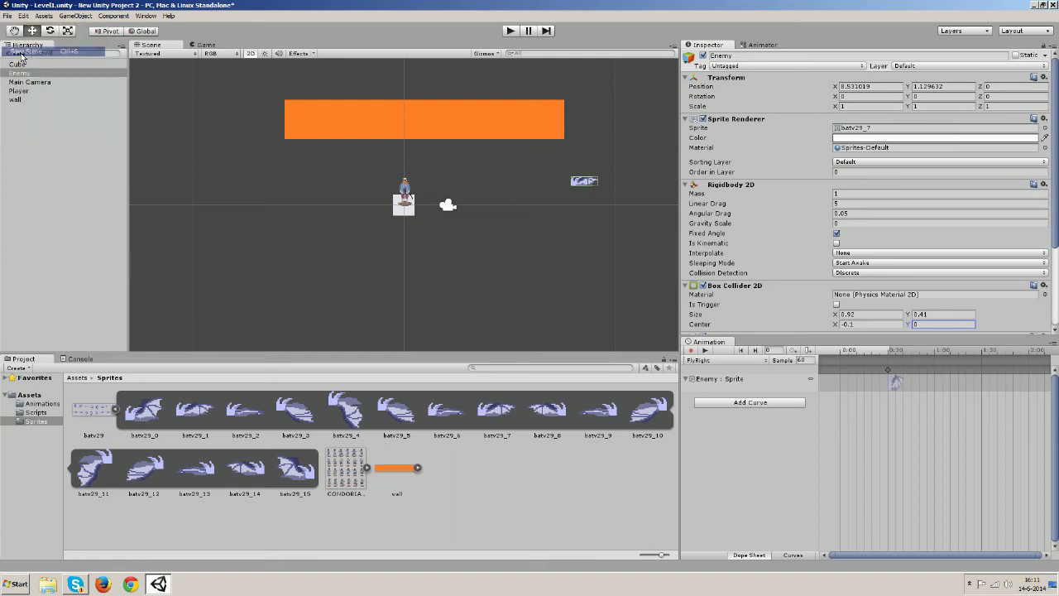
{"action": "left_click", "coordinate": [511, 30]}
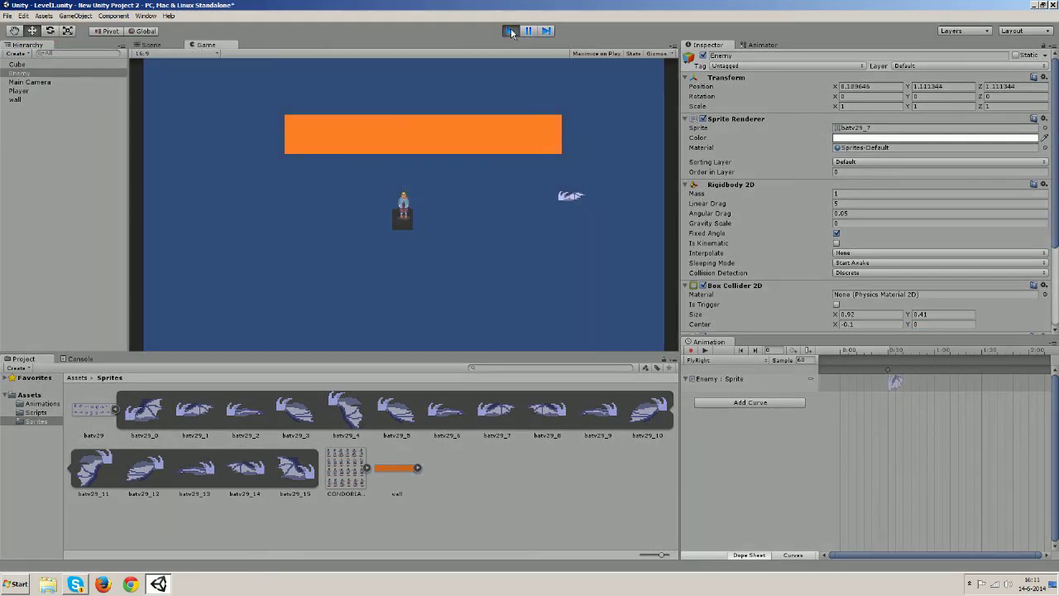
Move the player left in a quick test, exit Play mode, and show the Enemy_BAT graph
{"action": "key", "text": "Left"}
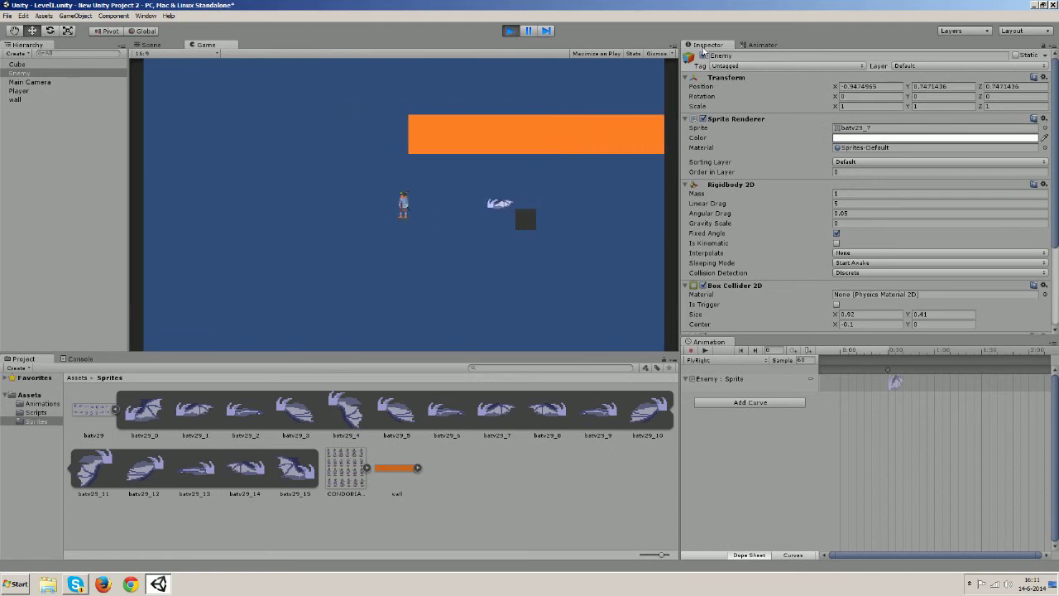
{"action": "key", "text": "Left"}
{"action": "key", "text": "Left"}
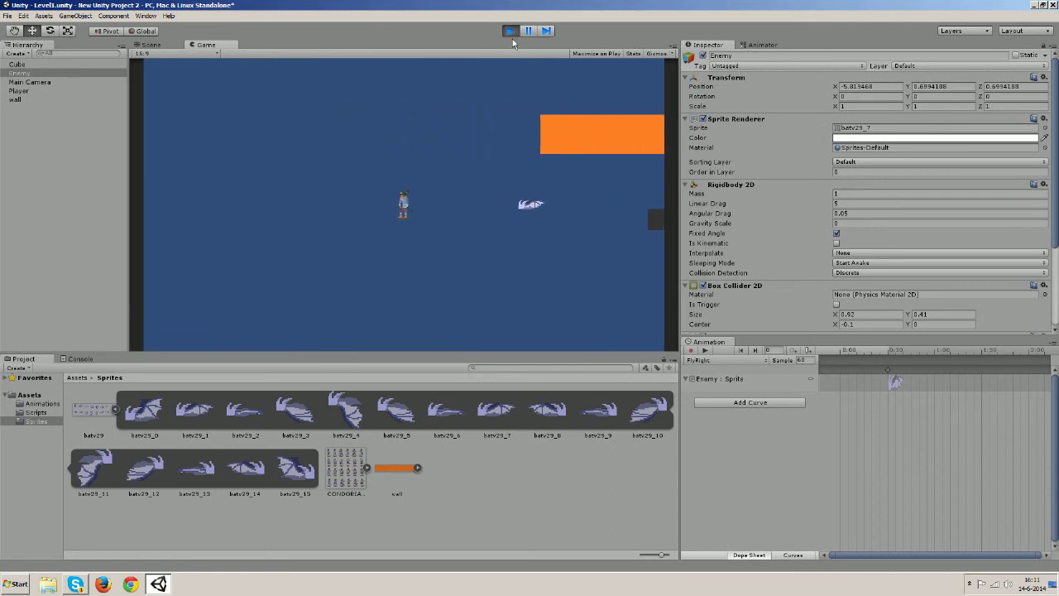
{"action": "key", "text": "ctrl+p"}
{"action": "left_click", "coordinate": [760, 46]}
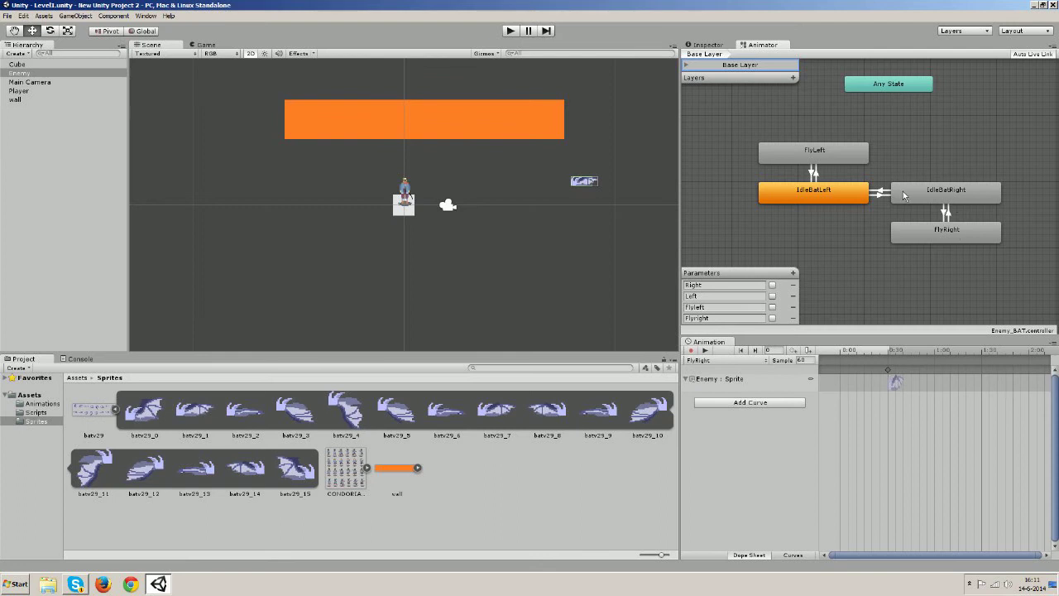
Add a bat sprite keyframe to the IdleBatLeft clip's Sprite track
{"action": "left_click", "coordinate": [846, 196]}
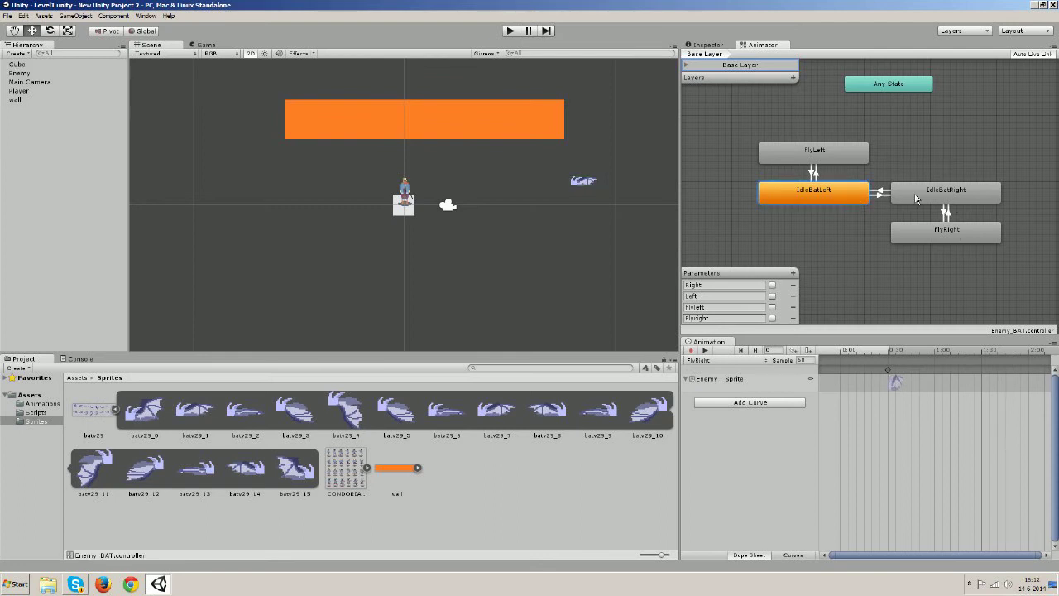
{"action": "left_click", "coordinate": [947, 195]}
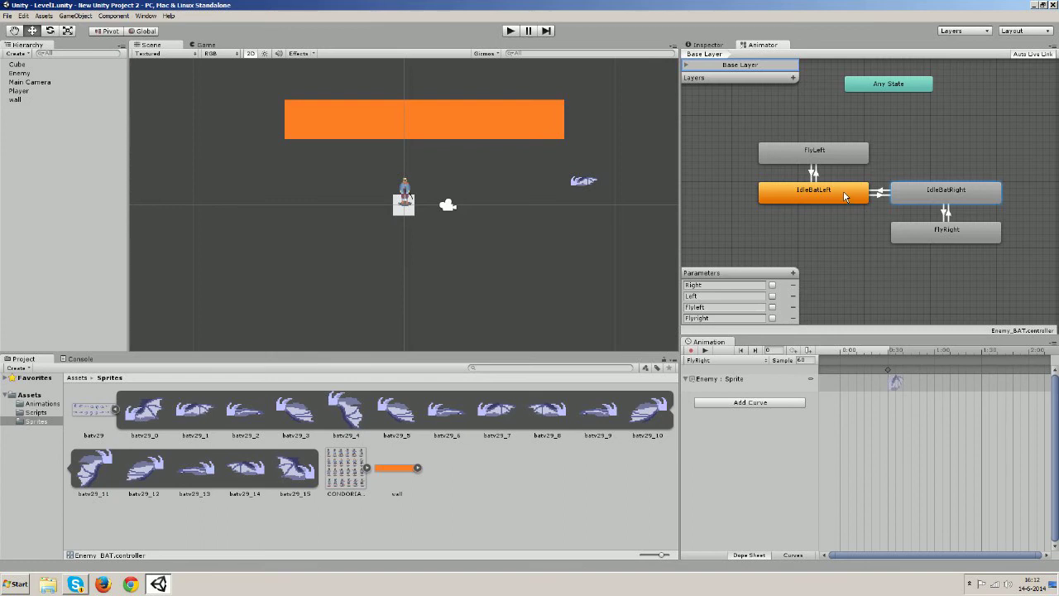
{"action": "left_click", "coordinate": [760, 360]}
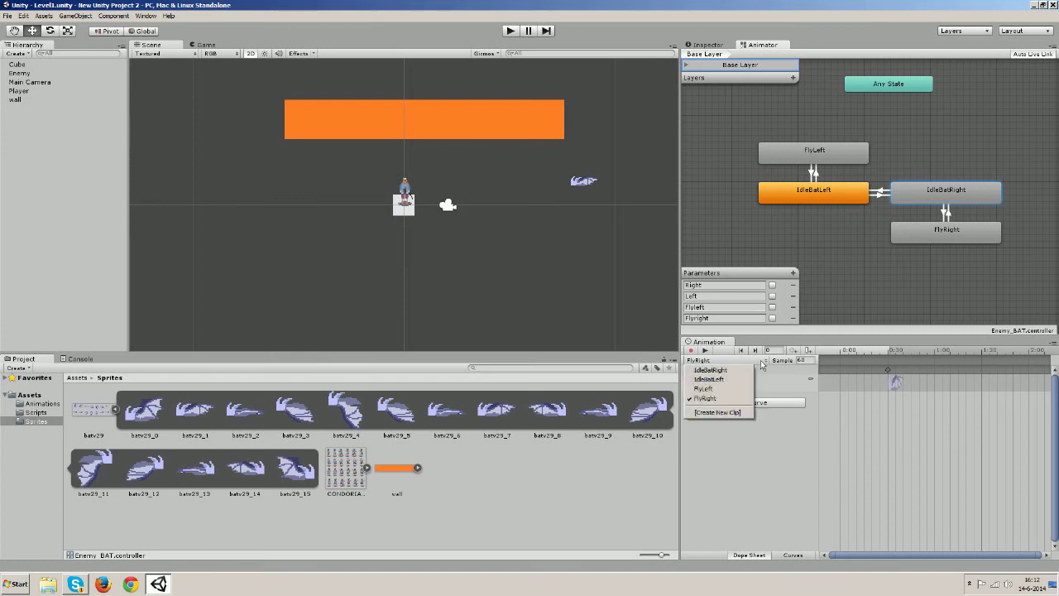
{"action": "left_click", "coordinate": [716, 380]}
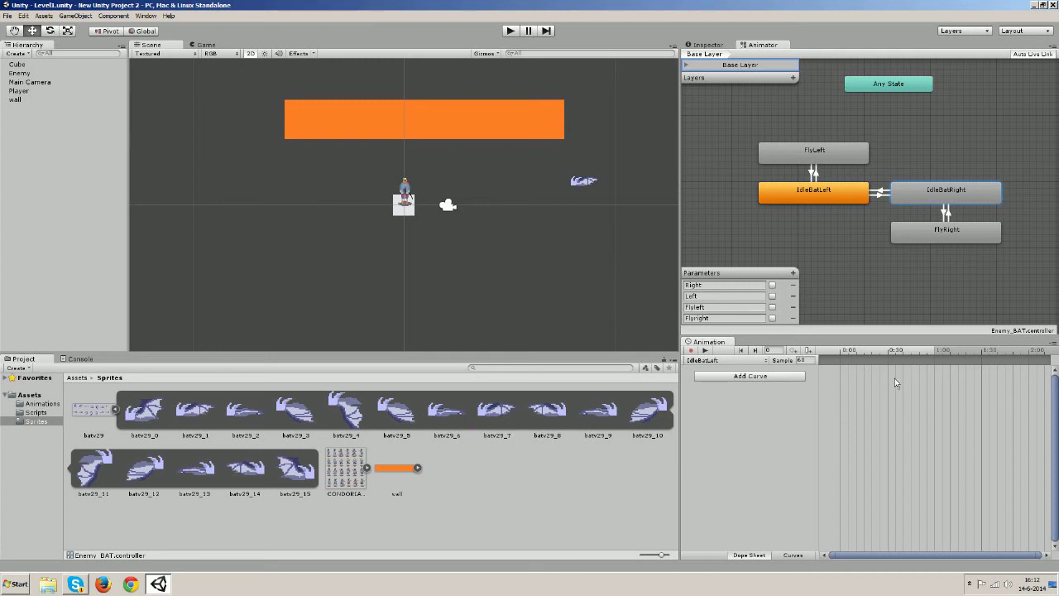
{"action": "mouse_move", "coordinate": [895, 378]}
{"action": "left_mouse_down"}
{"action": "mouse_move", "coordinate": [840, 366]}
{"action": "mouse_move", "coordinate": [891, 380]}
{"action": "left_mouse_up"}
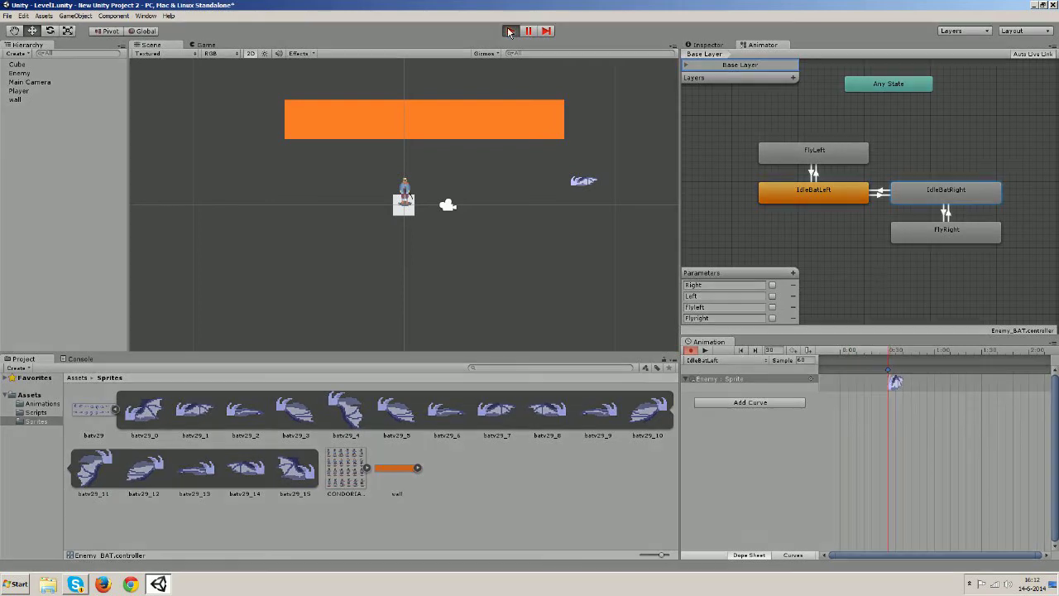
Run a brief play test, then select the IdleBatLeft to FlyLeft transition
{"action": "left_click", "coordinate": [510, 31]}
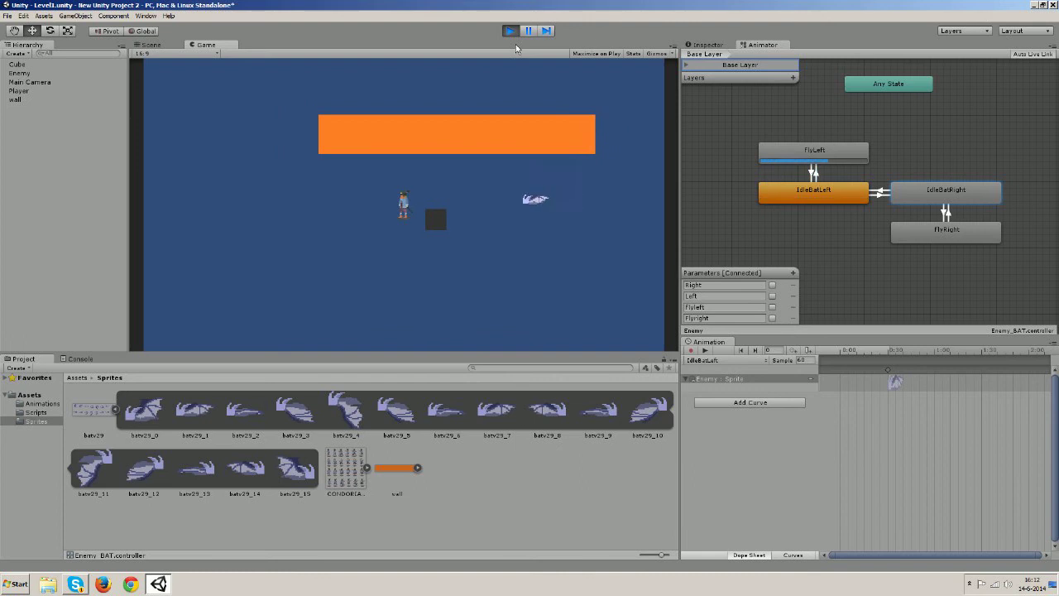
{"action": "left_click", "coordinate": [509, 30]}
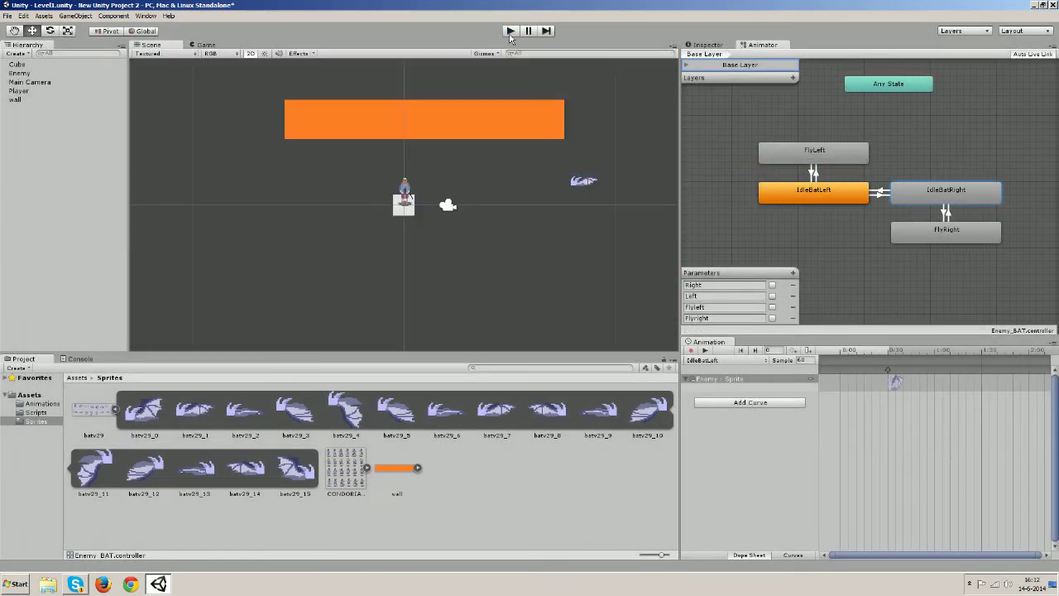
{"action": "left_click", "coordinate": [815, 174]}
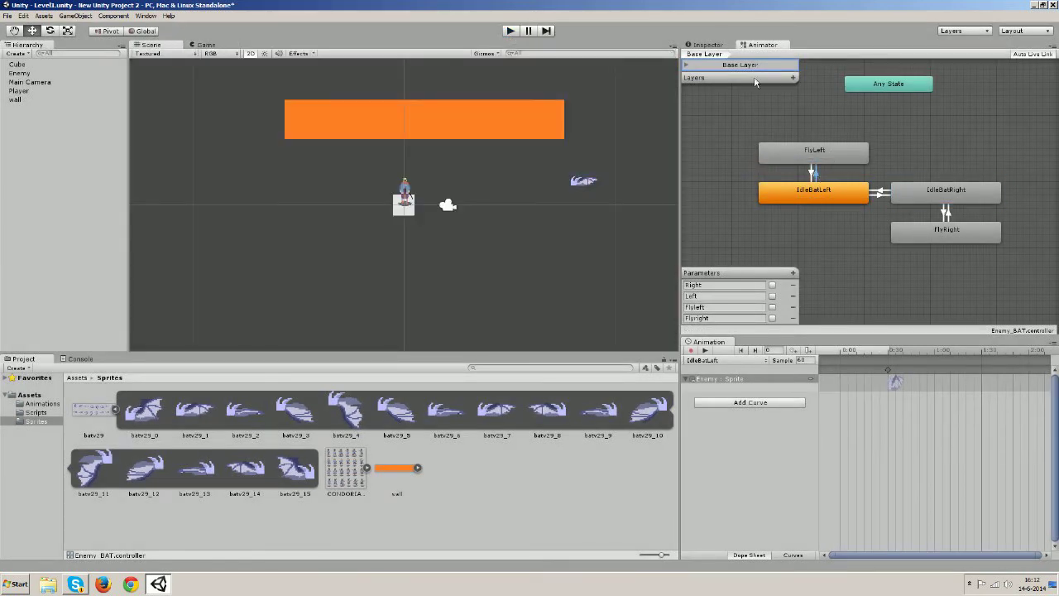
Make IdleBatLeft→FlyLeft require FlyLeft true and FlyLeft→IdleBatLeft require FlyLeft false
{"action": "left_click", "coordinate": [700, 46]}
{"action": "left_click", "coordinate": [827, 273]}
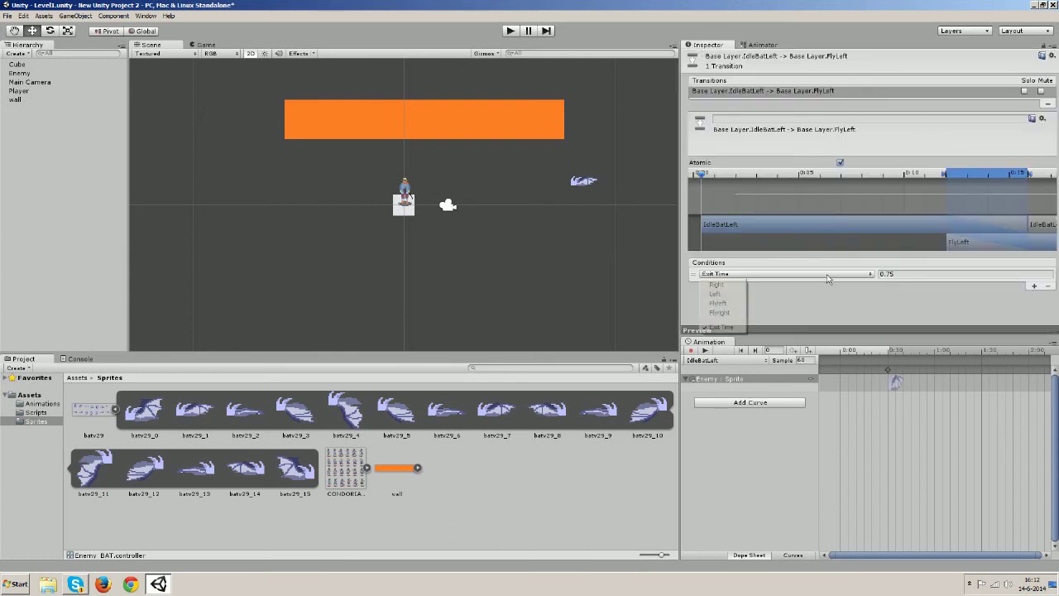
{"action": "left_click", "coordinate": [720, 302]}
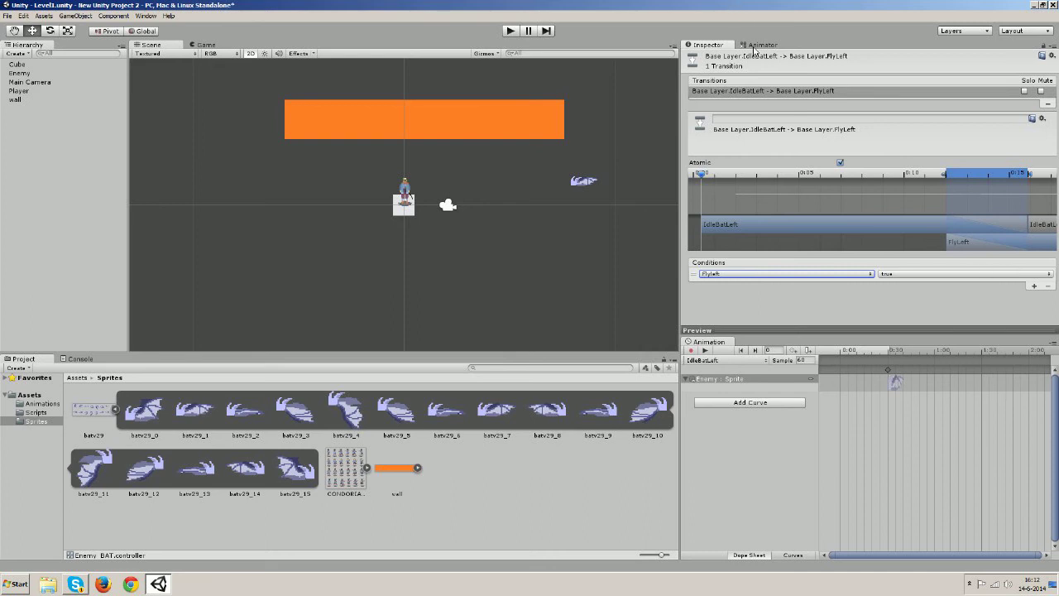
{"action": "left_click", "coordinate": [755, 47]}
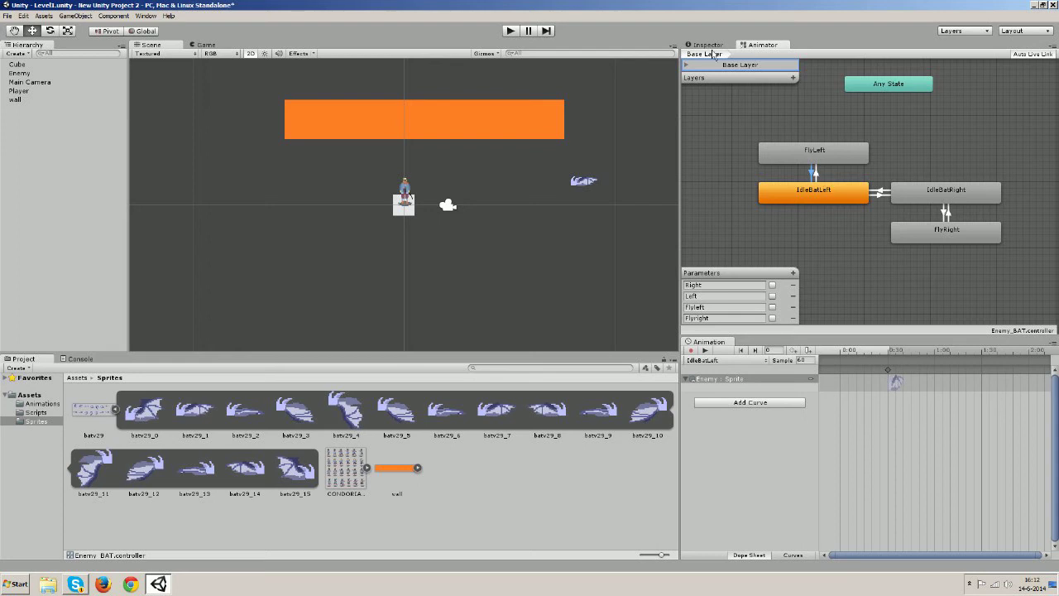
{"action": "left_click", "coordinate": [709, 46]}
{"action": "left_click", "coordinate": [800, 277]}
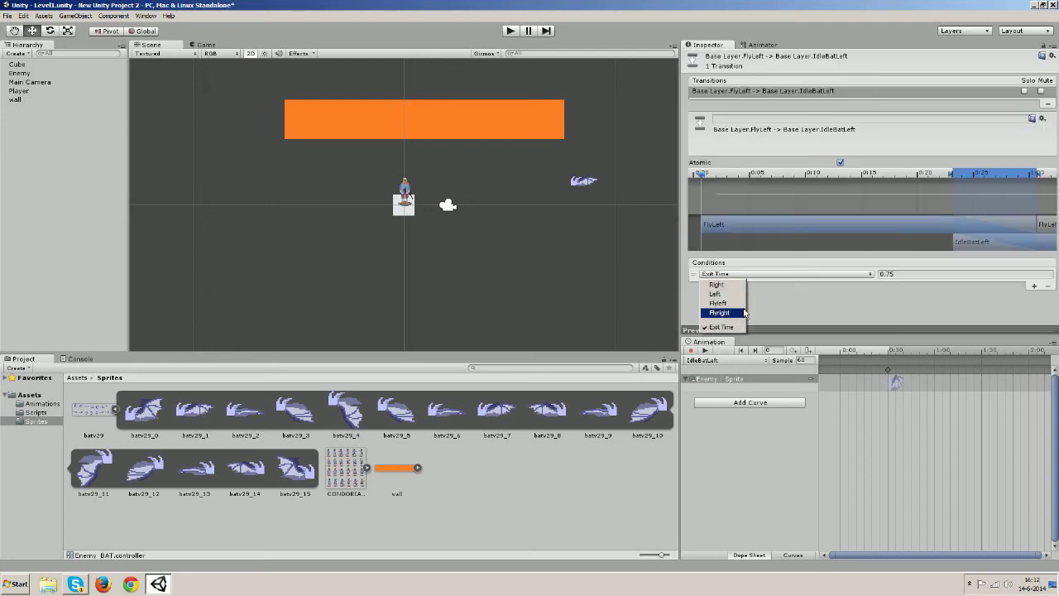
{"action": "left_click", "coordinate": [720, 303]}
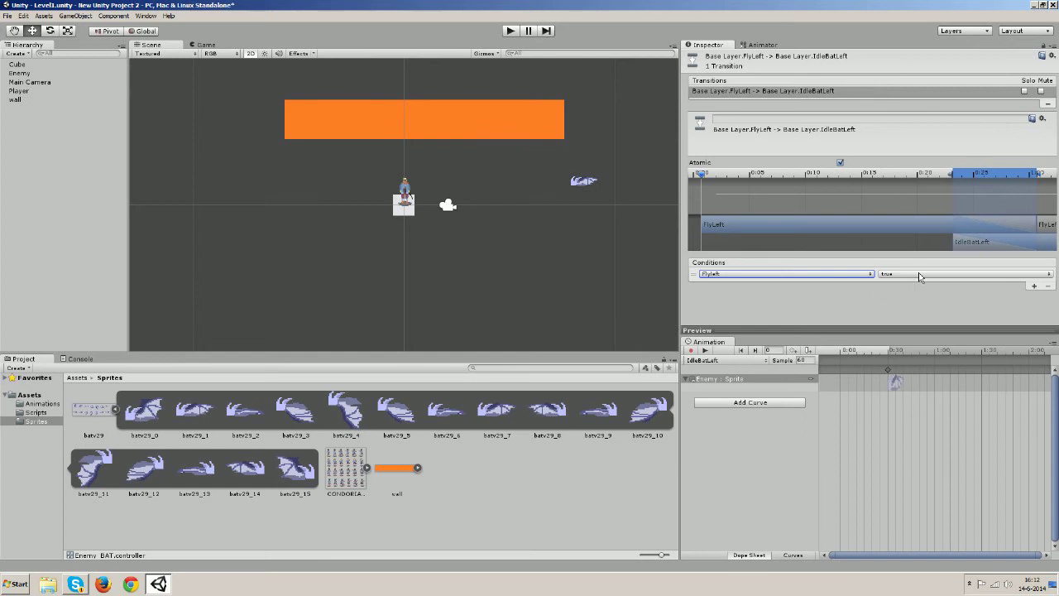
{"action": "left_click", "coordinate": [919, 278]}
{"action": "left_click", "coordinate": [912, 299]}
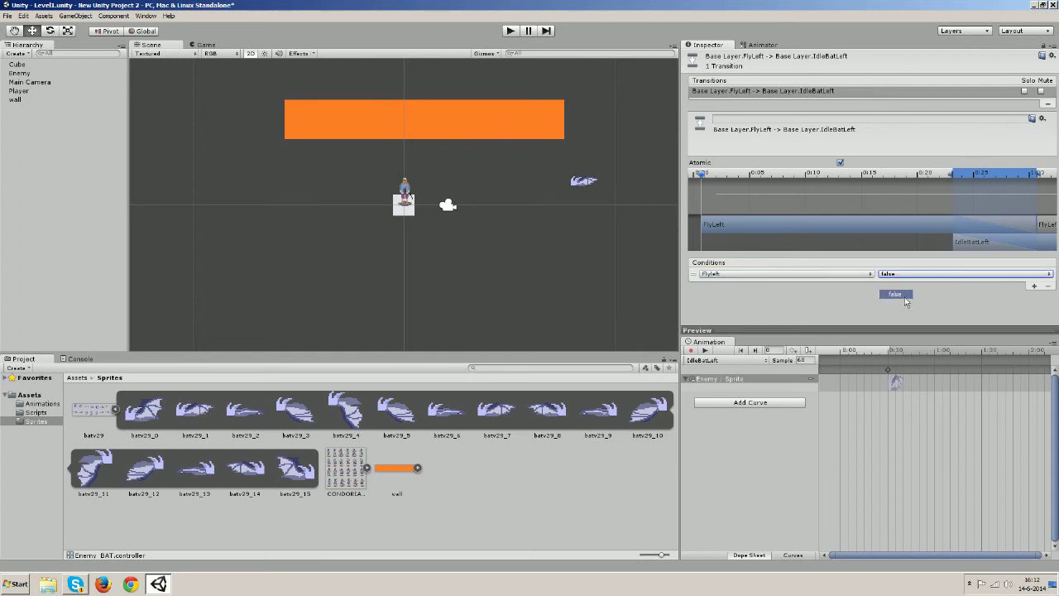
{"action": "left_click", "coordinate": [762, 44]}
Condition IdleBatLeft→IdleBatRight on Right and IdleBatRight→IdleBatLeft on Left
{"action": "left_click", "coordinate": [812, 200]}
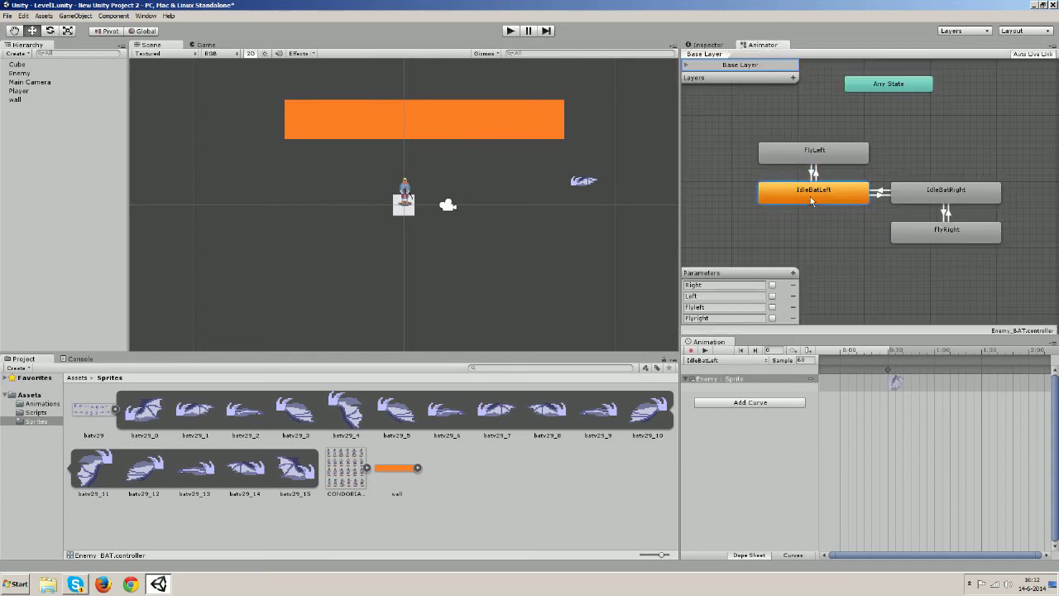
{"action": "left_click", "coordinate": [883, 193]}
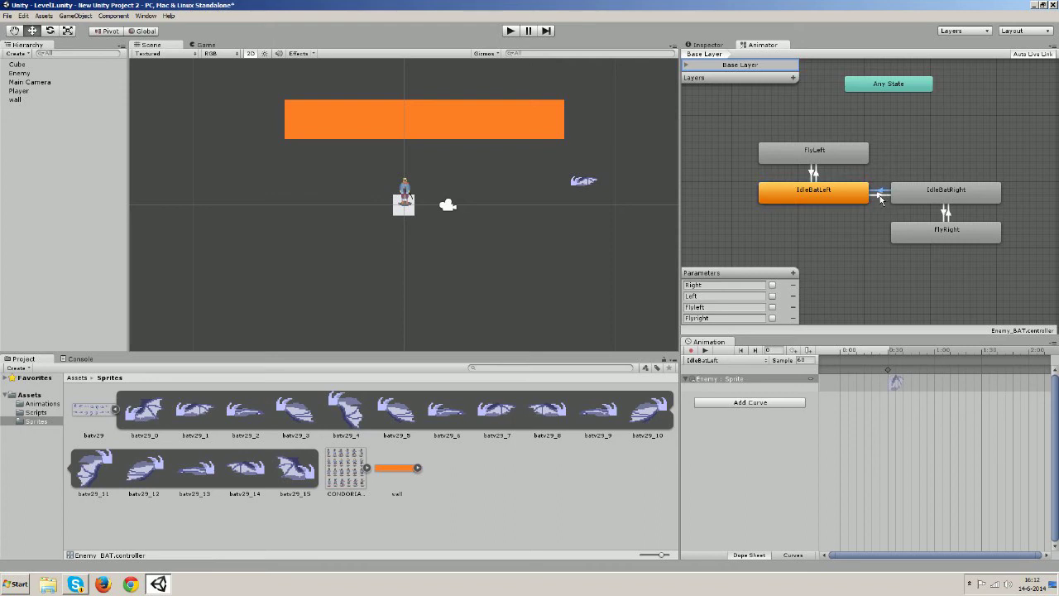
{"action": "left_click", "coordinate": [708, 46]}
{"action": "left_click", "coordinate": [745, 274]}
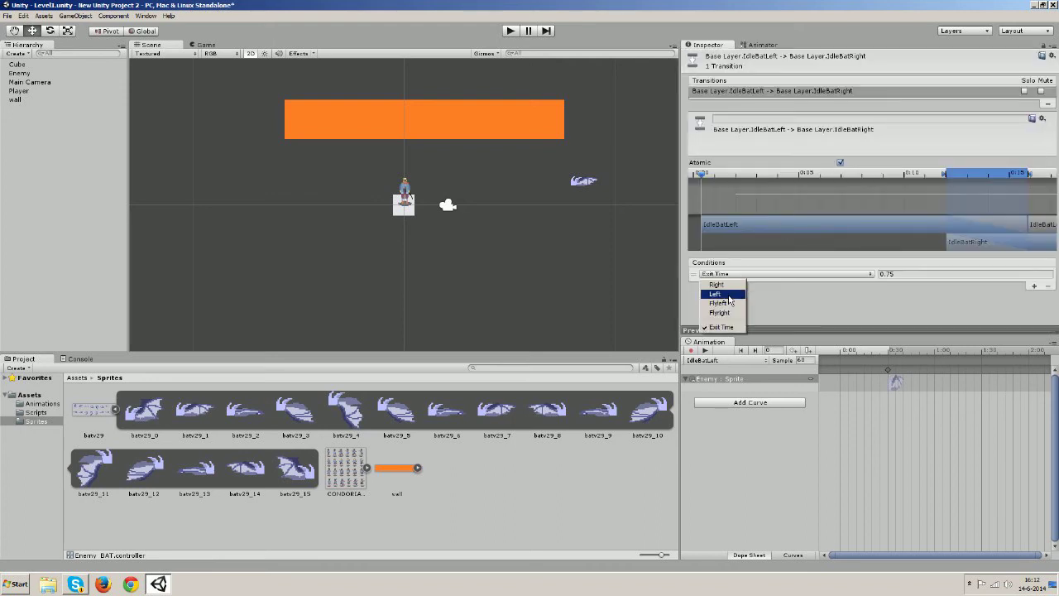
{"action": "left_click", "coordinate": [722, 285]}
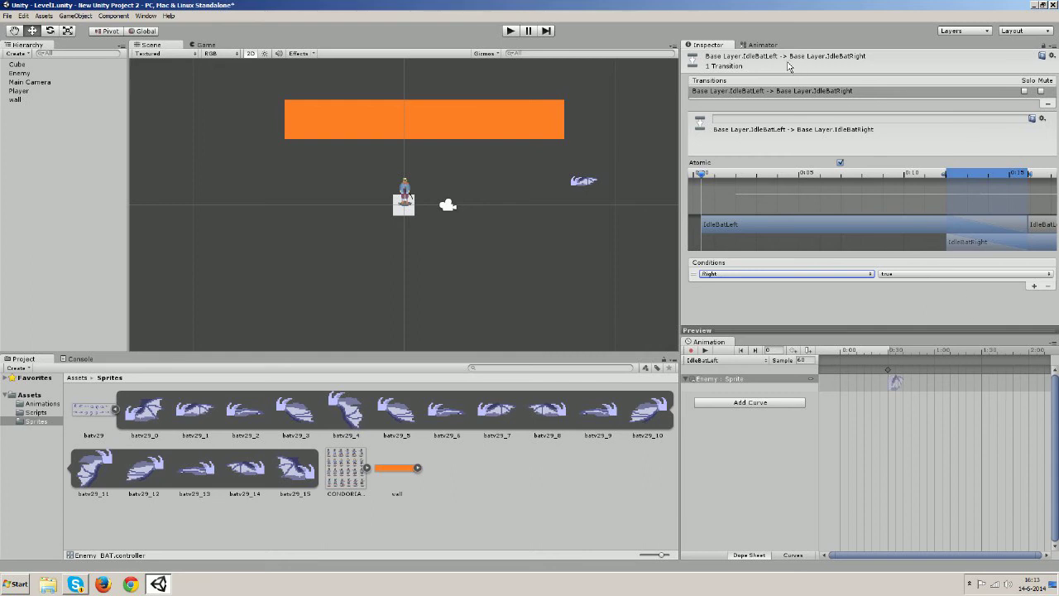
{"action": "left_click", "coordinate": [763, 46]}
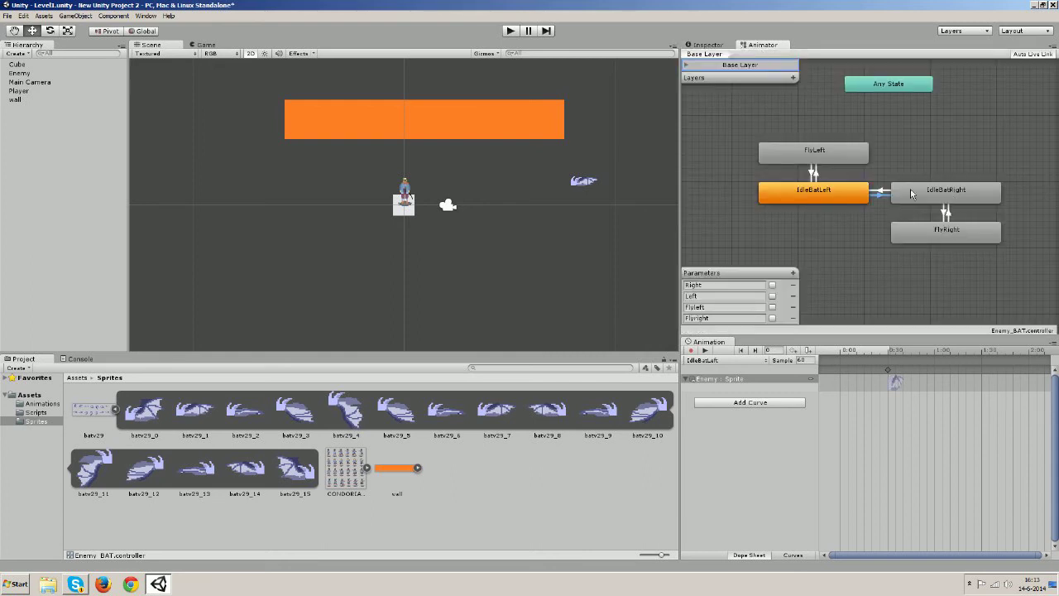
{"action": "left_click", "coordinate": [882, 191]}
{"action": "left_click", "coordinate": [709, 45]}
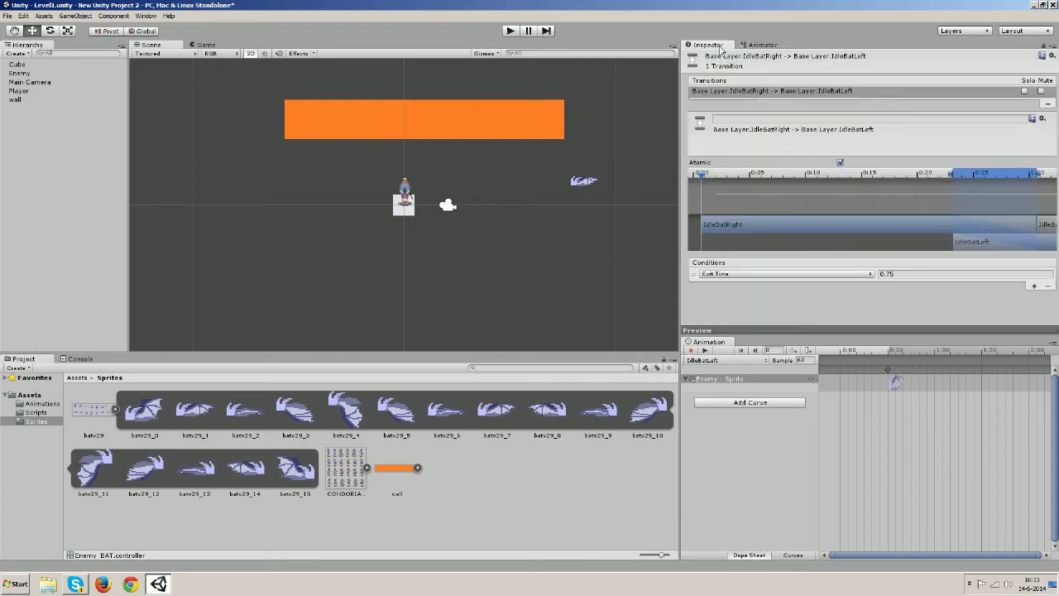
{"action": "left_click", "coordinate": [833, 273]}
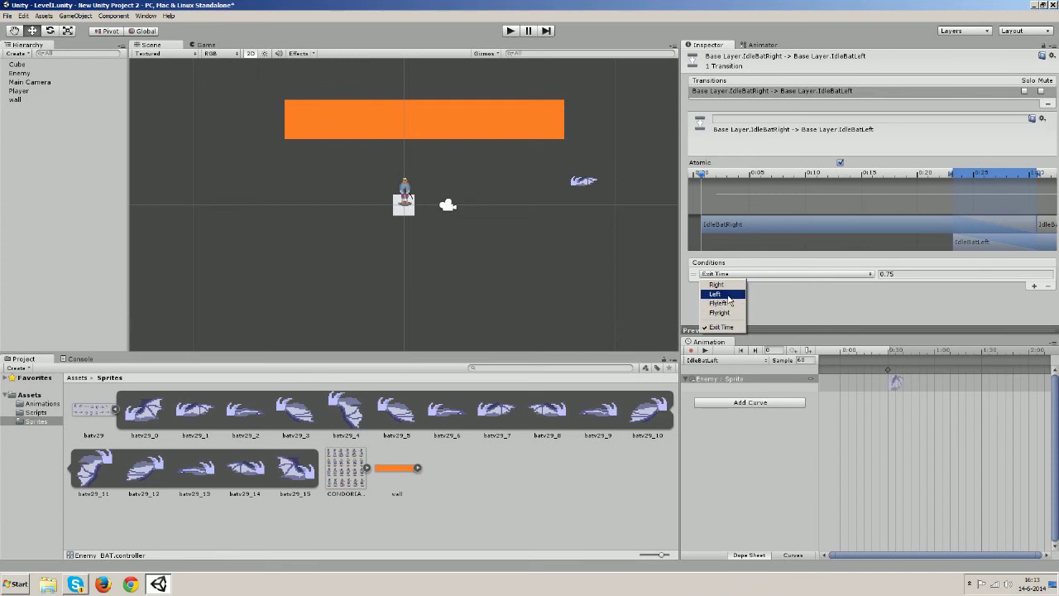
{"action": "left_click", "coordinate": [731, 297]}
{"action": "left_click", "coordinate": [763, 45]}
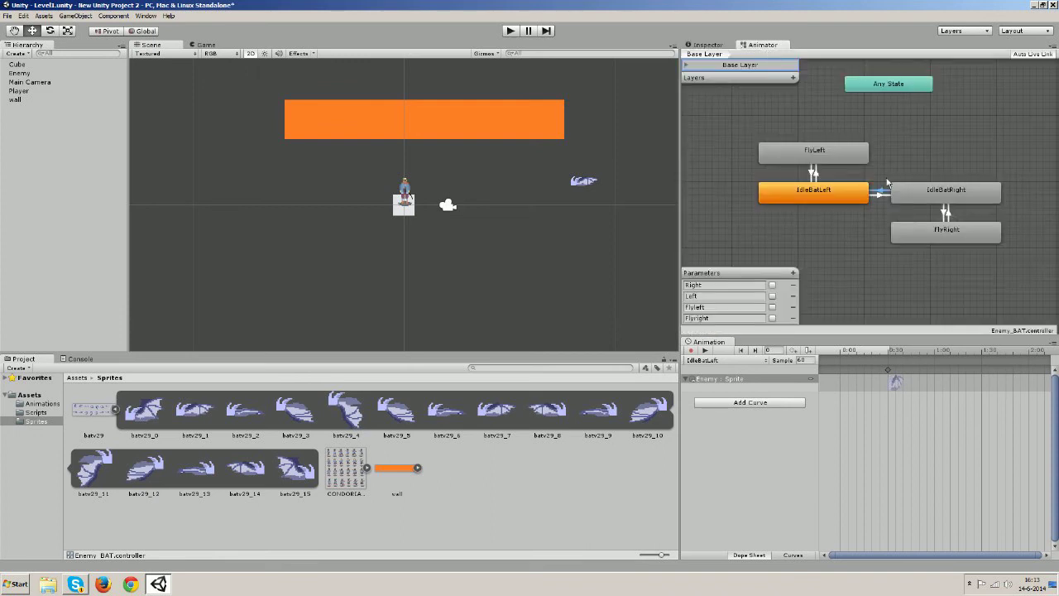
Make IdleBatRight→FlyRight require Flyright true and FlyRight→IdleBatRight require Flyright false
{"action": "left_click", "coordinate": [965, 199]}
{"action": "left_click", "coordinate": [947, 214]}
{"action": "left_click", "coordinate": [708, 46]}
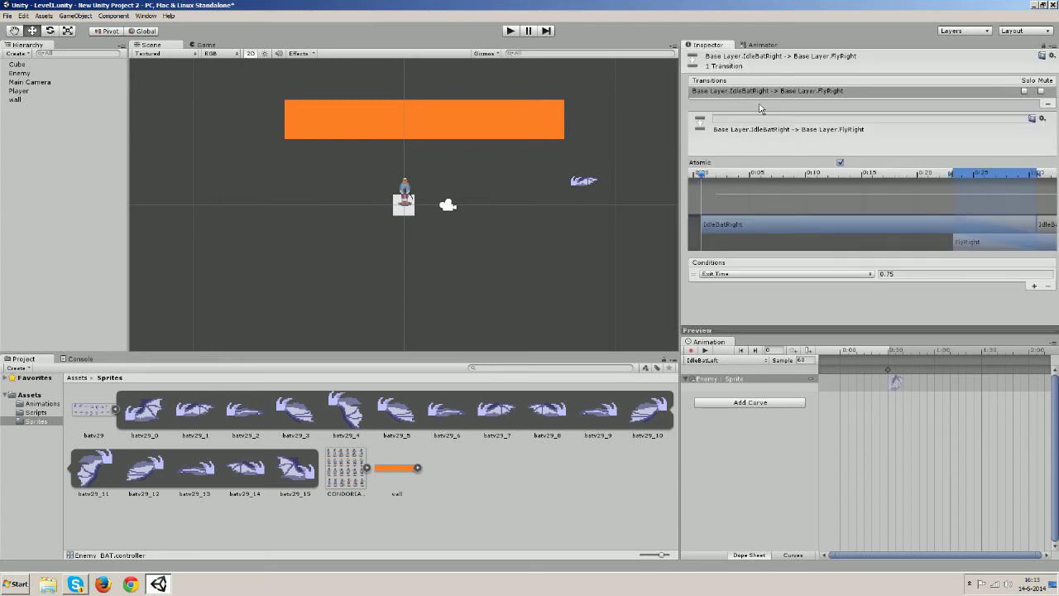
{"action": "left_click", "coordinate": [768, 270]}
{"action": "left_click", "coordinate": [735, 314]}
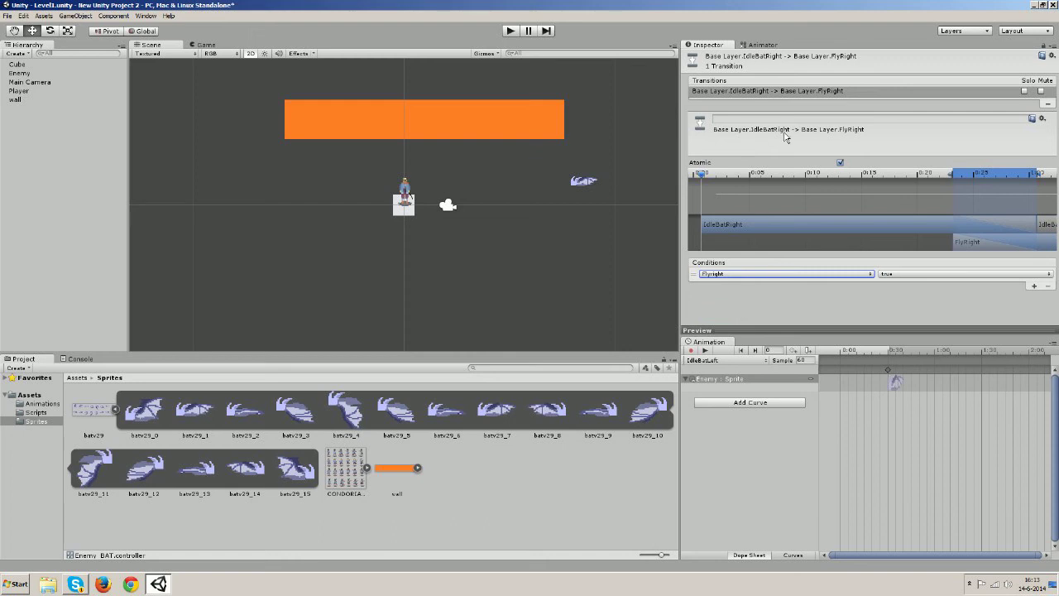
{"action": "left_click", "coordinate": [766, 45]}
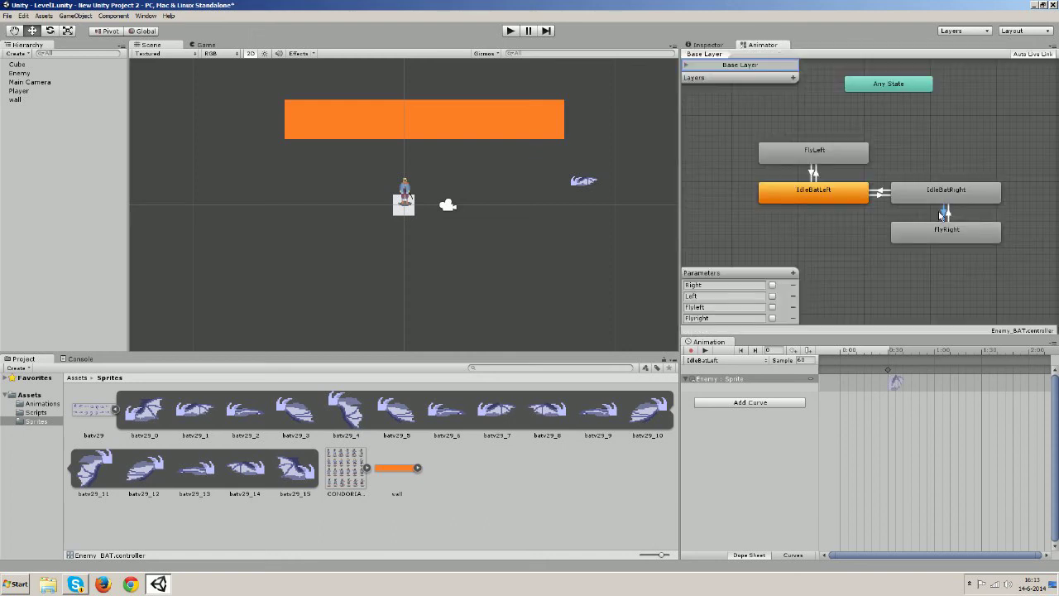
{"action": "left_click", "coordinate": [712, 44]}
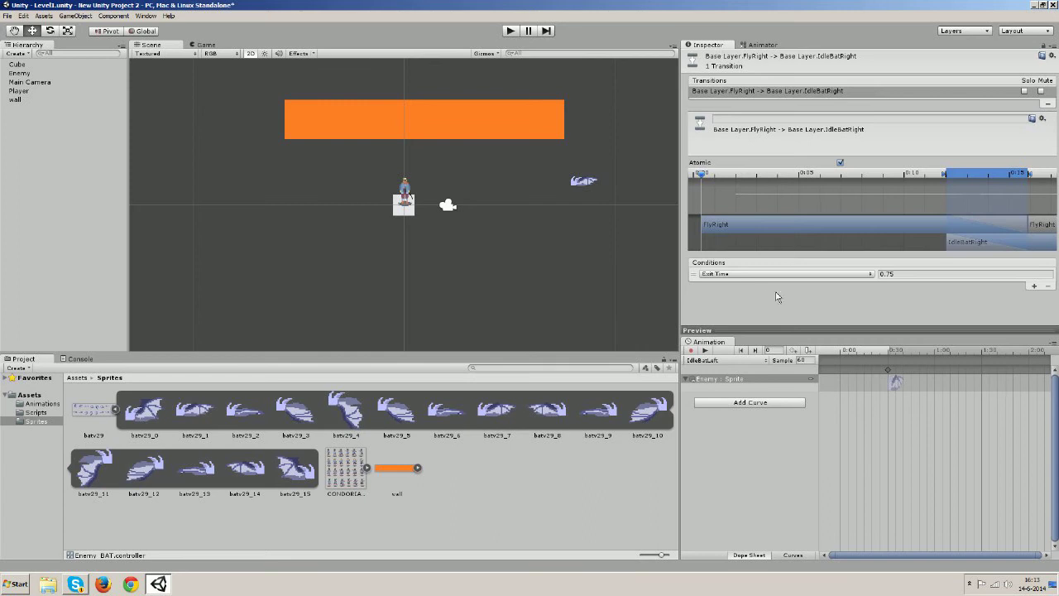
{"action": "left_click", "coordinate": [760, 274]}
{"action": "left_click", "coordinate": [725, 314]}
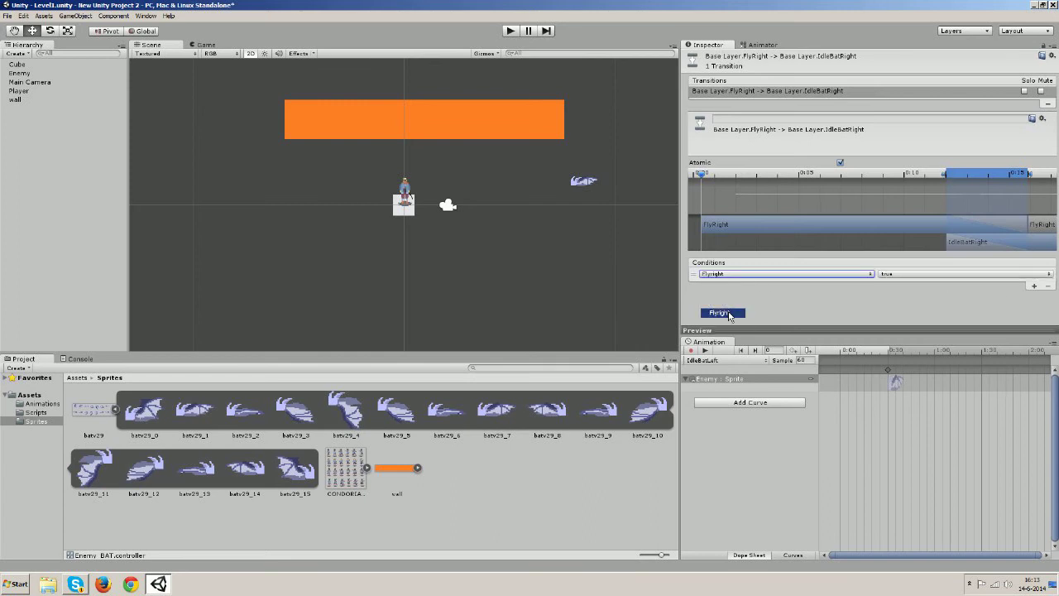
{"action": "left_click", "coordinate": [967, 271]}
{"action": "left_click", "coordinate": [907, 301]}
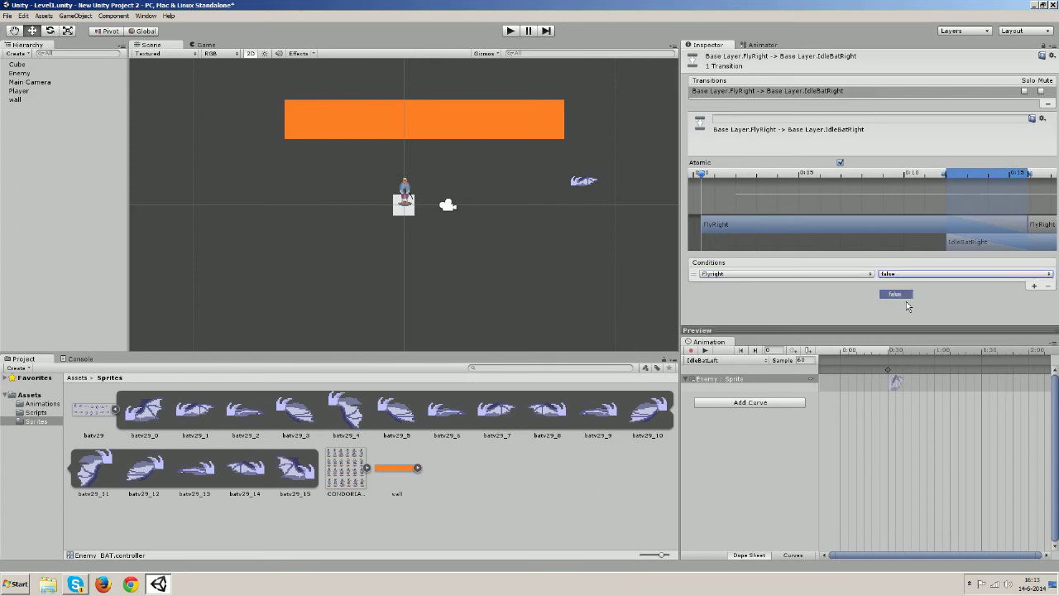
{"action": "left_click", "coordinate": [763, 45]}
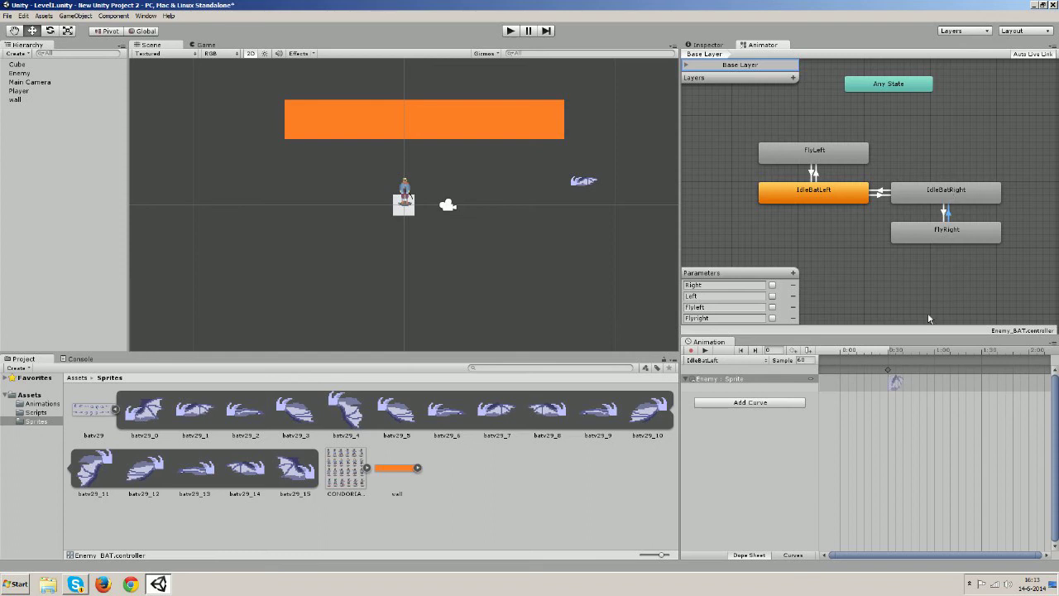
Key sprite batv29_8 into the IdleBatRight clip, then switch to the empty FlyLeft clip
{"action": "left_click", "coordinate": [764, 366]}
{"action": "left_click", "coordinate": [752, 361]}
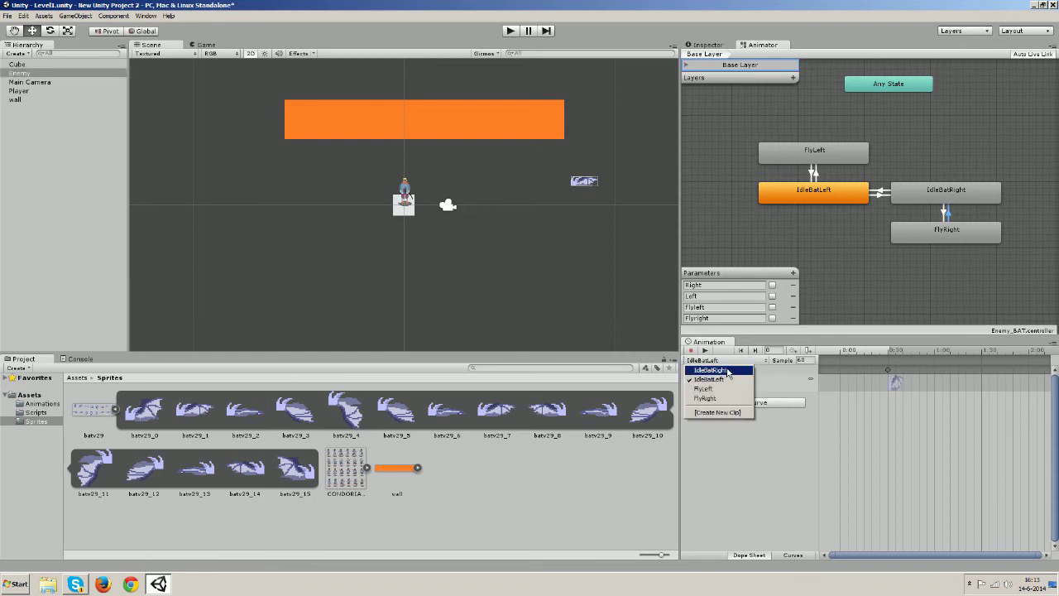
{"action": "left_click", "coordinate": [725, 370]}
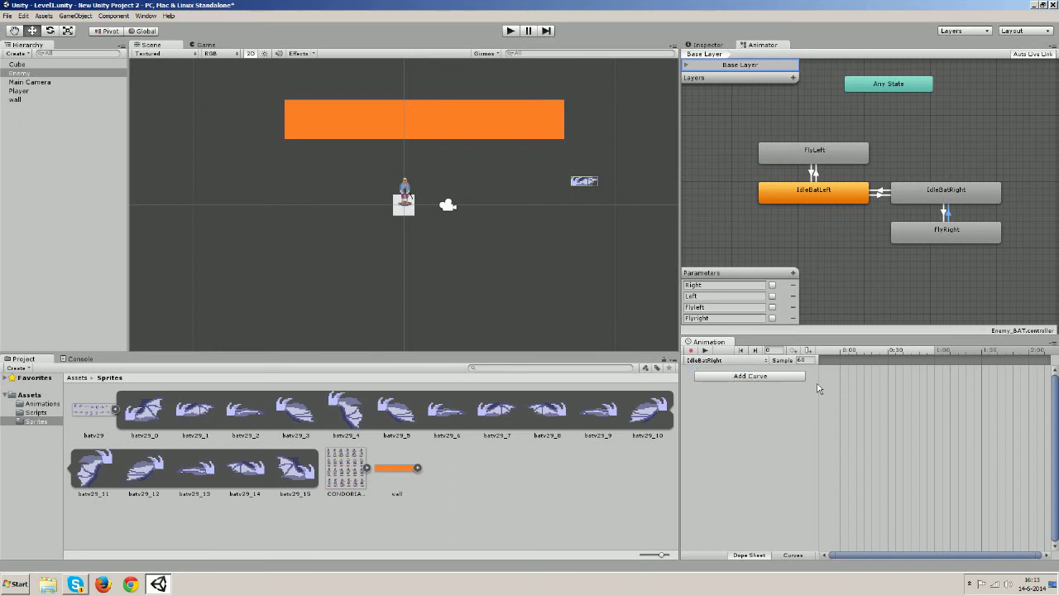
{"action": "left_click", "coordinate": [547, 423]}
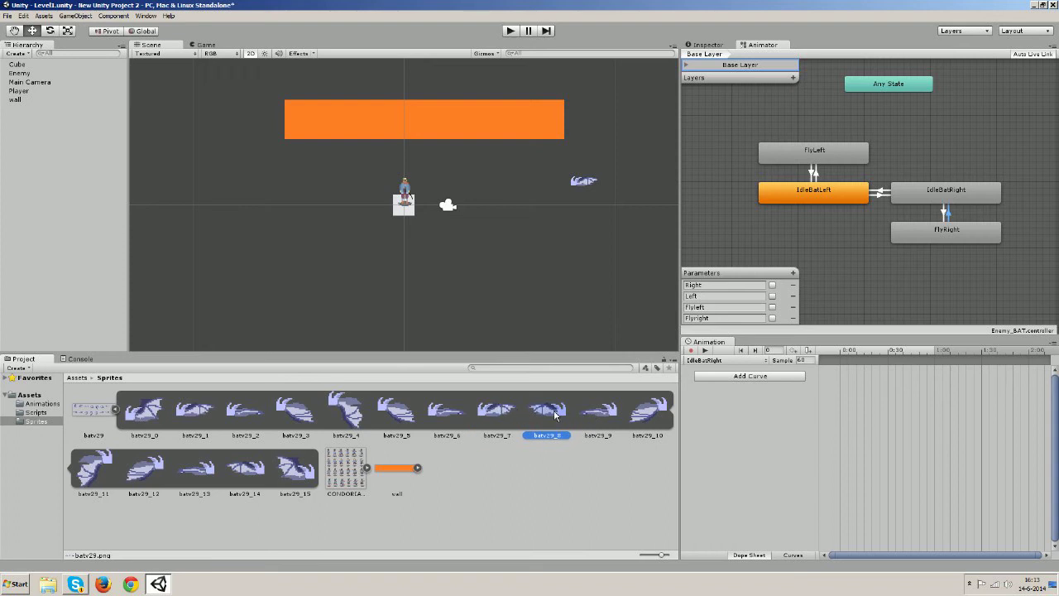
{"action": "left_click", "coordinate": [822, 376]}
{"action": "left_click_drag", "start_coordinate": [914, 374], "coordinate": [888, 370]}
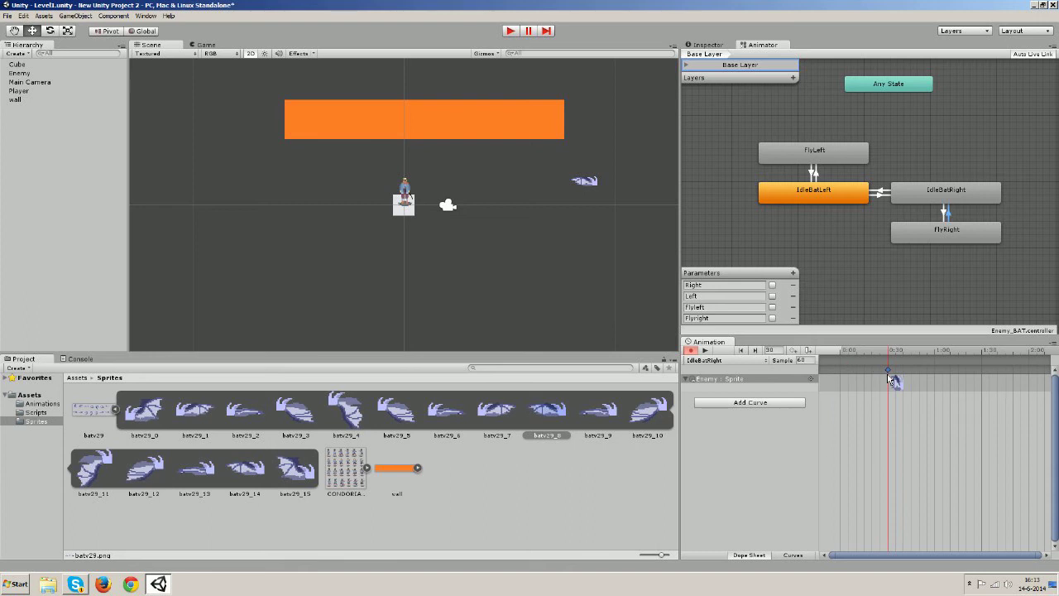
{"action": "left_click", "coordinate": [762, 364]}
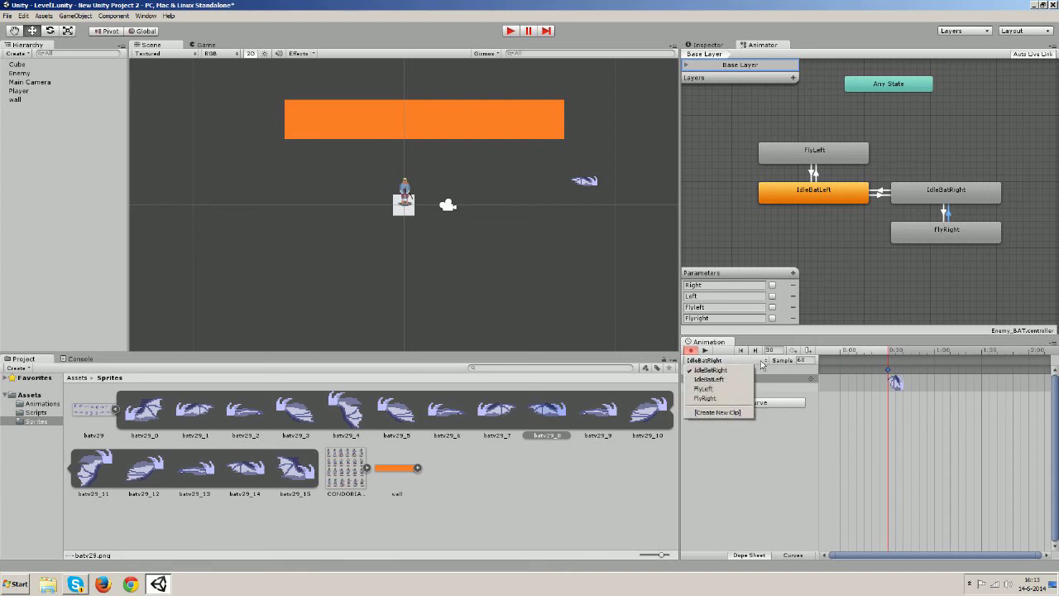
{"action": "left_click", "coordinate": [708, 389]}
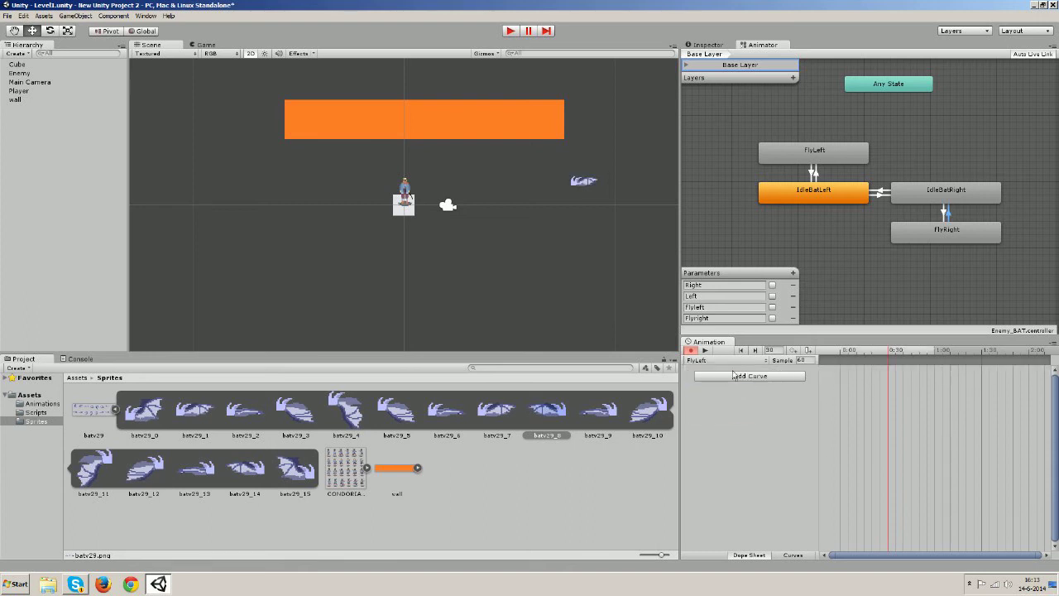
In FlyRight, delete the stray key and add sprites batv29_8, batv29_9 and the next frame
{"action": "left_click", "coordinate": [725, 361]}
{"action": "left_click", "coordinate": [704, 400]}
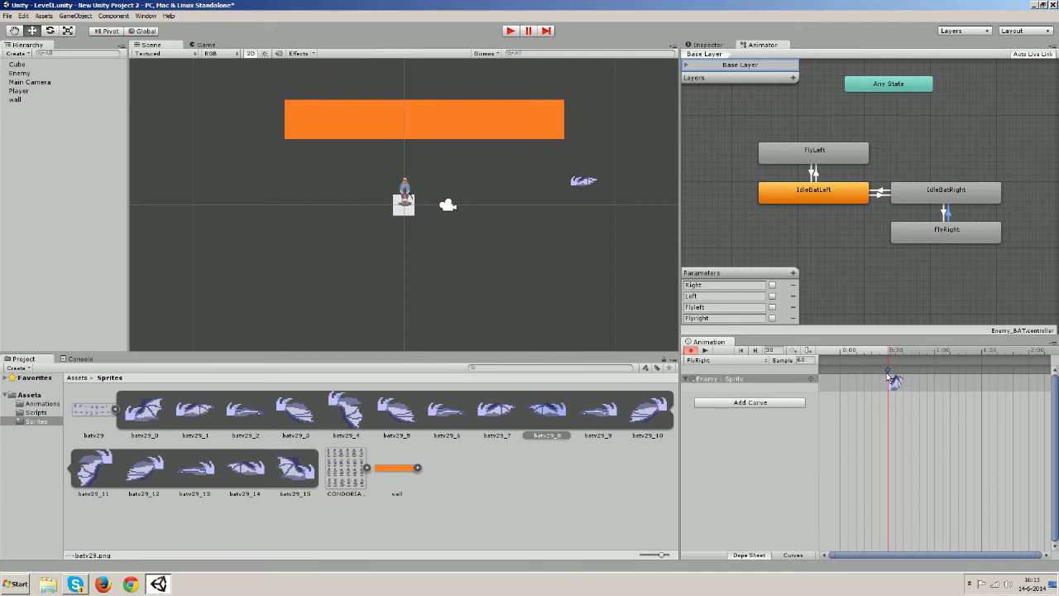
{"action": "key", "text": "Delete"}
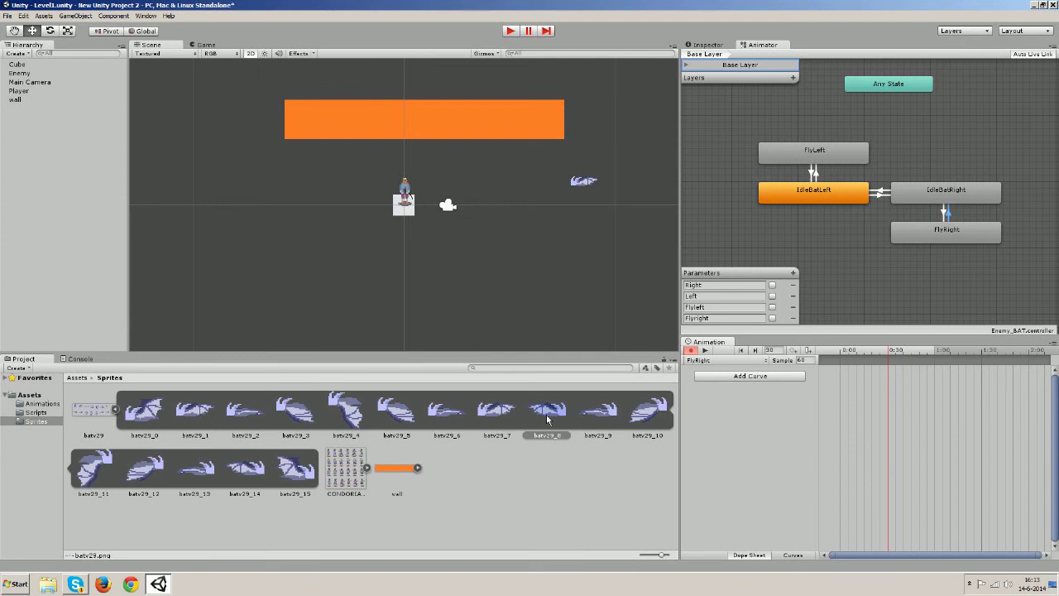
{"action": "left_click_drag", "start_coordinate": [547, 415], "coordinate": [842, 370]}
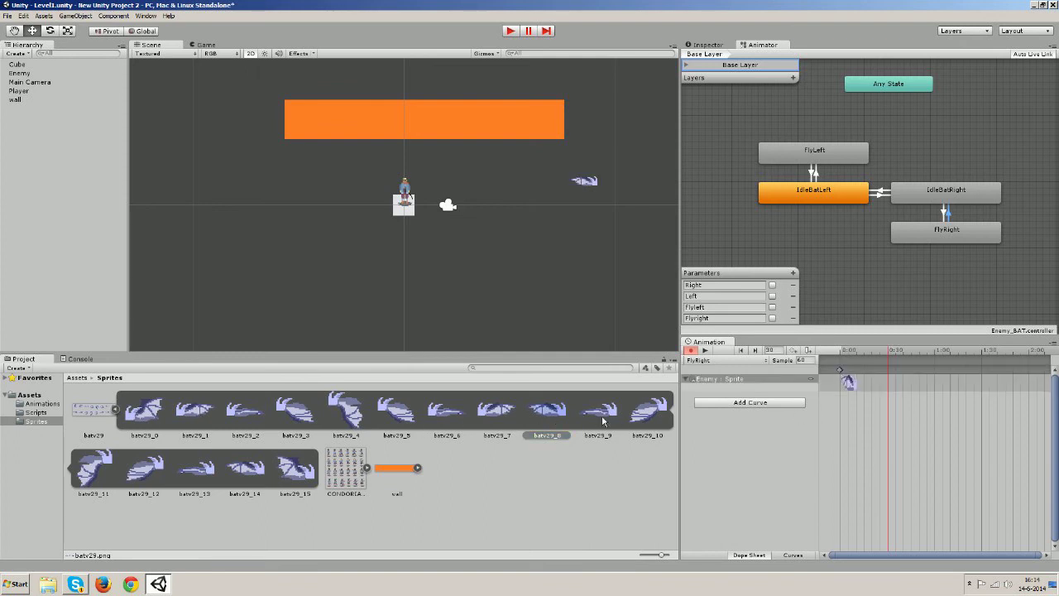
{"action": "left_click_drag", "start_coordinate": [601, 415], "coordinate": [866, 384]}
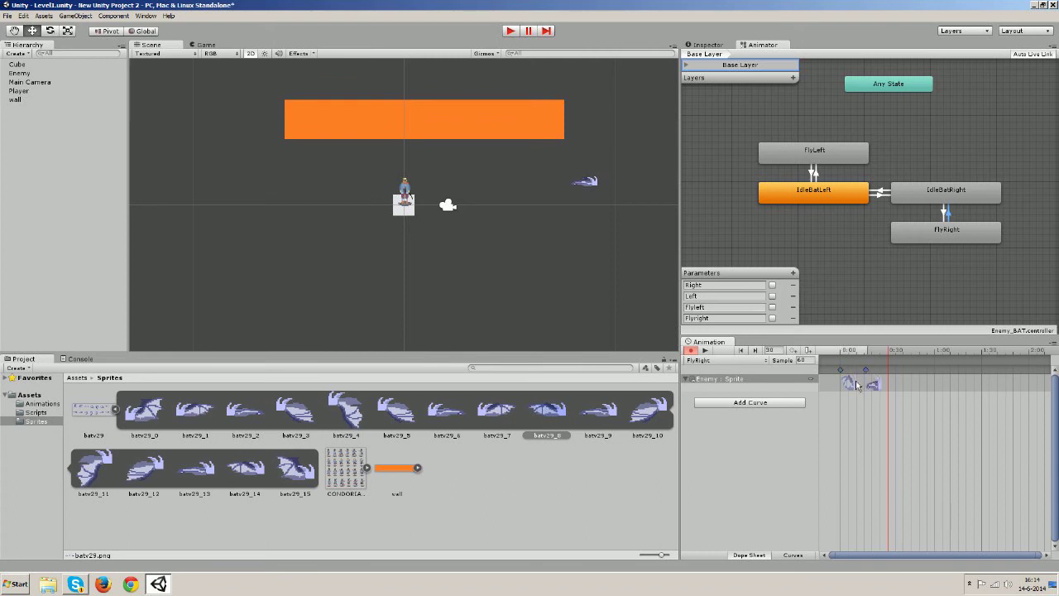
{"action": "left_click_drag", "start_coordinate": [604, 418], "coordinate": [886, 376]}
{"action": "left_click", "coordinate": [876, 392]}
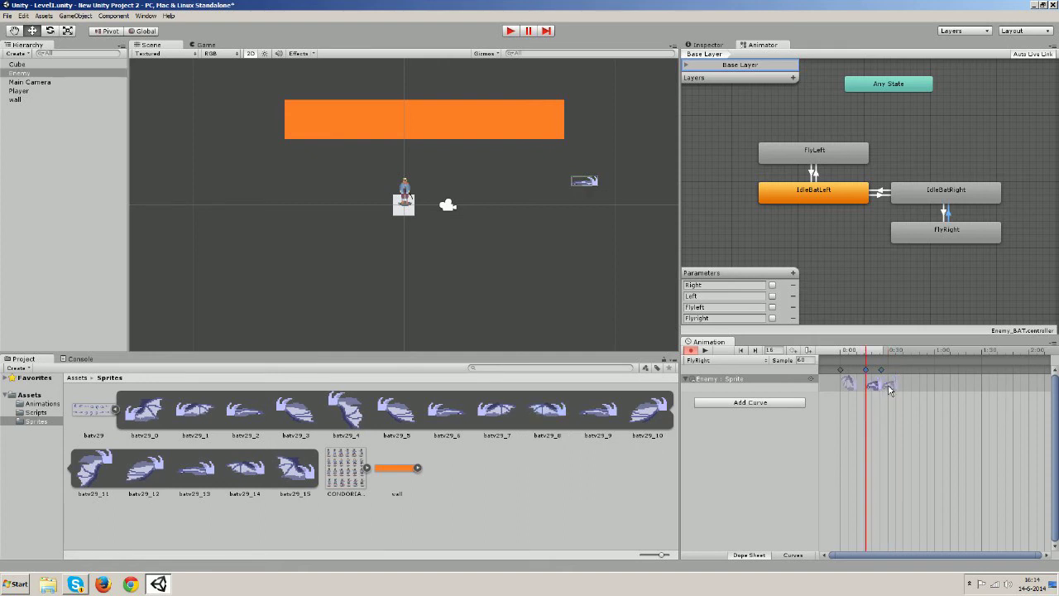
{"action": "left_click", "coordinate": [850, 386]}
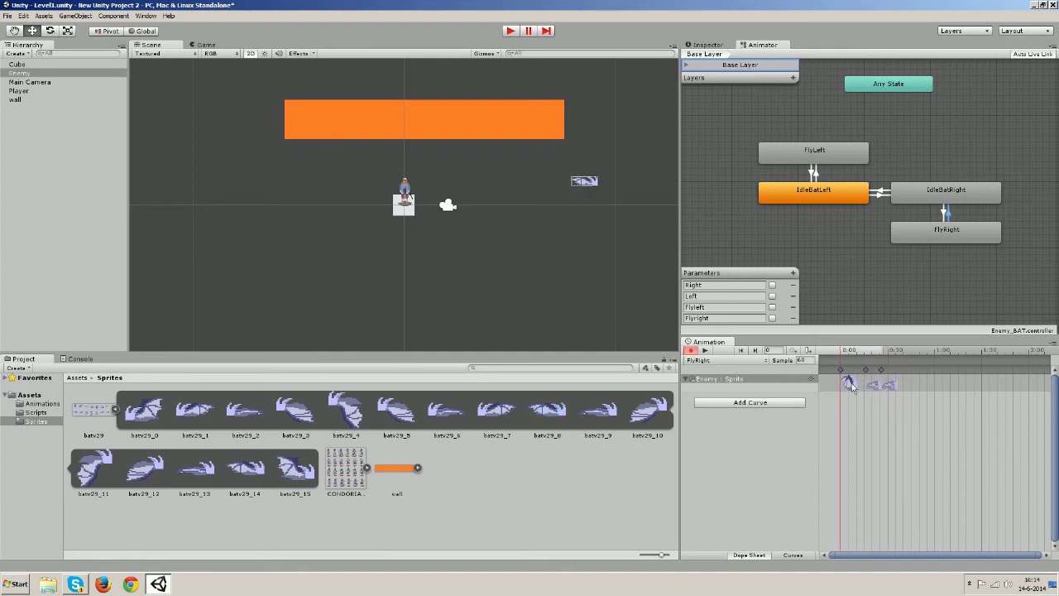
{"action": "left_click", "coordinate": [892, 386]}
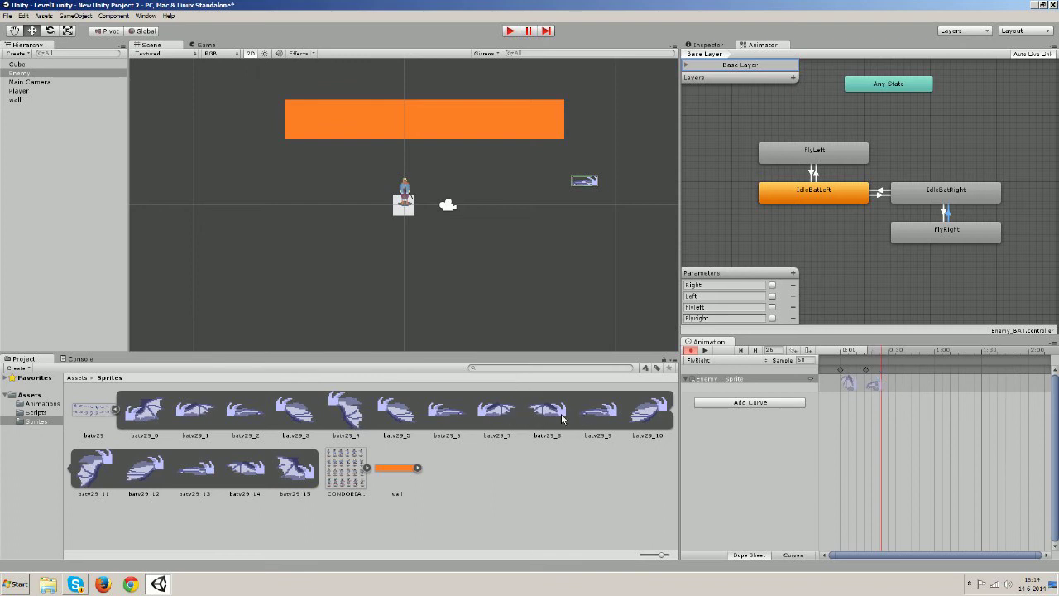
Add sprites batv29_10 through batv29_15 as further FlyRight frames
{"action": "left_click_drag", "start_coordinate": [651, 411], "coordinate": [894, 381]}
{"action": "left_click_drag", "start_coordinate": [86, 463], "coordinate": [910, 388]}
{"action": "left_click_drag", "start_coordinate": [160, 469], "coordinate": [927, 386]}
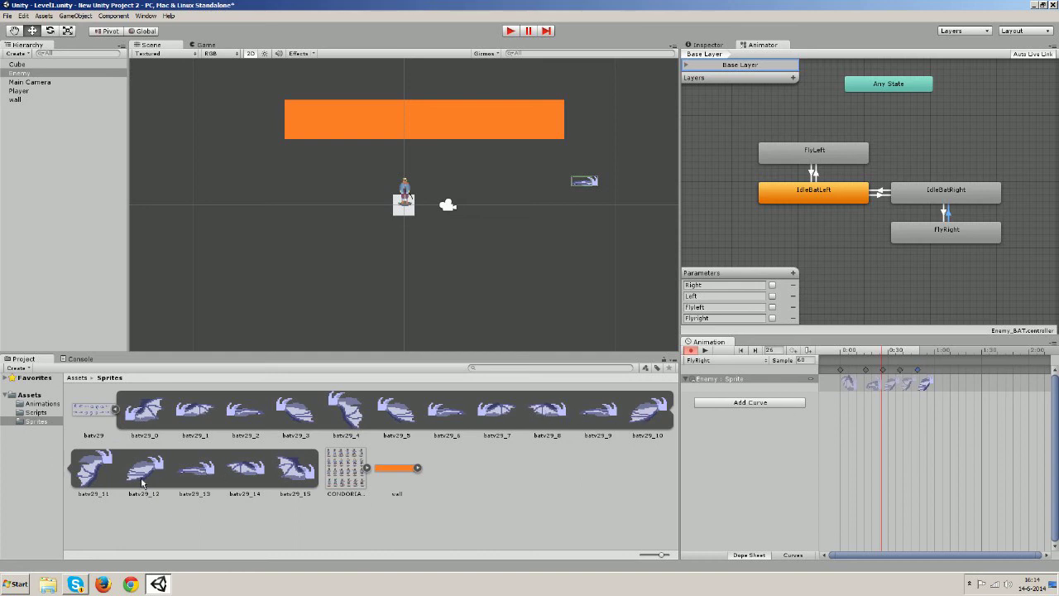
{"action": "left_click_drag", "start_coordinate": [201, 465], "coordinate": [840, 402]}
{"action": "left_click_drag", "start_coordinate": [949, 396], "coordinate": [941, 386]}
{"action": "left_click_drag", "start_coordinate": [245, 468], "coordinate": [974, 390]}
{"action": "left_click_drag", "start_coordinate": [296, 468], "coordinate": [974, 383]}
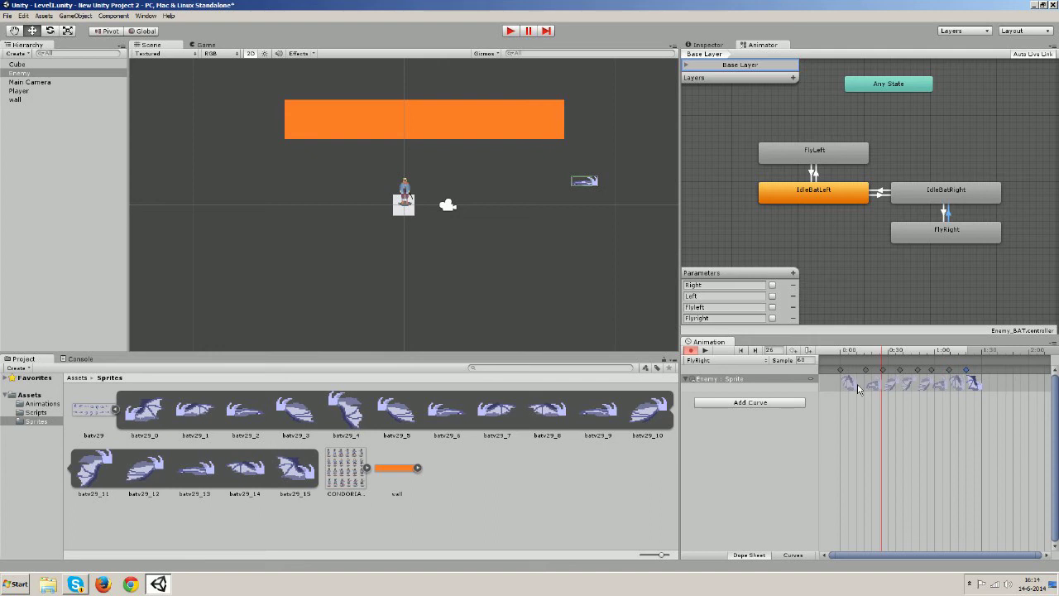
Space the FlyRight sprite keys at 10-frame intervals (10, 20, 30, 40, 50, 60)
{"action": "left_click_drag", "start_coordinate": [866, 370], "coordinate": [856, 372]}
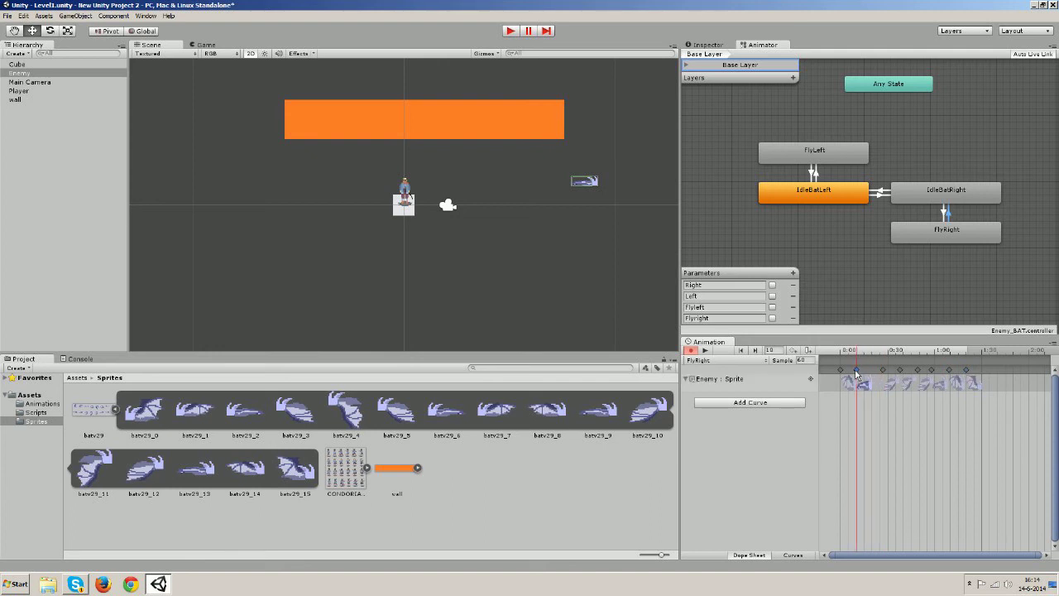
{"action": "left_click", "coordinate": [884, 371]}
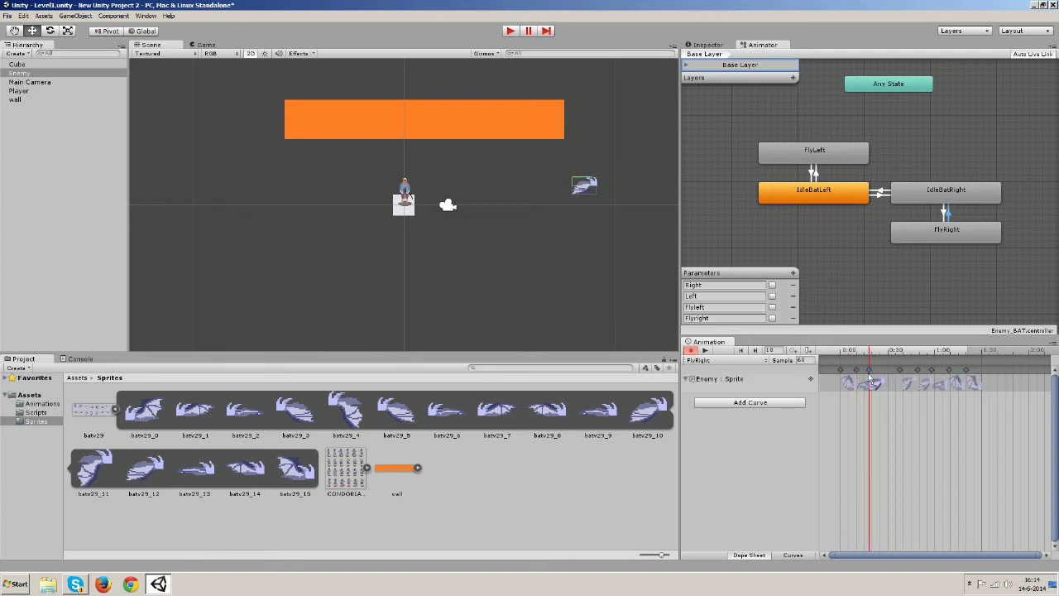
{"action": "left_click_drag", "start_coordinate": [884, 371], "coordinate": [951, 371]}
{"action": "left_click", "coordinate": [900, 371]}
{"action": "left_click", "coordinate": [919, 371]}
{"action": "left_click", "coordinate": [931, 370]}
{"action": "left_click", "coordinate": [949, 371]}
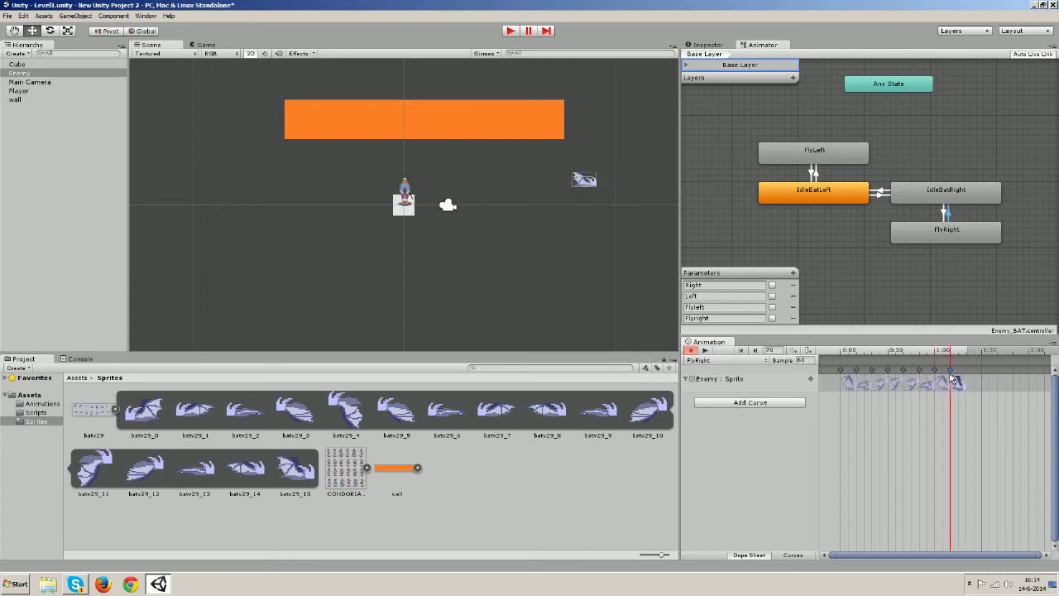
Preview FlyRight, raise its sample rate from 60 to 120, and preview the faster flap
{"action": "left_click", "coordinate": [706, 351]}
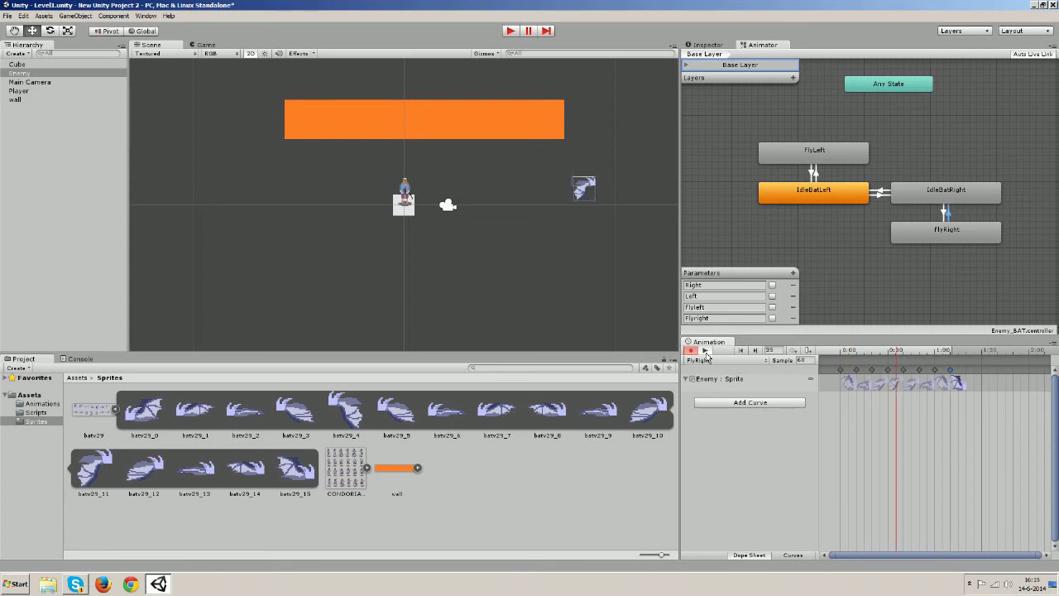
{"action": "left_click", "coordinate": [706, 351]}
{"action": "left_click", "coordinate": [801, 361]}
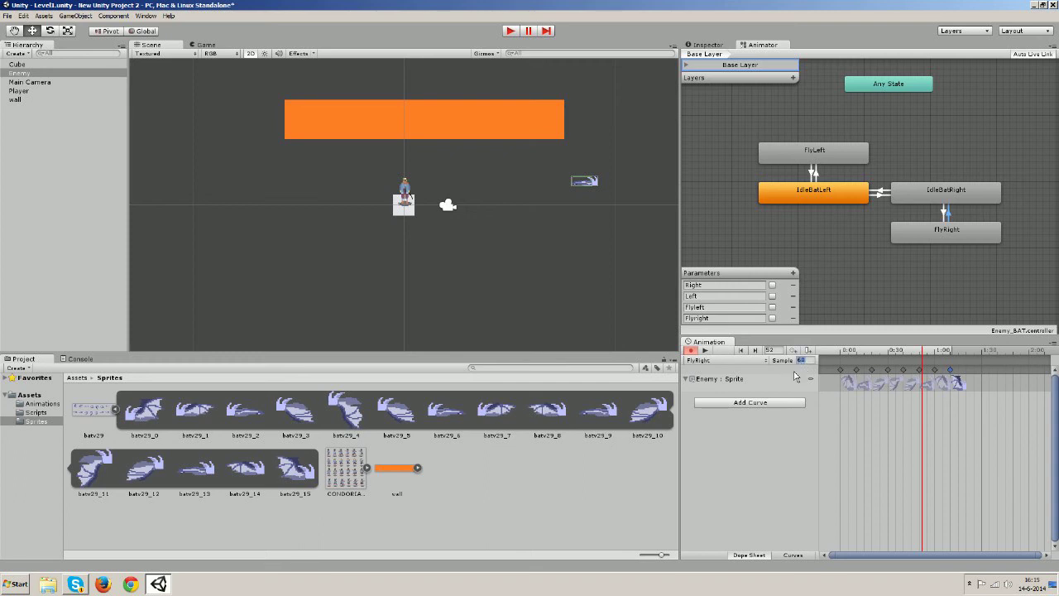
{"action": "type", "text": "120"}
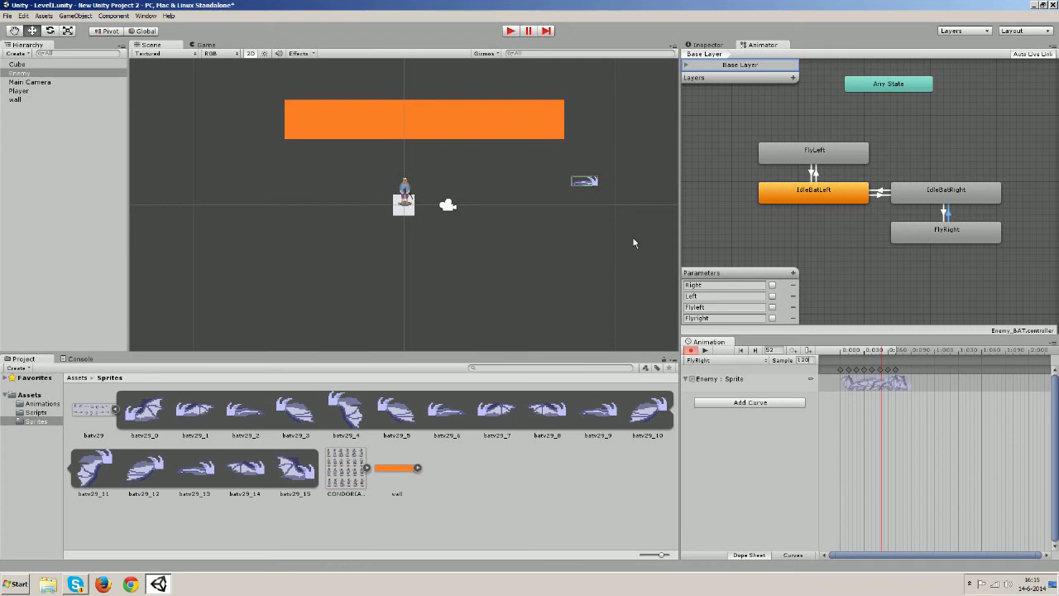
{"action": "left_click", "coordinate": [705, 351]}
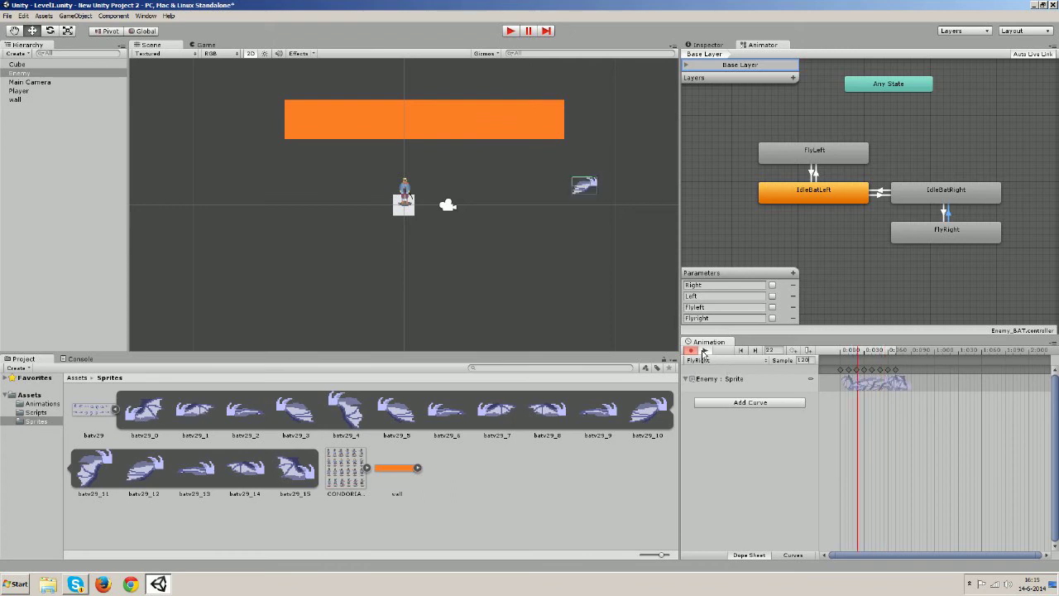
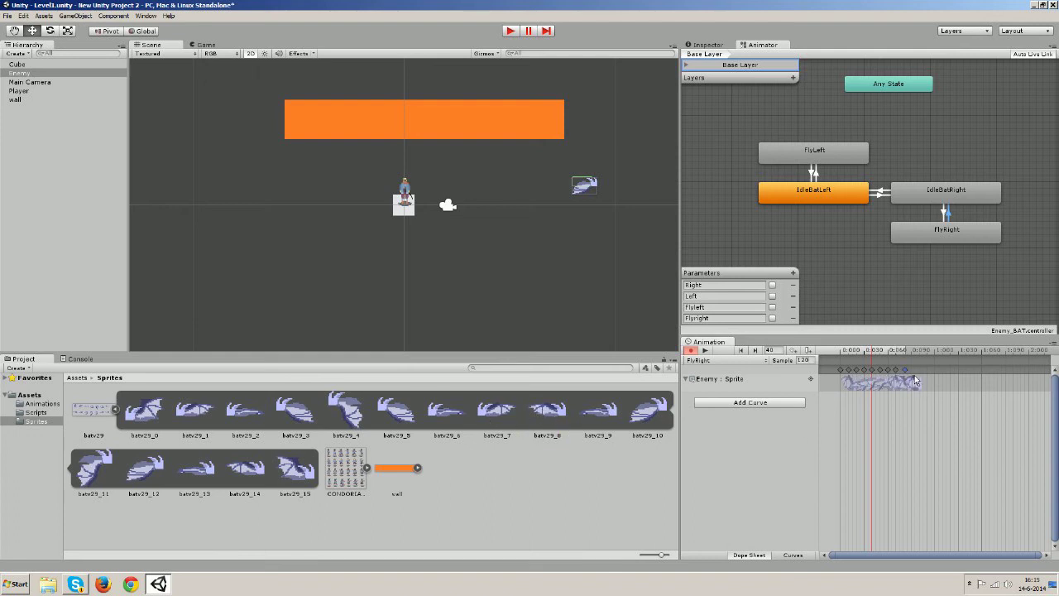
Set the FlyRight clip's sample rate back to 60 and preview the animation
{"action": "left_click", "coordinate": [805, 361]}
{"action": "type", "text": "60"}
{"action": "key", "text": "Return"}
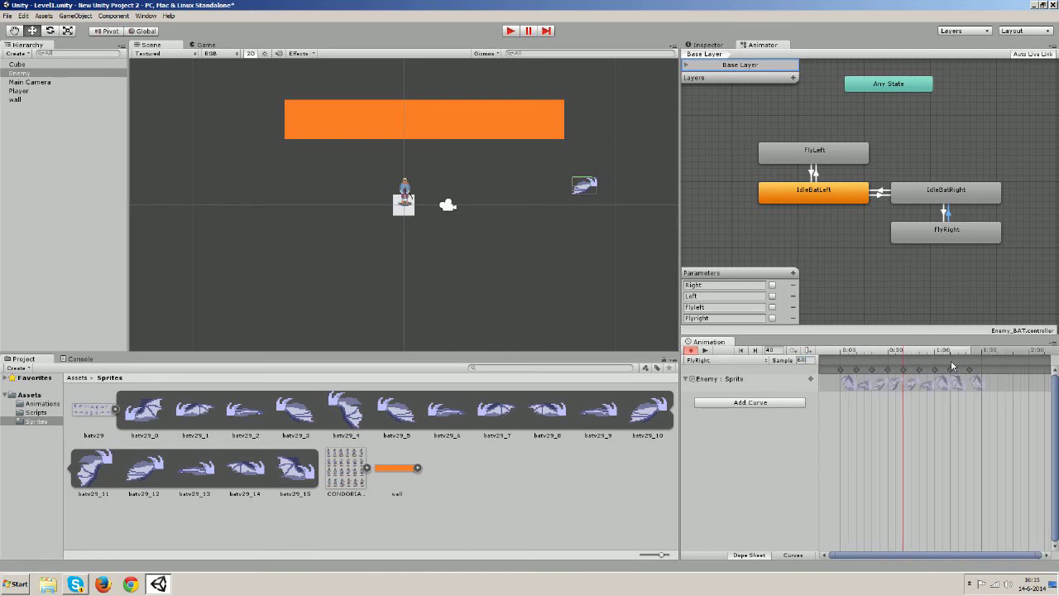
{"action": "left_click", "coordinate": [969, 371]}
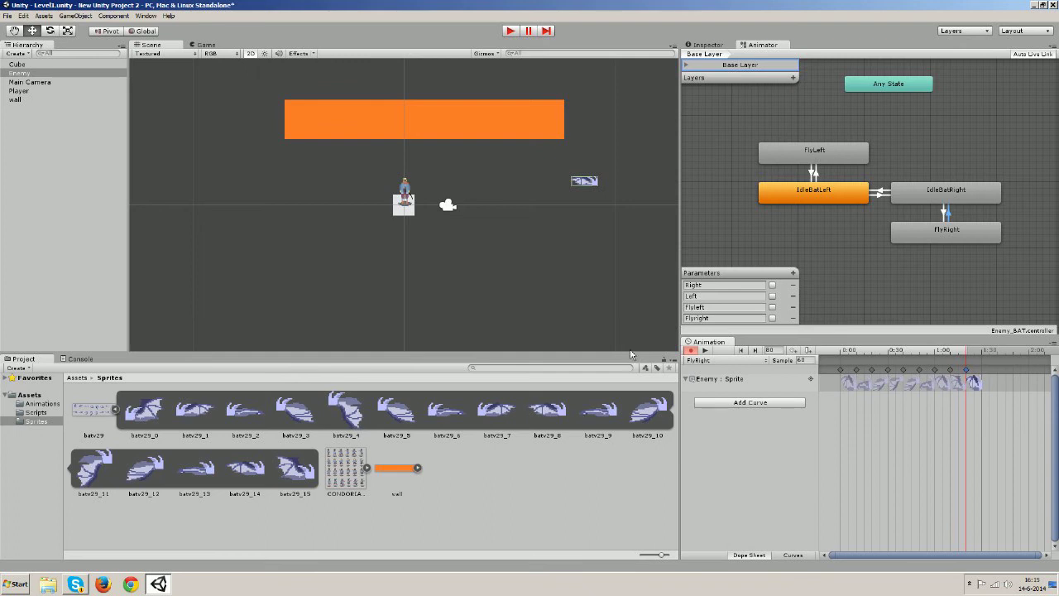
{"action": "left_click", "coordinate": [706, 350]}
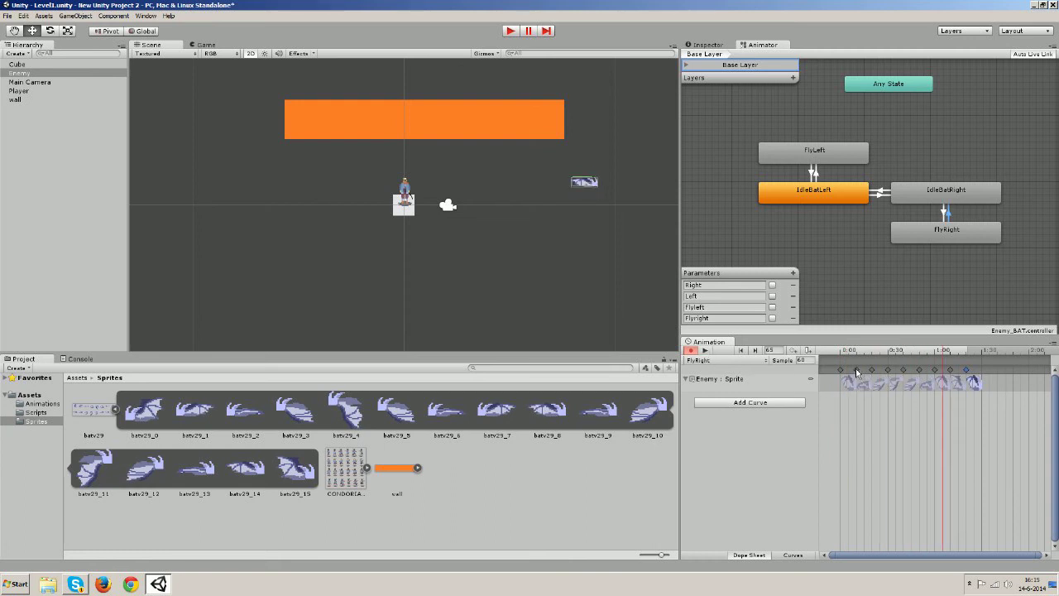
Drag FlyRight's sprite keyframes earlier into a tighter sequence and preview the retimed flap
{"action": "left_click_drag", "start_coordinate": [856, 371], "coordinate": [864, 371]}
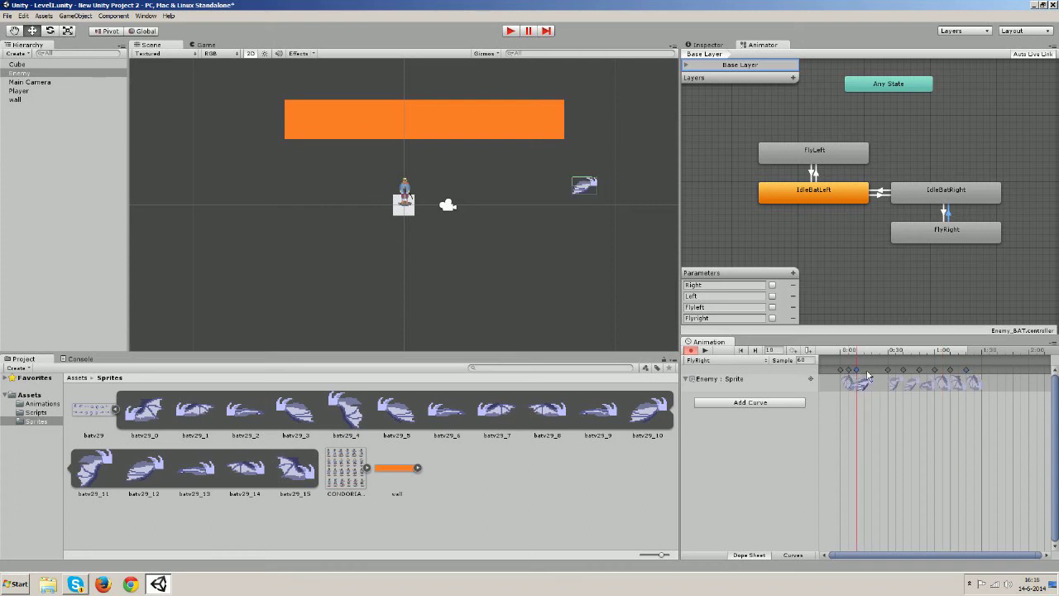
{"action": "mouse_move", "coordinate": [888, 375]}
{"action": "left_mouse_down"}
{"action": "mouse_move", "coordinate": [875, 382]}
{"action": "mouse_move", "coordinate": [897, 379]}
{"action": "mouse_move", "coordinate": [873, 380]}
{"action": "mouse_move", "coordinate": [934, 375]}
{"action": "mouse_move", "coordinate": [896, 375]}
{"action": "left_mouse_up"}
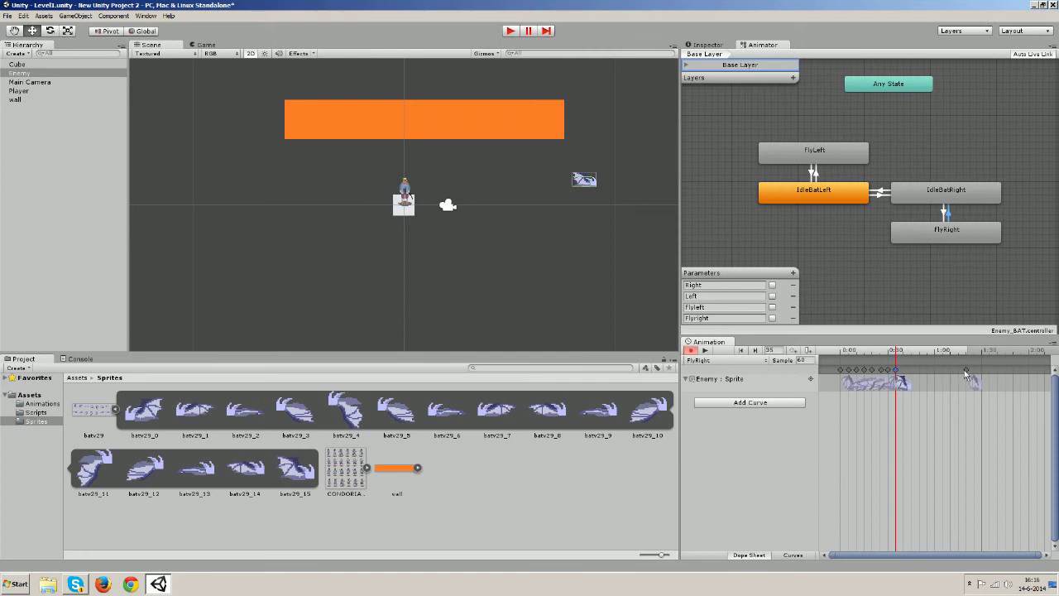
{"action": "left_click_drag", "start_coordinate": [966, 374], "coordinate": [904, 378]}
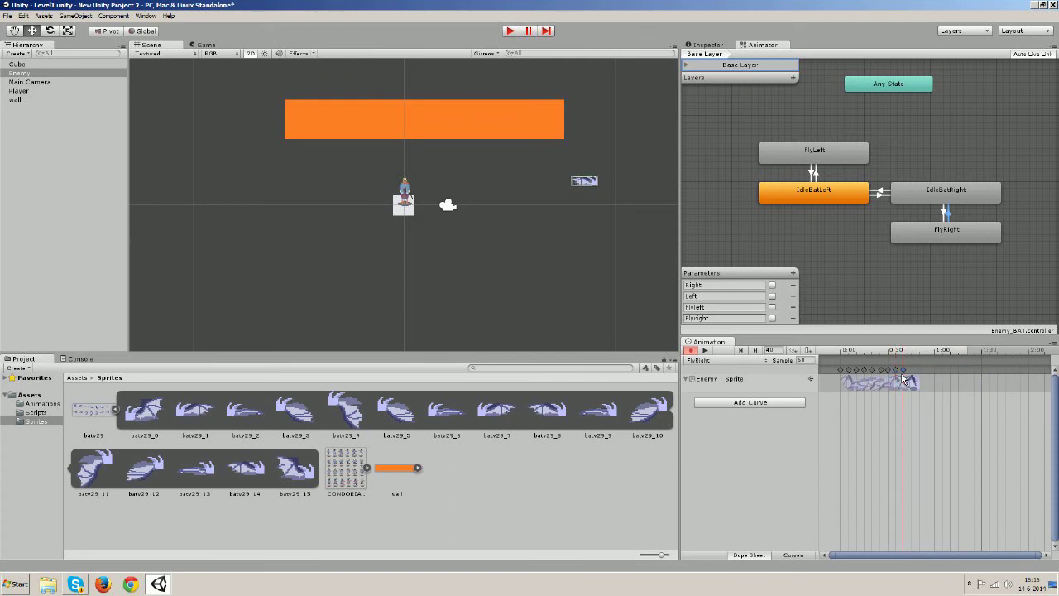
{"action": "left_click", "coordinate": [705, 350]}
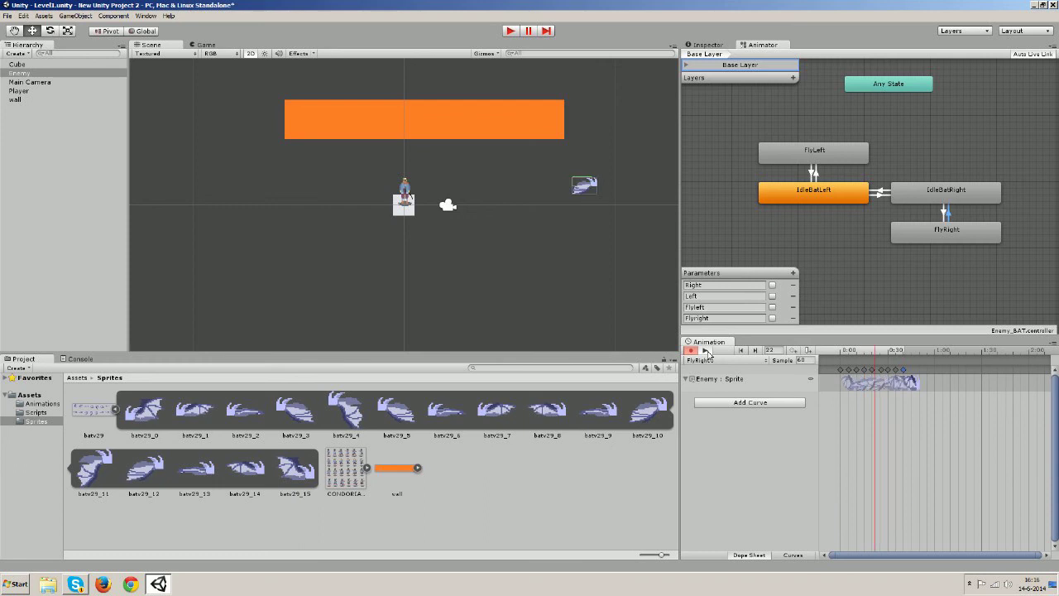
Switch to the FlyLeft clip and add sprites batv29_7 down to batv29_0, then batv29_7 again
{"action": "left_click", "coordinate": [702, 361]}
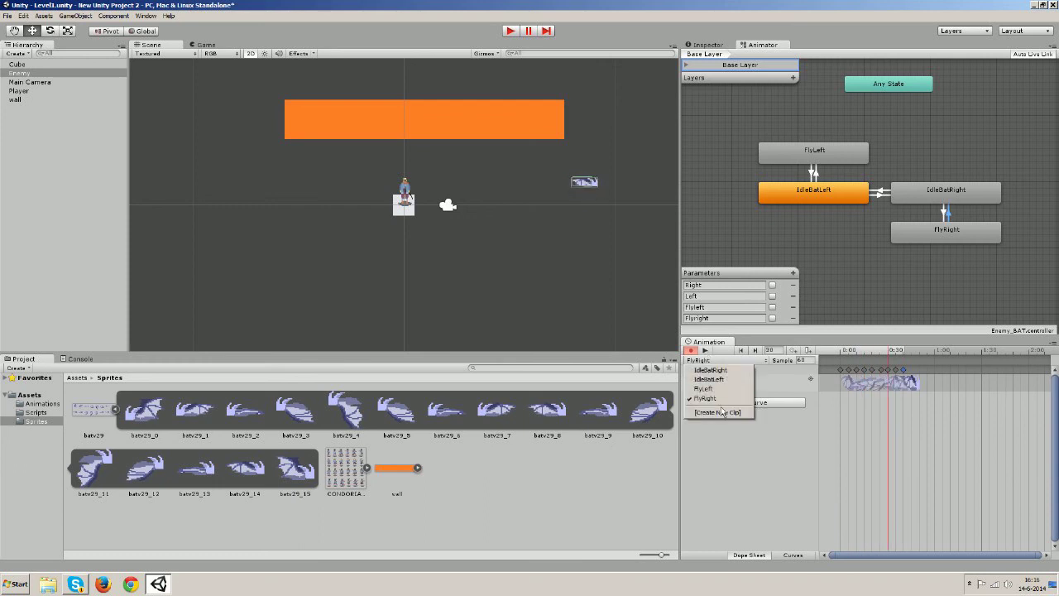
{"action": "left_click", "coordinate": [702, 389]}
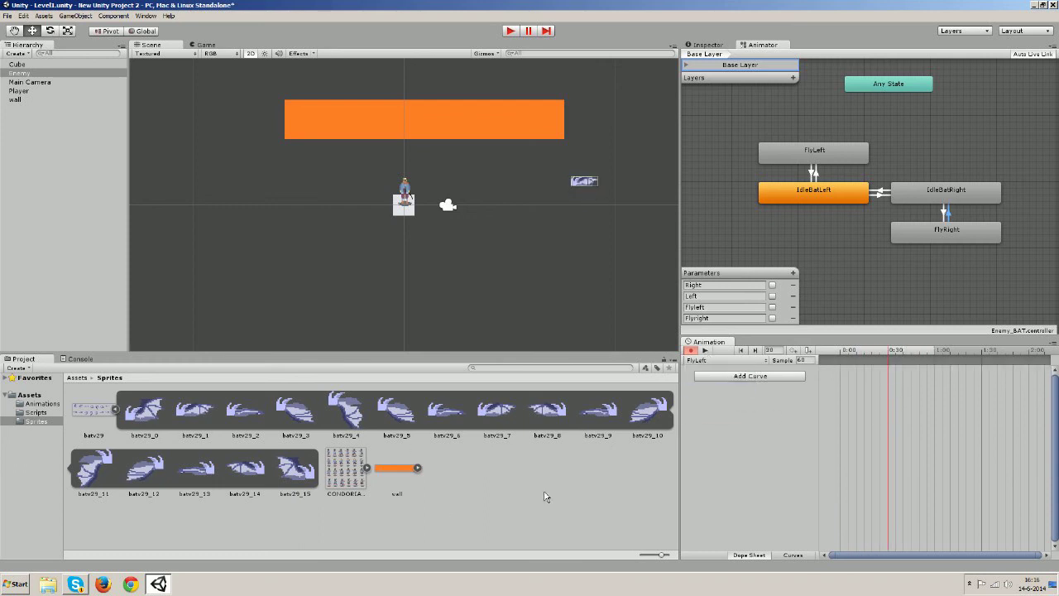
{"action": "left_click_drag", "start_coordinate": [502, 410], "coordinate": [845, 372]}
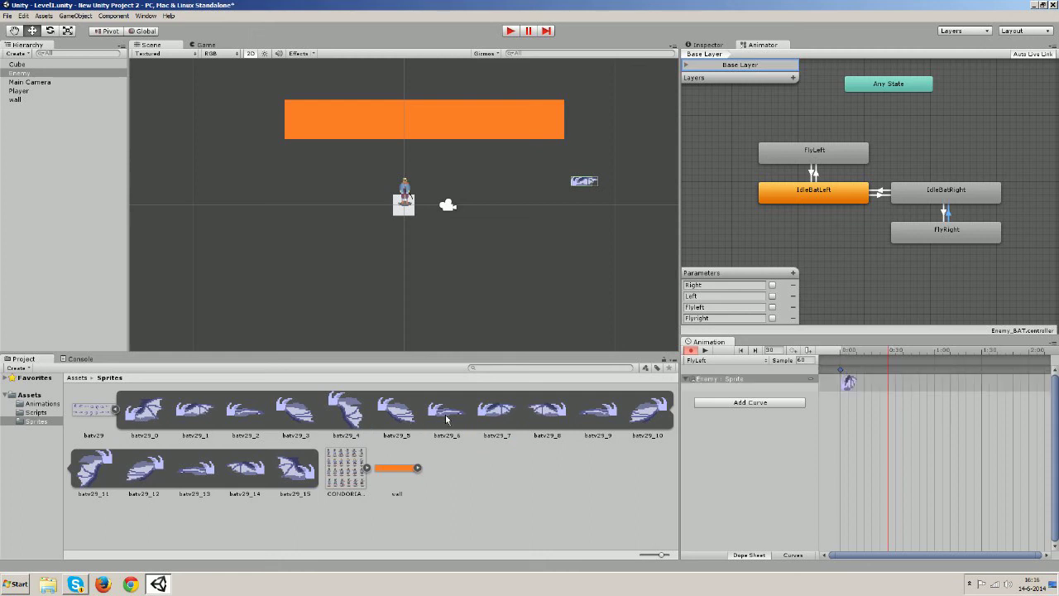
{"action": "left_click_drag", "start_coordinate": [441, 414], "coordinate": [861, 382]}
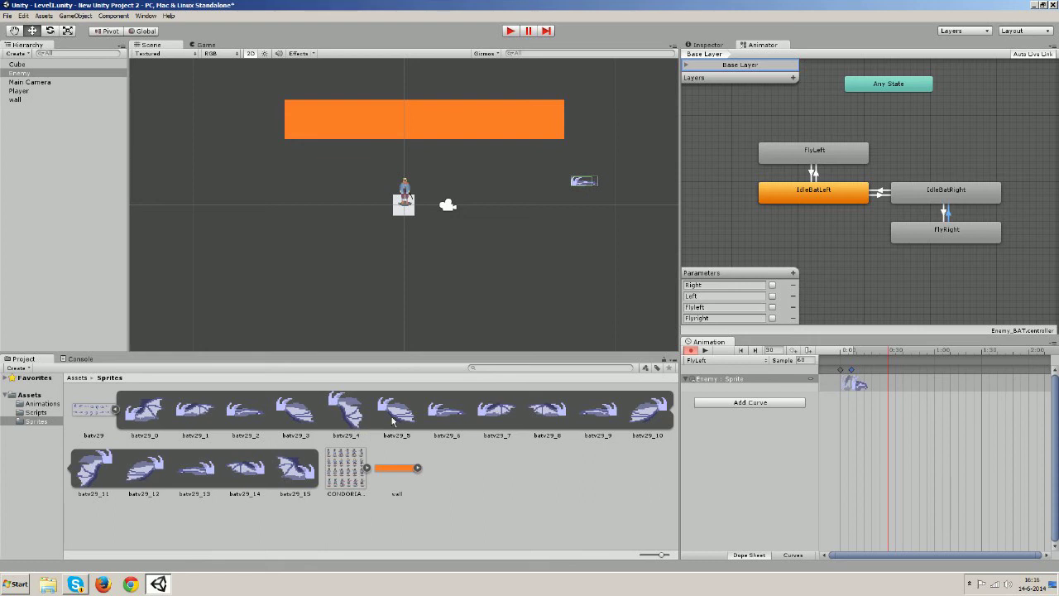
{"action": "left_click_drag", "start_coordinate": [396, 418], "coordinate": [864, 384]}
{"action": "left_click_drag", "start_coordinate": [348, 416], "coordinate": [874, 385]}
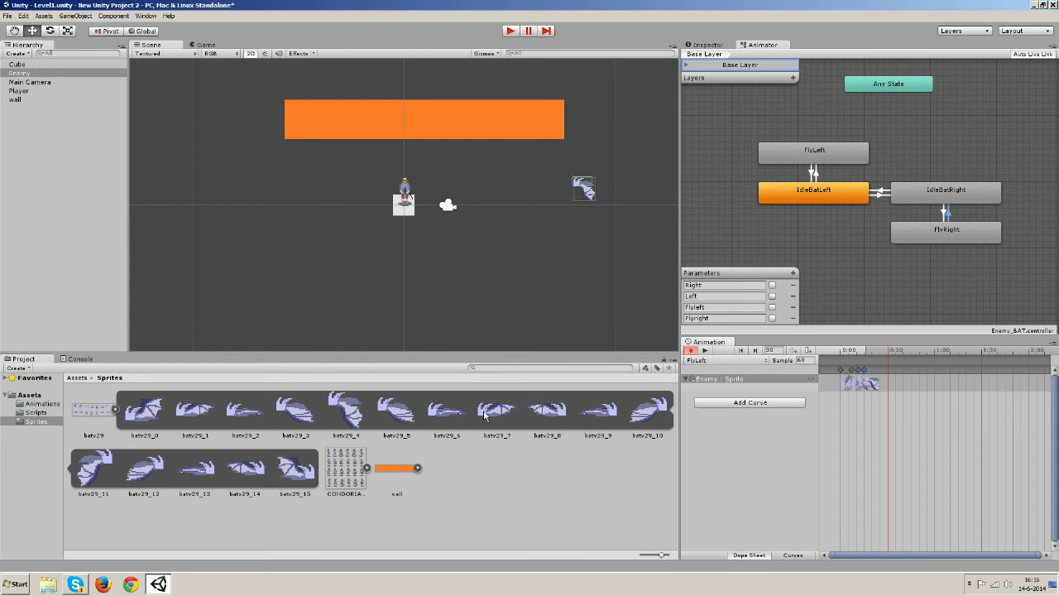
{"action": "left_click_drag", "start_coordinate": [287, 427], "coordinate": [879, 384]}
{"action": "left_click_drag", "start_coordinate": [246, 428], "coordinate": [879, 386]}
{"action": "left_click_drag", "start_coordinate": [198, 426], "coordinate": [893, 382]}
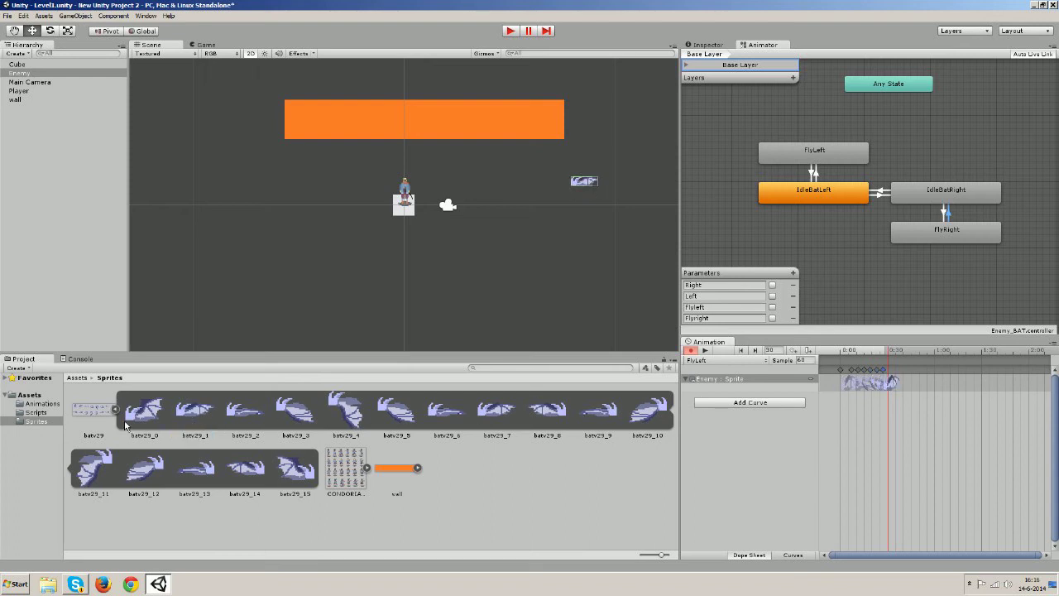
{"action": "left_click_drag", "start_coordinate": [140, 424], "coordinate": [894, 383]}
{"action": "left_click_drag", "start_coordinate": [493, 417], "coordinate": [914, 385]}
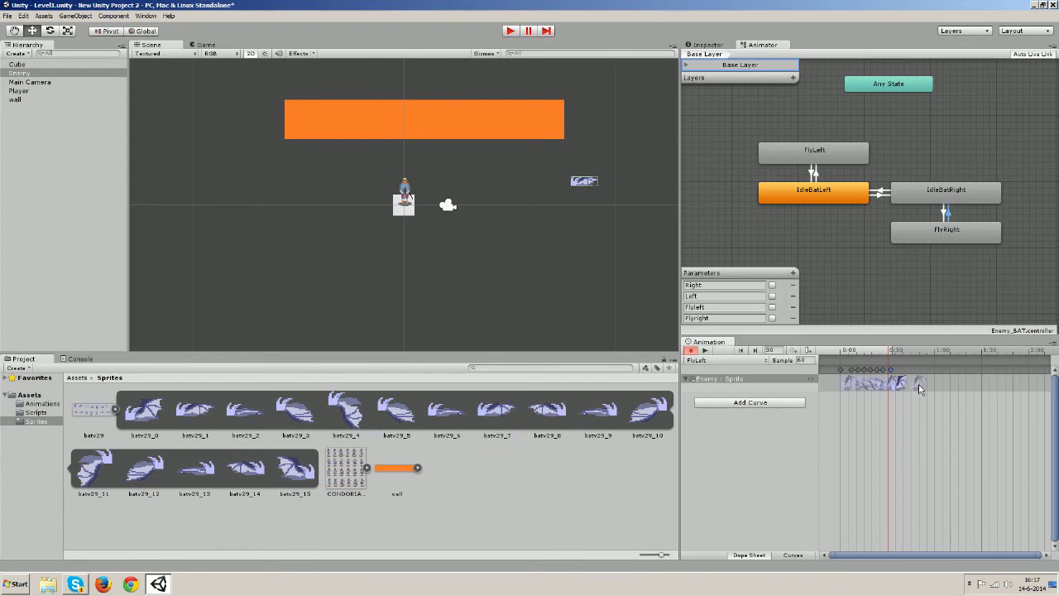
Move the second FlyLeft keyframe to frame 5 and check the keyframes through frame 30
{"action": "left_click", "coordinate": [850, 372]}
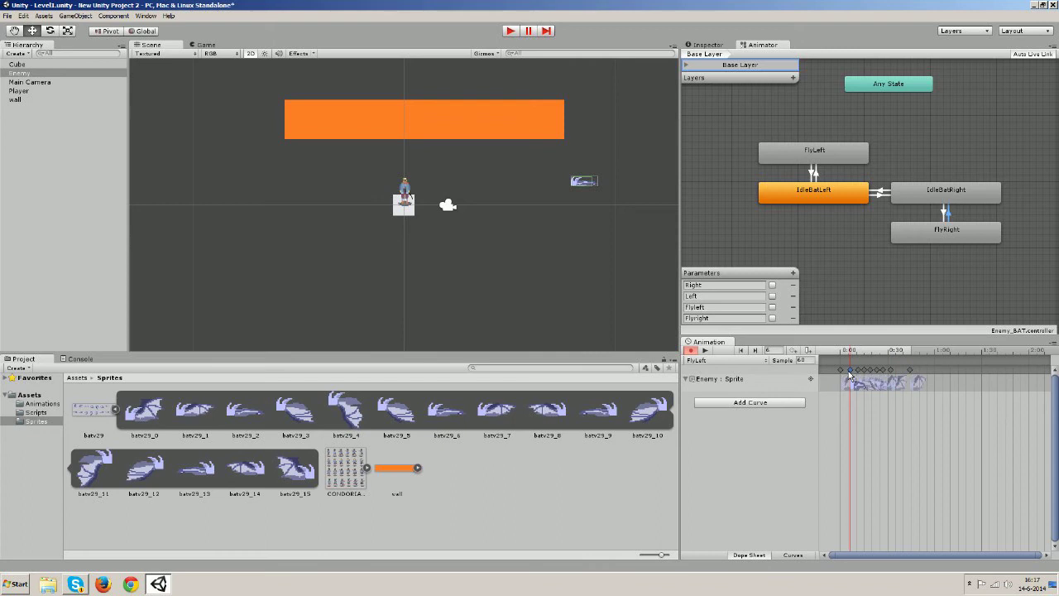
{"action": "left_click_drag", "start_coordinate": [850, 372], "coordinate": [857, 372]}
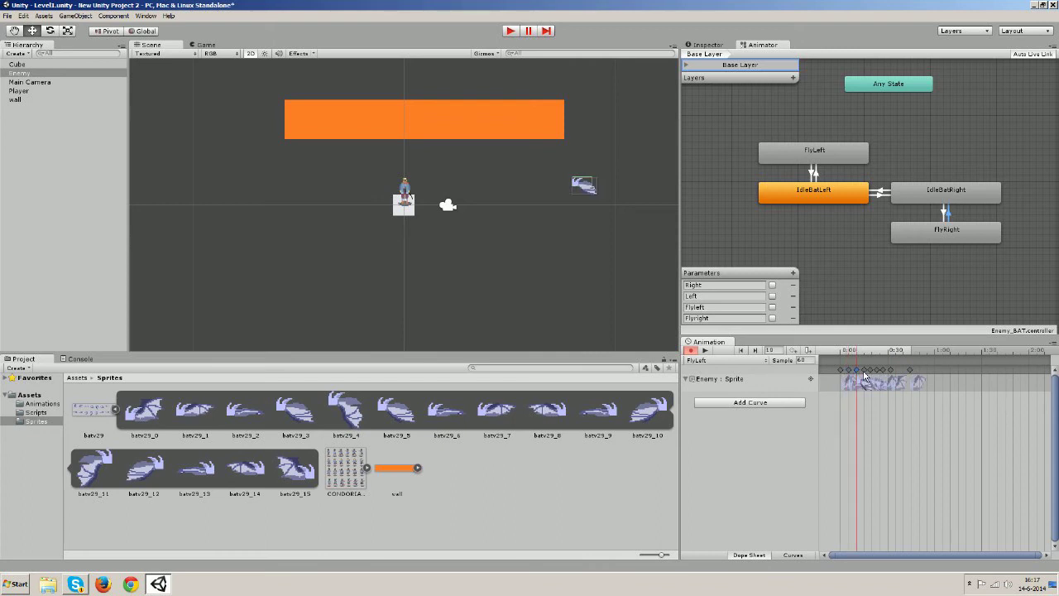
{"action": "left_click", "coordinate": [865, 372]}
{"action": "left_click", "coordinate": [873, 372]}
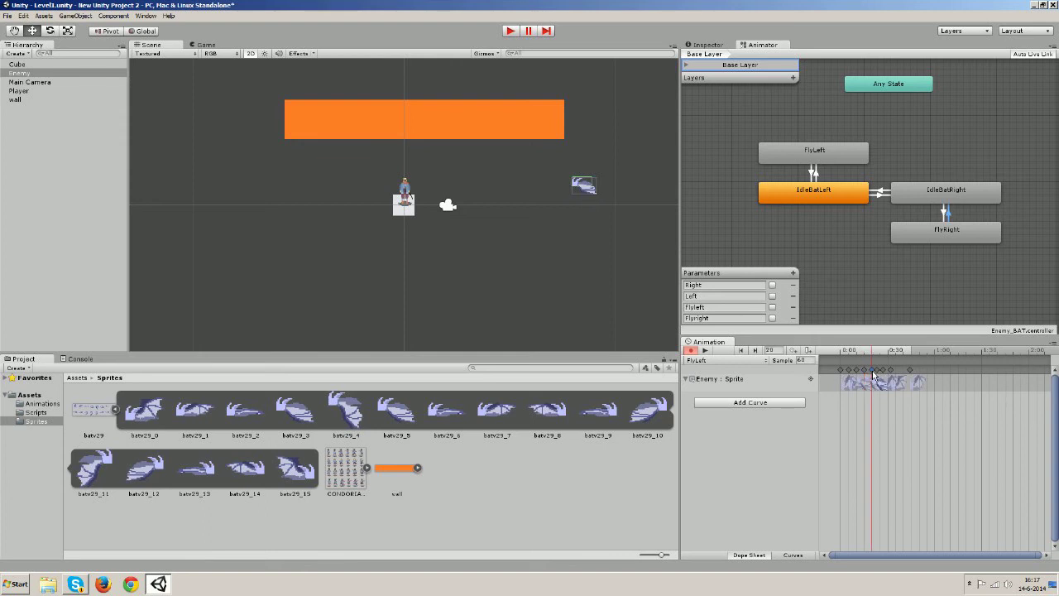
{"action": "left_click", "coordinate": [881, 371]}
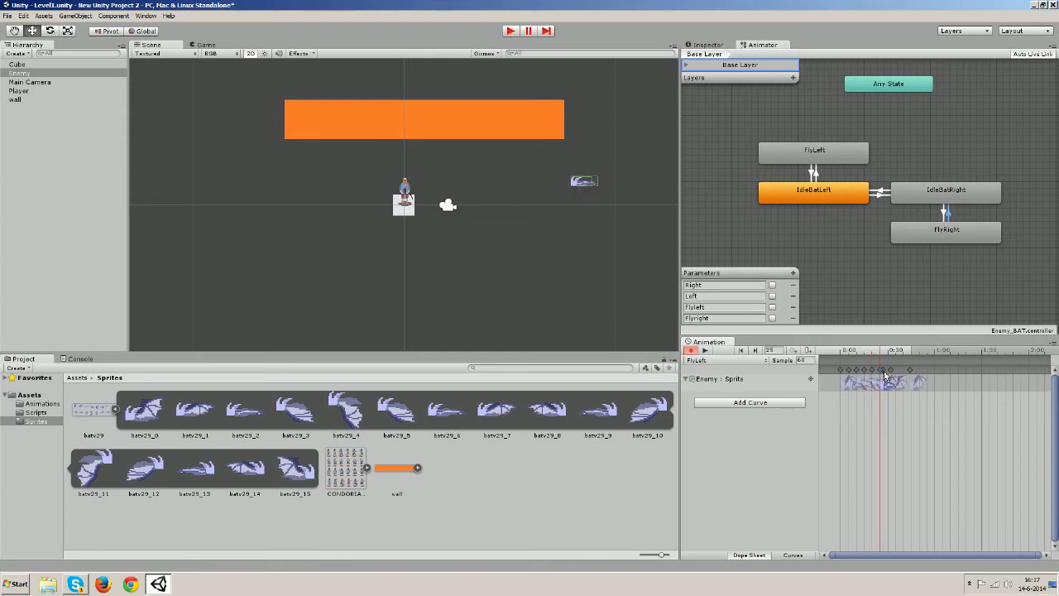
{"action": "left_click", "coordinate": [885, 372]}
{"action": "left_click", "coordinate": [891, 372]}
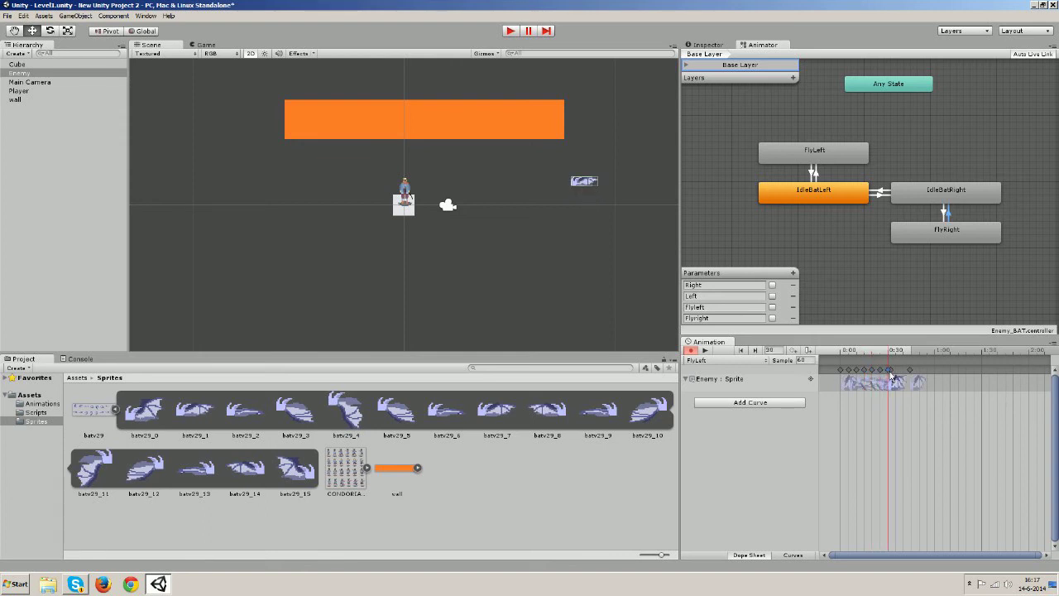
Check the later poses, set the last FlyLeft keyframe to frame 40, and preview the clip
{"action": "left_click", "coordinate": [892, 371]}
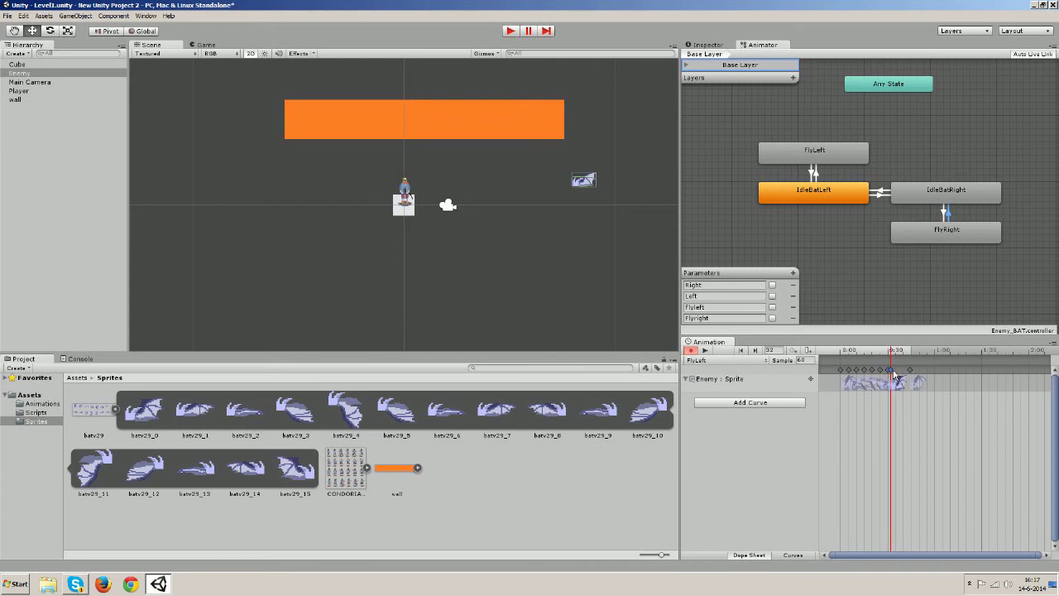
{"action": "left_click", "coordinate": [898, 371]}
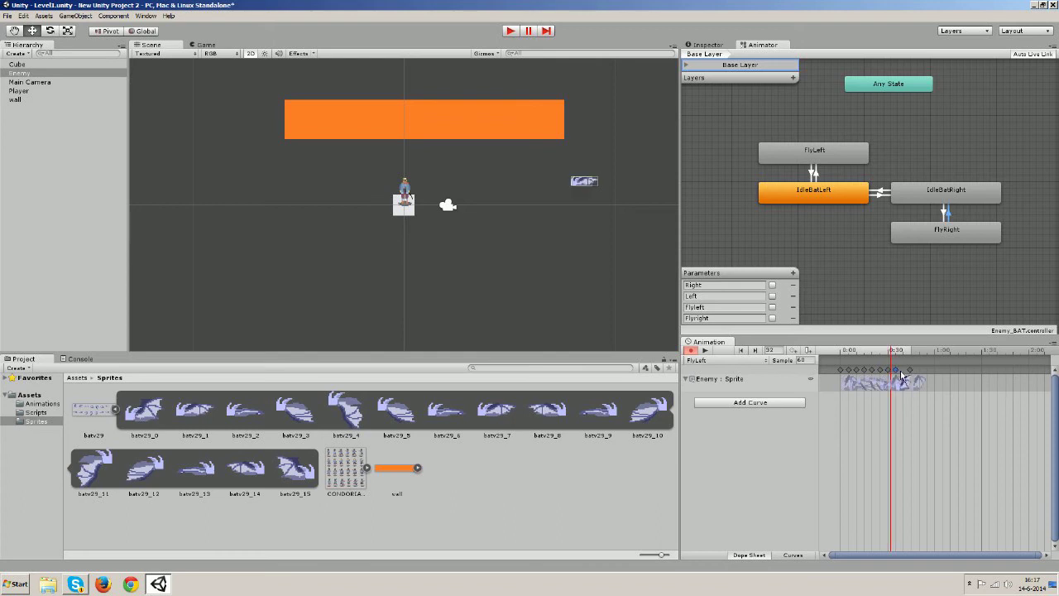
{"action": "left_click", "coordinate": [899, 373]}
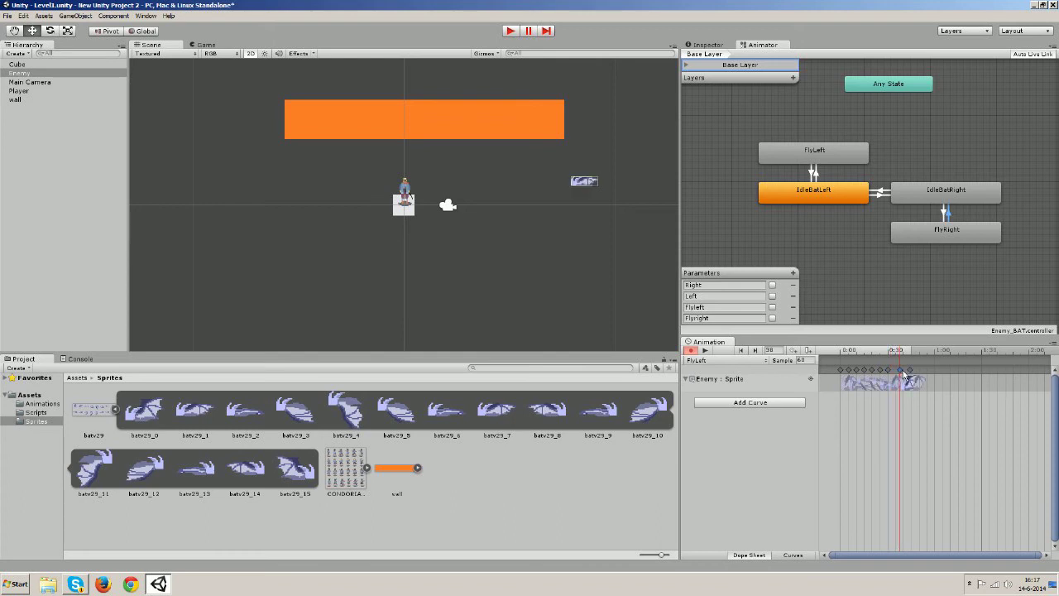
{"action": "left_click", "coordinate": [899, 374]}
{"action": "left_click_drag", "start_coordinate": [910, 372], "coordinate": [905, 373]}
{"action": "left_click_drag", "start_coordinate": [906, 374], "coordinate": [905, 373]}
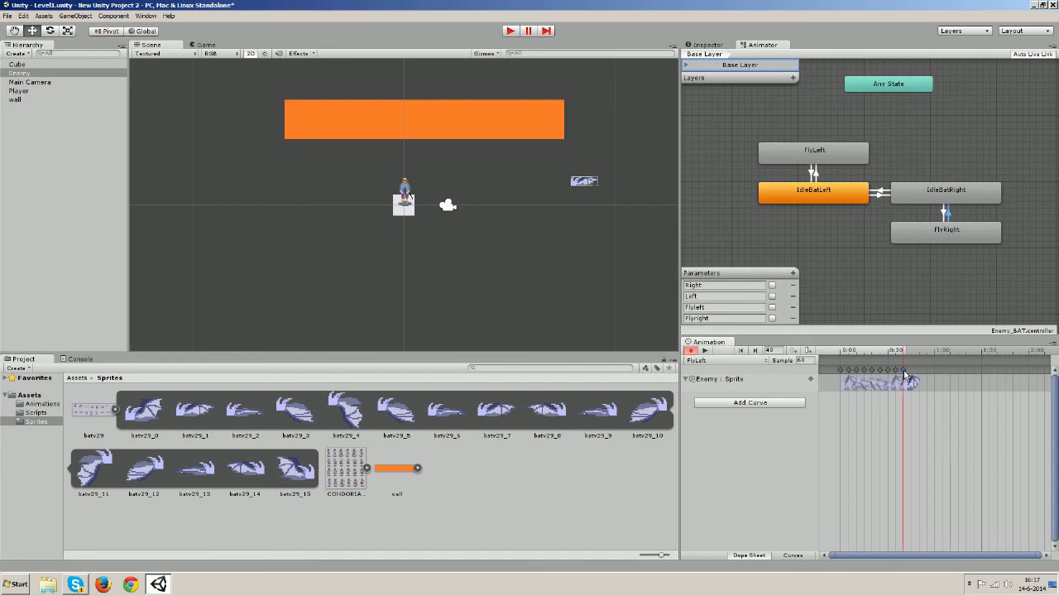
{"action": "left_click", "coordinate": [705, 350]}
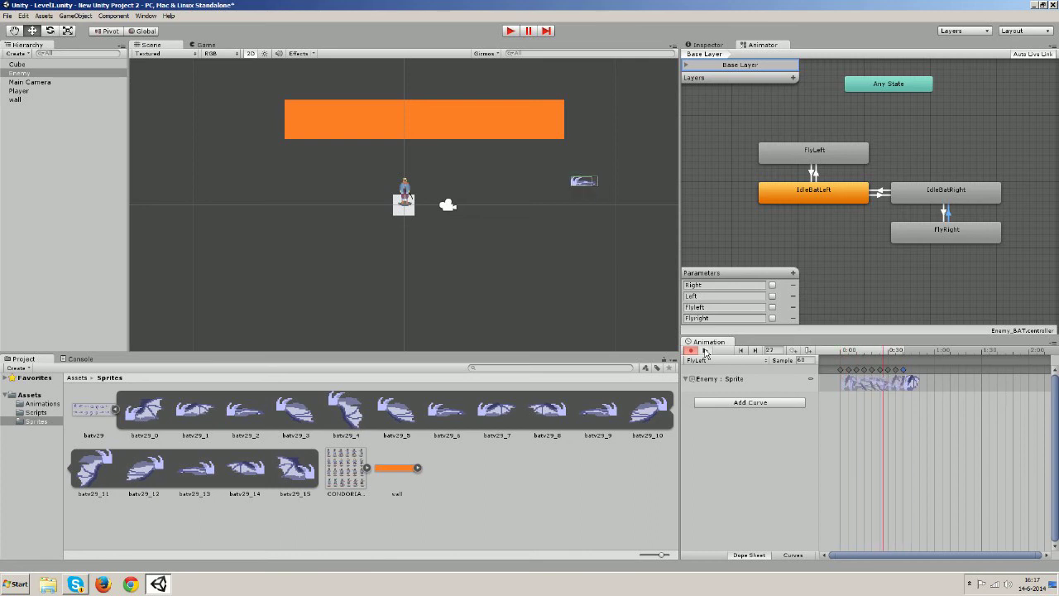
Stop the preview, view the FlyRight, IdleBatLeft and IdleBatRight clips, and select Enemy
{"action": "left_click", "coordinate": [705, 350]}
{"action": "left_click", "coordinate": [711, 360]}
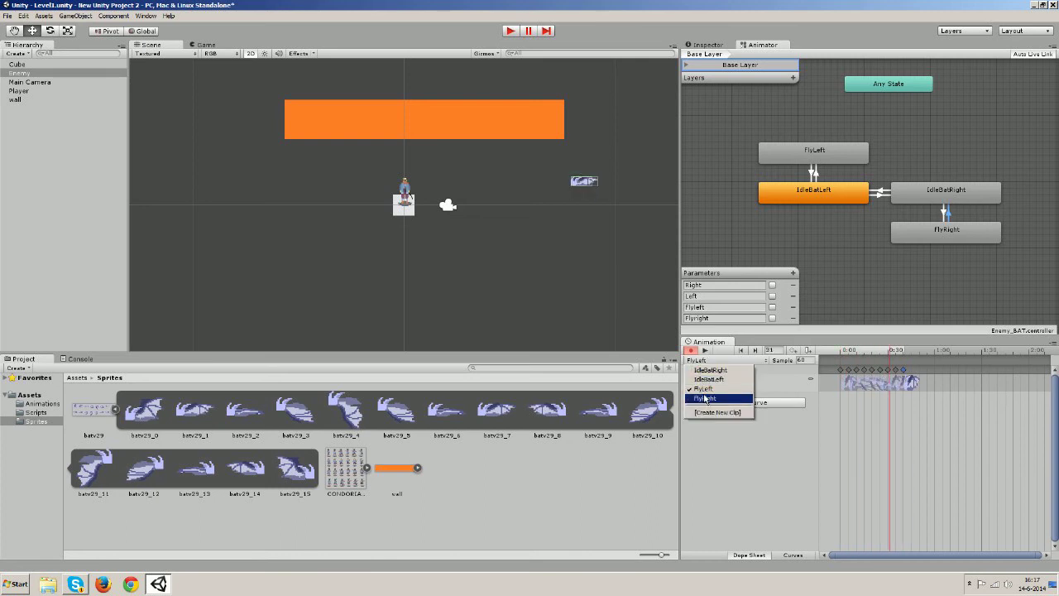
{"action": "left_click", "coordinate": [704, 399]}
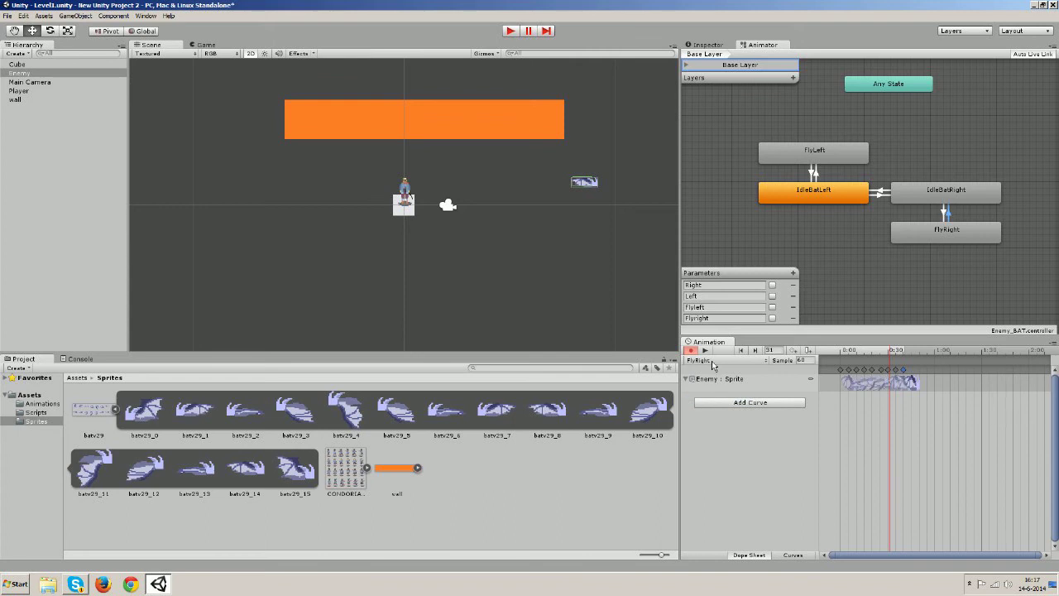
{"action": "left_click", "coordinate": [713, 361]}
{"action": "left_click", "coordinate": [707, 380]}
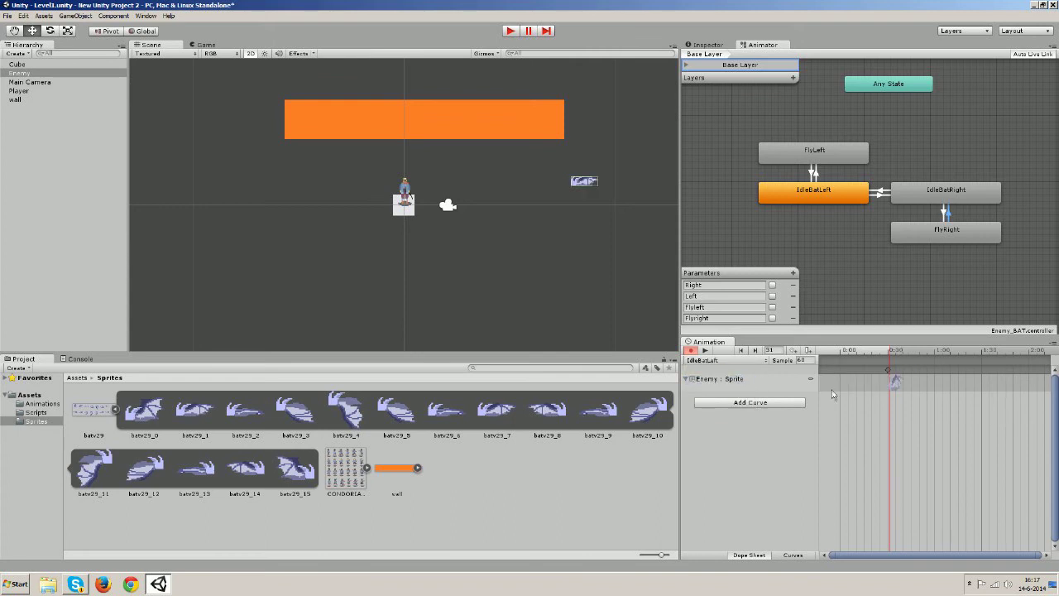
{"action": "left_click", "coordinate": [741, 362]}
{"action": "left_click", "coordinate": [714, 370]}
{"action": "left_click", "coordinate": [20, 74]}
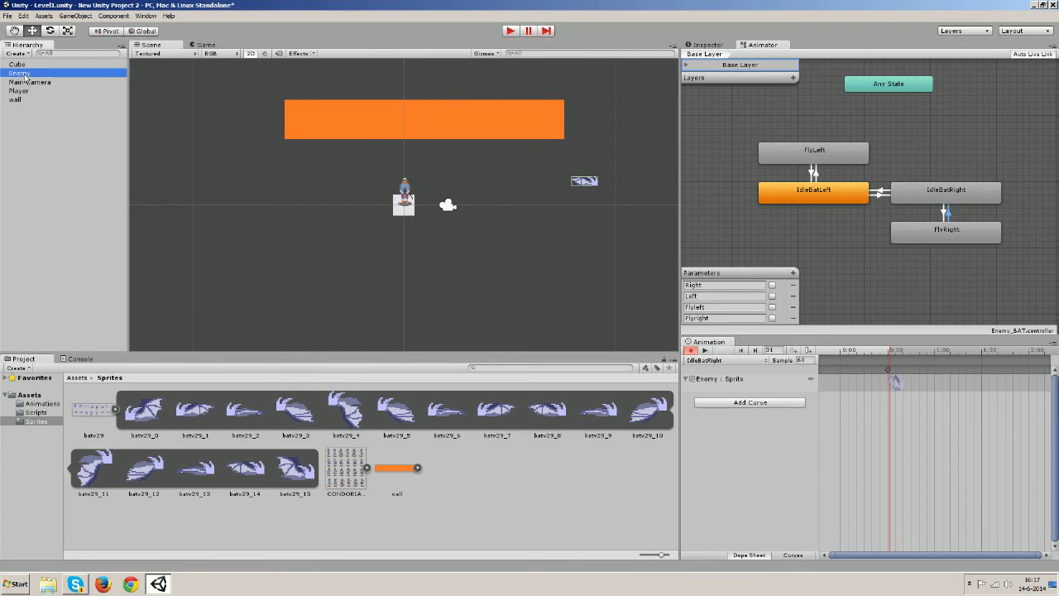
Add a new script component named BatAnimation to the Enemy
{"action": "left_click", "coordinate": [699, 44]}
{"action": "scroll", "coordinate": [799, 157], "scroll_direction": "down", "scroll_amount": 5}
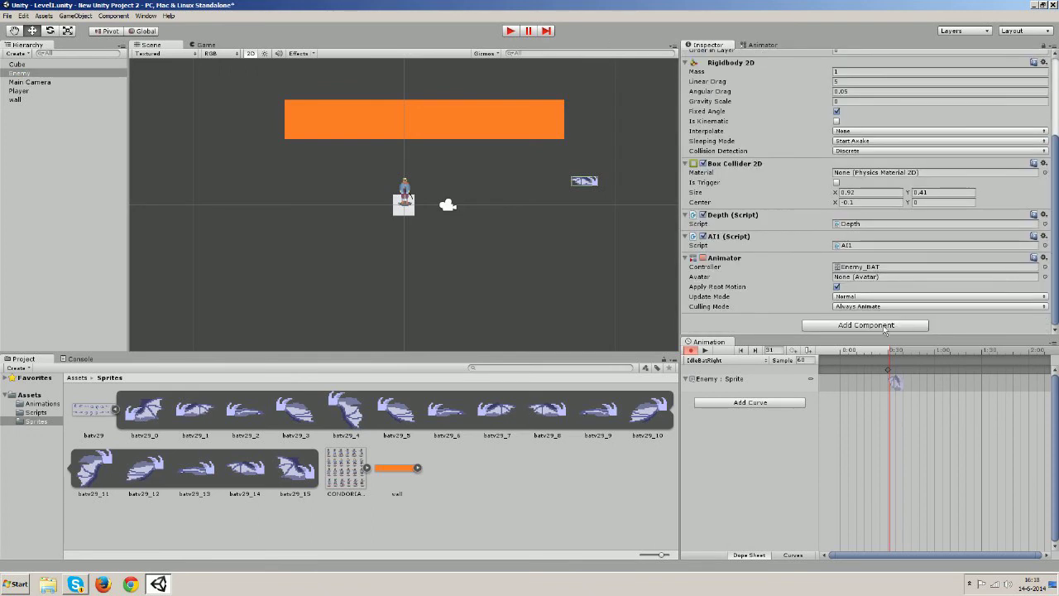
{"action": "left_click", "coordinate": [881, 327]}
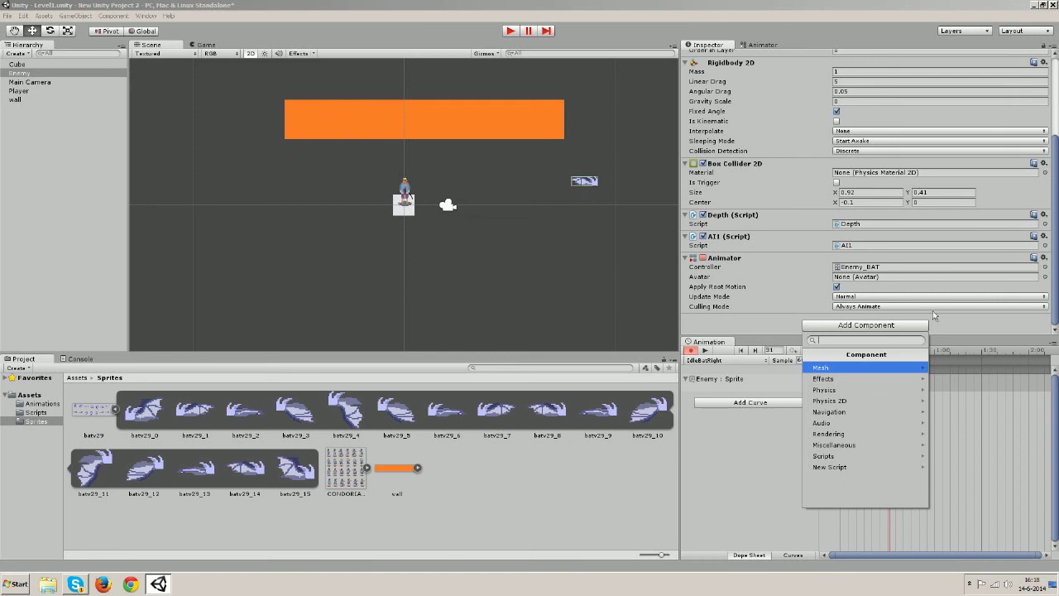
{"action": "left_click", "coordinate": [861, 466]}
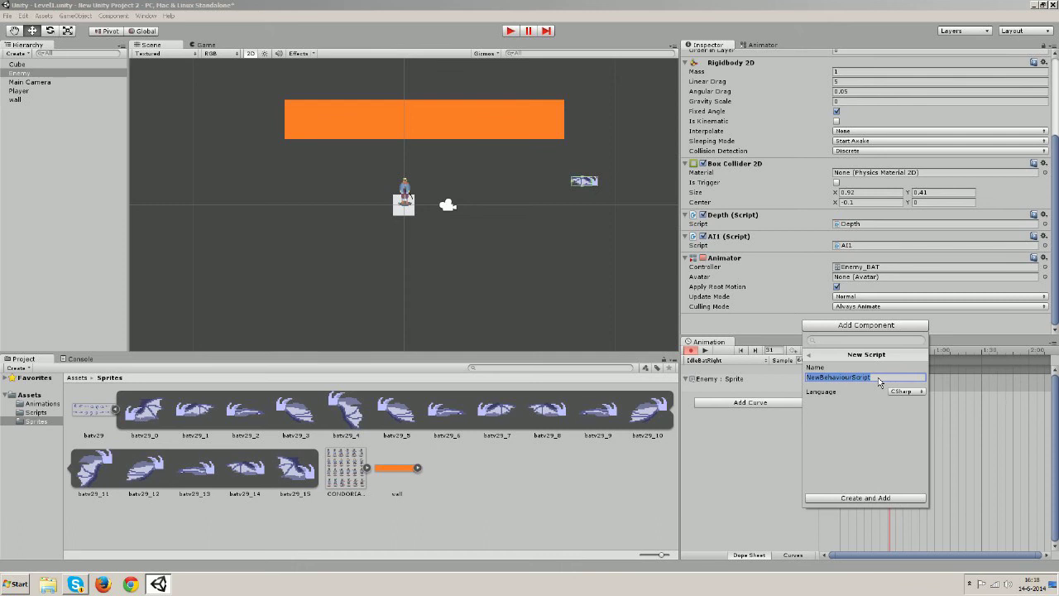
{"action": "type", "text": "B"}
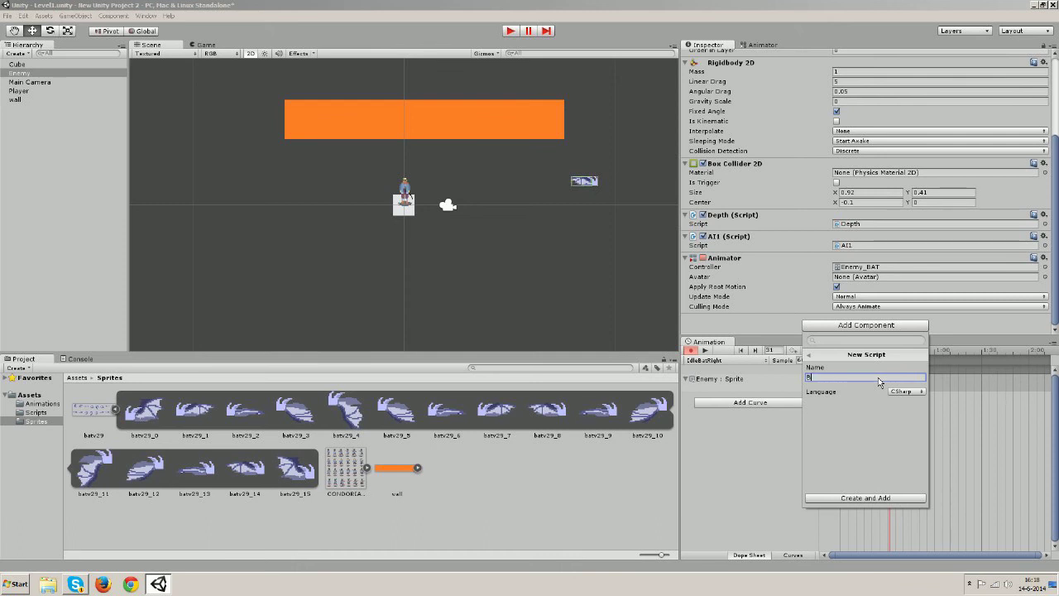
{"action": "type", "text": "atAnimation"}
{"action": "key", "text": "Return"}
Open the BatAnimation script in MonoDevelop and browse back to the root Assets folder
{"action": "scroll", "coordinate": [866, 323], "scroll_direction": "down", "scroll_amount": 1}
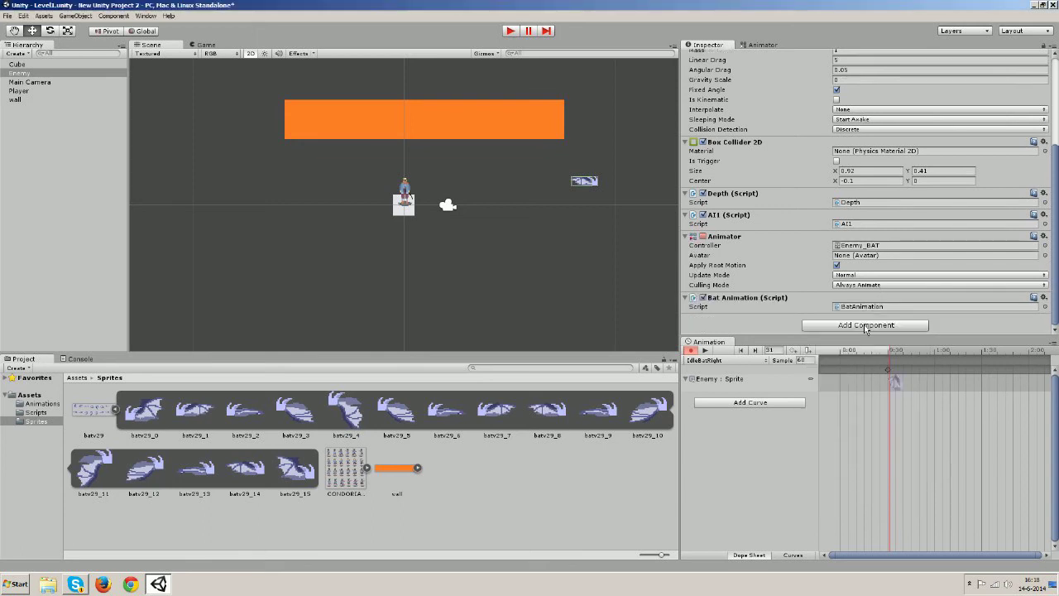
{"action": "left_click", "coordinate": [859, 307]}
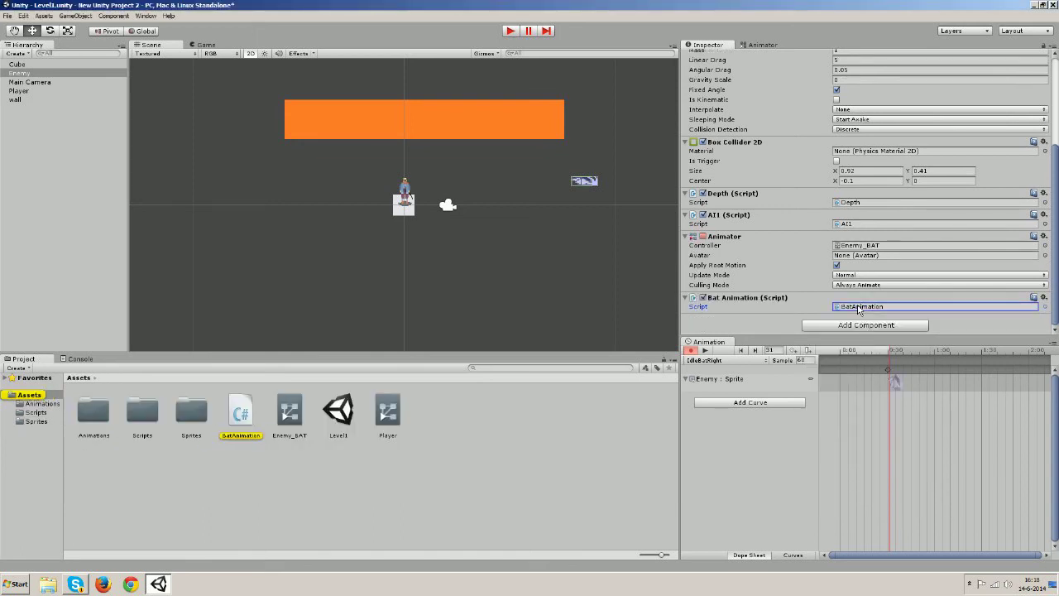
{"action": "double_click", "coordinate": [859, 307]}
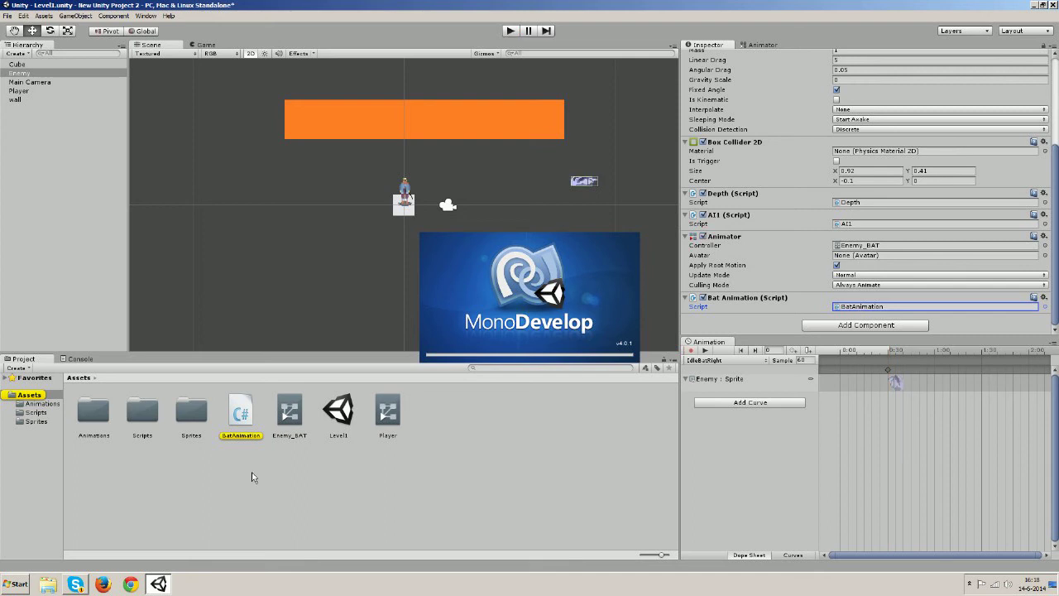
{"action": "double_click", "coordinate": [144, 420]}
{"action": "left_click", "coordinate": [42, 404]}
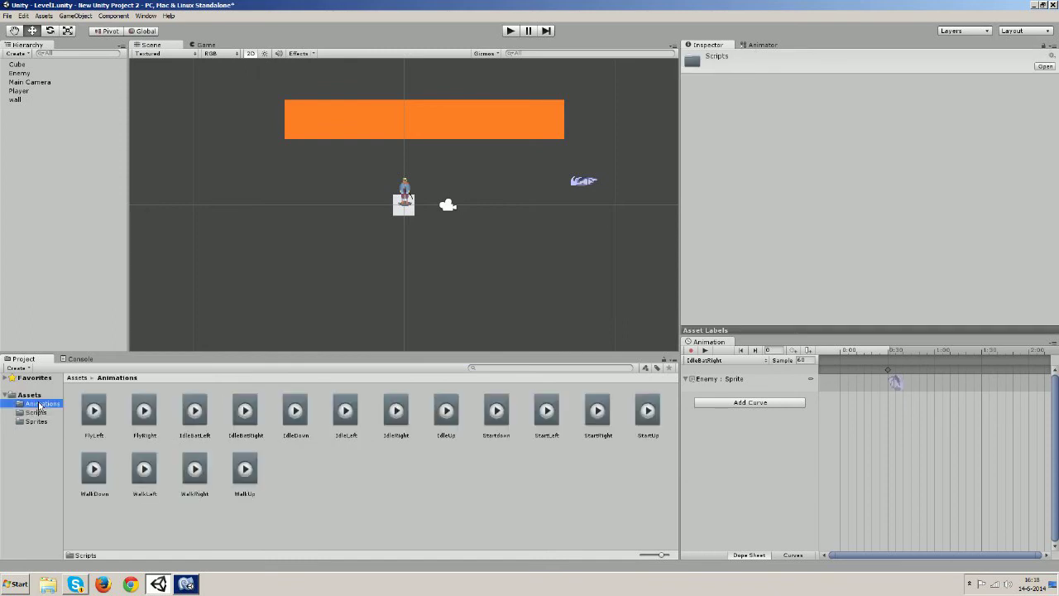
{"action": "left_click", "coordinate": [31, 396]}
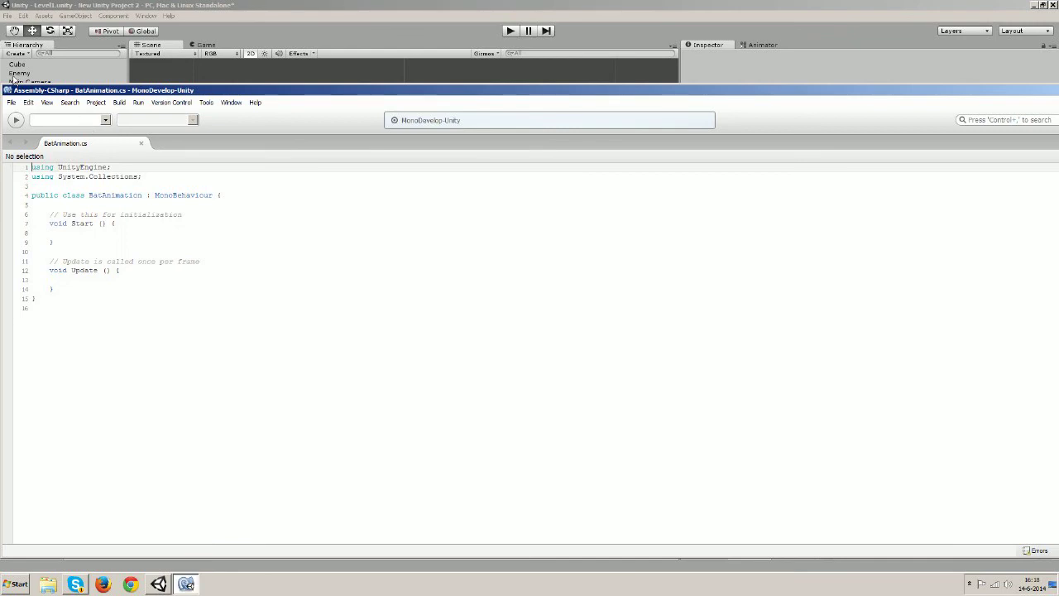
Resize the editor window and delete the template's Start and Update comments
{"action": "left_click_drag", "start_coordinate": [17, 90], "coordinate": [644, 58]}
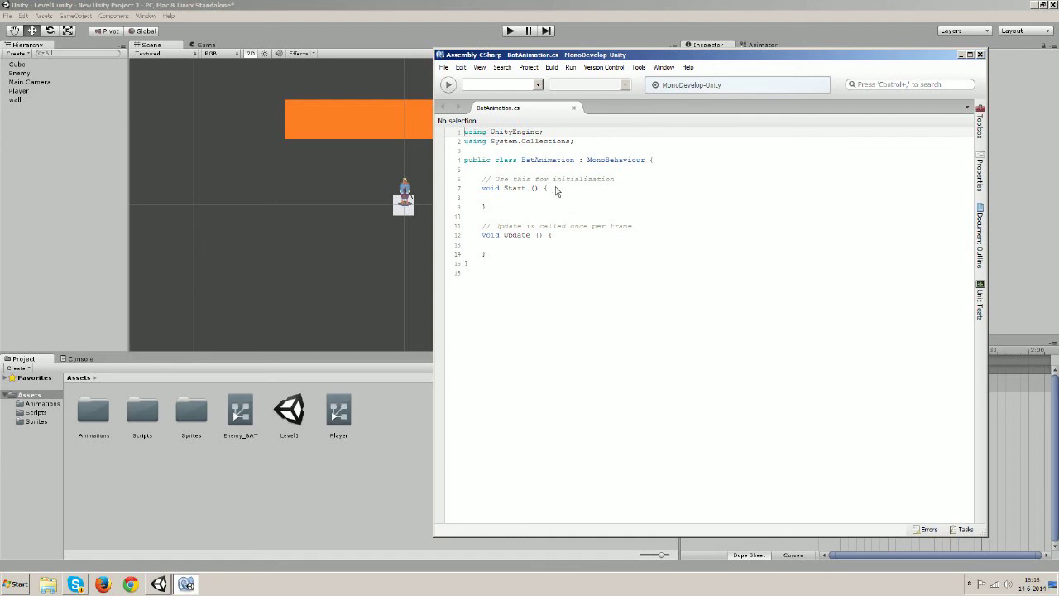
{"action": "left_click_drag", "start_coordinate": [649, 182], "coordinate": [465, 181]}
{"action": "key", "text": "Delete"}
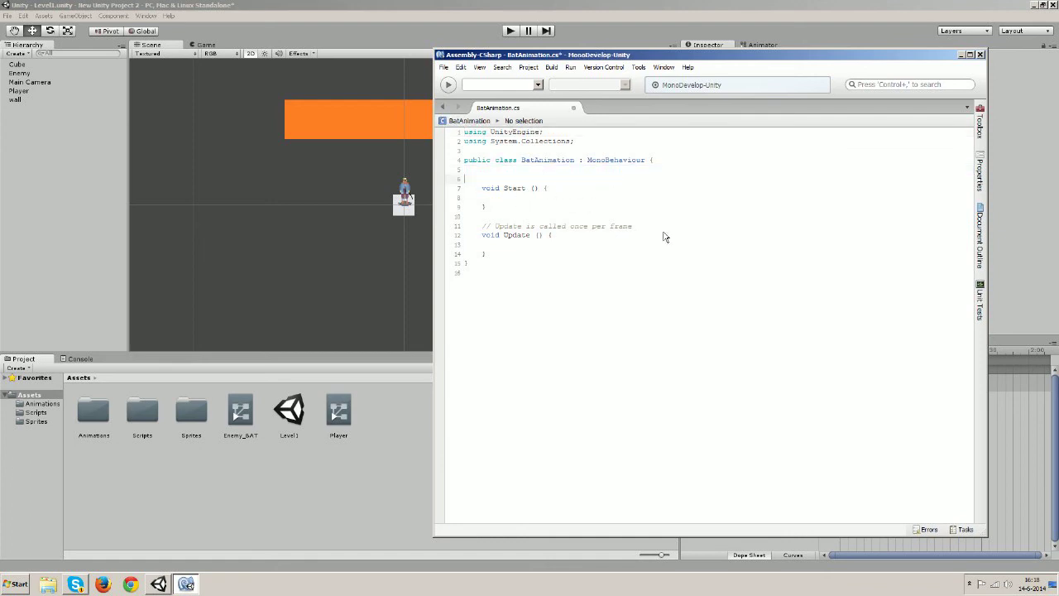
{"action": "left_click_drag", "start_coordinate": [634, 226], "coordinate": [484, 231]}
{"action": "key", "text": "Delete"}
Declare a private Animator anim field above Start
{"action": "left_click", "coordinate": [485, 179]}
{"action": "key", "text": "Return"}
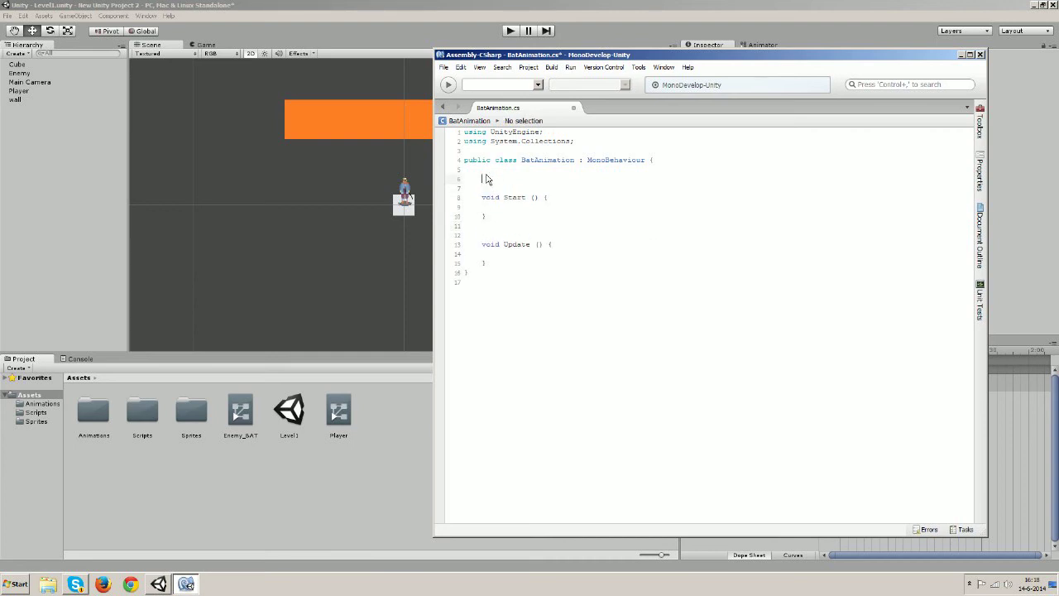
{"action": "type", "text": "privatSe"}
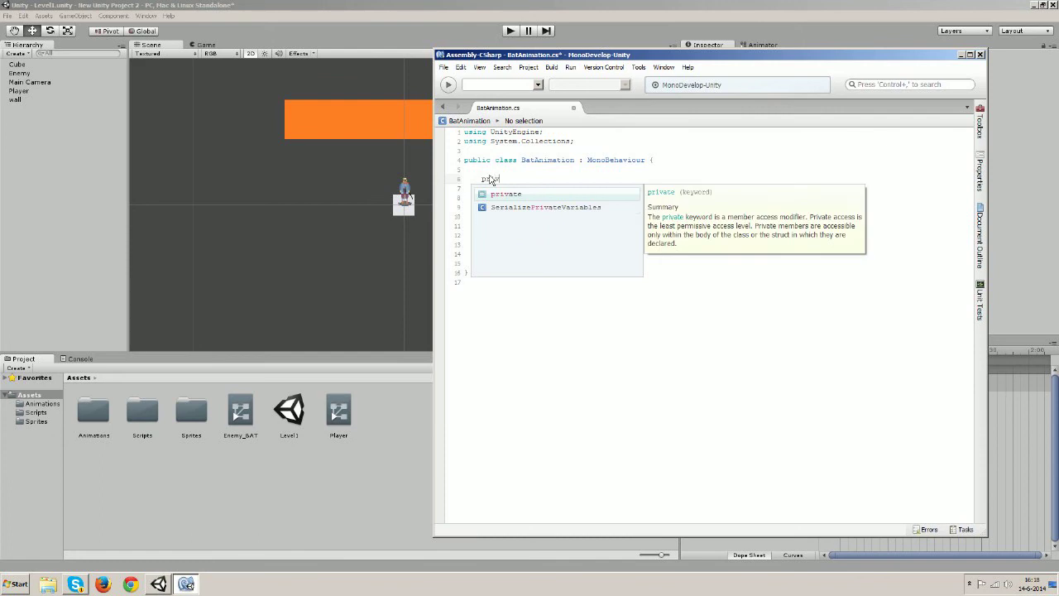
{"action": "key", "text": "BackSpace"}
{"action": "key", "text": "BackSpace"}
{"action": "type", "text": "e "}
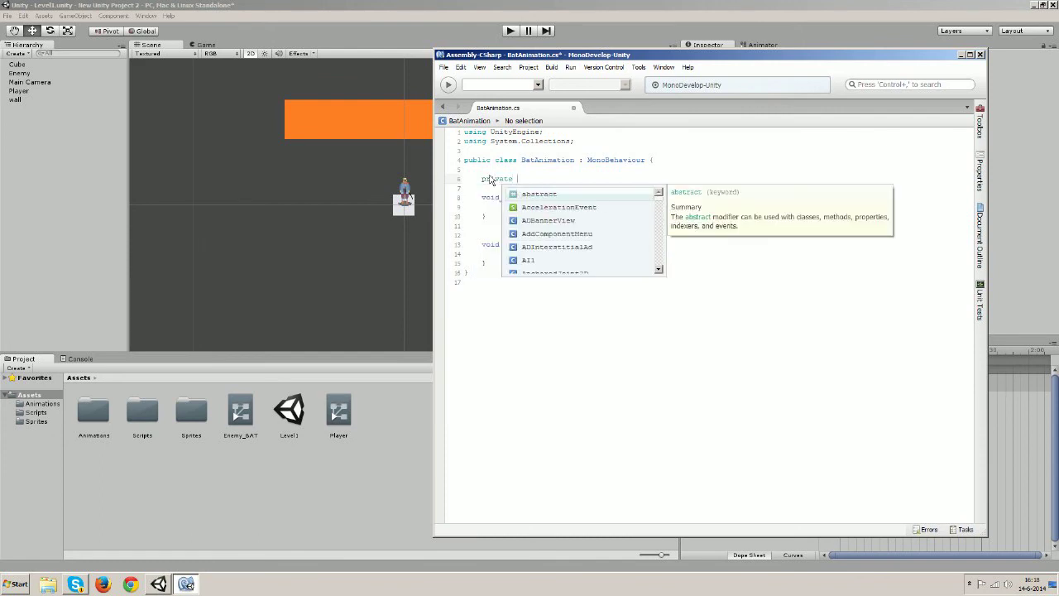
{"action": "type", "text": "A"}
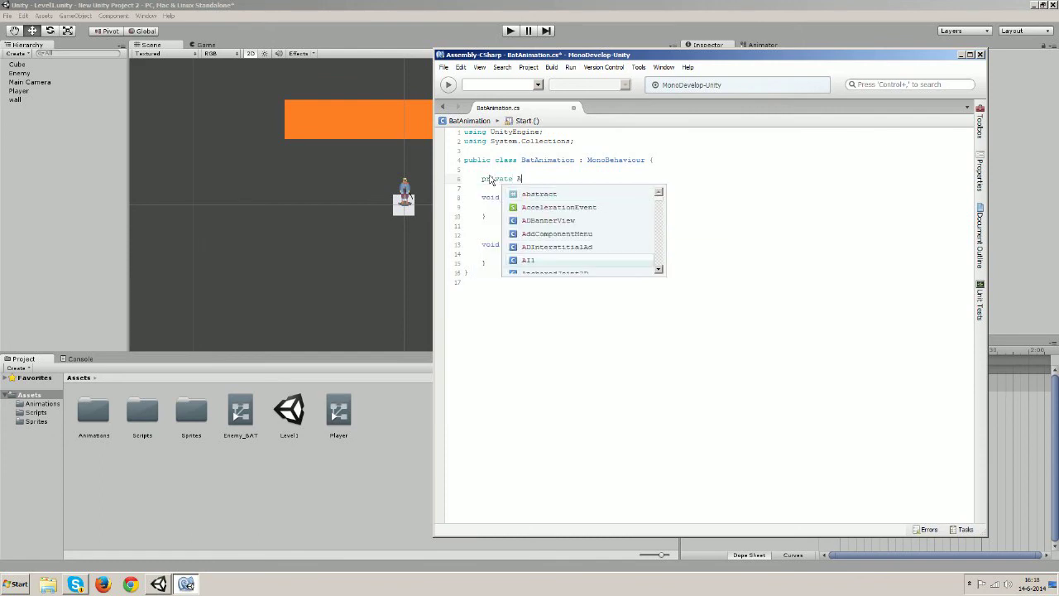
{"action": "type", "text": "nimator anim;"}
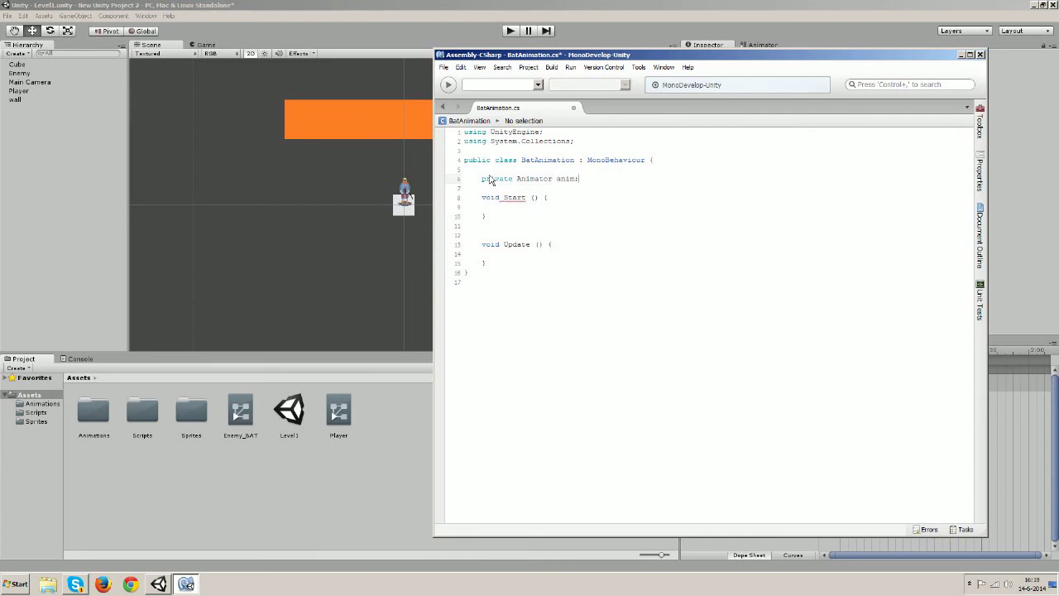
Write 'anim = GetComponent<Animator> ();' inside Start()
{"action": "left_click", "coordinate": [554, 199]}
{"action": "key", "text": "Return"}
{"action": "type", "text": "anim"}
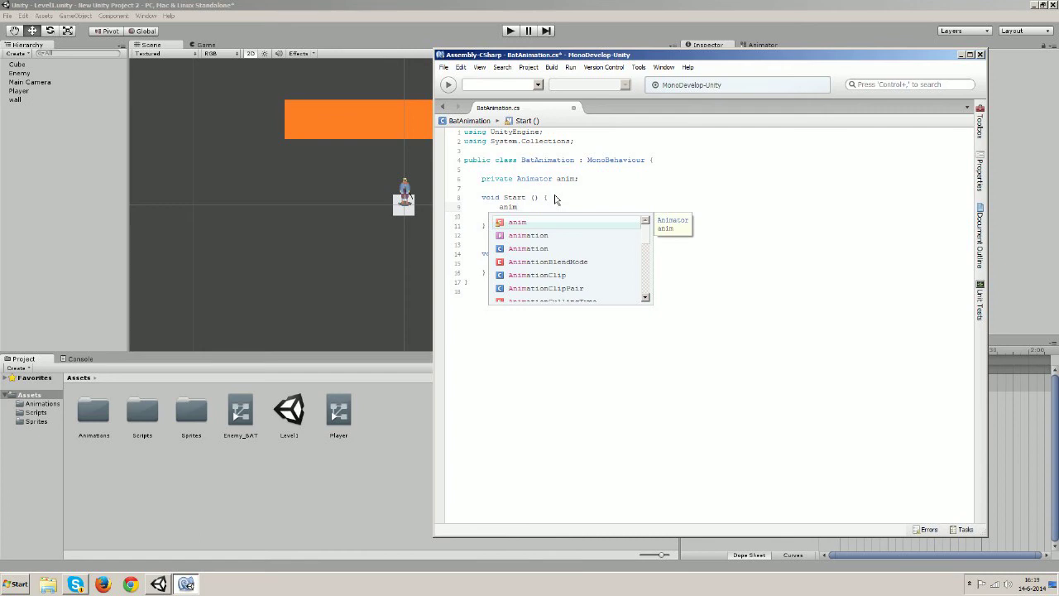
{"action": "key", "text": "Escape"}
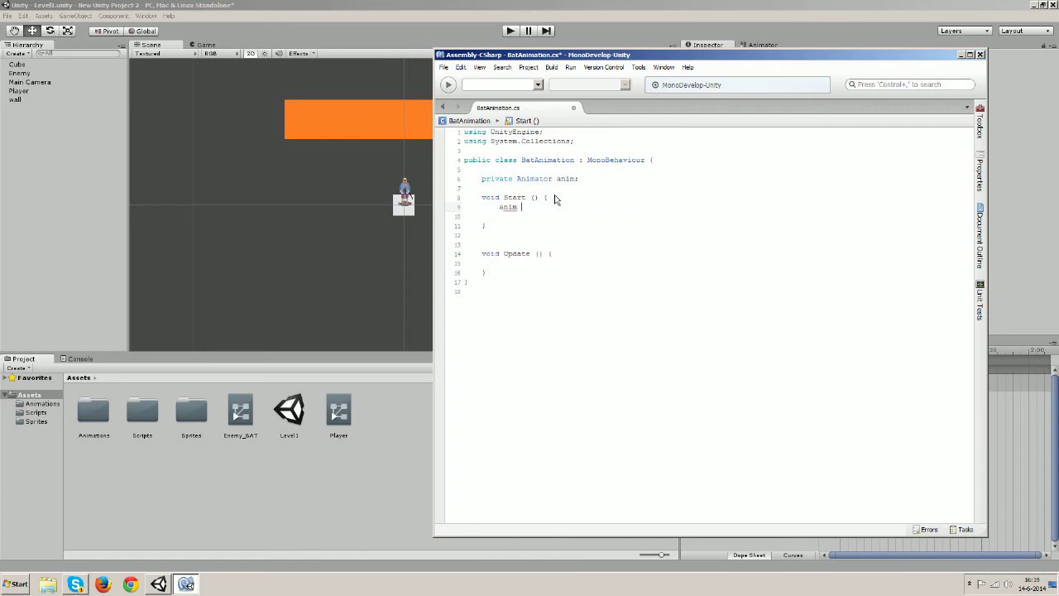
{"action": "type", "text": "= Get"}
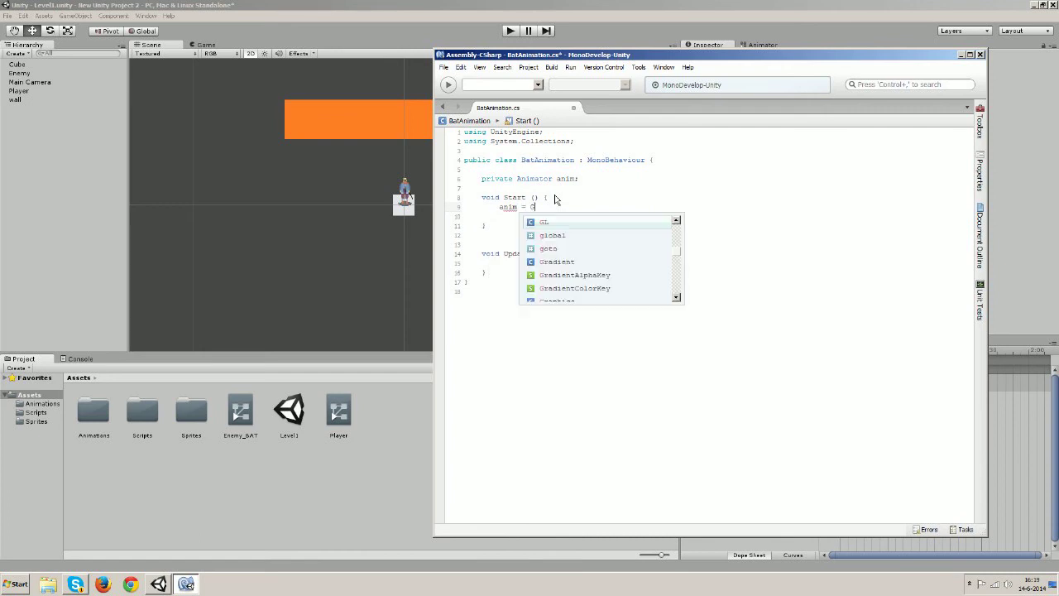
{"action": "key", "text": "Up"}
{"action": "key", "text": "Up"}
{"action": "key", "text": "Up"}
{"action": "key", "text": "Up"}
{"action": "key", "text": "Up"}
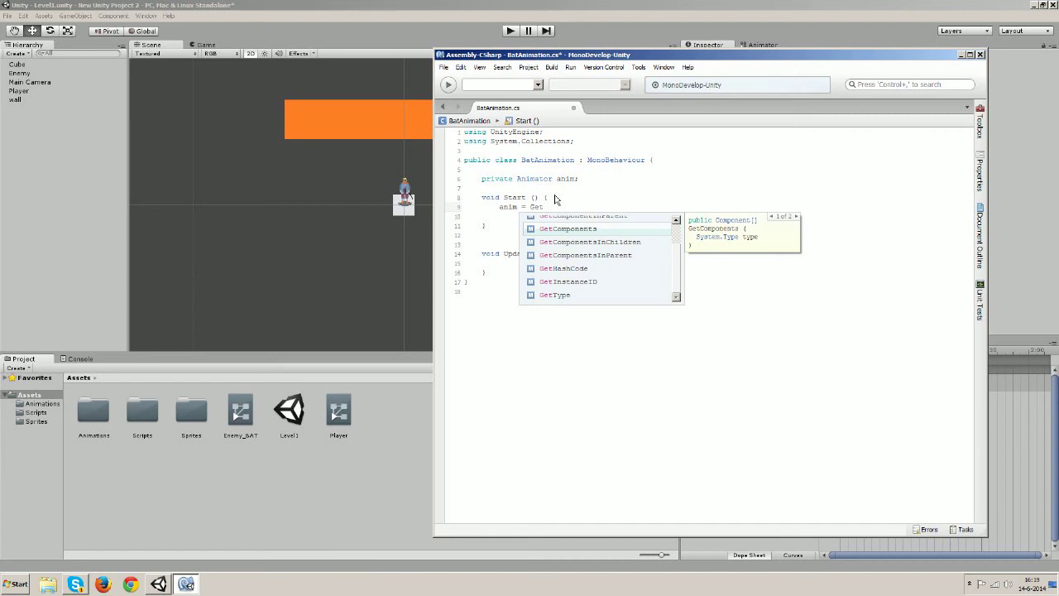
{"action": "key", "text": "Up"}
{"action": "key", "text": "Up"}
{"action": "key", "text": "Down"}
{"action": "key", "text": "Down"}
{"action": "key", "text": "Return"}
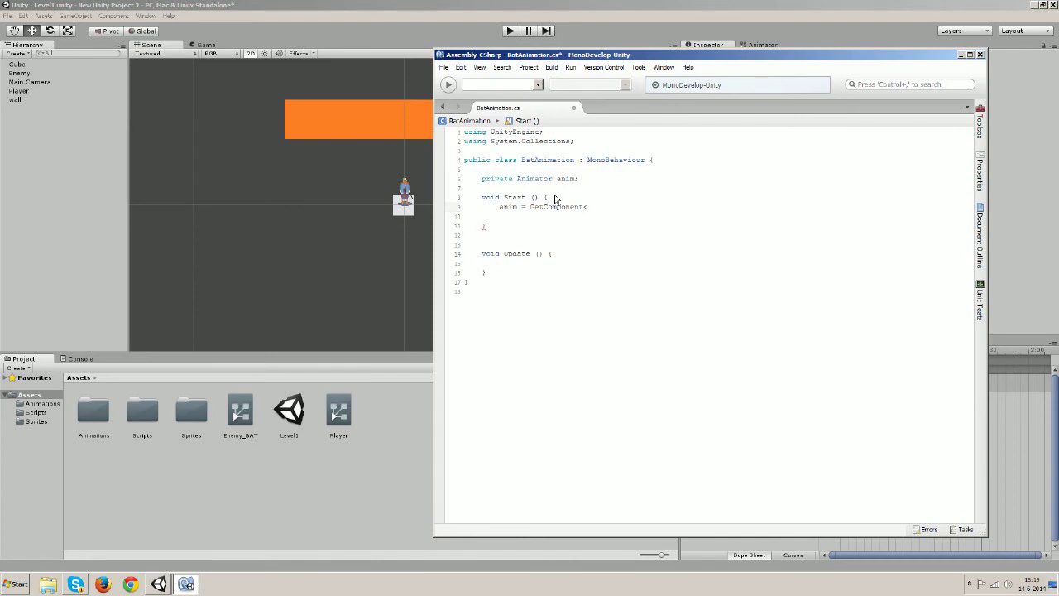
{"action": "type", "text": "Animator"}
{"action": "key", "text": "Return"}
{"action": "type", "text": "> ();"}
{"action": "key", "text": "BackSpace"}
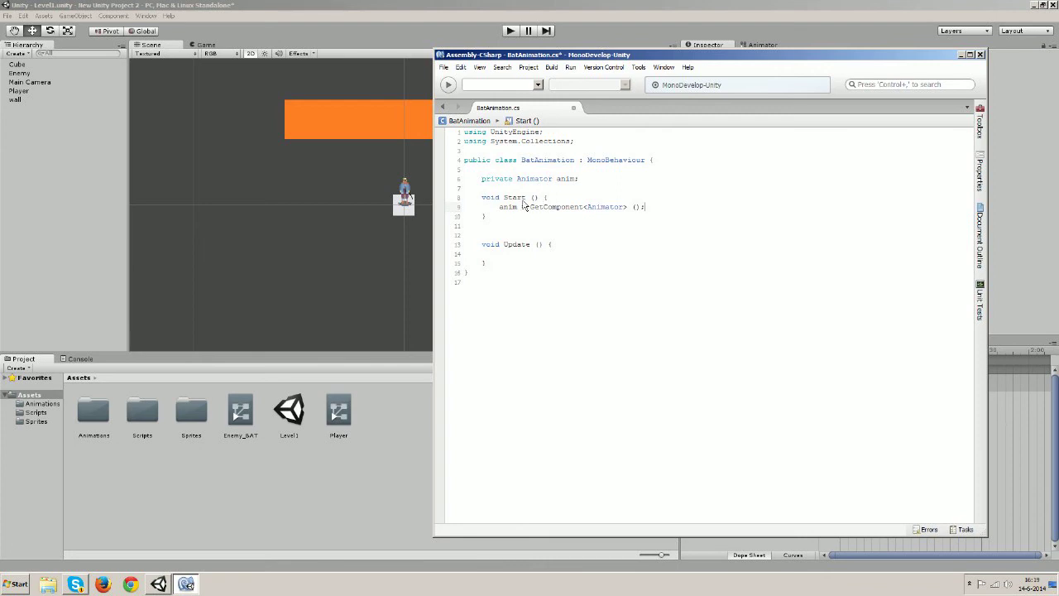
Open a new line inside Update, glance at Unity's Animator graph, and return to the code
{"action": "left_click", "coordinate": [585, 246]}
{"action": "key", "text": "Return"}
{"action": "key", "text": "Return"}
{"action": "left_click_drag", "start_coordinate": [702, 60], "coordinate": [418, 70]}
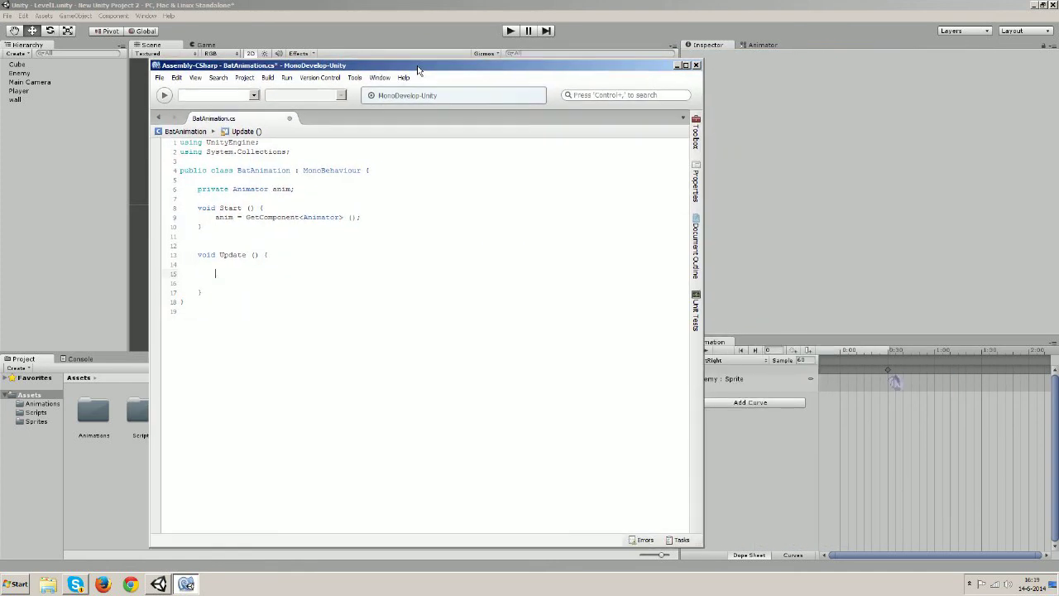
{"action": "left_click", "coordinate": [791, 50]}
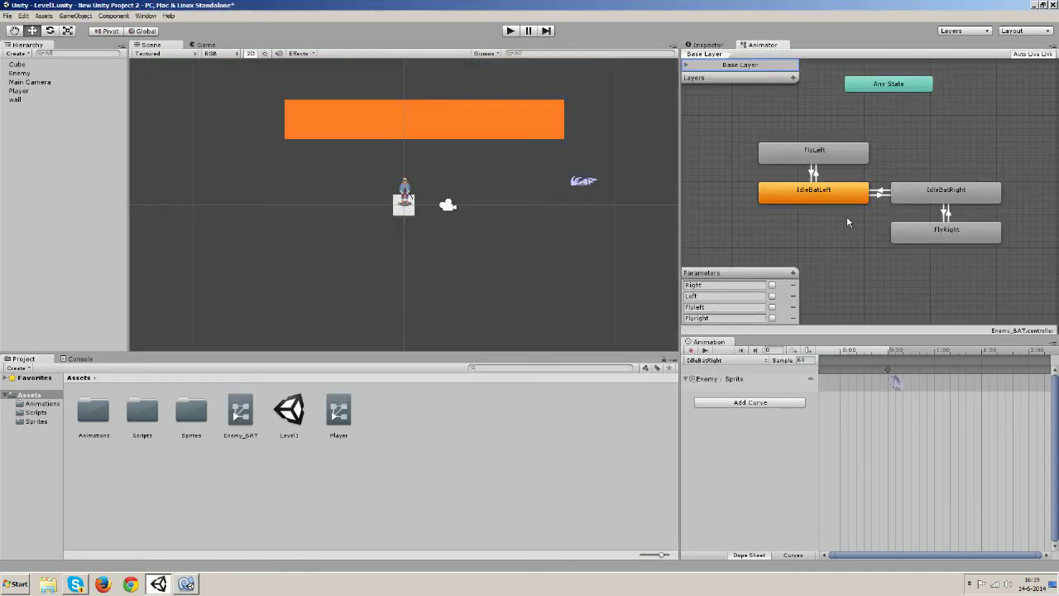
{"action": "left_click", "coordinate": [186, 585]}
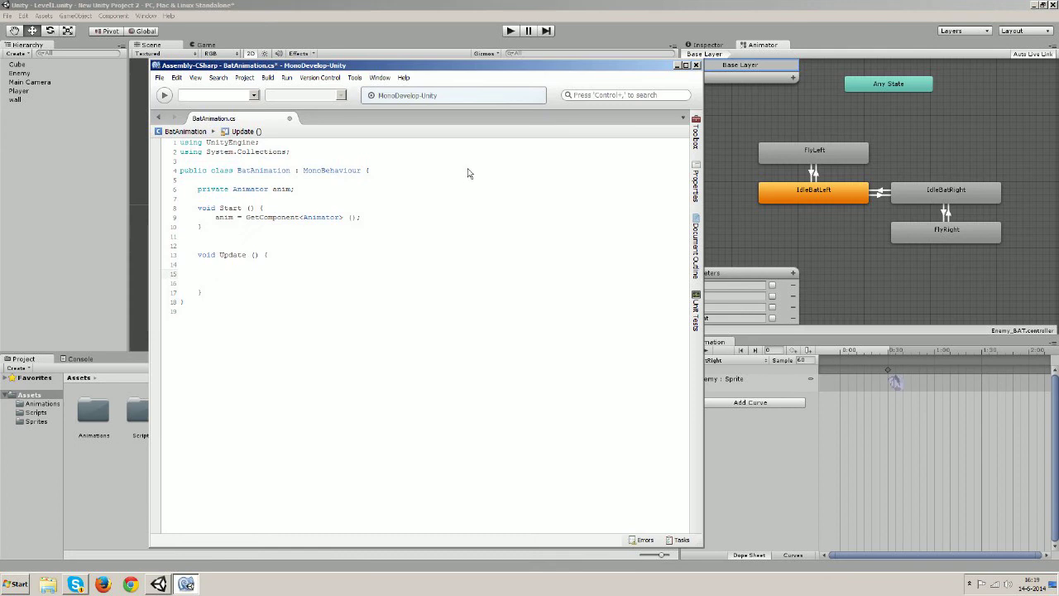
{"action": "left_click_drag", "start_coordinate": [486, 69], "coordinate": [444, 50]}
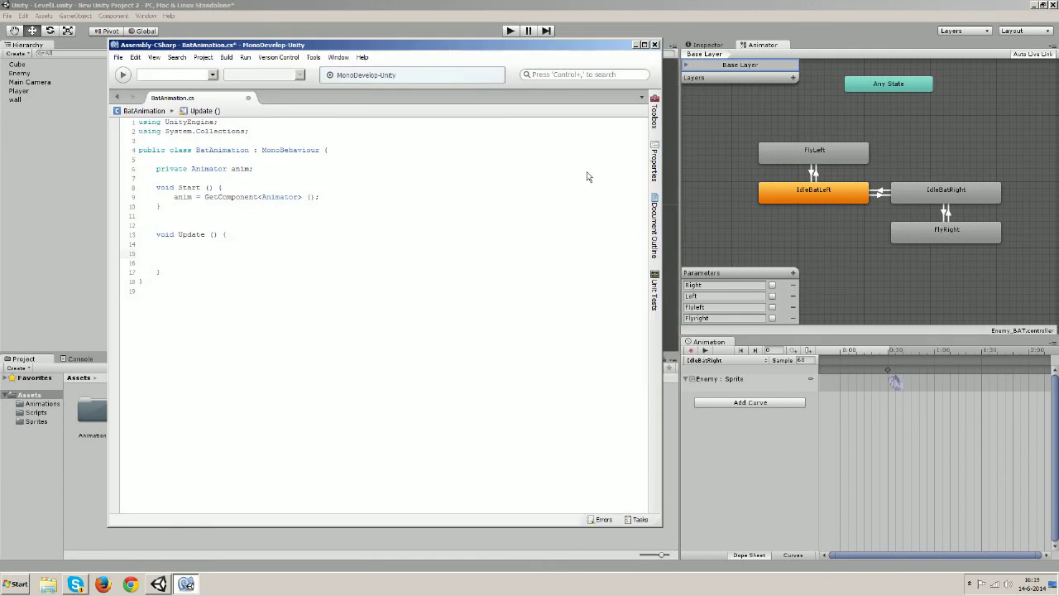
{"action": "left_click", "coordinate": [240, 235]}
Type the condition if (rigidbody2D.velocity.x > 0) { inside Update
{"action": "key", "text": "Return"}
{"action": "type", "text": "if(rigidbod"}
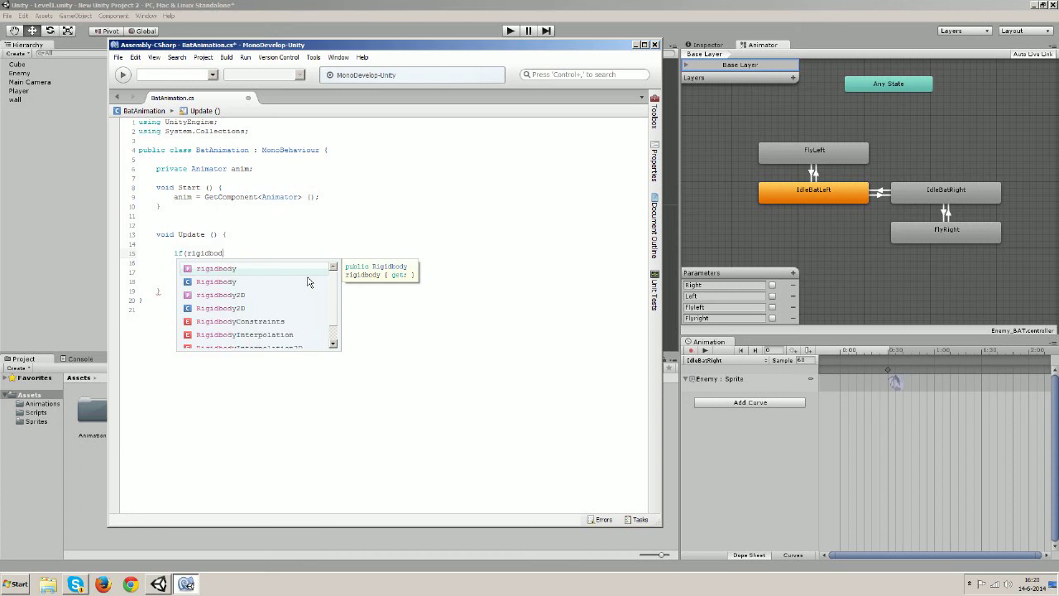
{"action": "key", "text": "Down"}
{"action": "key", "text": "Down"}
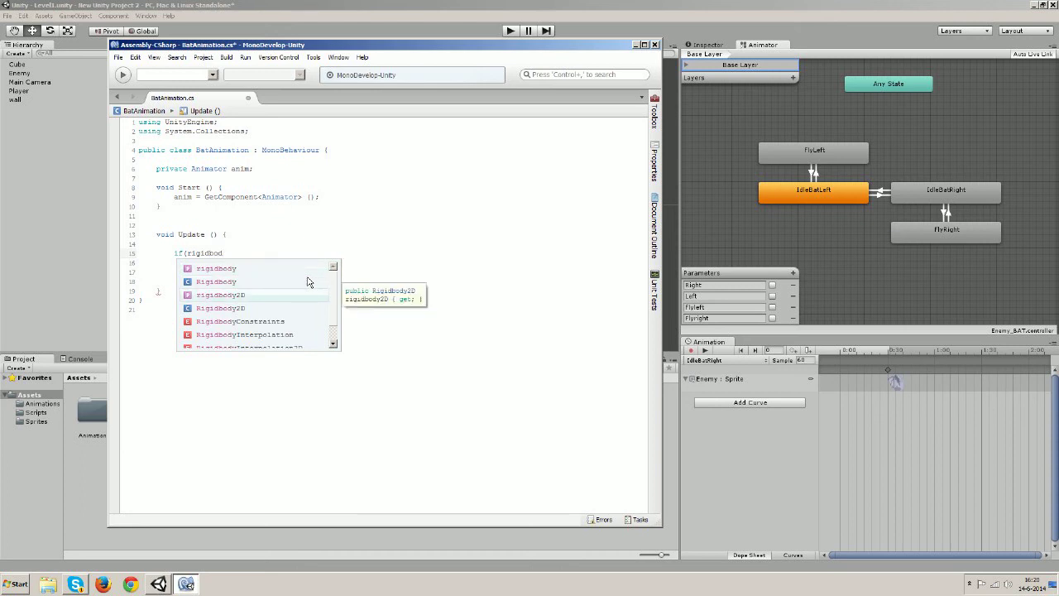
{"action": "key", "text": "Return"}
{"action": "type", "text": "."}
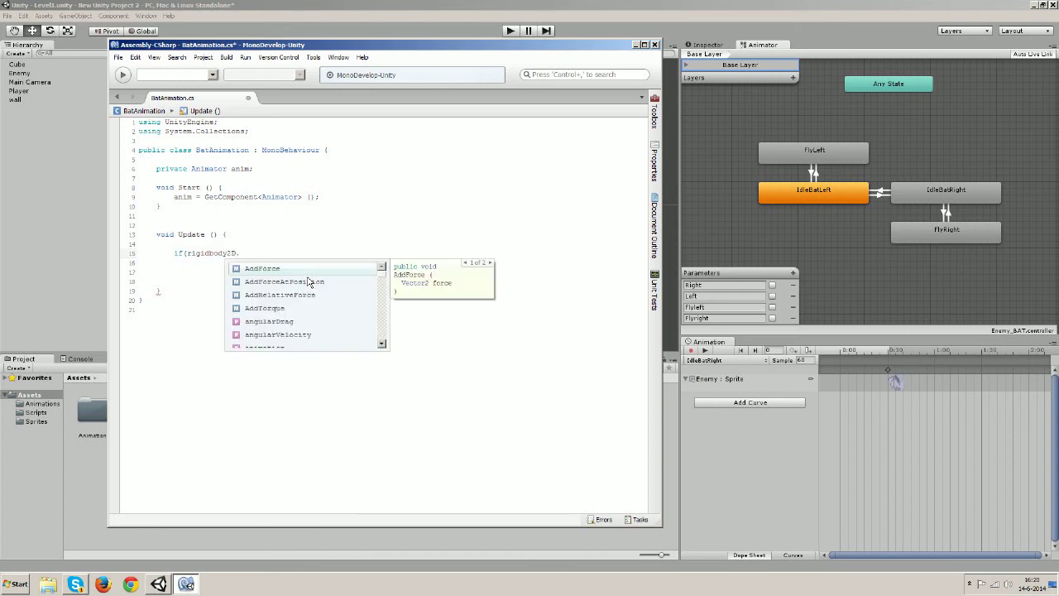
{"action": "type", "text": "veloc"}
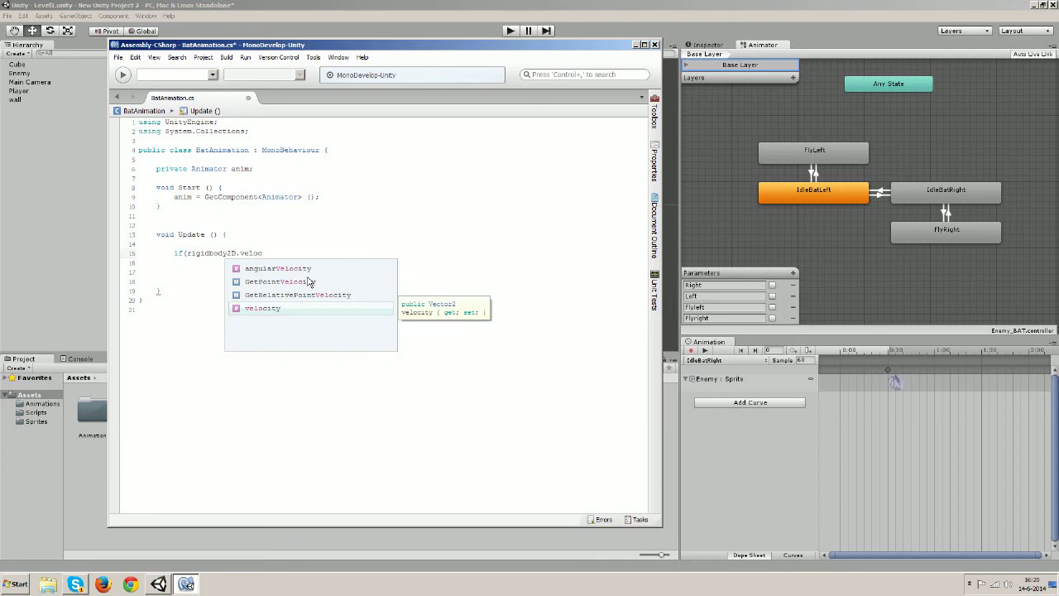
{"action": "key", "text": "Return"}
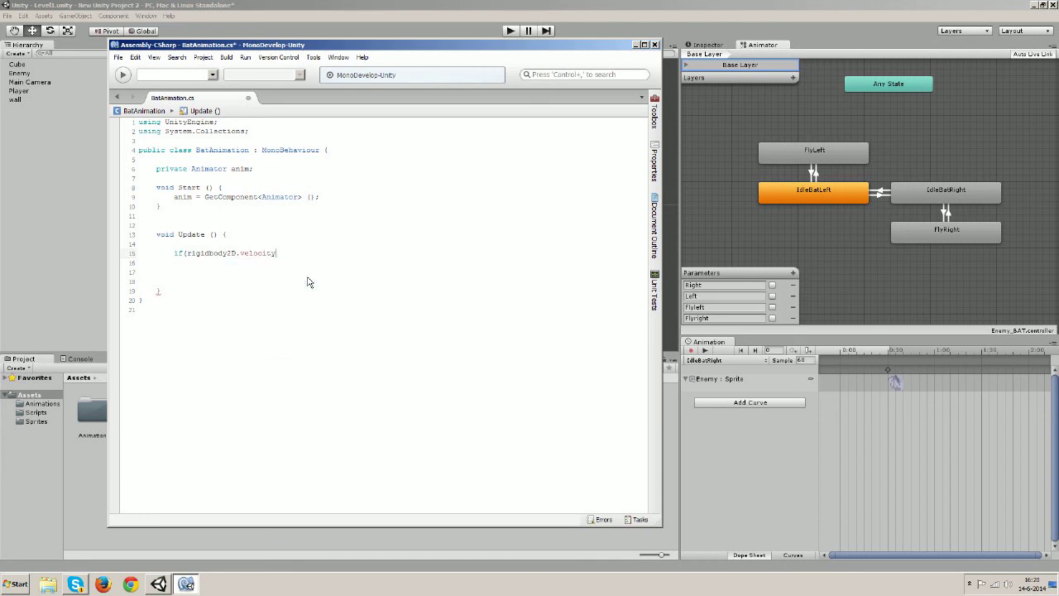
{"action": "type", "text": ".x"}
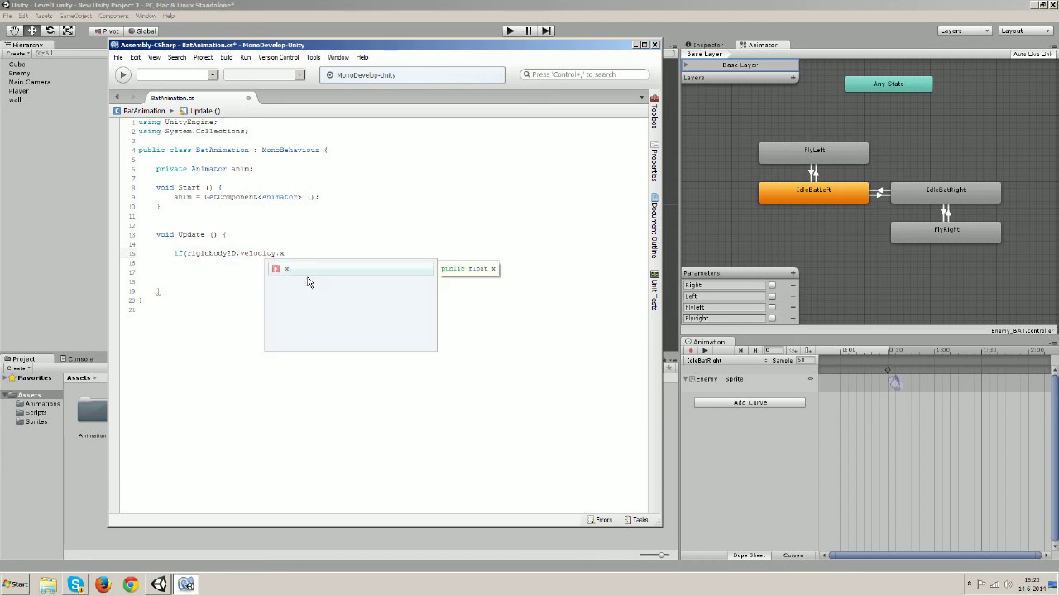
{"action": "type", "text": " > "}
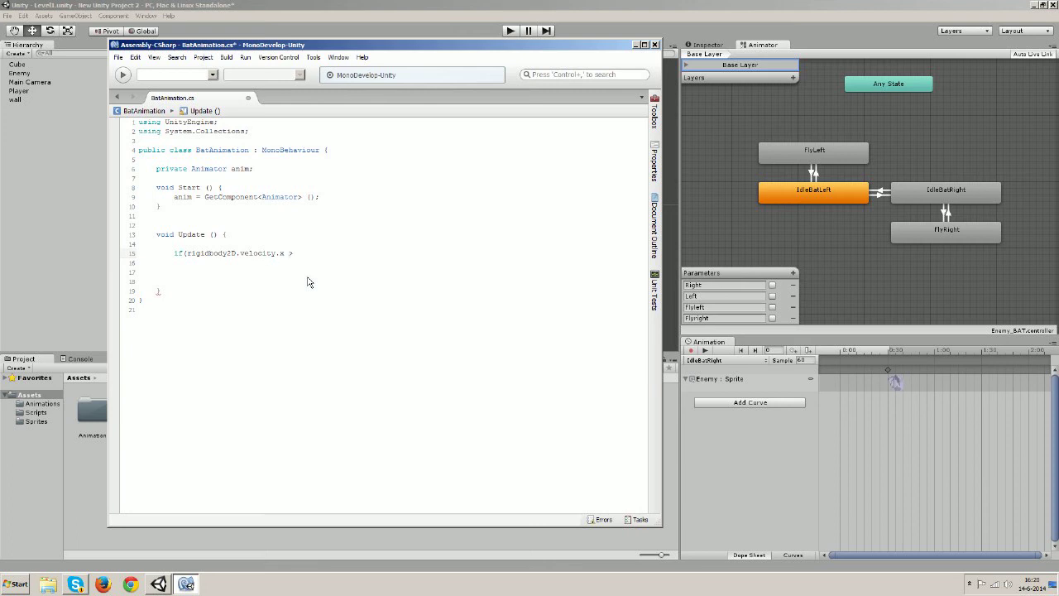
{"action": "type", "text": "0){"}
Close the if block with a brace and open an indented line inside it
{"action": "key", "text": "Return"}
{"action": "type", "text": "}"}
{"action": "key", "text": "BackSpace"}
{"action": "key", "text": "BackSpace"}
{"action": "key", "text": "Up"}
{"action": "key", "text": "End"}
{"action": "key", "text": "Return"}
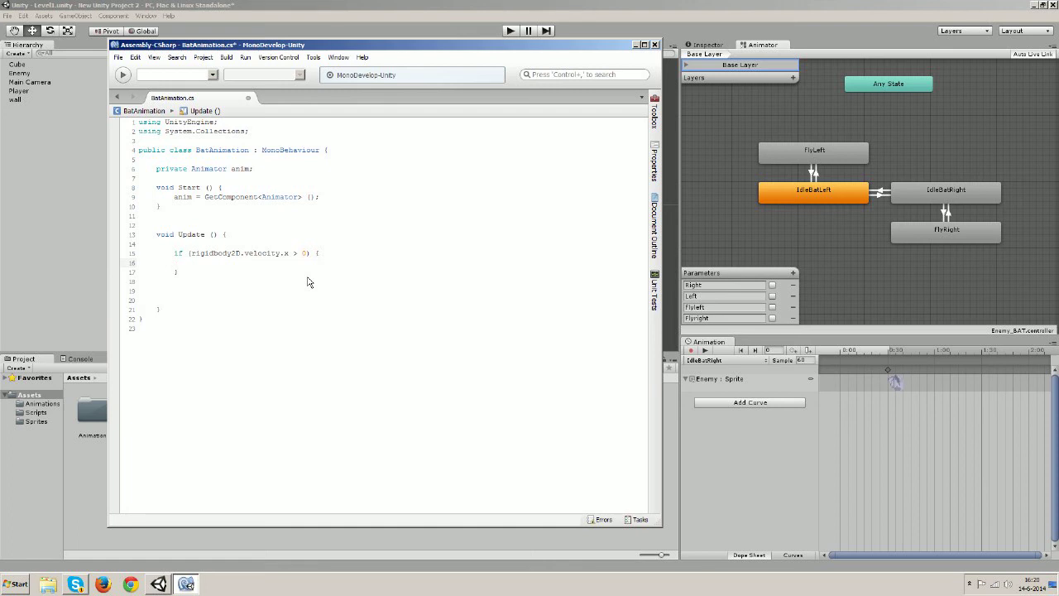
Type anim.SetBool(); inside the if block
{"action": "type", "text": "anim"}
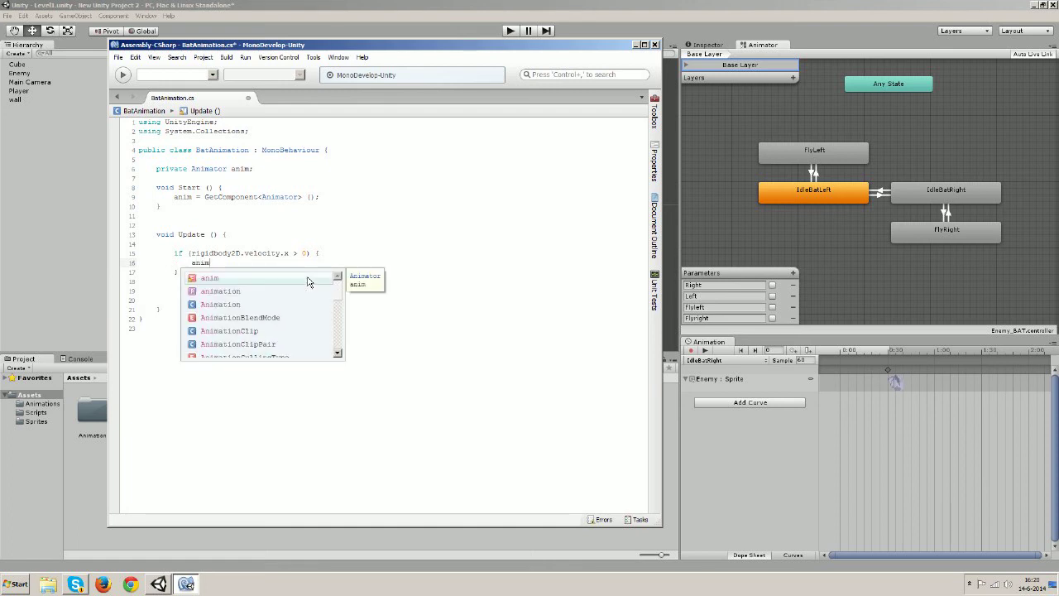
{"action": "key", "text": "Escape"}
{"action": "type", "text": ".se"}
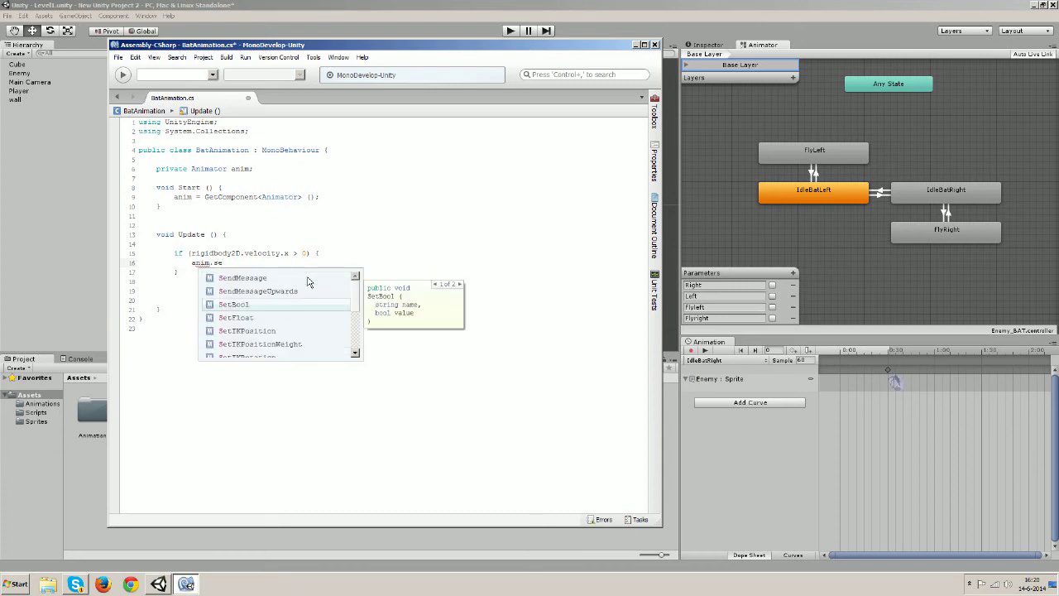
{"action": "key", "text": "Return"}
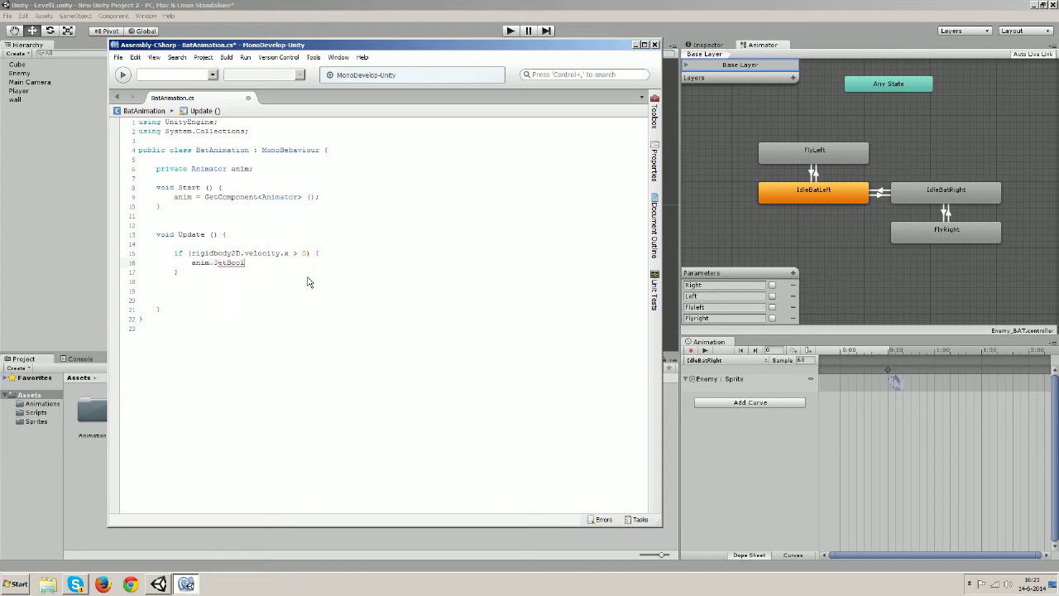
{"action": "type", "text": "();"}
Duplicate the SetBool call into four lines and add "Flyright" to the first
{"action": "left_click_drag", "start_coordinate": [260, 265], "coordinate": [193, 272]}
{"action": "key", "text": "ctrl+c"}
{"action": "left_click", "coordinate": [271, 267]}
{"action": "key", "text": "ctrl+v"}
{"action": "key", "text": "Return"}
{"action": "key", "text": "ctrl+v"}
{"action": "key", "text": "Return"}
{"action": "key", "text": "ctrl+v"}
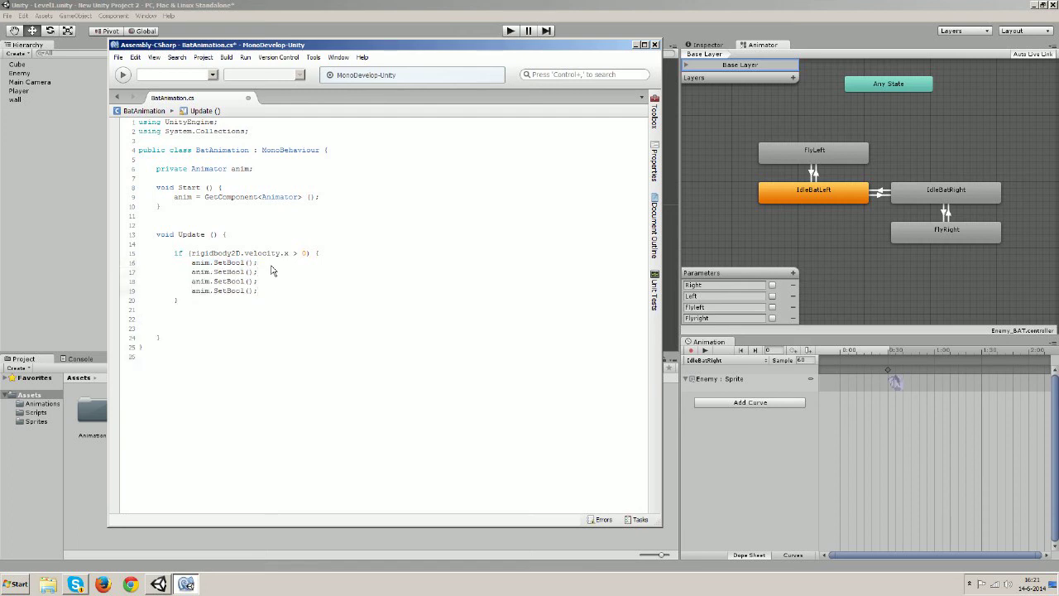
{"action": "left_click", "coordinate": [248, 263]}
{"action": "type", "text": "\"Flyright\""}
Complete the first two calls as SetBool("Flyright", true) and SetBool("Right", true)
{"action": "type", "text": ", true"}
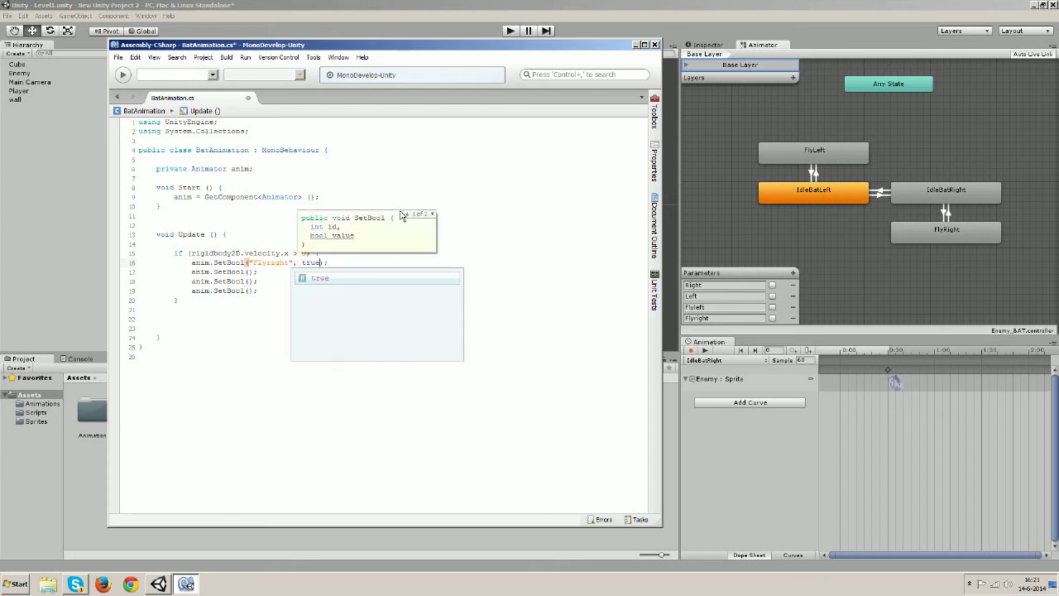
{"action": "key", "text": "Escape"}
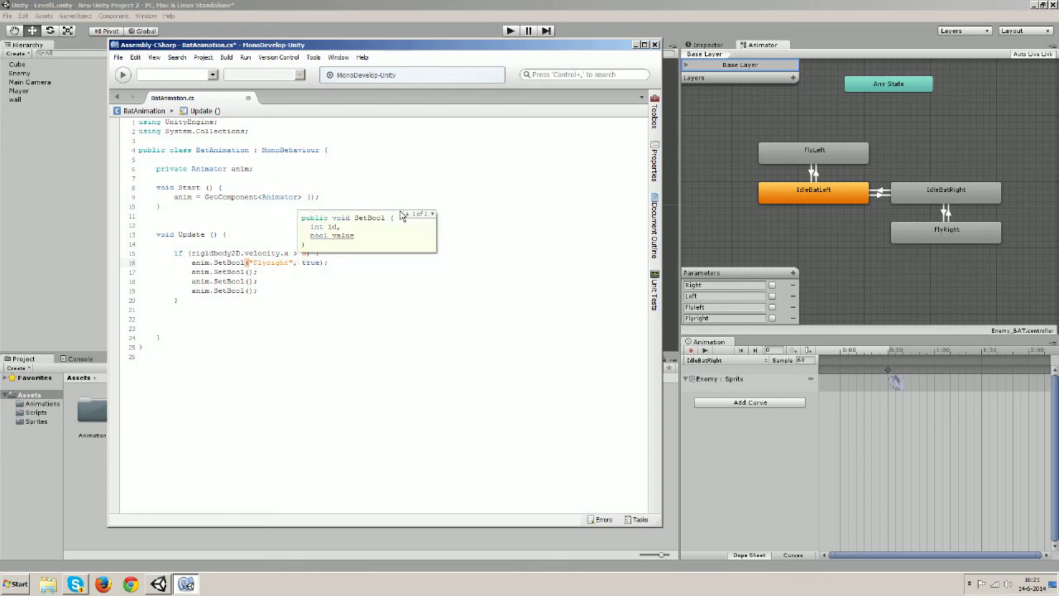
{"action": "left_click", "coordinate": [250, 272]}
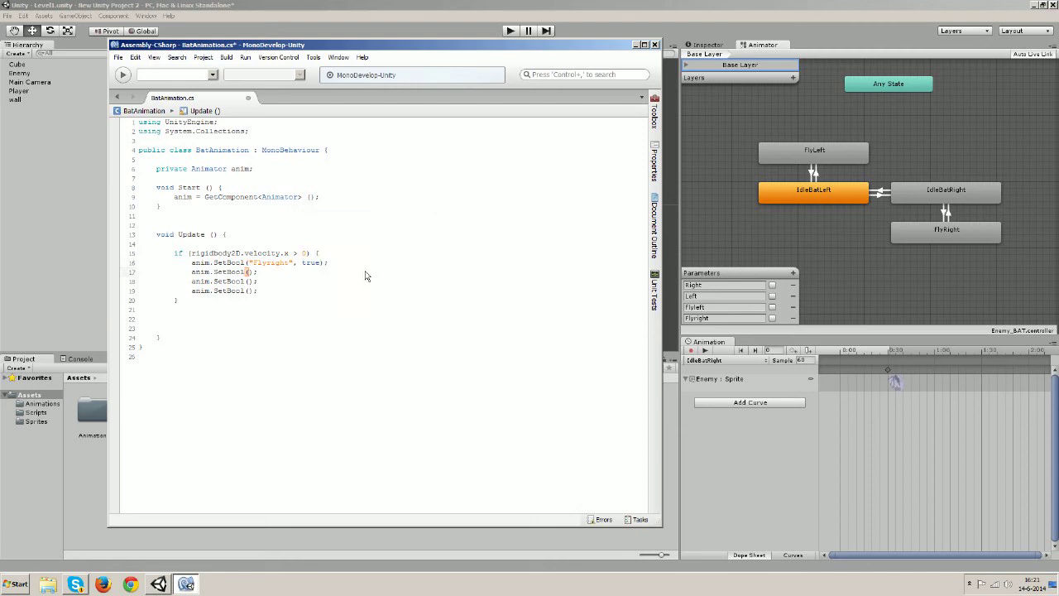
{"action": "type", "text": "\"Right\", tru"}
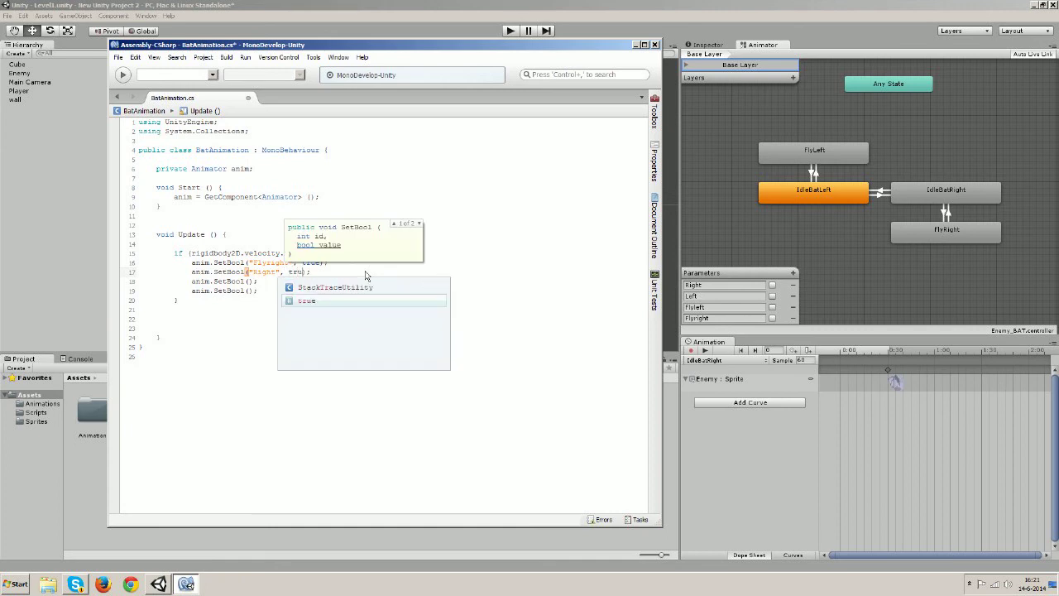
{"action": "type", "text": "e"}
{"action": "key", "text": "Return"}
{"action": "key", "text": "Down"}
{"action": "key", "text": "Left"}
{"action": "key", "text": "Left"}
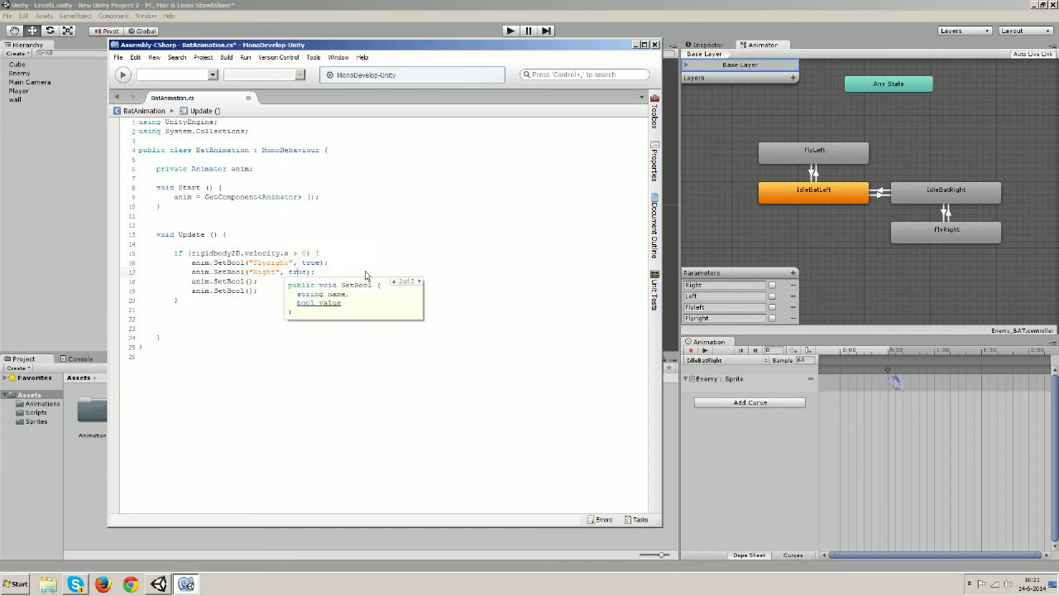
Complete the last two calls as SetBool("Flyleft", false) and SetBool("Left", false)
{"action": "left_click", "coordinate": [248, 283]}
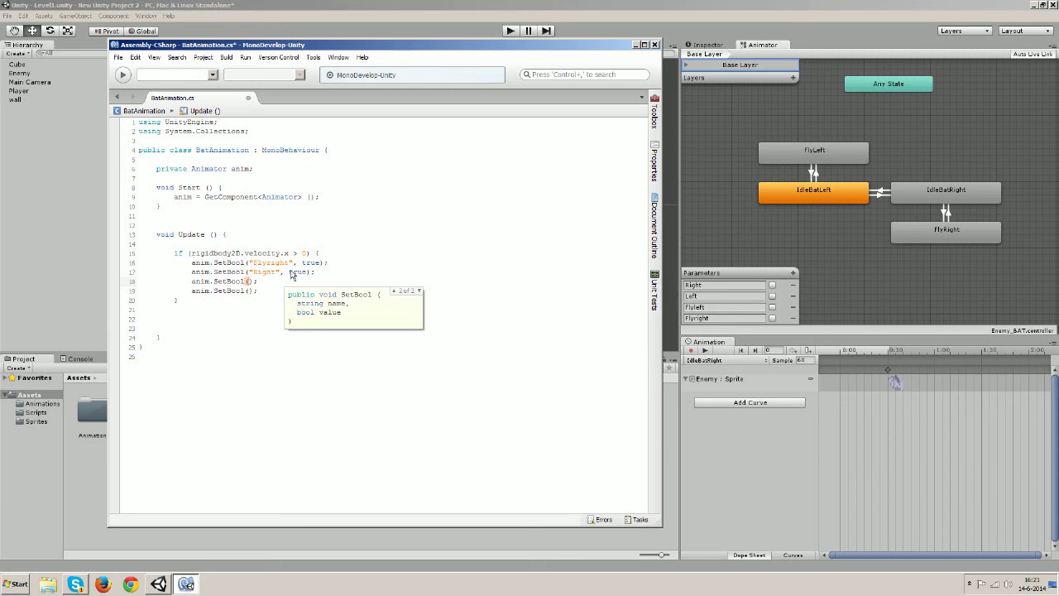
{"action": "left_click_drag", "start_coordinate": [249, 264], "coordinate": [291, 266]}
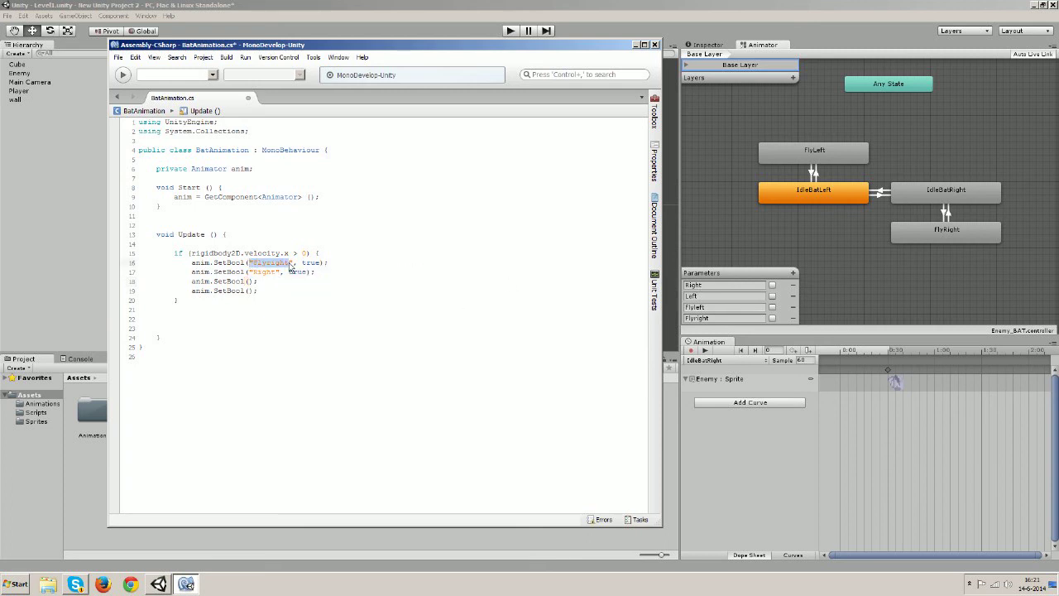
{"action": "left_click", "coordinate": [249, 281]}
{"action": "type", "text": "\"Flyleft"}
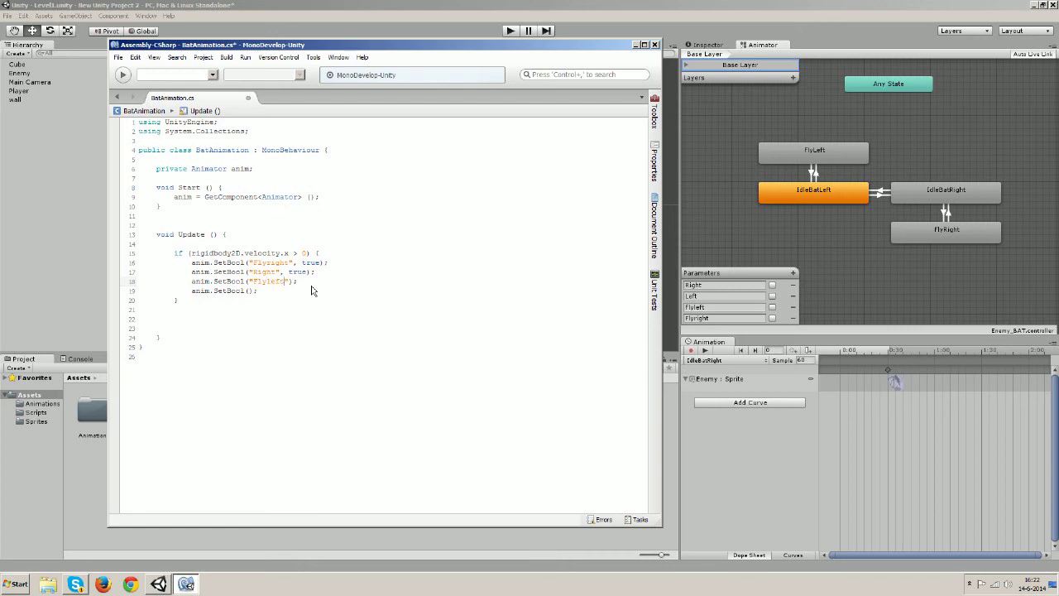
{"action": "type", "text": "\""}
{"action": "type", "text": "\", fals"}
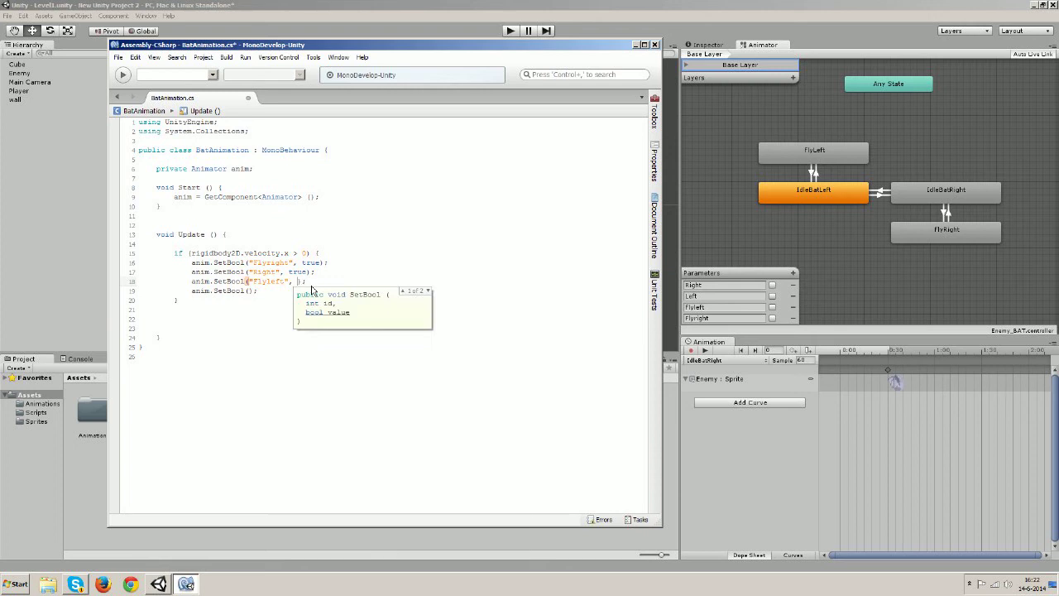
{"action": "type", "text": "e"}
{"action": "key", "text": "Down"}
{"action": "key", "text": "Down"}
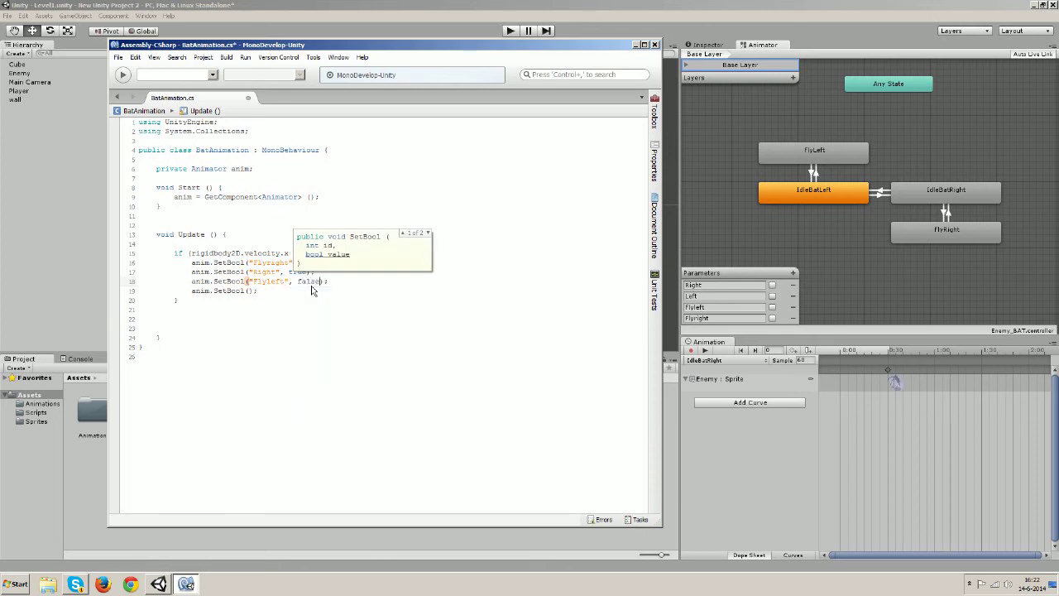
{"action": "key", "text": "Left"}
{"action": "key", "text": "Left"}
{"action": "key", "text": "Left"}
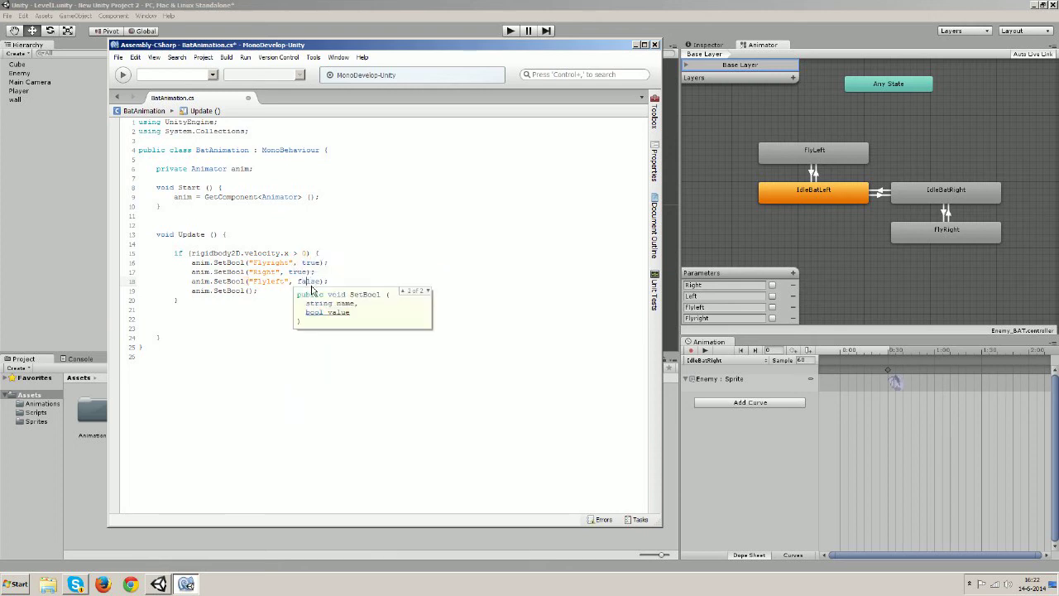
{"action": "left_click", "coordinate": [249, 290]}
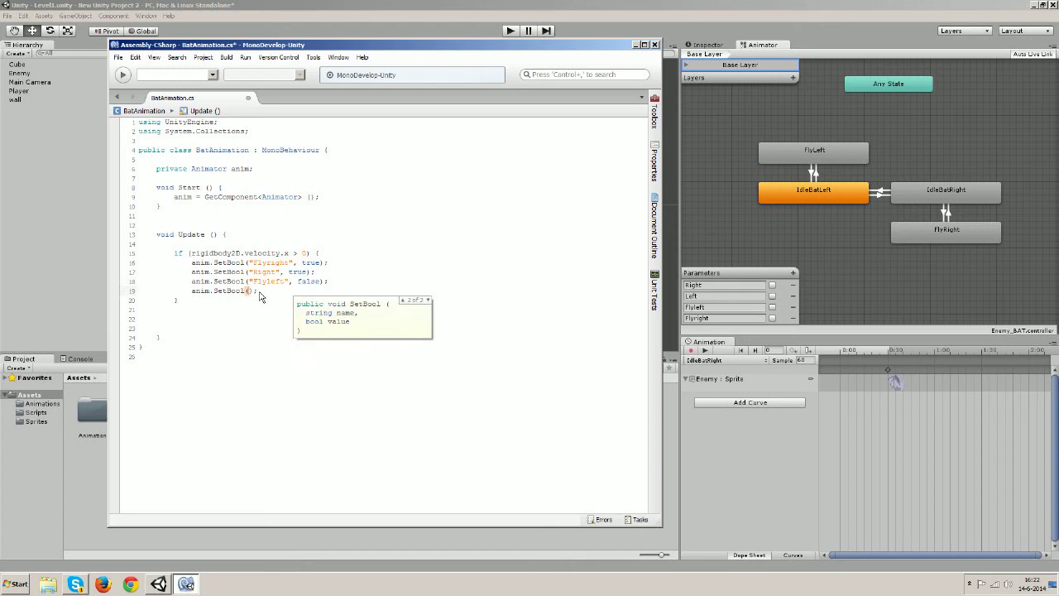
{"action": "type", "text": "\"Left"}
{"action": "key", "text": "Right"}
{"action": "type", "text": ", fals"}
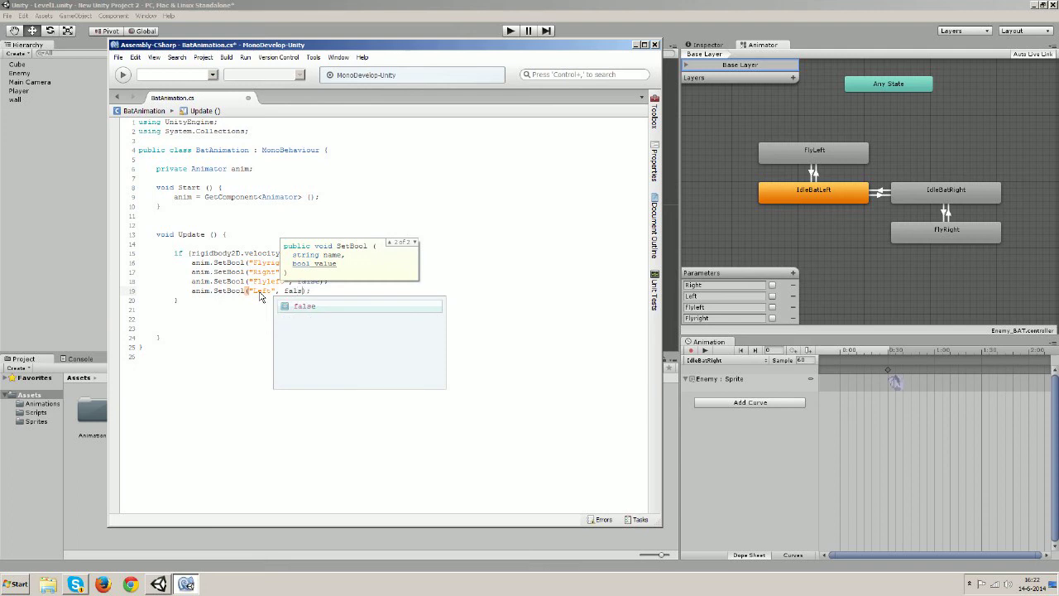
{"action": "type", "text": "e"}
{"action": "key", "text": "Escape"}
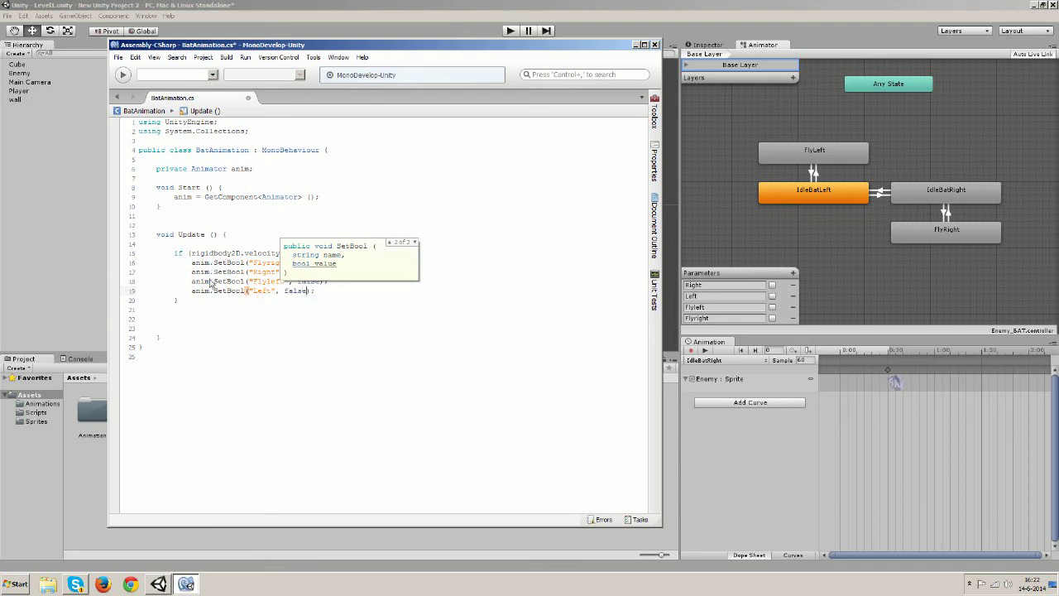
{"action": "left_click", "coordinate": [235, 272]}
{"action": "left_click", "coordinate": [192, 299]}
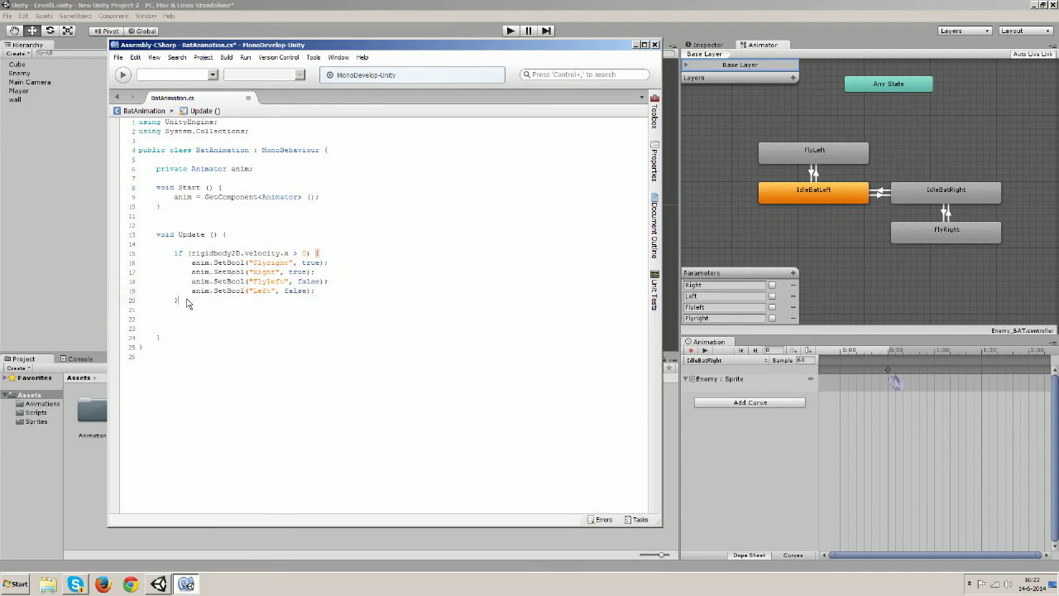
Review the velocity condition and SetBool calls, then copy lines 15–20 and continue below the block
{"action": "left_click_drag", "start_coordinate": [192, 253], "coordinate": [307, 260]}
{"action": "left_click", "coordinate": [296, 255]}
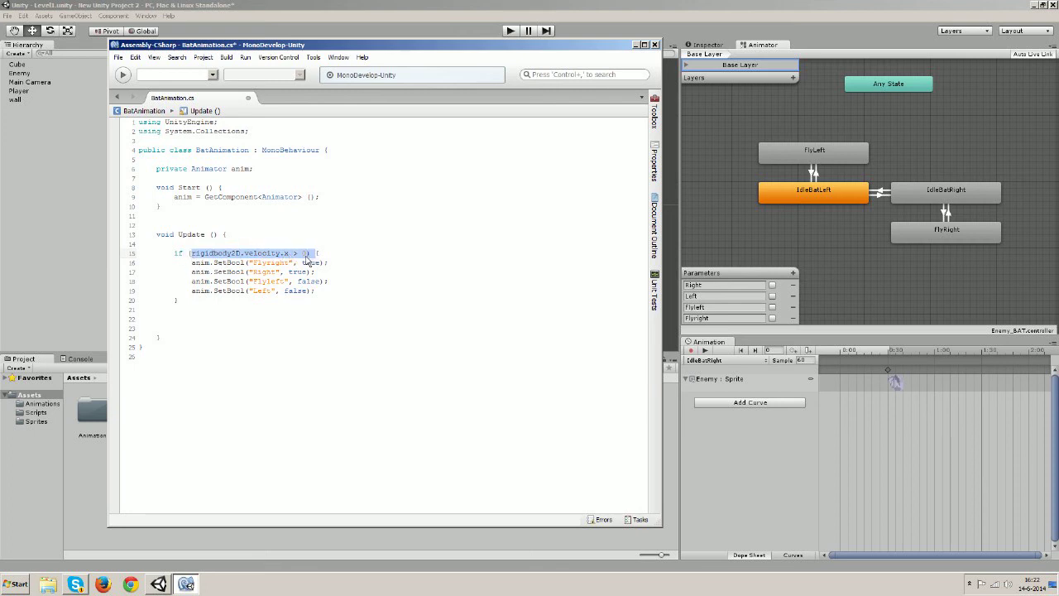
{"action": "left_click_drag", "start_coordinate": [222, 265], "coordinate": [329, 267]}
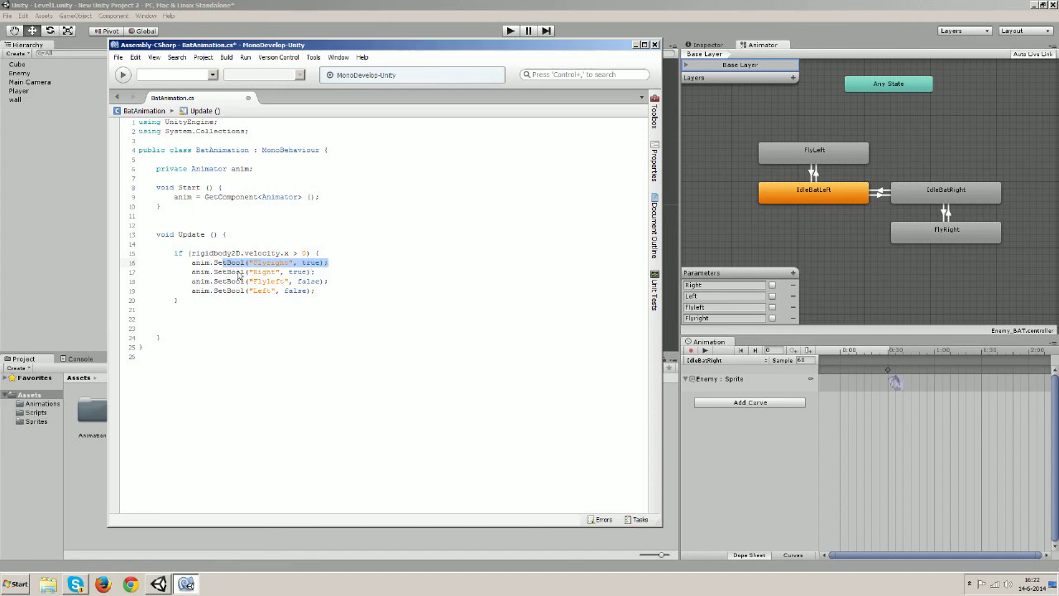
{"action": "left_click_drag", "start_coordinate": [231, 272], "coordinate": [265, 278]}
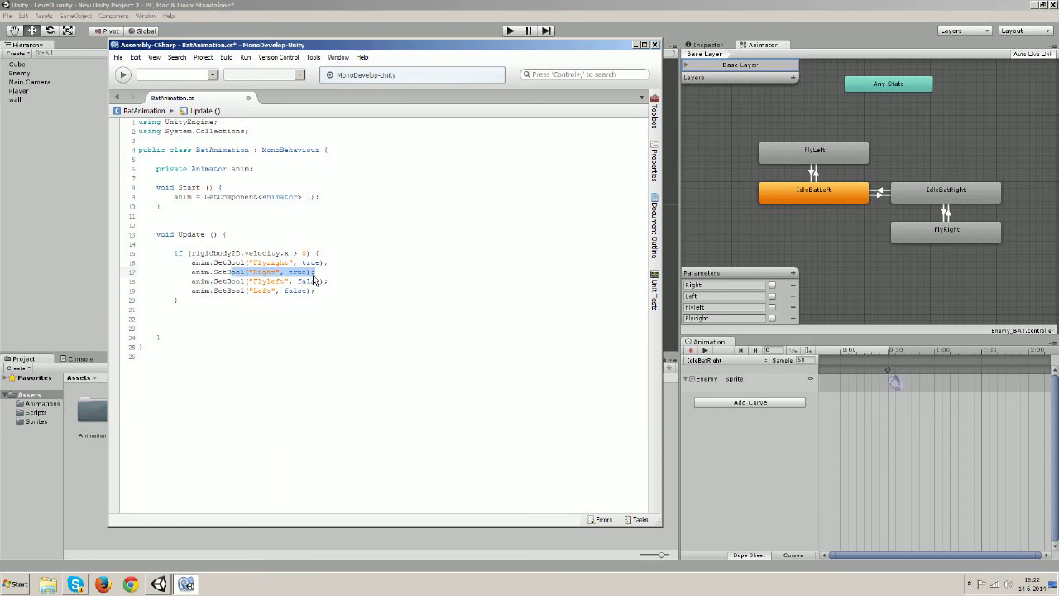
{"action": "left_click", "coordinate": [241, 282]}
{"action": "left_click_drag", "start_coordinate": [241, 283], "coordinate": [314, 299]}
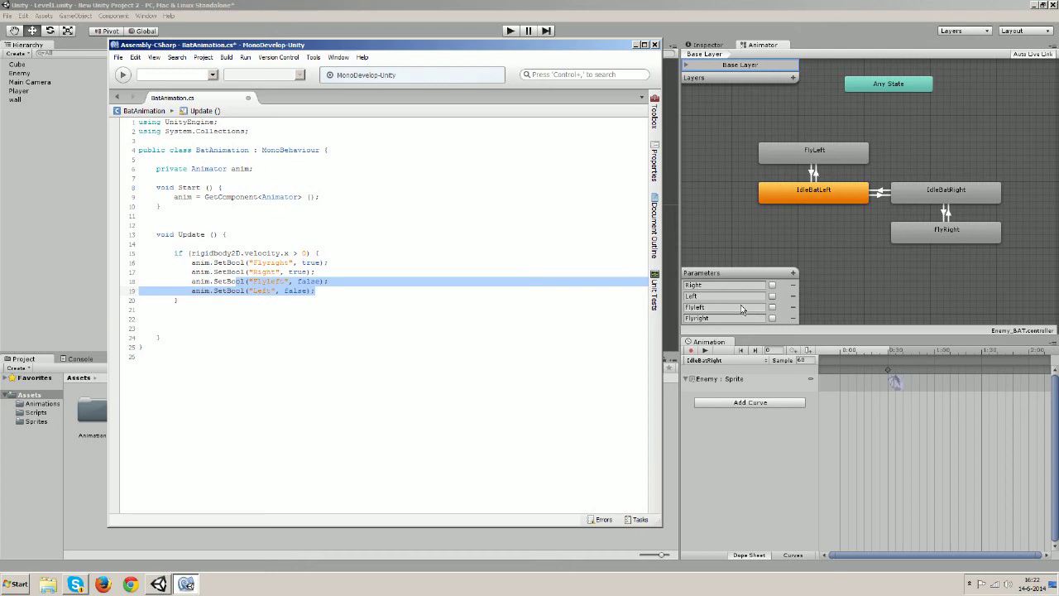
{"action": "left_click", "coordinate": [323, 297]}
{"action": "left_click_drag", "start_coordinate": [241, 302], "coordinate": [173, 262]}
{"action": "key", "text": "ctrl+c"}
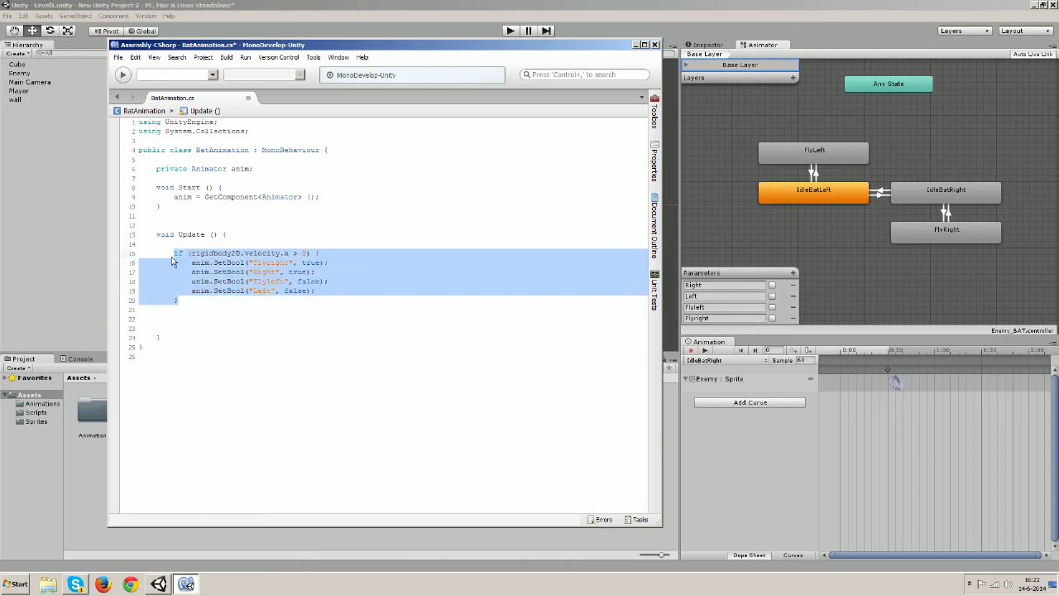
{"action": "left_click", "coordinate": [183, 303]}
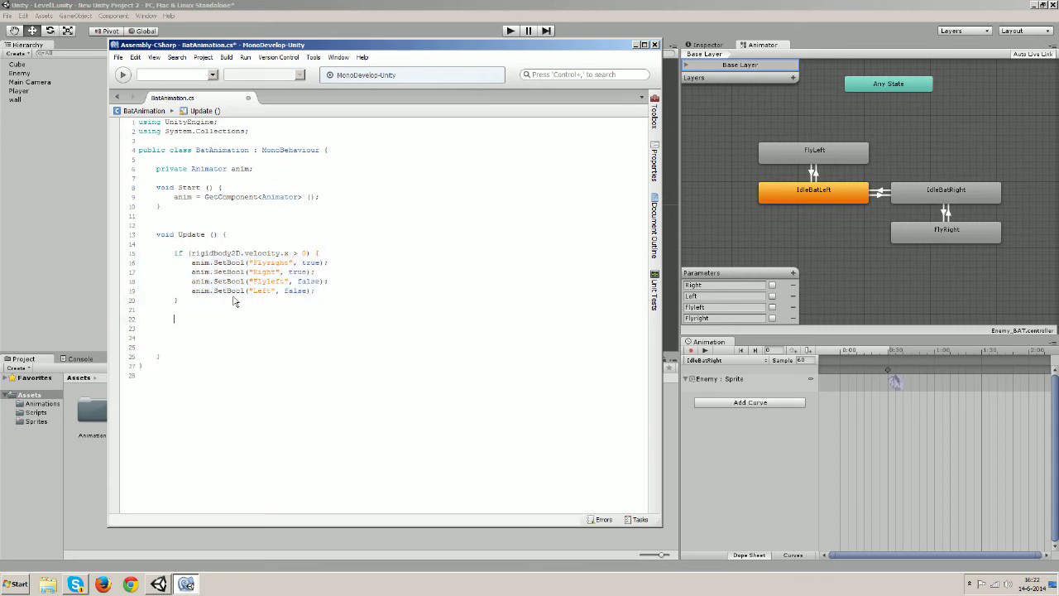
Paste a copy of the if block below and set its Flyright and Right calls to false
{"action": "key", "text": "ctrl+v"}
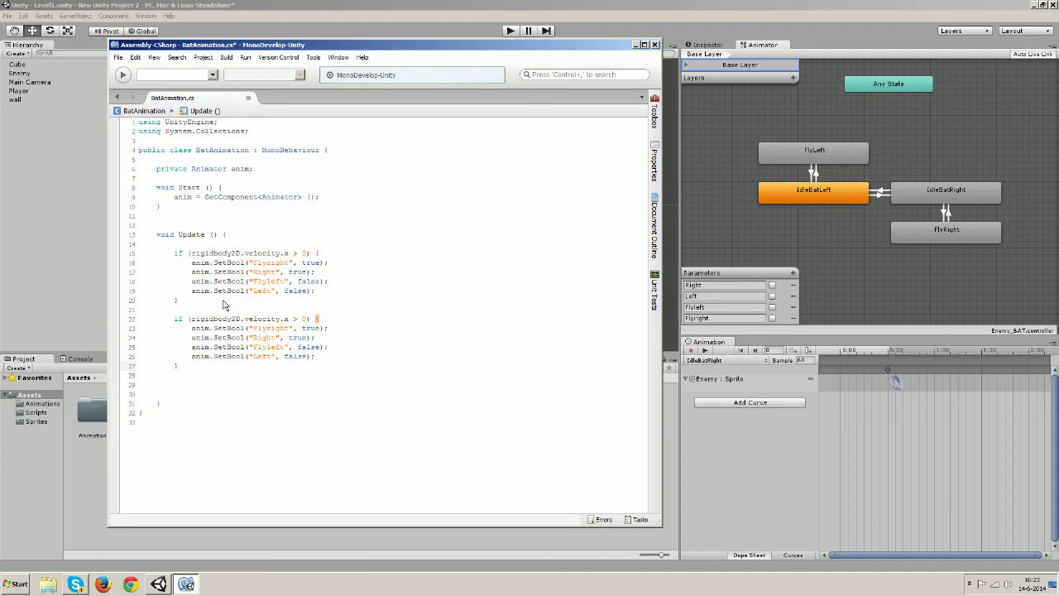
{"action": "double_click", "coordinate": [295, 319]}
{"action": "double_click", "coordinate": [310, 328]}
{"action": "type", "text": "fals"}
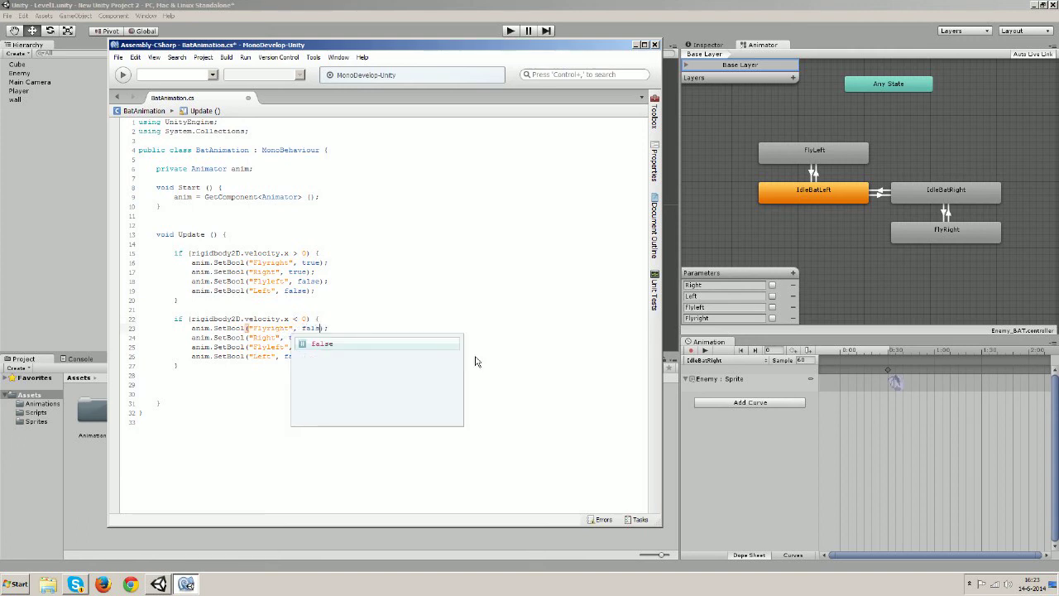
{"action": "key", "text": "Escape"}
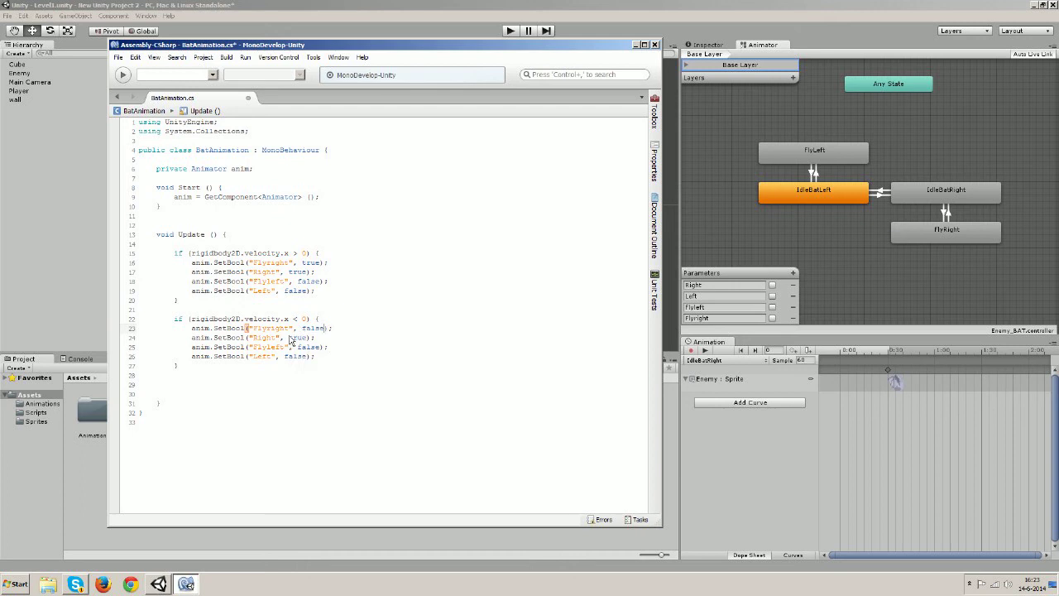
{"action": "left_click_drag", "start_coordinate": [289, 337], "coordinate": [303, 339]}
{"action": "type", "text": "fals"}
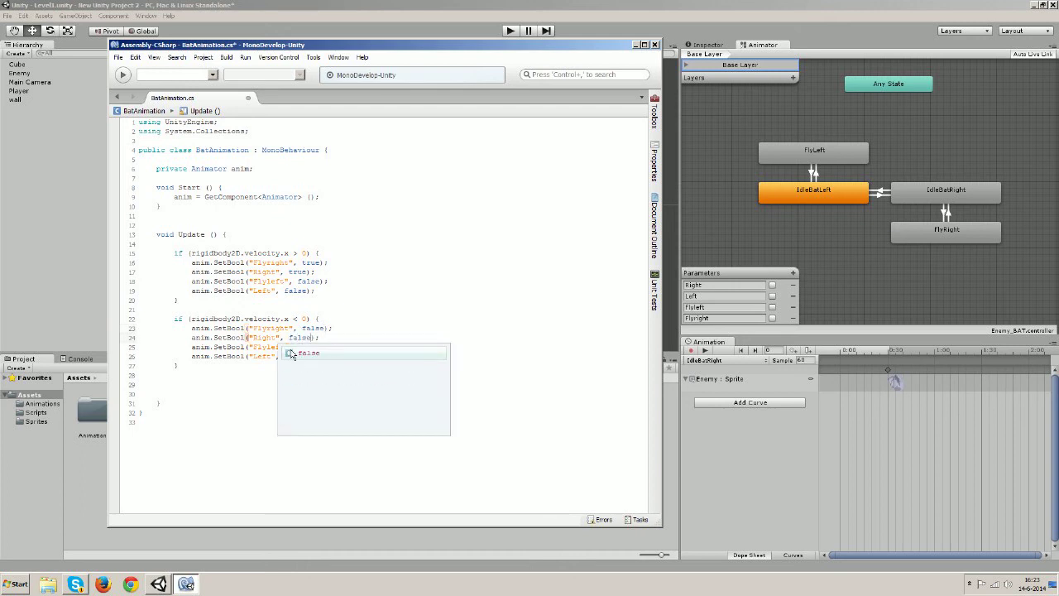
{"action": "key", "text": "Return"}
Set Flyleft and Left to true in the copied block and compare it with the first block
{"action": "left_click_drag", "start_coordinate": [289, 340], "coordinate": [320, 352]}
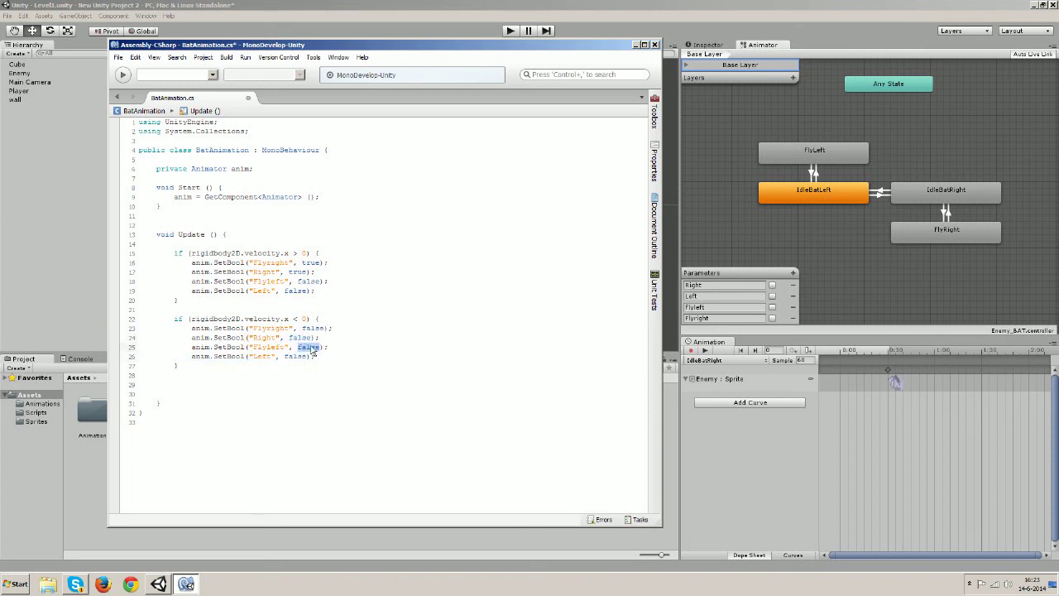
{"action": "type", "text": "tru"}
{"action": "double_click", "coordinate": [313, 362]}
{"action": "left_click_drag", "start_coordinate": [284, 357], "coordinate": [306, 358]}
{"action": "type", "text": "true"}
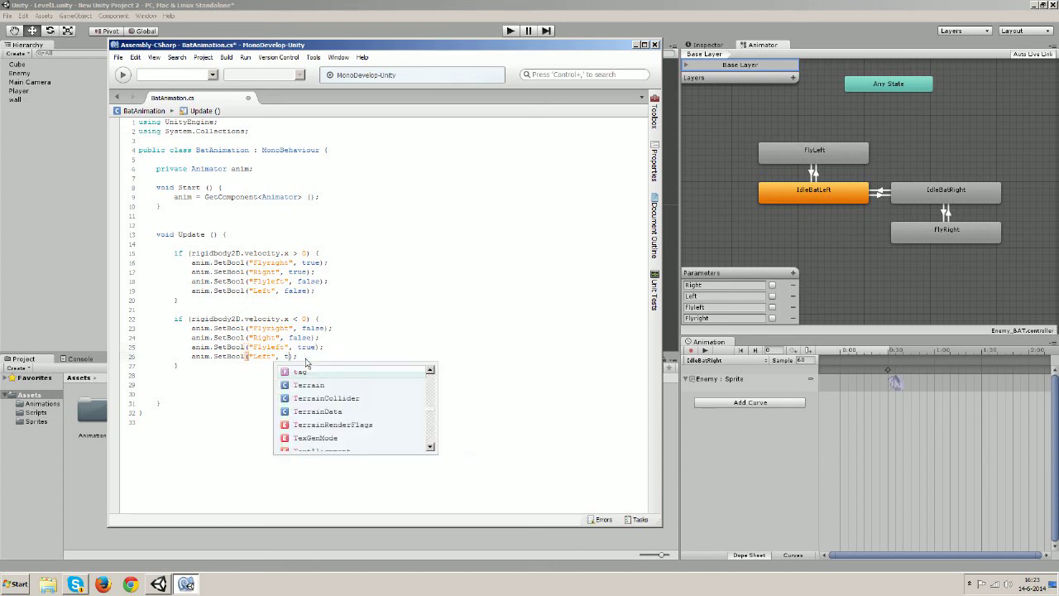
{"action": "left_click", "coordinate": [344, 312]}
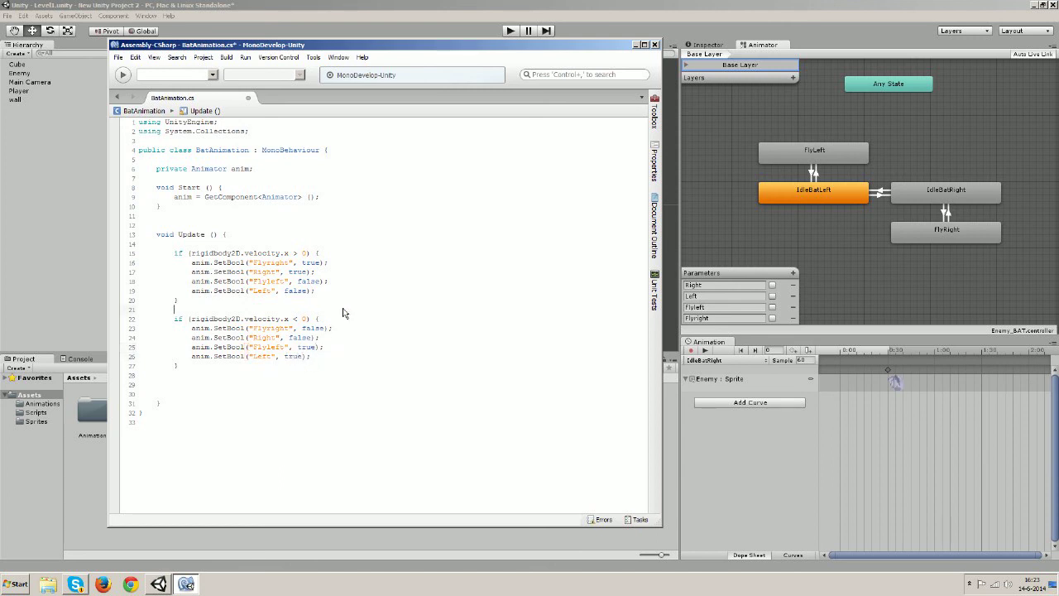
{"action": "left_click_drag", "start_coordinate": [326, 294], "coordinate": [293, 253]}
{"action": "left_click_drag", "start_coordinate": [355, 354], "coordinate": [283, 312]}
{"action": "left_click", "coordinate": [294, 347]}
Paste a copy of the velocity.x < 0 block below it as a third if block
{"action": "type", "text": "if"}
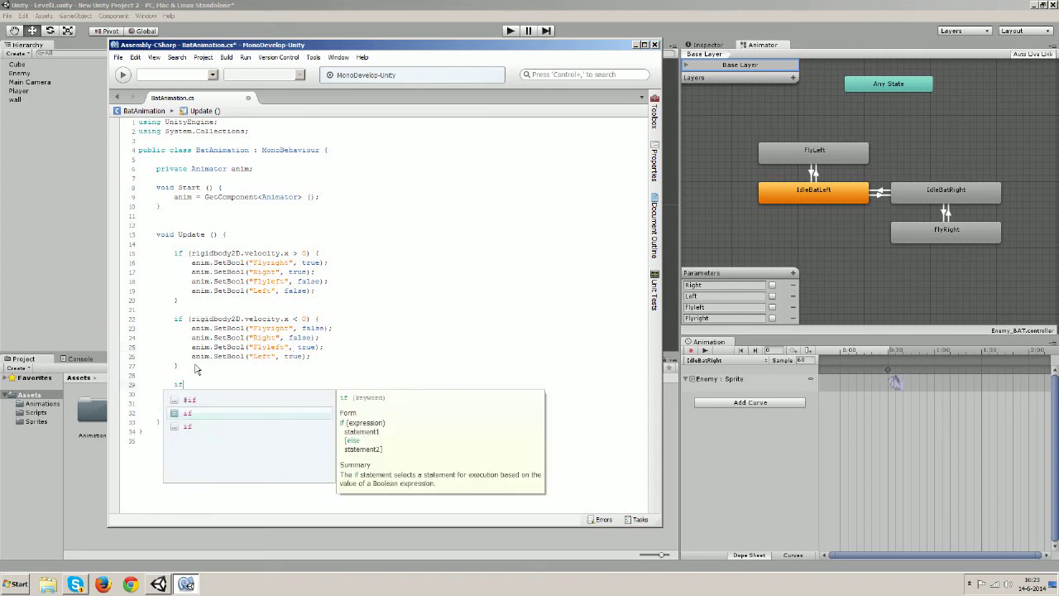
{"action": "left_click", "coordinate": [187, 362]}
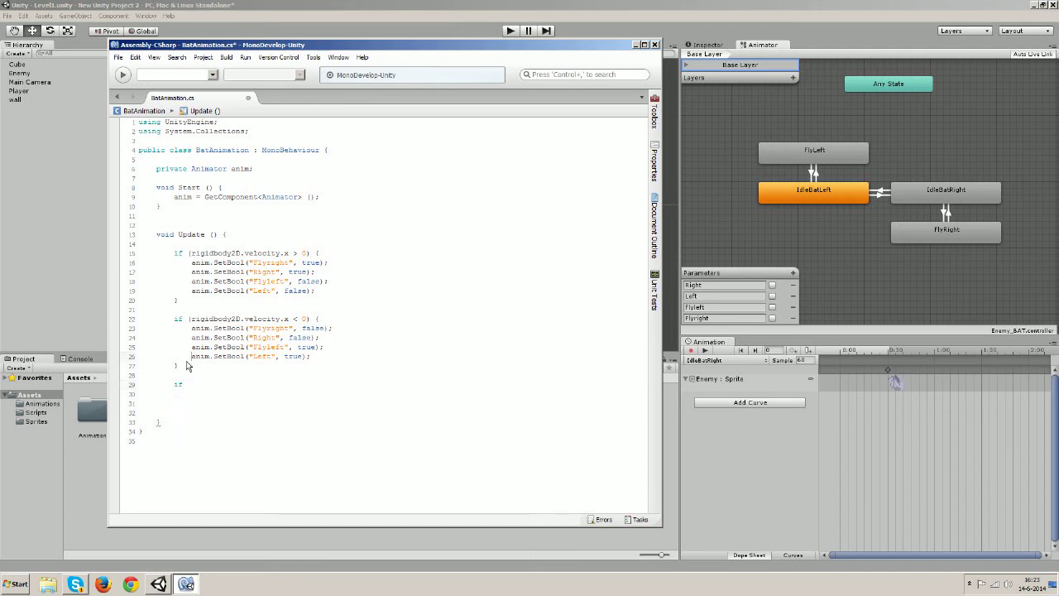
{"action": "left_click_drag", "start_coordinate": [180, 367], "coordinate": [174, 326]}
{"action": "key", "text": "ctrl+c"}
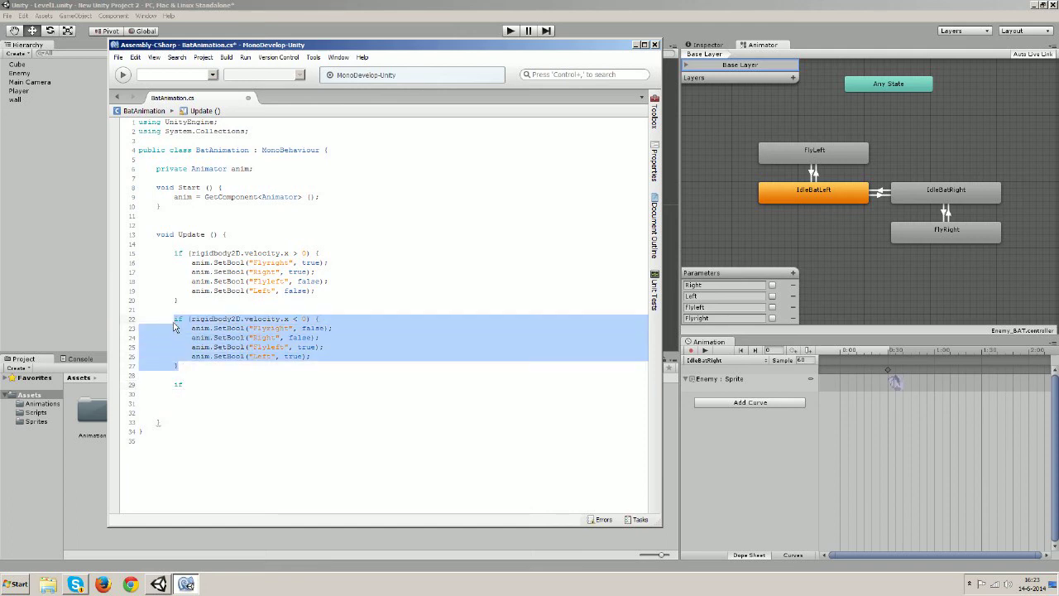
{"action": "double_click", "coordinate": [177, 385]}
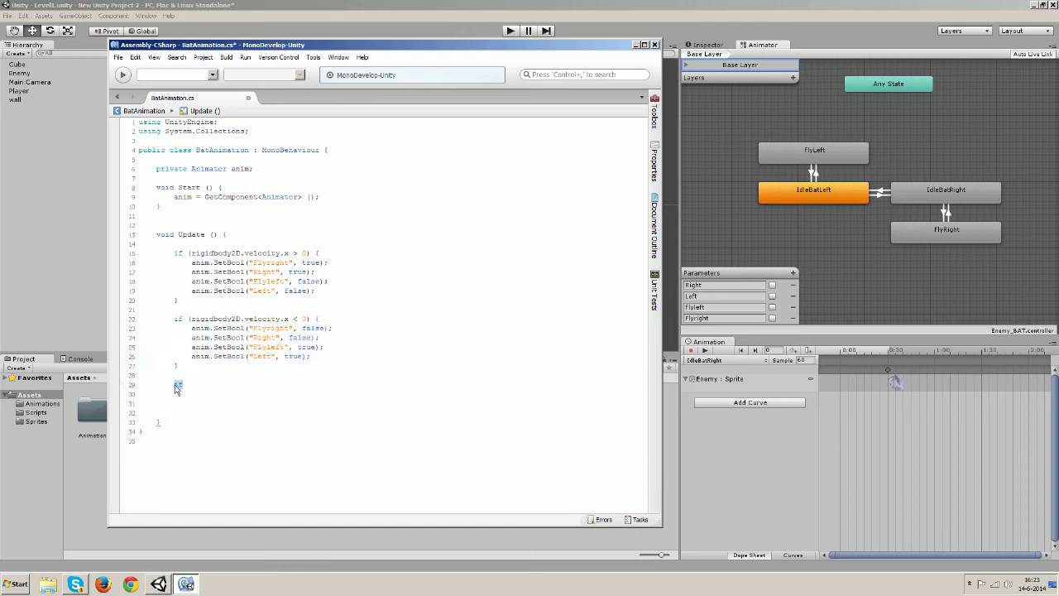
{"action": "key", "text": "ctrl+v"}
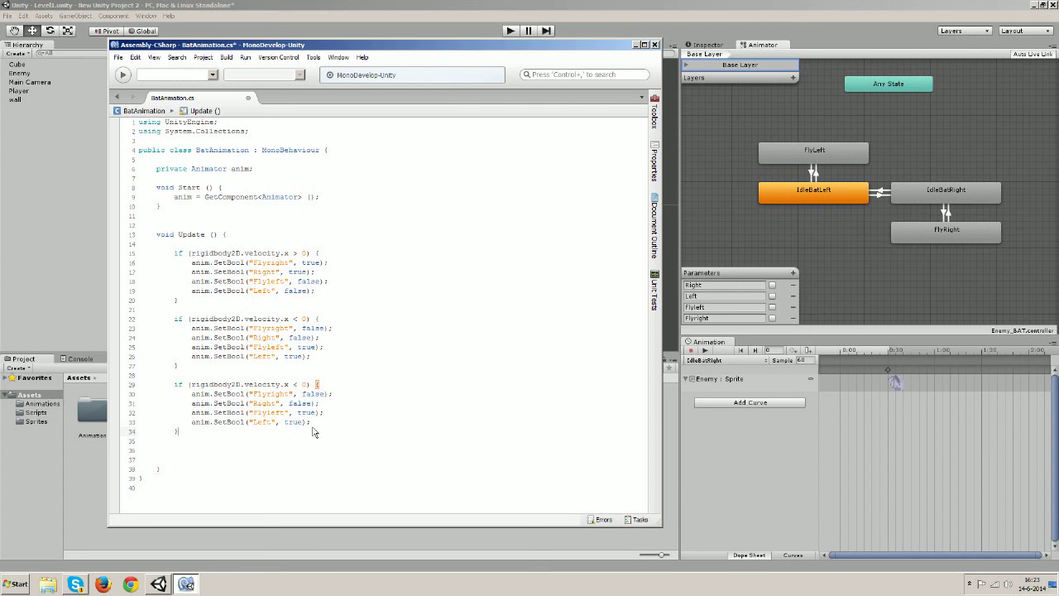
Delete the Right and Left lines from the new block and set Flyleft to false
{"action": "left_click_drag", "start_coordinate": [325, 413], "coordinate": [214, 413]}
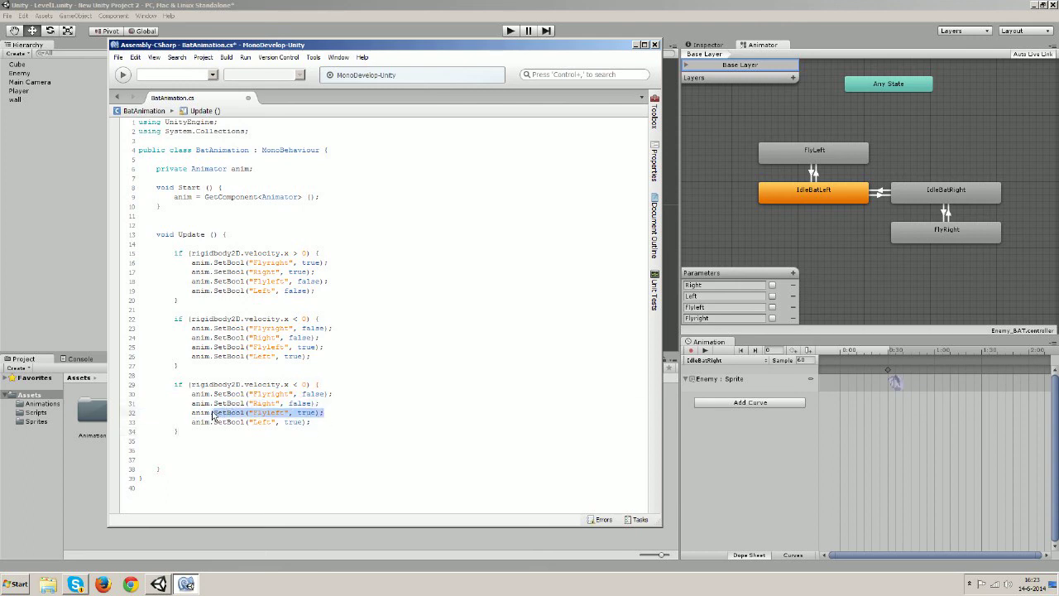
{"action": "left_click_drag", "start_coordinate": [322, 405], "coordinate": [192, 406]}
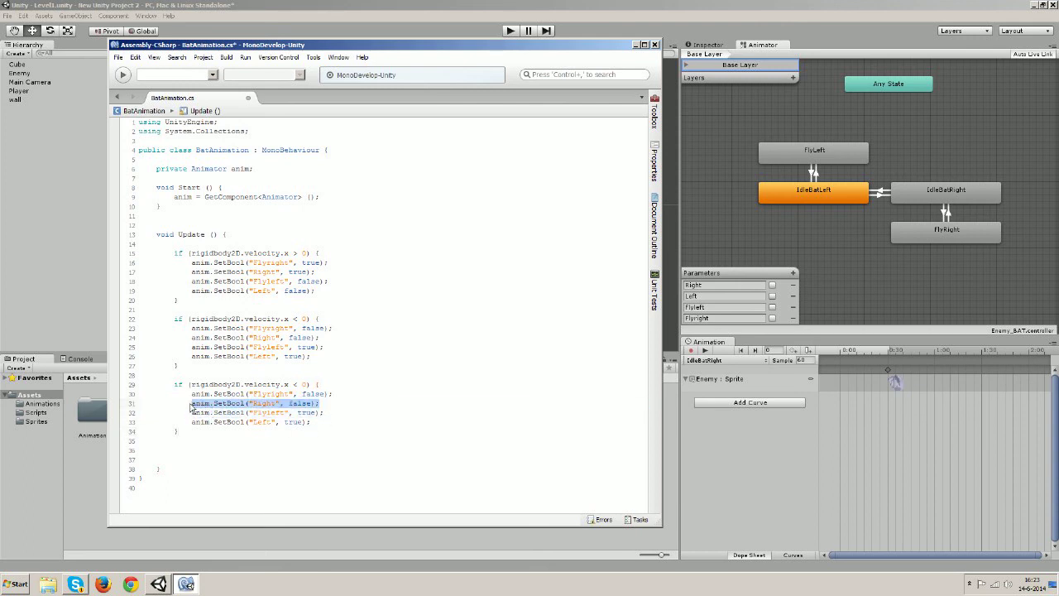
{"action": "key", "text": "BackSpace"}
{"action": "key", "text": "Delete"}
{"action": "key", "text": "BackSpace"}
{"action": "key", "text": "BackSpace"}
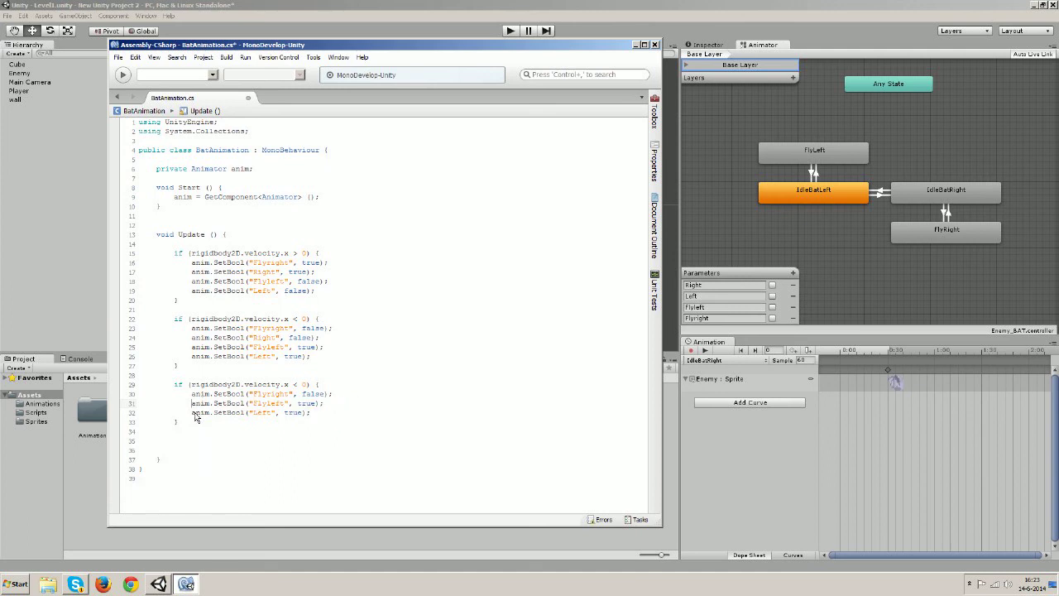
{"action": "left_click_drag", "start_coordinate": [193, 414], "coordinate": [312, 414]}
{"action": "key", "text": "BackSpace"}
{"action": "left_click_drag", "start_coordinate": [298, 386], "coordinate": [294, 386]}
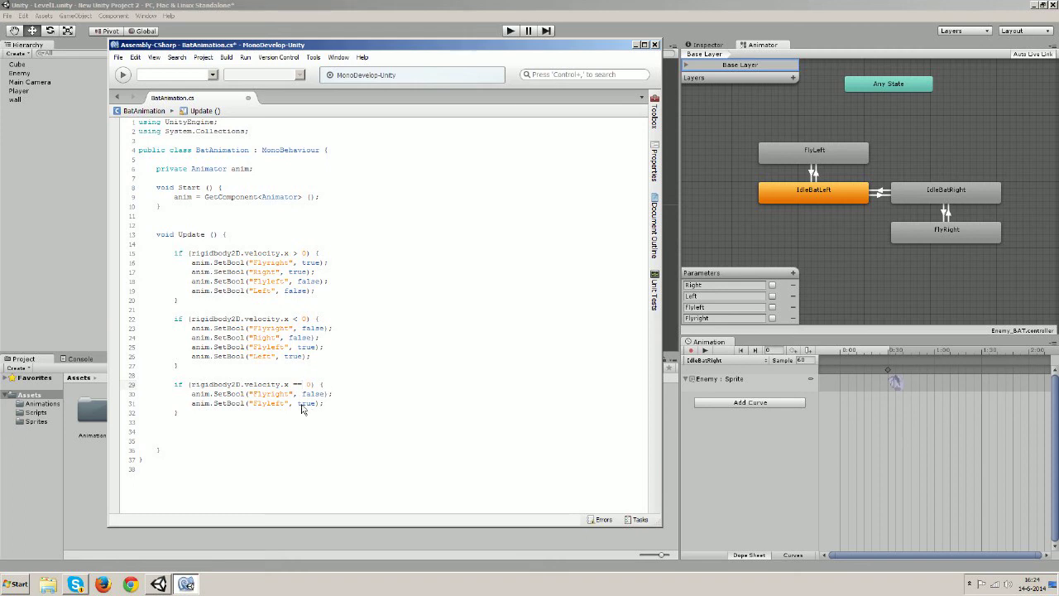
{"action": "left_click_drag", "start_coordinate": [297, 406], "coordinate": [312, 406]}
{"action": "type", "text": "false"}
Save over the existing BatAnimation.cs in the Scripts folder and close MonoDevelop
{"action": "left_click", "coordinate": [263, 384]}
{"action": "left_click", "coordinate": [287, 404]}
{"action": "left_click", "coordinate": [118, 57]}
{"action": "left_click", "coordinate": [138, 110]}
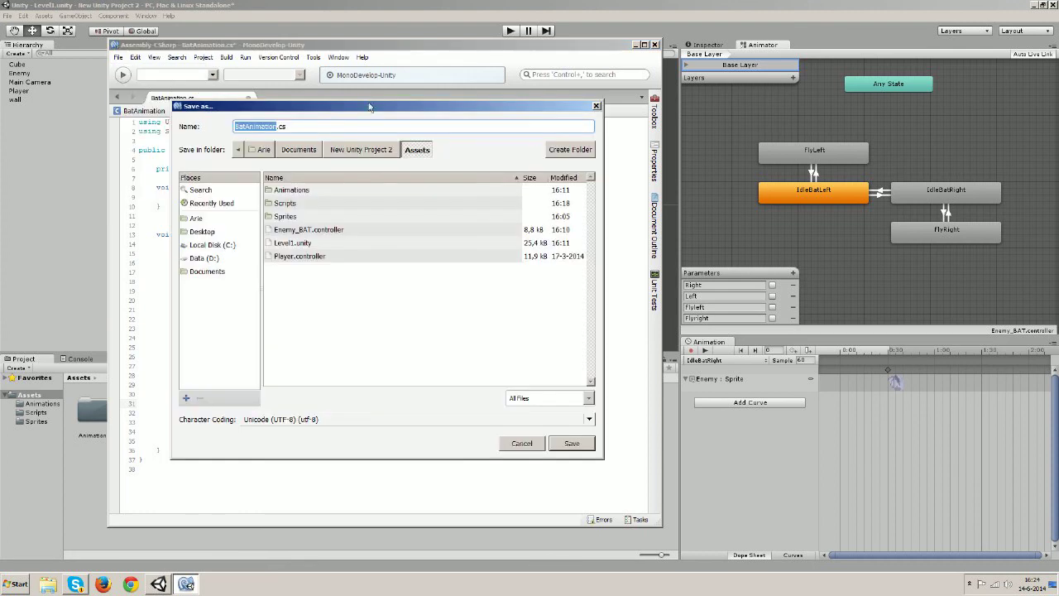
{"action": "left_click", "coordinate": [556, 446]}
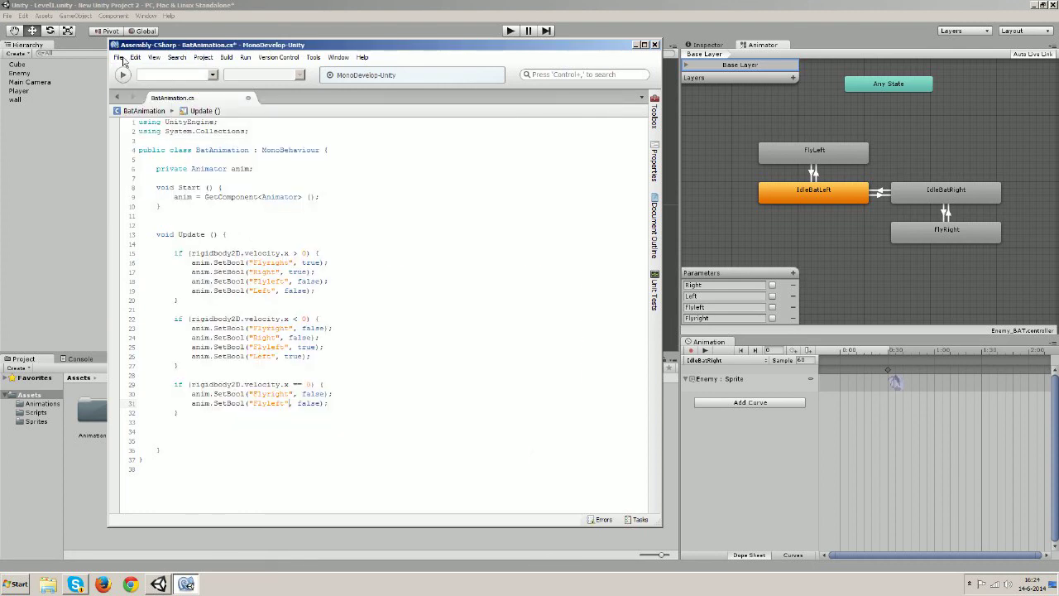
{"action": "left_click", "coordinate": [118, 57]}
{"action": "left_click", "coordinate": [126, 99]}
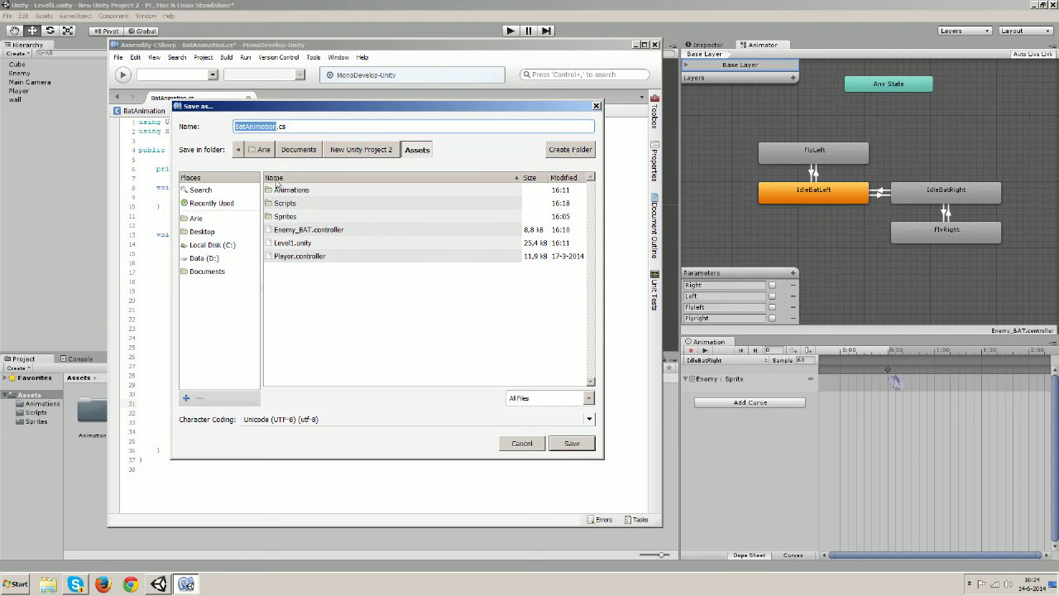
{"action": "double_click", "coordinate": [284, 204]}
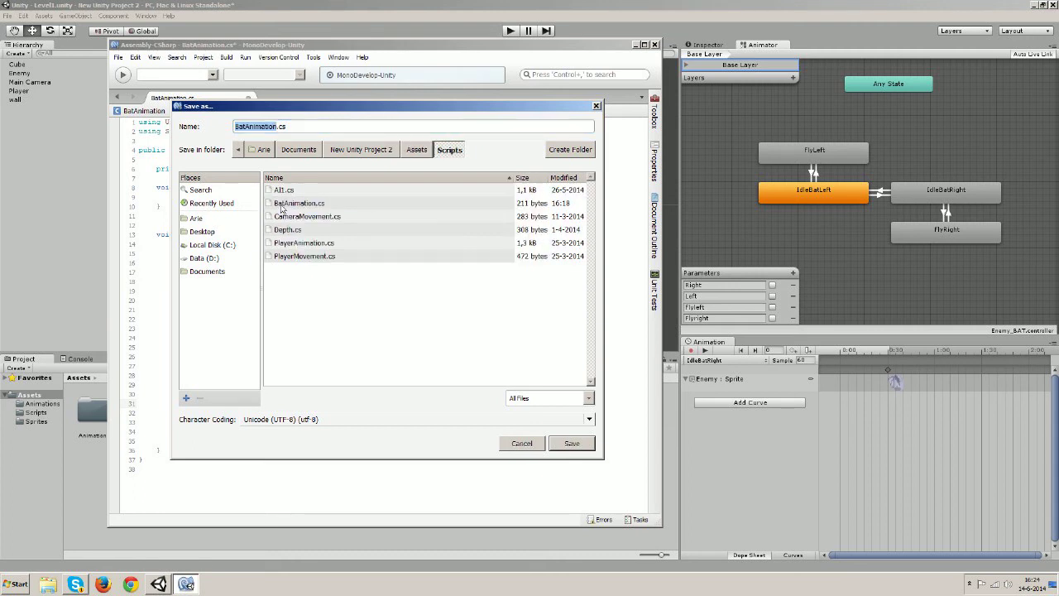
{"action": "left_click", "coordinate": [307, 209]}
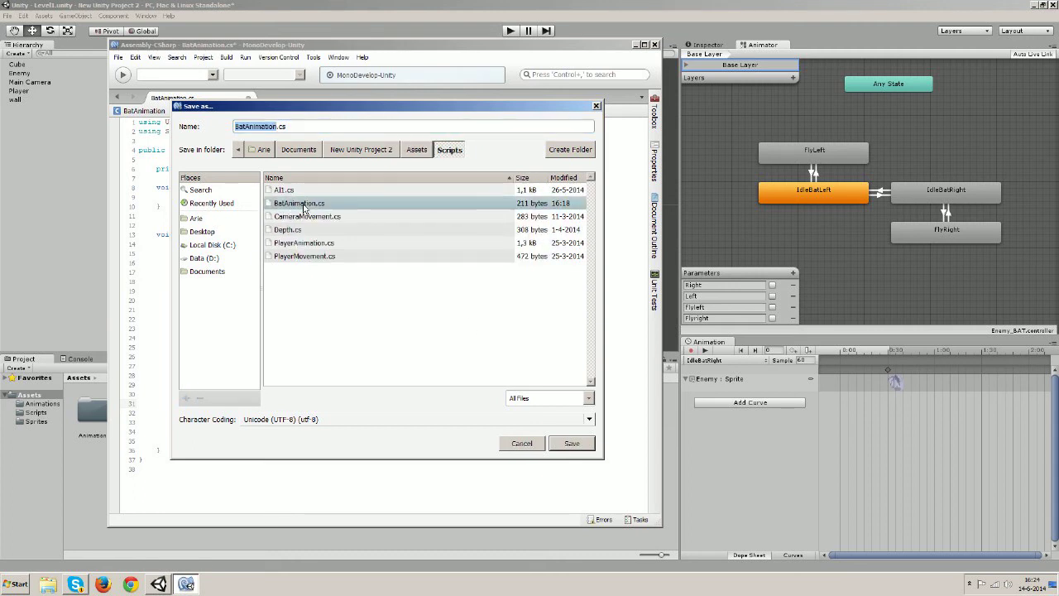
{"action": "left_click", "coordinate": [567, 443]}
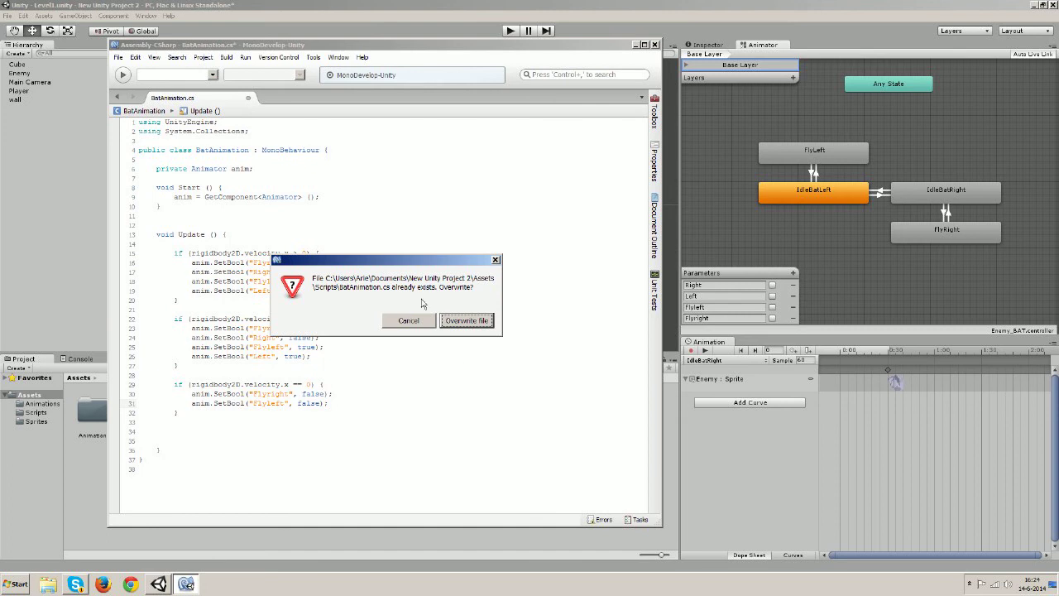
{"action": "left_click", "coordinate": [479, 328]}
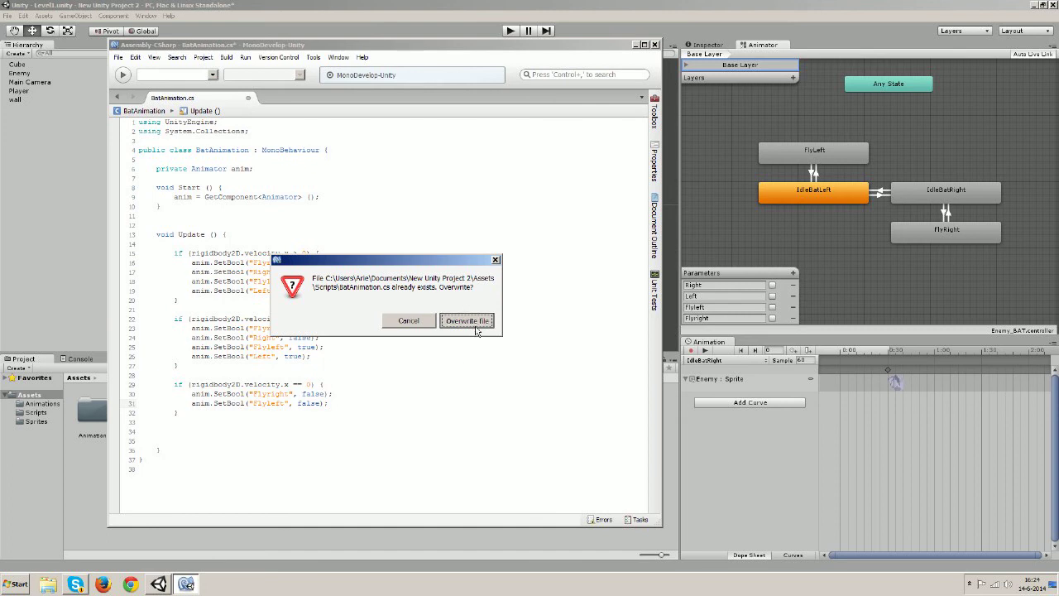
{"action": "left_click", "coordinate": [654, 45]}
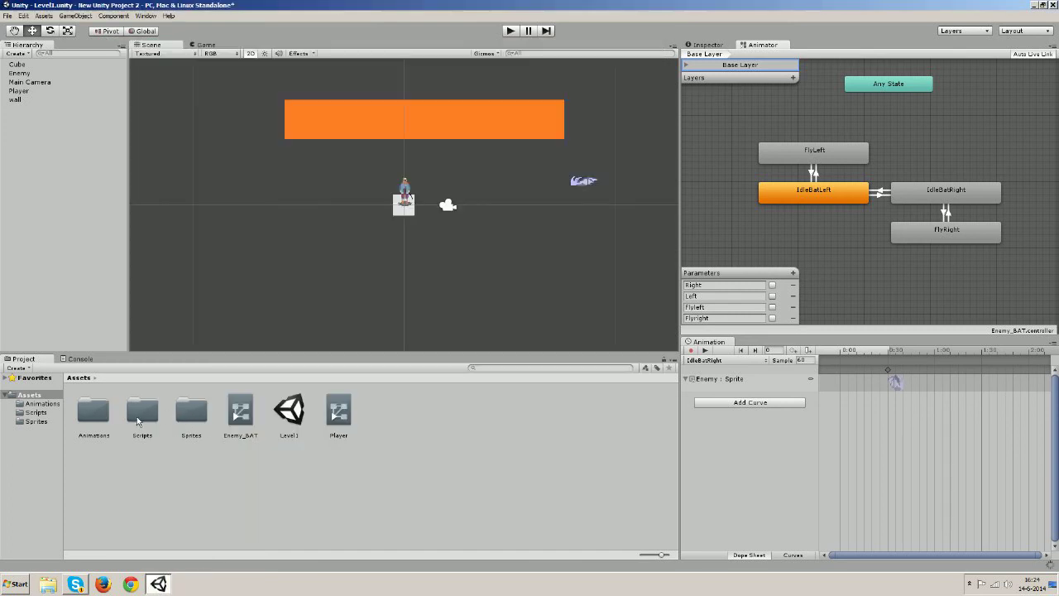
Open the BatAnimation script from the Scripts folder, then close MonoDevelop
{"action": "double_click", "coordinate": [147, 419]}
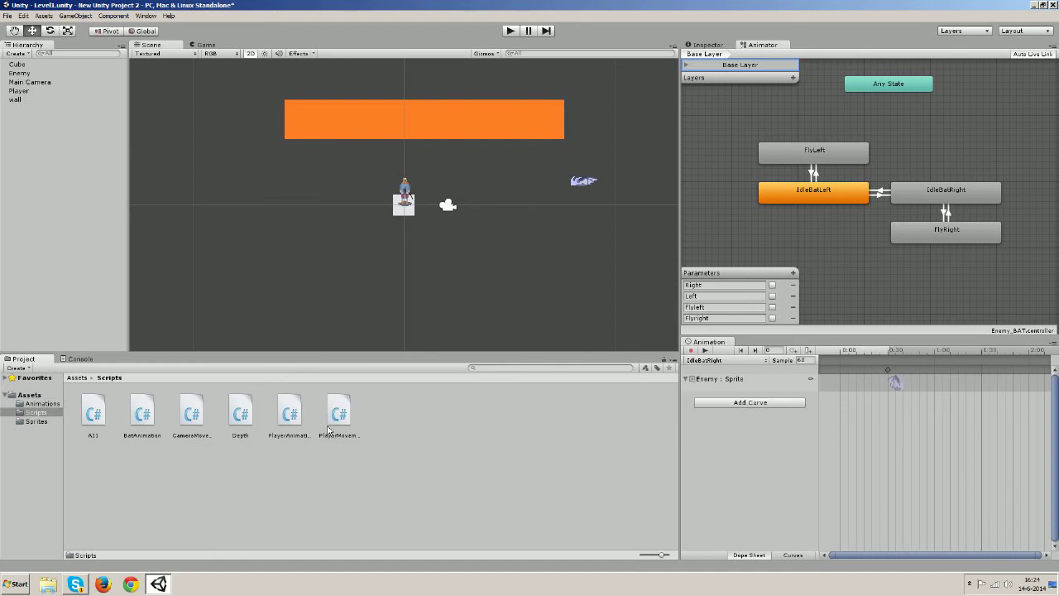
{"action": "double_click", "coordinate": [144, 418]}
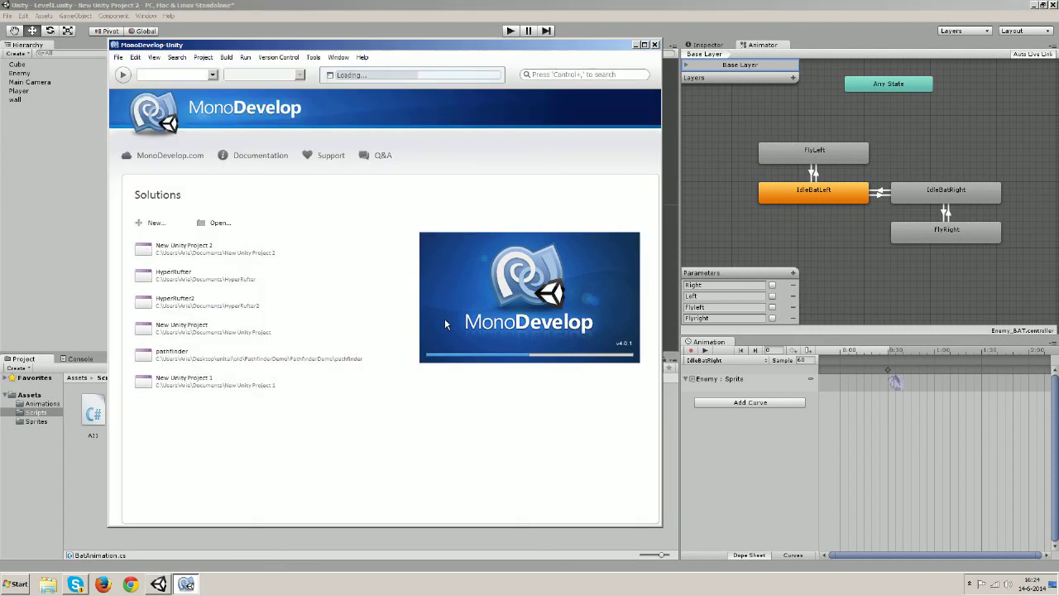
{"action": "left_click", "coordinate": [653, 45]}
Select Enemy and scroll its Inspector to show the Animator and Bat Animation script
{"action": "left_click", "coordinate": [30, 74]}
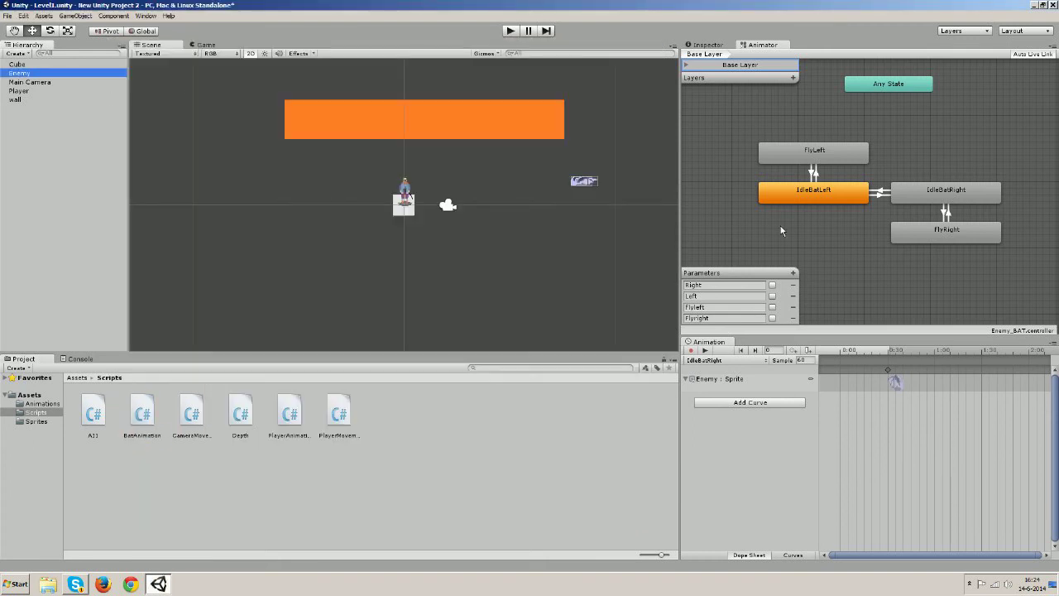
{"action": "left_click", "coordinate": [717, 45]}
{"action": "scroll", "coordinate": [853, 257], "scroll_direction": "down", "scroll_amount": 5}
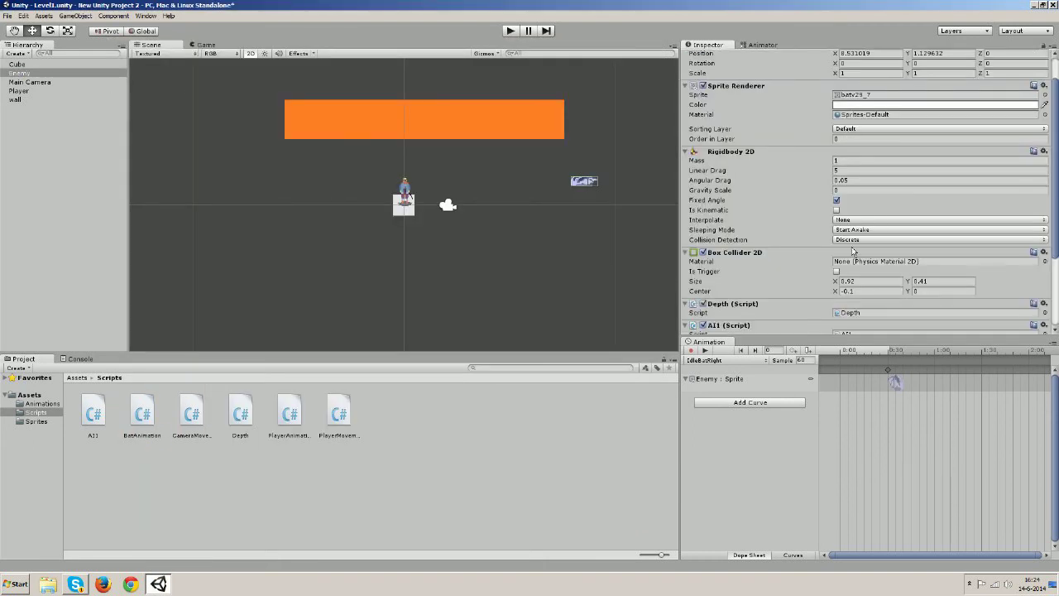
{"action": "scroll", "coordinate": [853, 261], "scroll_direction": "down", "scroll_amount": 3}
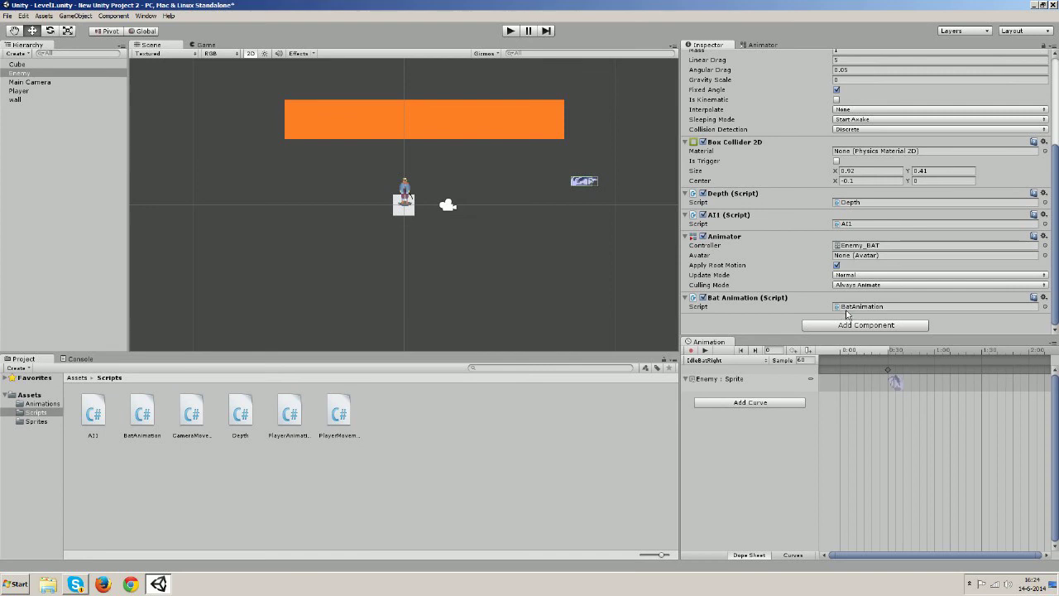
{"action": "left_click", "coordinate": [511, 33]}
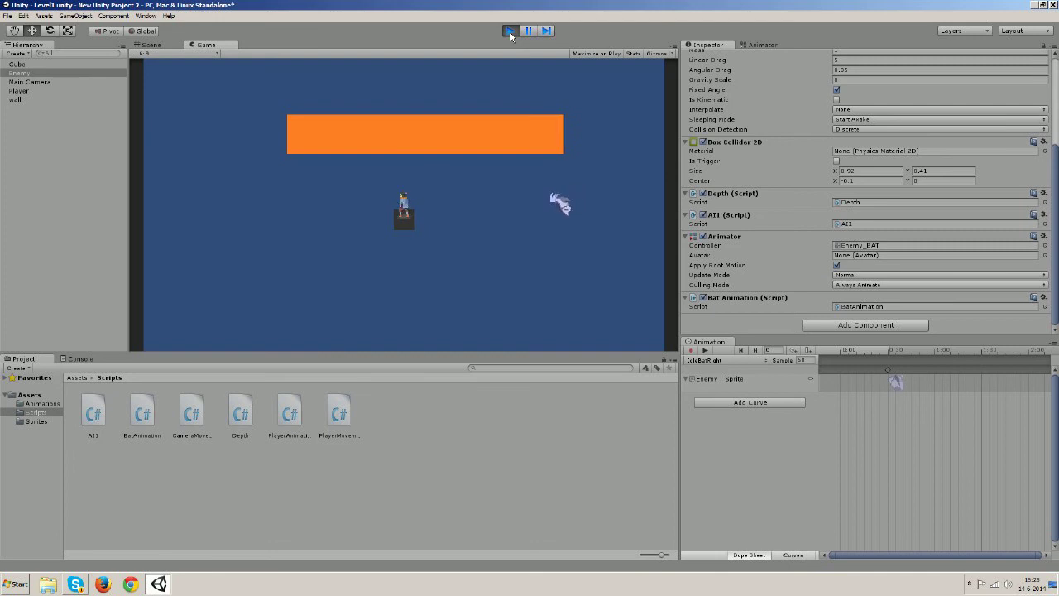
{"action": "key", "text": "a"}
{"action": "key", "text": "a"}
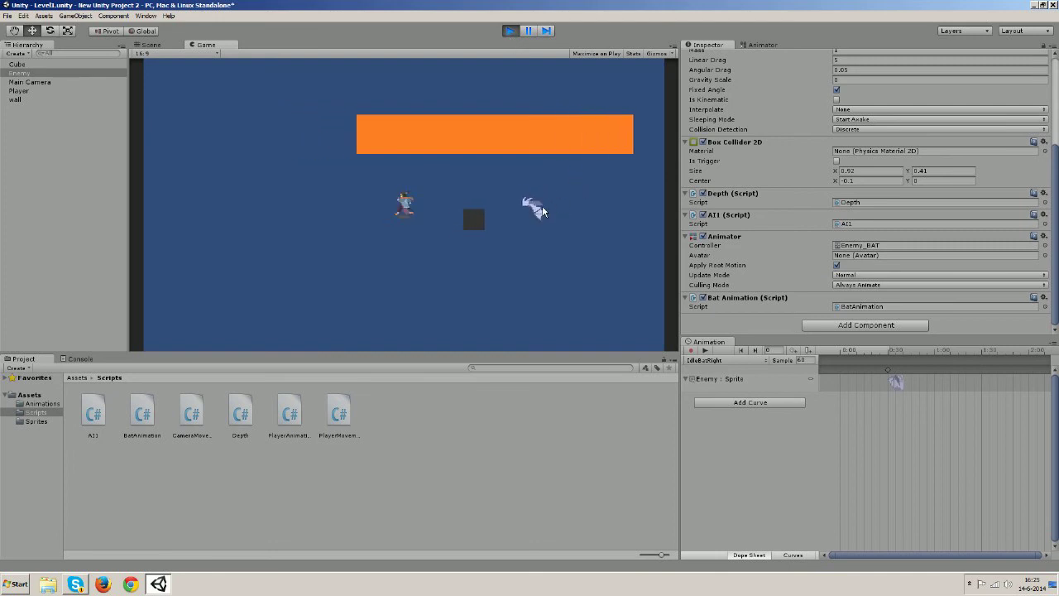
{"action": "key", "text": "d"}
{"action": "key", "text": "d"}
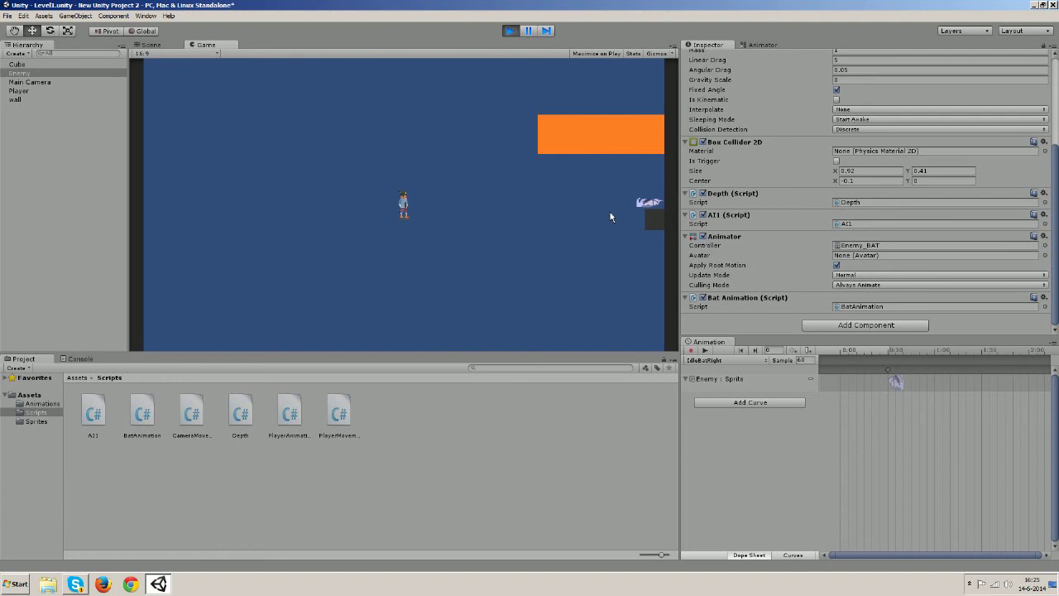
{"action": "key", "text": "d"}
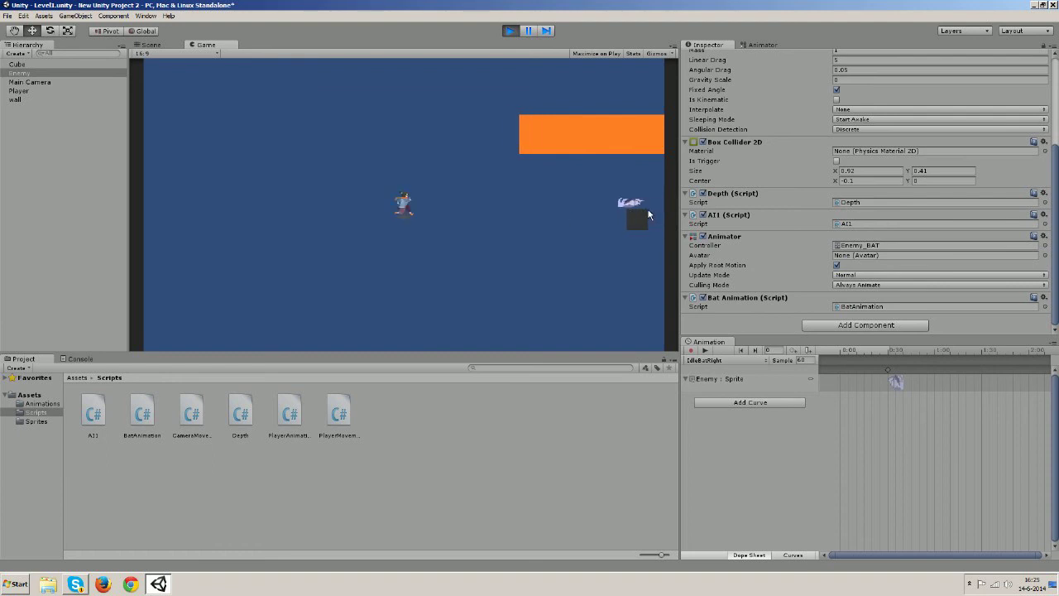
{"action": "key", "text": "a"}
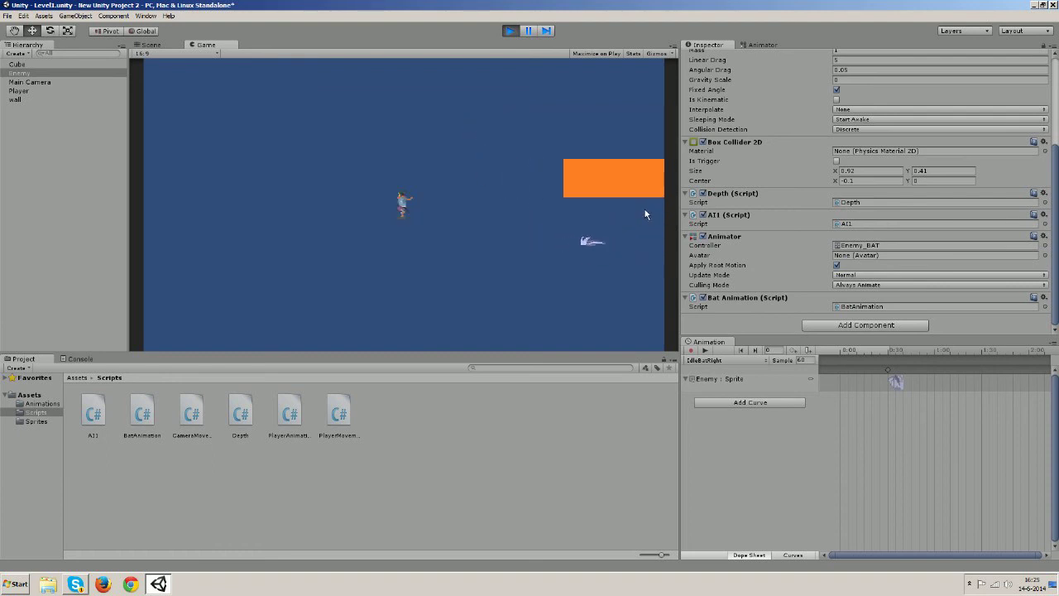
{"action": "key", "text": "d"}
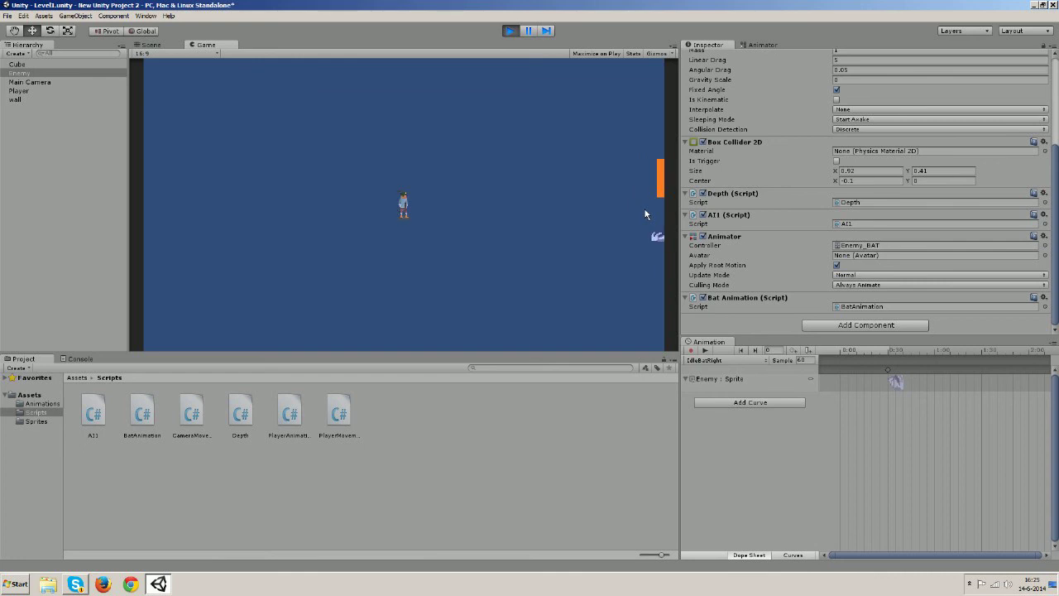
{"action": "key", "text": "d"}
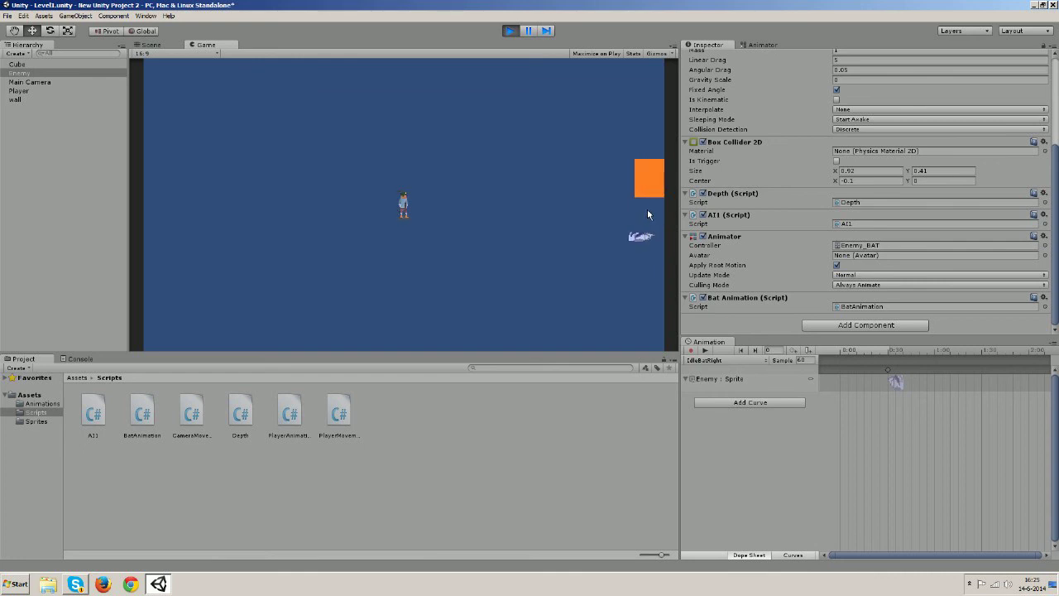
{"action": "left_click", "coordinate": [508, 34]}
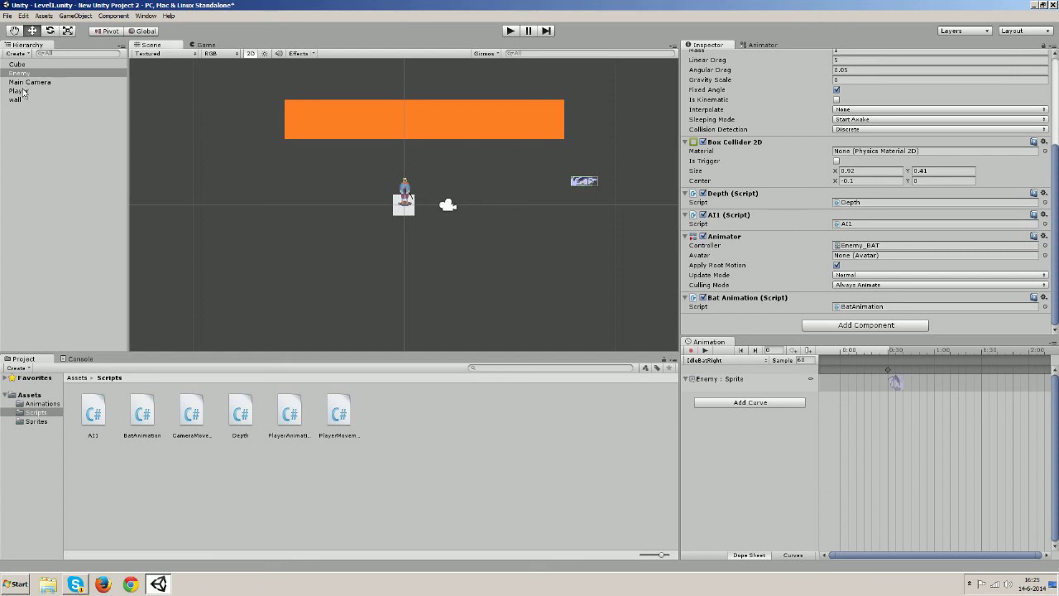
Set the Enemy's Rigidbody 2D Linear Drag to 10 instead of 5
{"action": "left_click", "coordinate": [17, 65]}
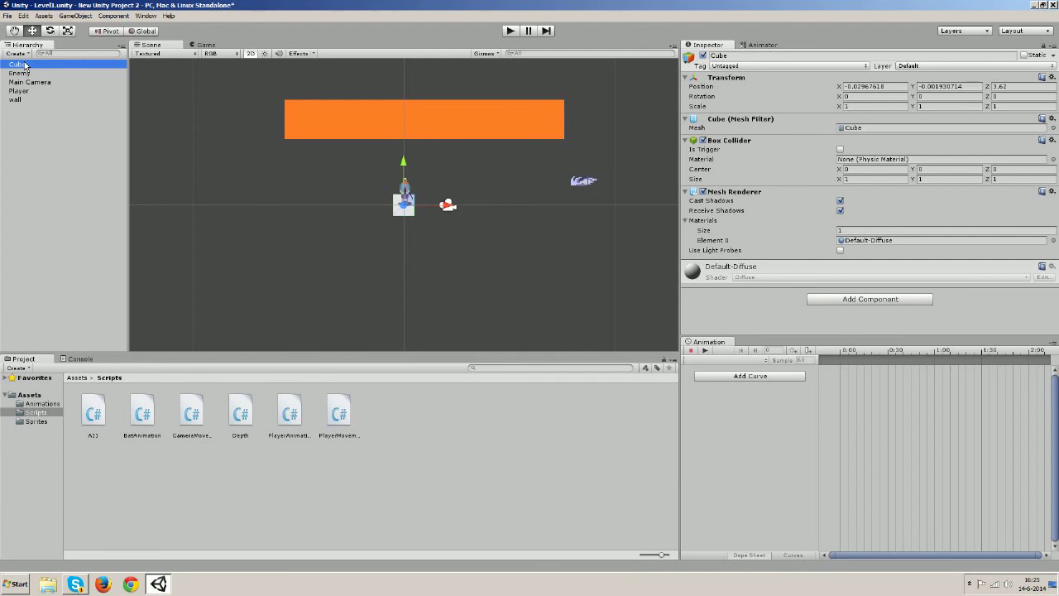
{"action": "left_click", "coordinate": [24, 82]}
{"action": "left_click", "coordinate": [22, 91]}
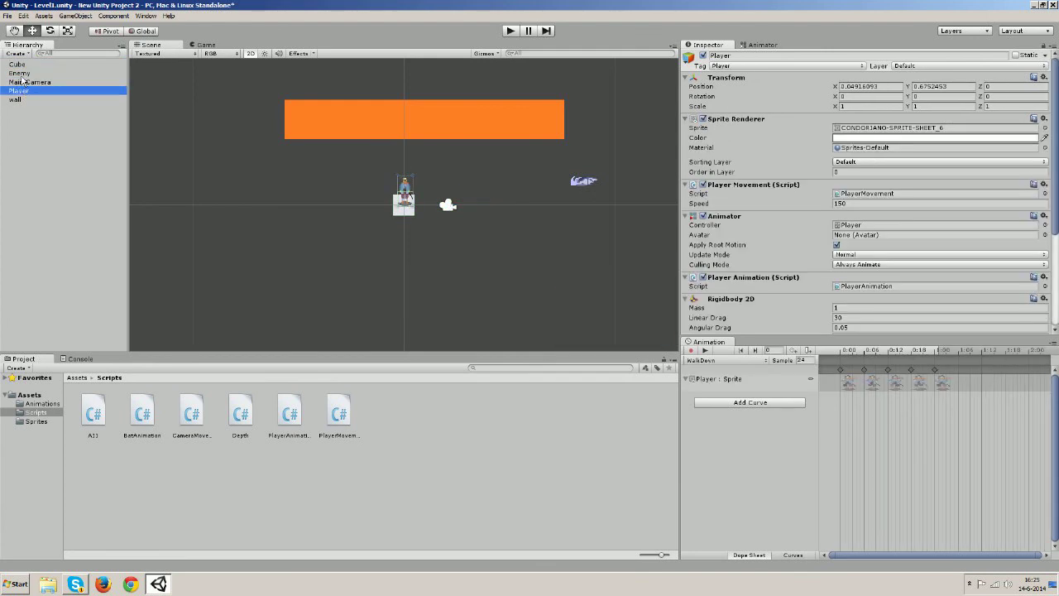
{"action": "left_click", "coordinate": [20, 73]}
{"action": "scroll", "coordinate": [830, 288], "scroll_direction": "down", "scroll_amount": 5}
{"action": "scroll", "coordinate": [830, 288], "scroll_direction": "down", "scroll_amount": 2}
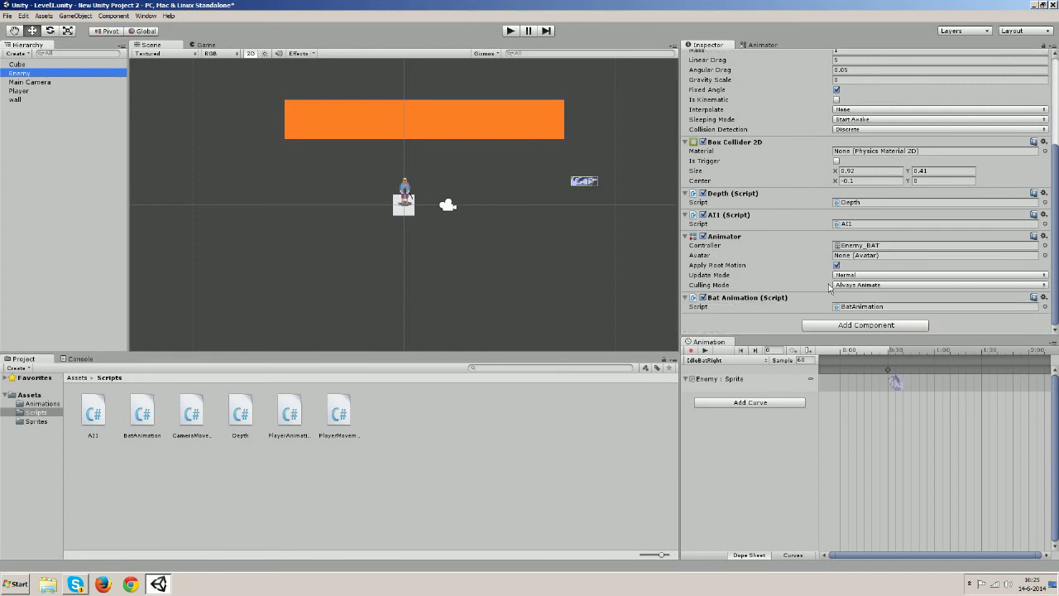
{"action": "scroll", "coordinate": [829, 287], "scroll_direction": "up", "scroll_amount": 8}
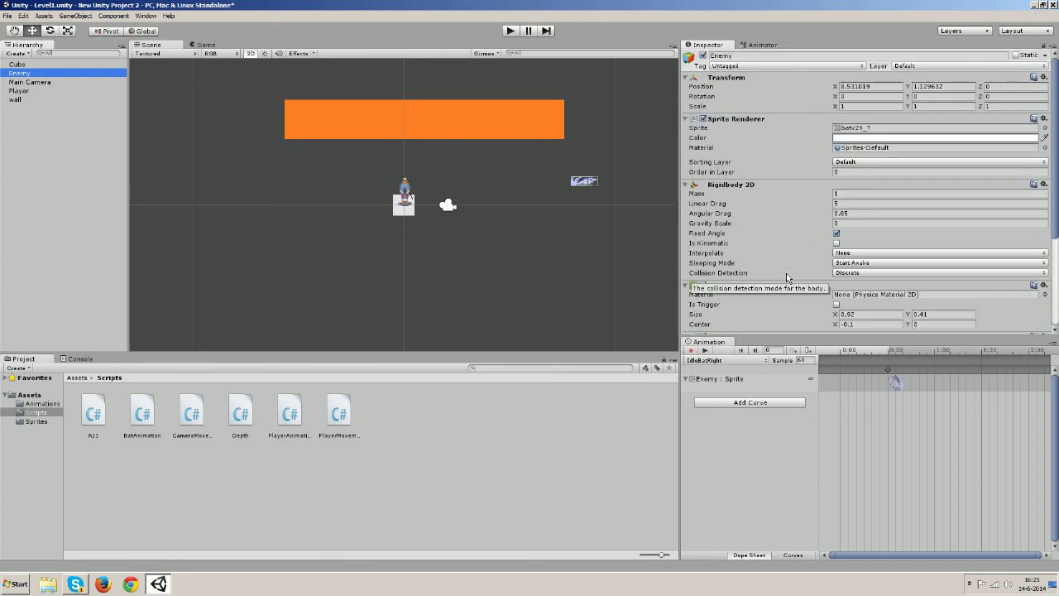
{"action": "left_click", "coordinate": [840, 203]}
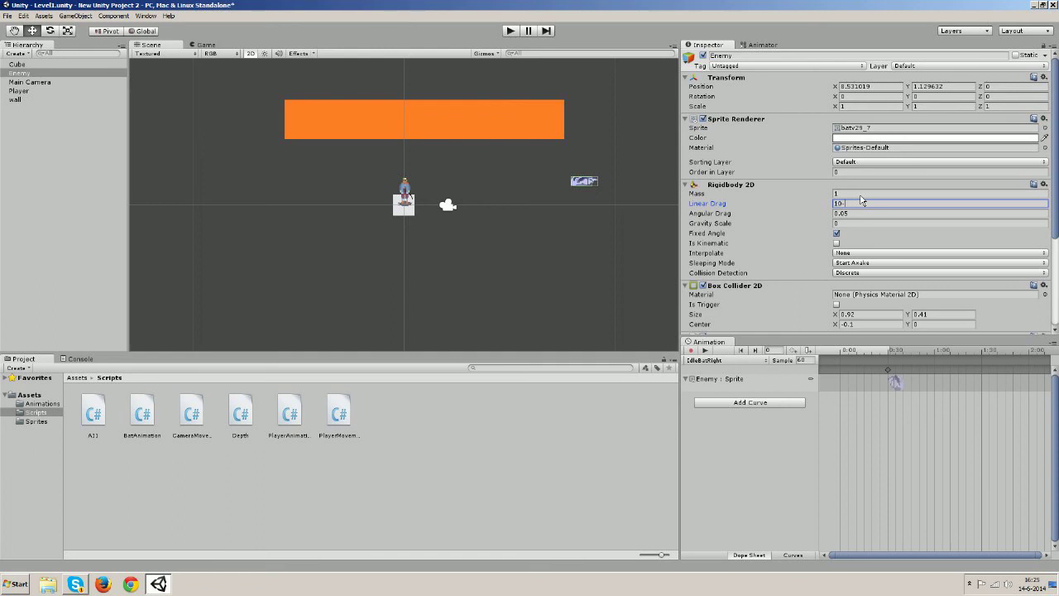
Save the scene and the project from the File menu
{"action": "left_click", "coordinate": [8, 16]}
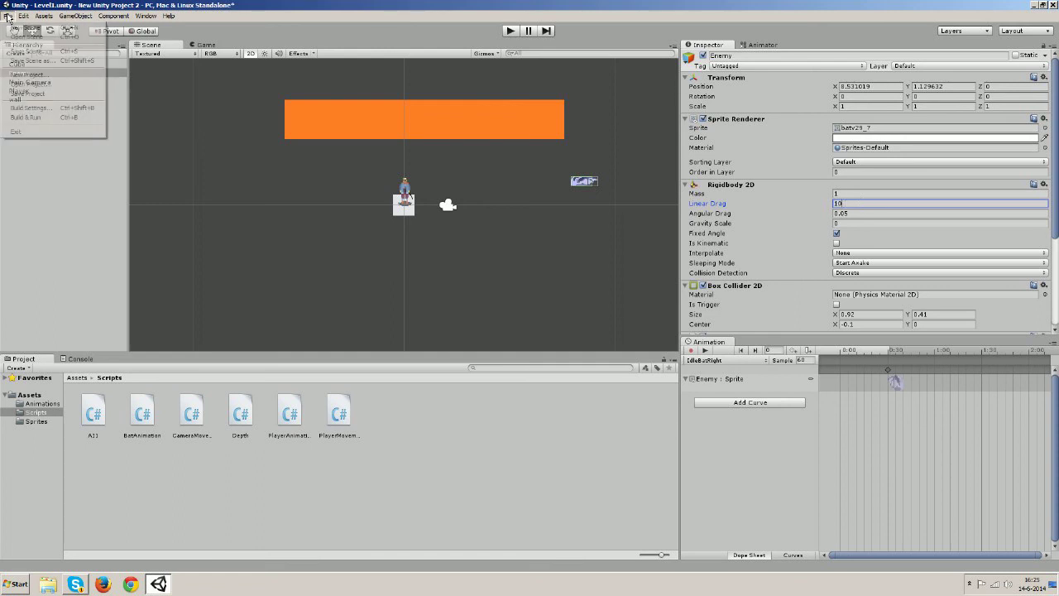
{"action": "left_click", "coordinate": [20, 51]}
{"action": "left_click", "coordinate": [8, 15]}
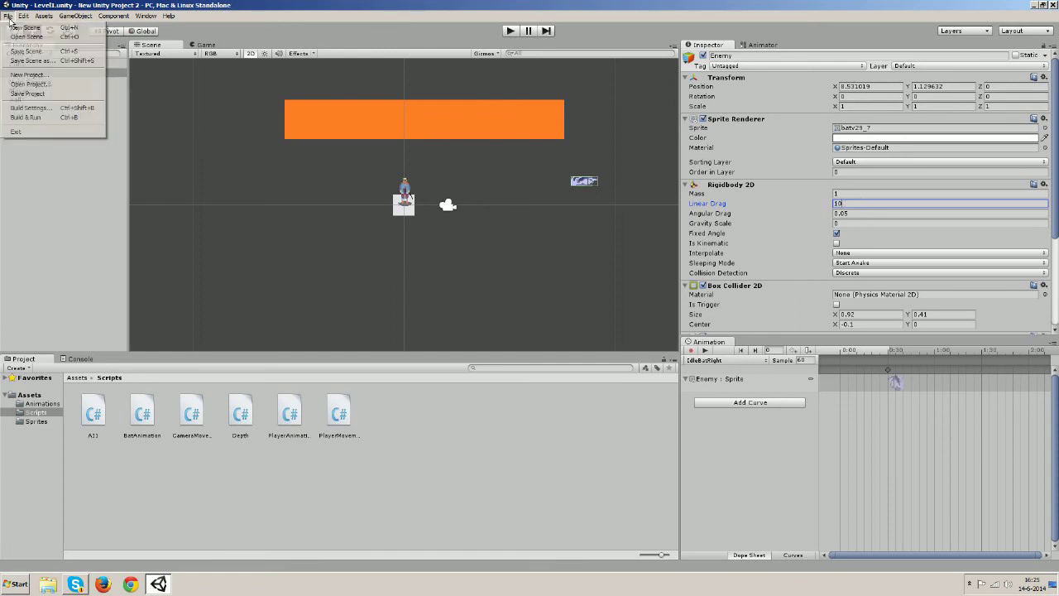
{"action": "left_click", "coordinate": [28, 93]}
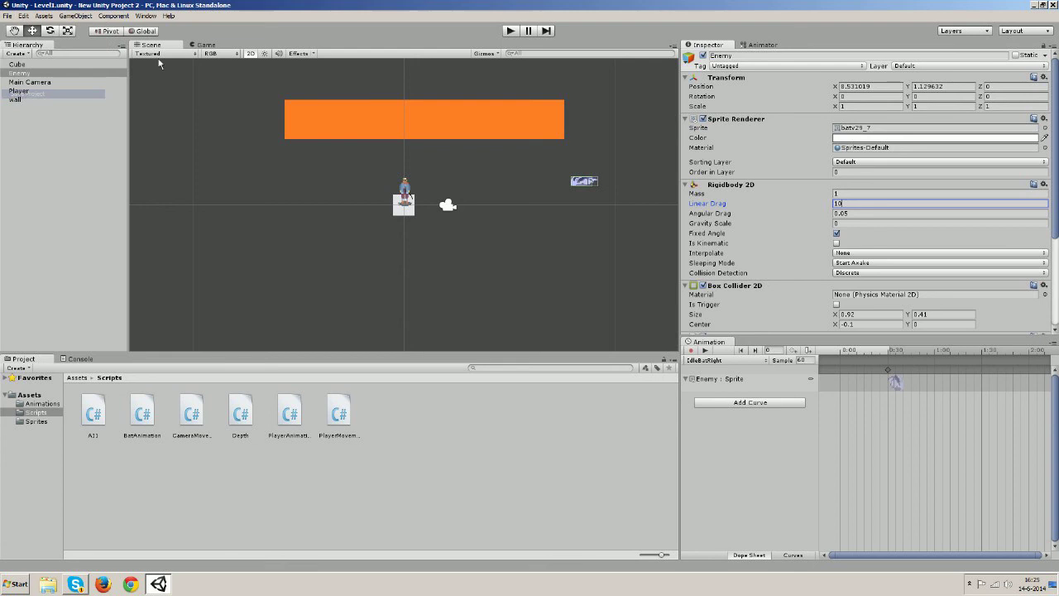
Play the game and run the player left and right with the arrow keys to watch the bat follow
{"action": "left_click", "coordinate": [511, 31]}
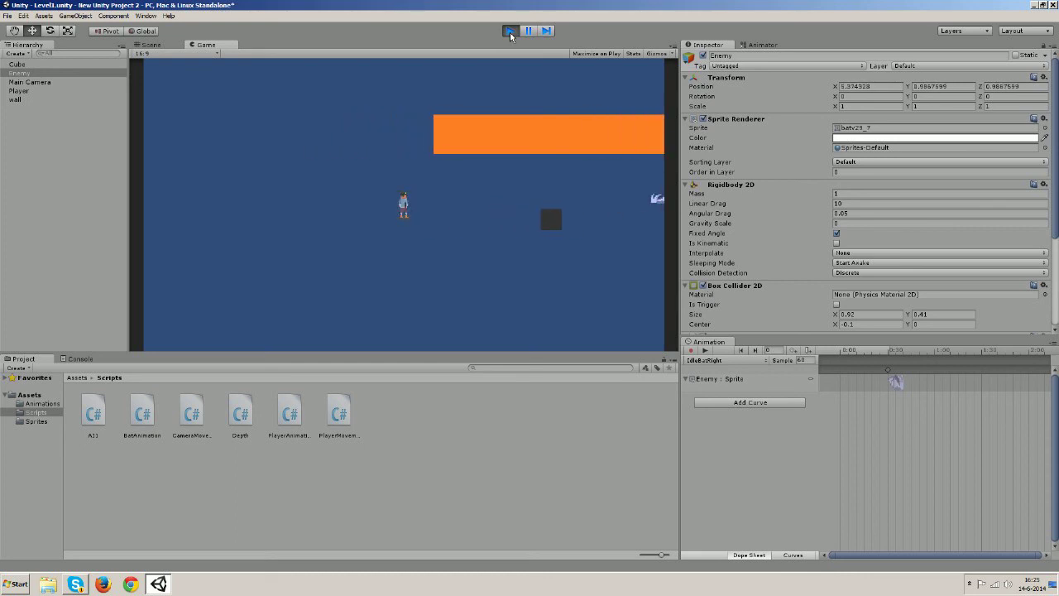
{"action": "key", "text": "Right"}
{"action": "key", "text": "Down"}
{"action": "key", "text": "Right"}
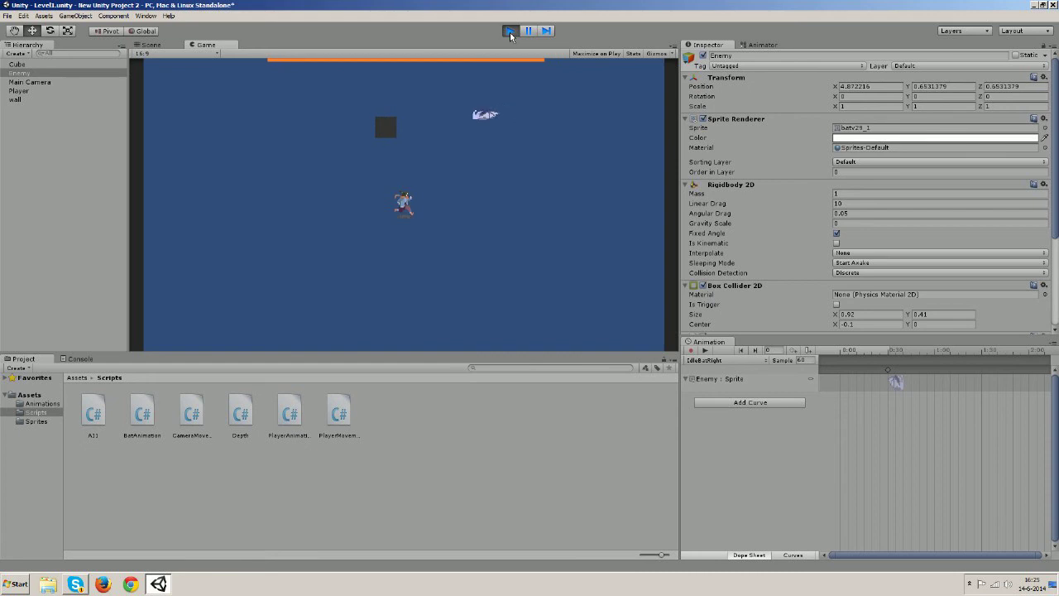
{"action": "key", "text": "Up"}
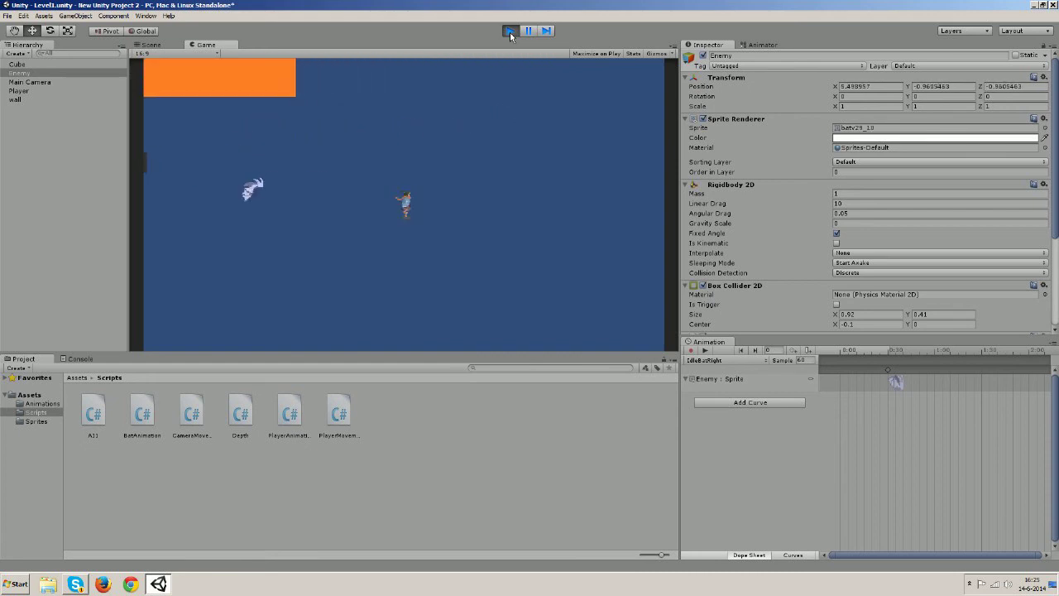
{"action": "key", "text": "Up"}
{"action": "key", "text": "Left"}
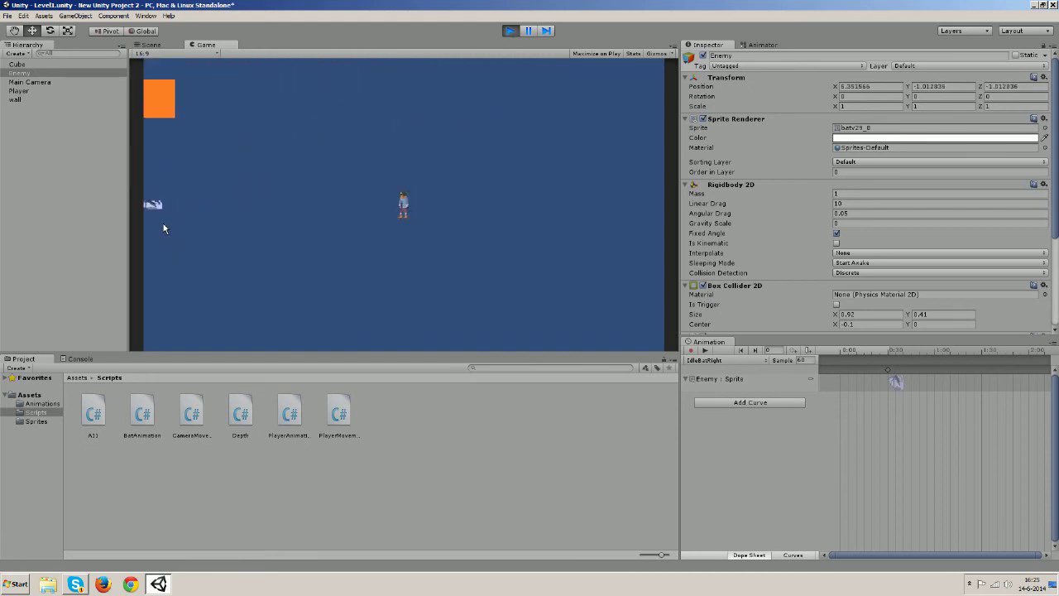
{"action": "key", "text": "Left"}
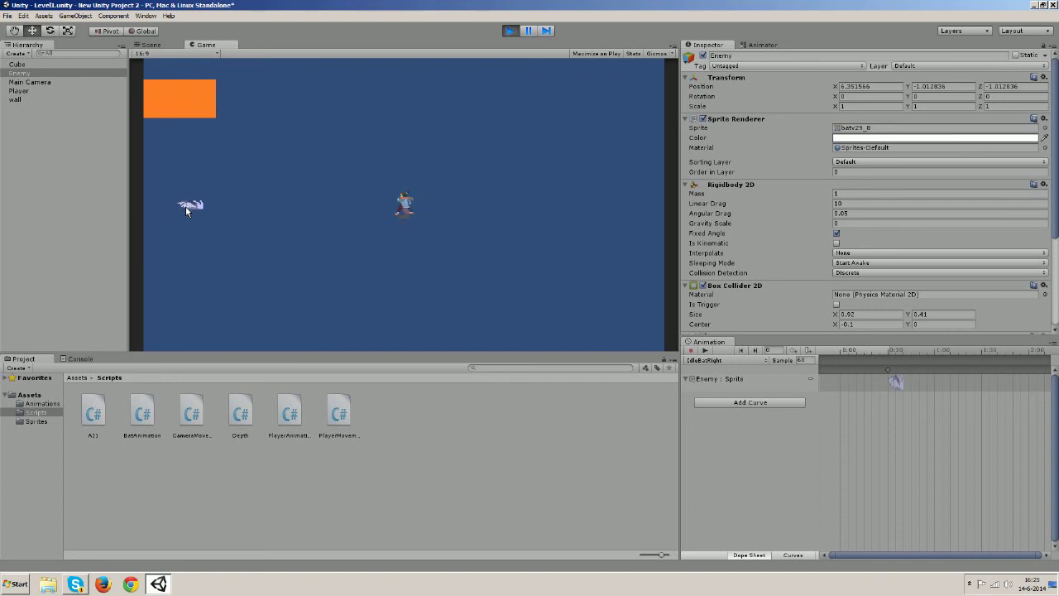
{"action": "key", "text": "Right"}
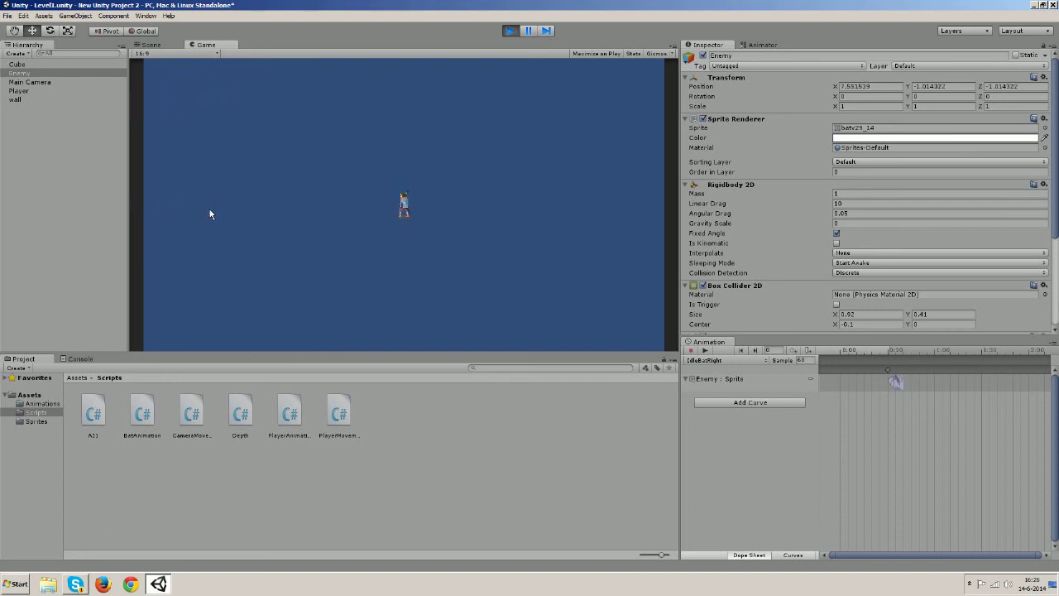
{"action": "key", "text": "Left"}
{"action": "key", "text": "Left"}
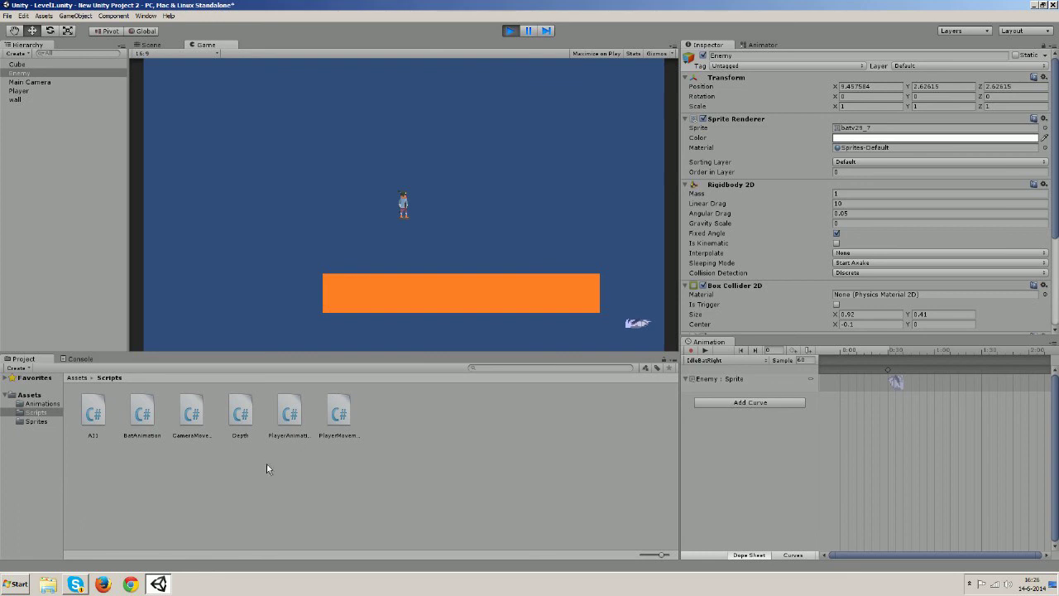
{"action": "scroll", "coordinate": [755, 253], "scroll_direction": "down", "scroll_amount": 5}
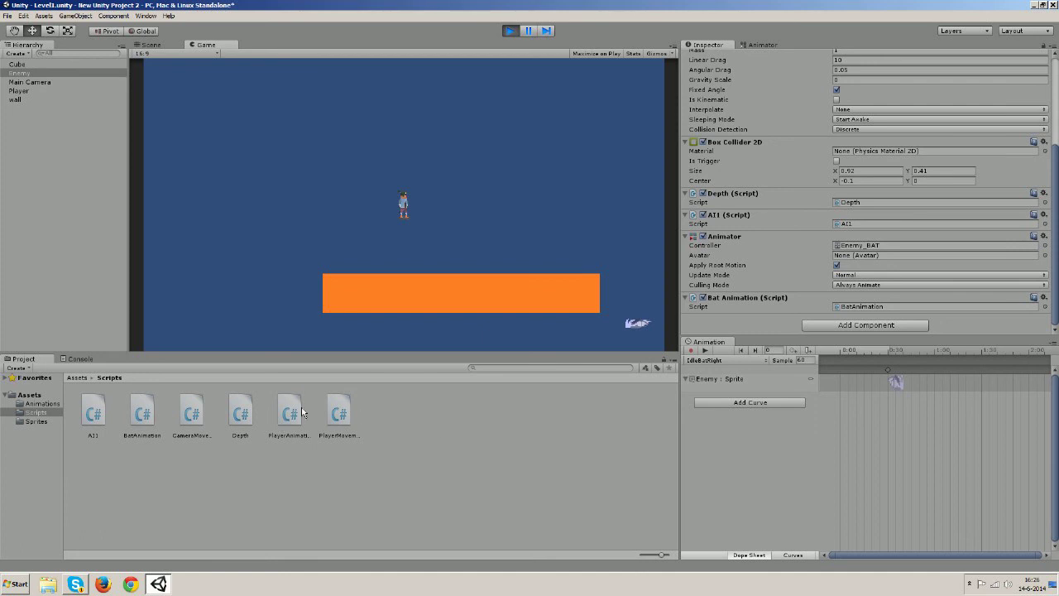
Change the first two conditions to velocity.x > 0.2 and velocity.x < -0.2
{"action": "double_click", "coordinate": [142, 412]}
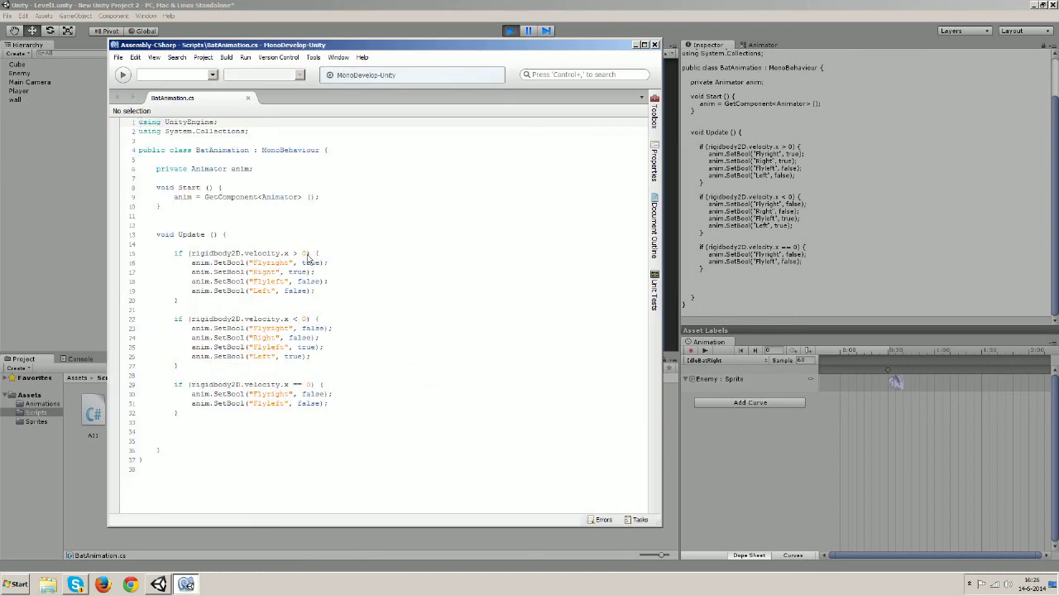
{"action": "left_click", "coordinate": [305, 253]}
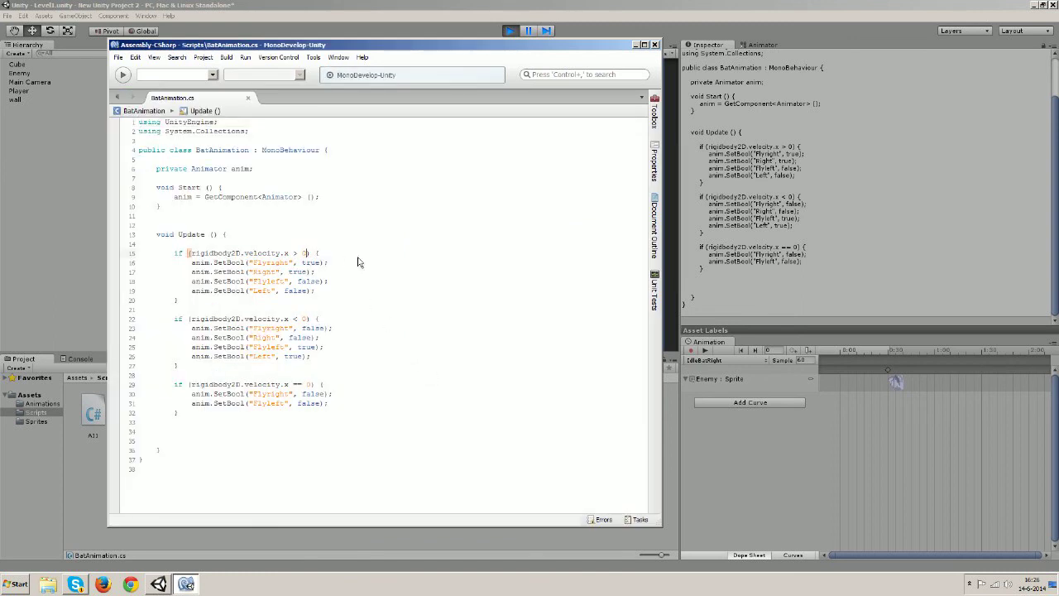
{"action": "type", "text": ".2"}
{"action": "left_click", "coordinate": [308, 320]}
{"action": "left_click", "coordinate": [303, 319]}
Make the third condition velocity.x > -0.2 && velocity.x < 0.2
{"action": "left_click_drag", "start_coordinate": [294, 385], "coordinate": [301, 385]}
{"action": "type", "text": "> -0.2 &&"}
{"action": "left_click_drag", "start_coordinate": [190, 258], "coordinate": [315, 257]}
{"action": "key", "text": "ctrl+c"}
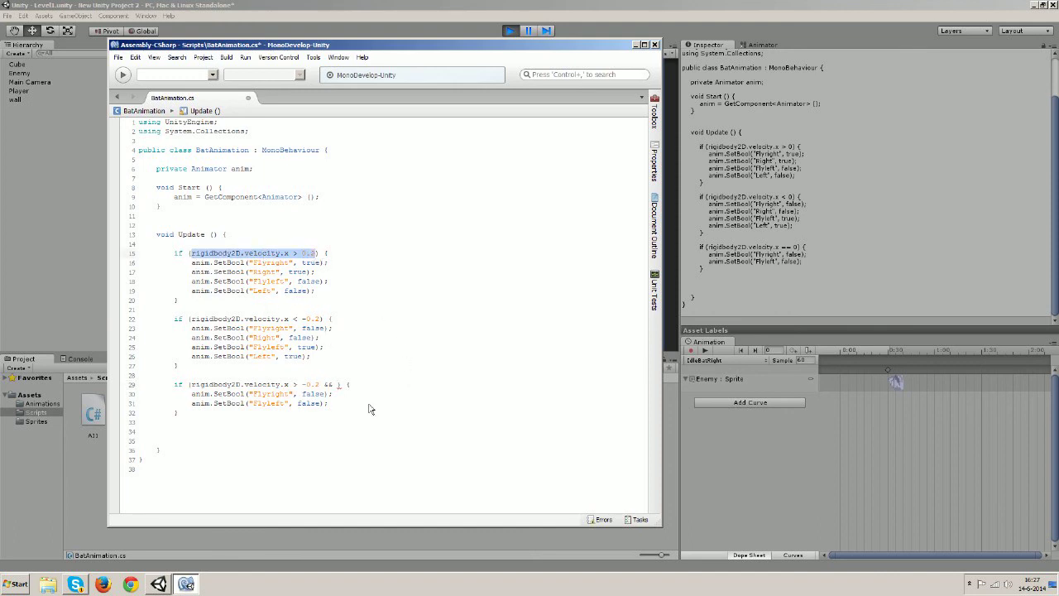
{"action": "left_click", "coordinate": [337, 387]}
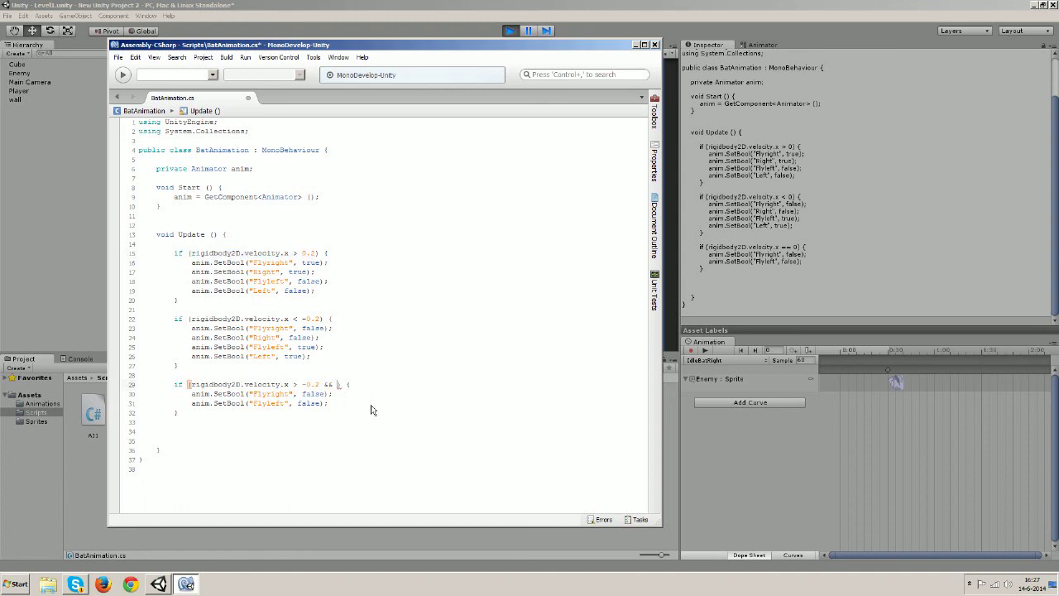
{"action": "key", "text": "ctrl+v"}
{"action": "left_click", "coordinate": [444, 386]}
{"action": "left_click_drag", "start_coordinate": [443, 386], "coordinate": [438, 386]}
{"action": "left_click", "coordinate": [119, 58]}
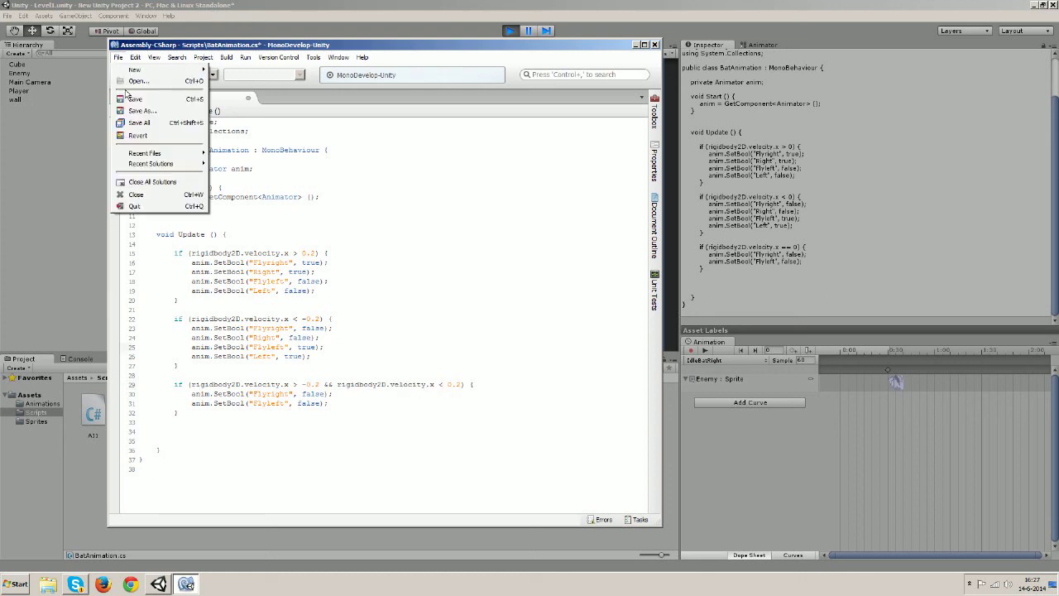
Save the edited script and restart play mode in Unity
{"action": "left_click", "coordinate": [119, 100]}
{"action": "left_click", "coordinate": [278, 4]}
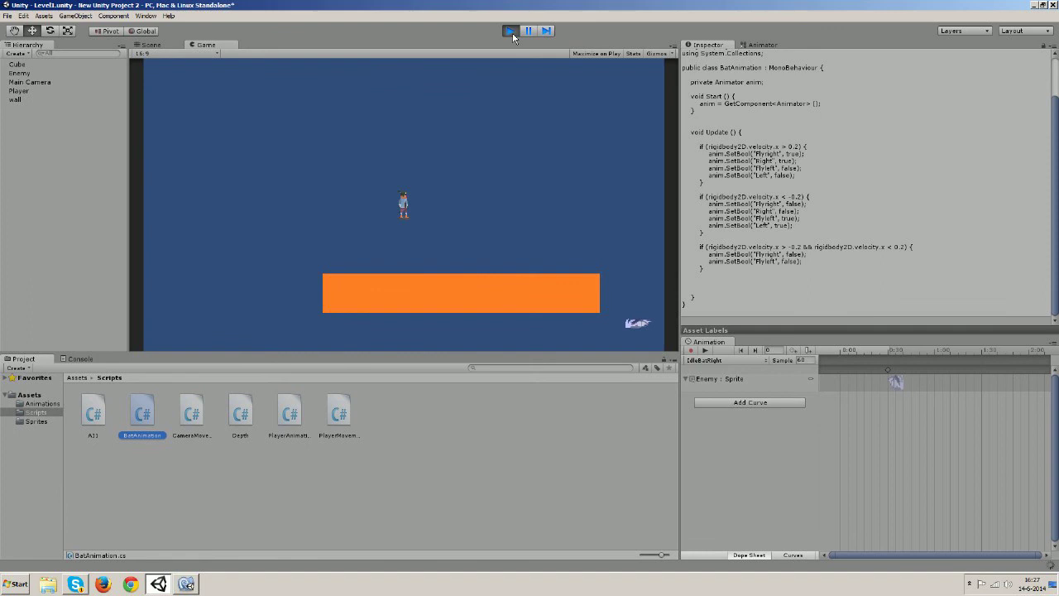
{"action": "left_click", "coordinate": [511, 31]}
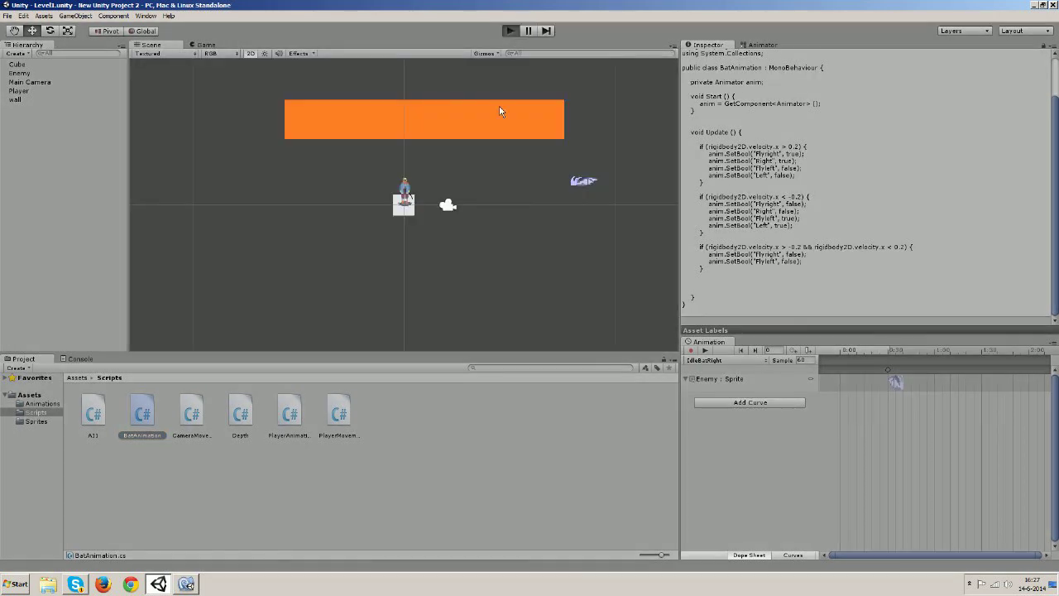
{"action": "key", "text": "ctrl+p"}
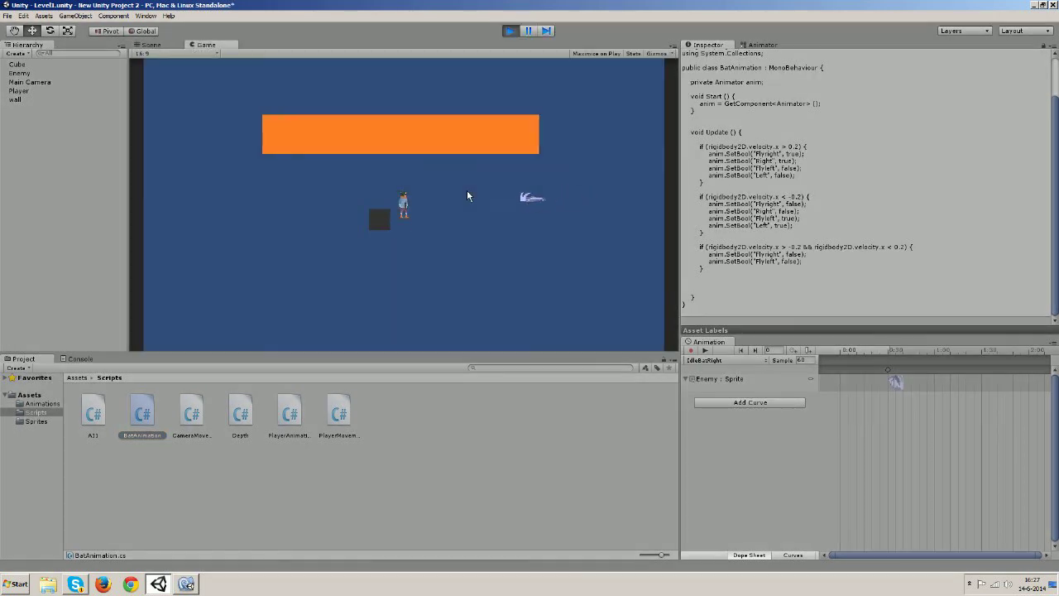
Run the player left, right, up and down to test the bat's animation, then stop play mode
{"action": "key", "text": "Left"}
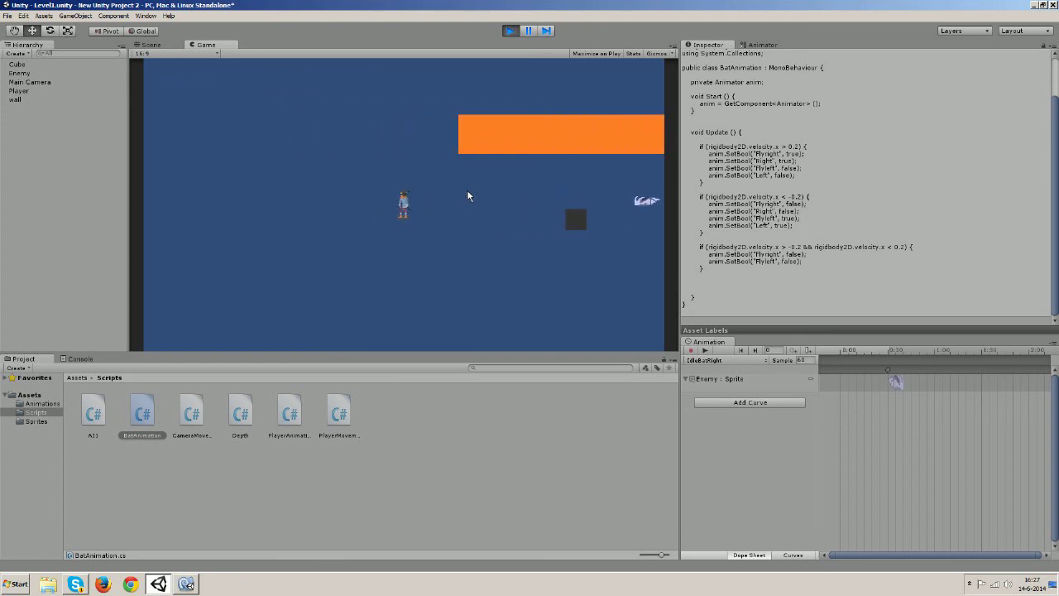
{"action": "key", "text": "Right"}
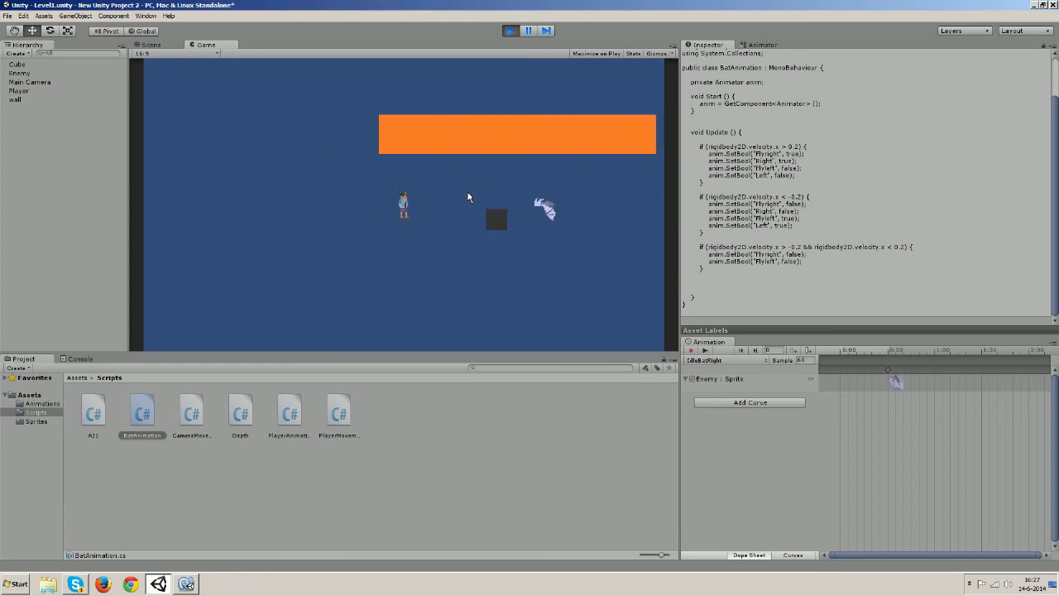
{"action": "key", "text": "Left"}
{"action": "key", "text": "Right"}
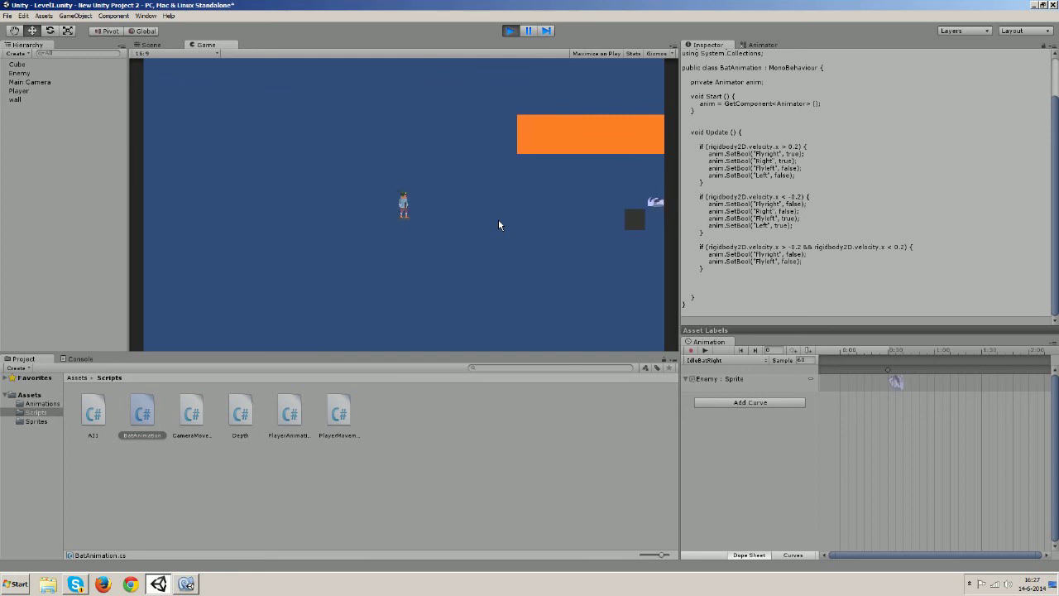
{"action": "key", "text": "Down"}
{"action": "key", "text": "Down"}
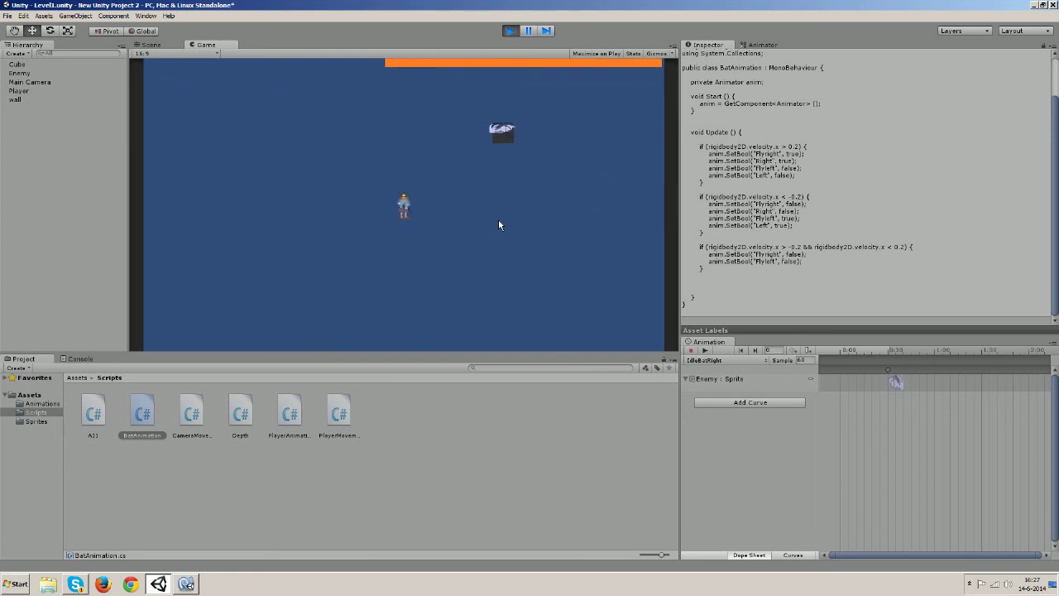
{"action": "key", "text": "Left"}
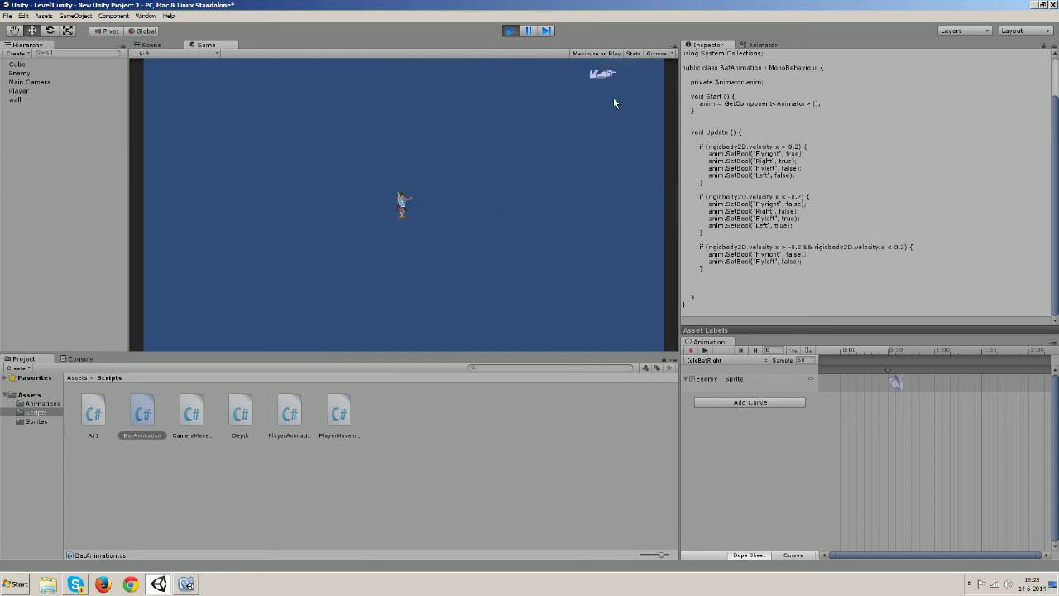
{"action": "key", "text": "Down"}
{"action": "key", "text": "Right"}
{"action": "key", "text": "Up"}
{"action": "key", "text": "Left"}
{"action": "key", "text": "Right"}
{"action": "key", "text": "Left"}
{"action": "key", "text": "Right"}
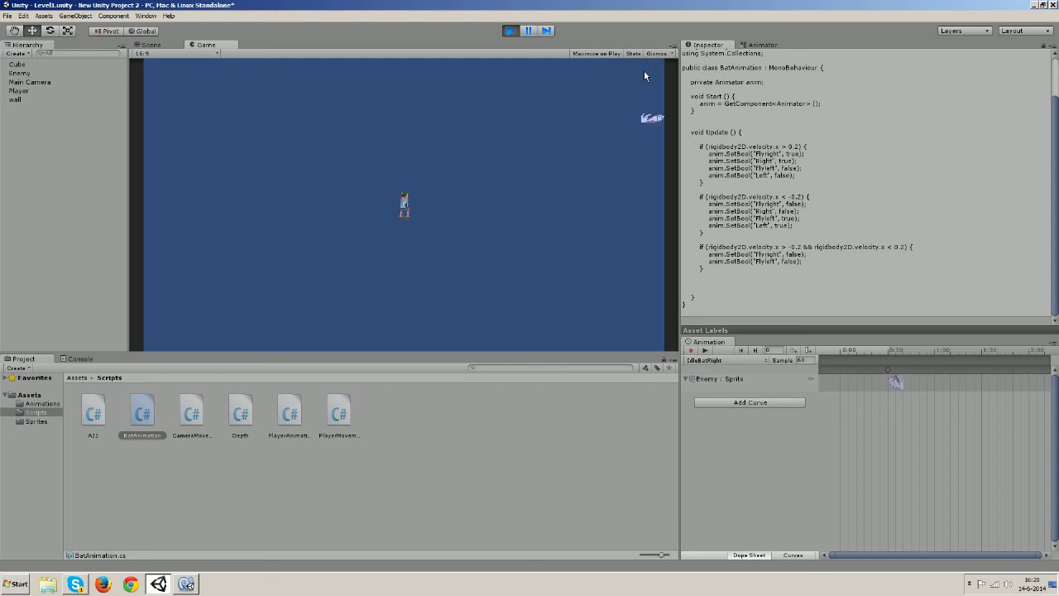
{"action": "key", "text": "Up"}
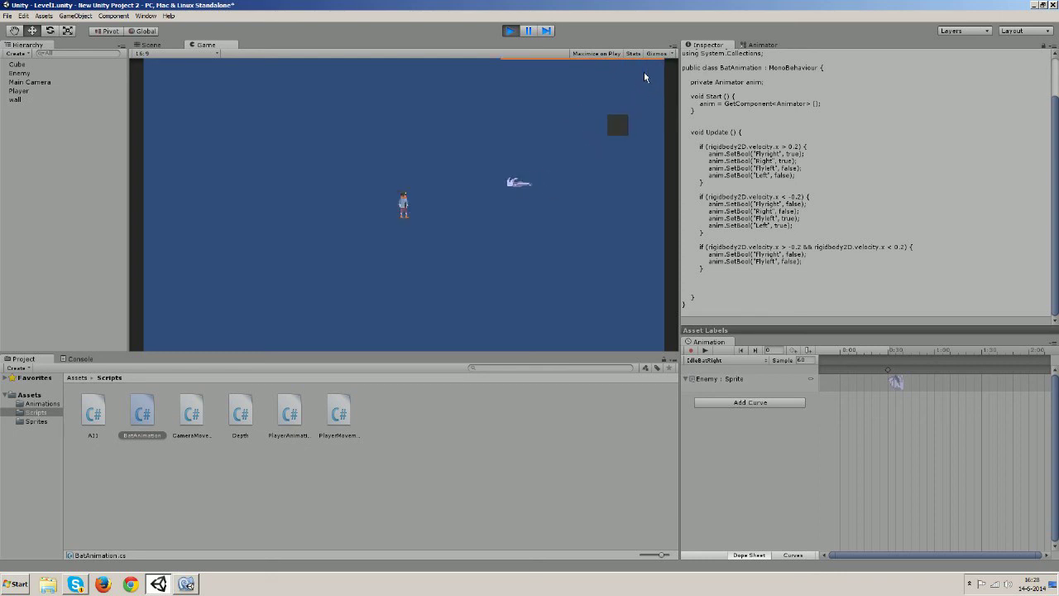
{"action": "key", "text": "Up"}
{"action": "key", "text": "Up"}
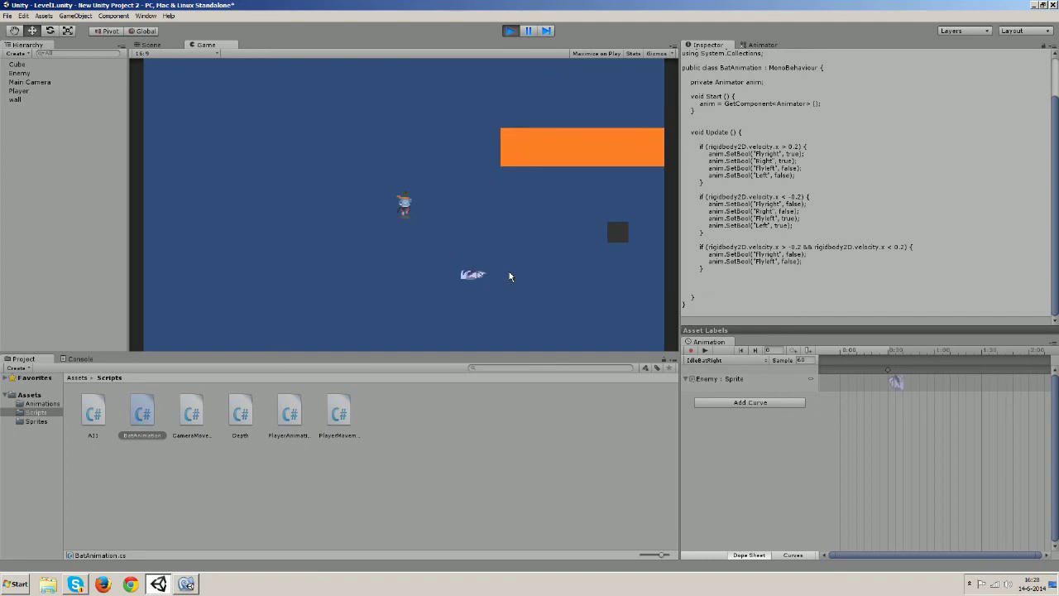
{"action": "key", "text": "Up"}
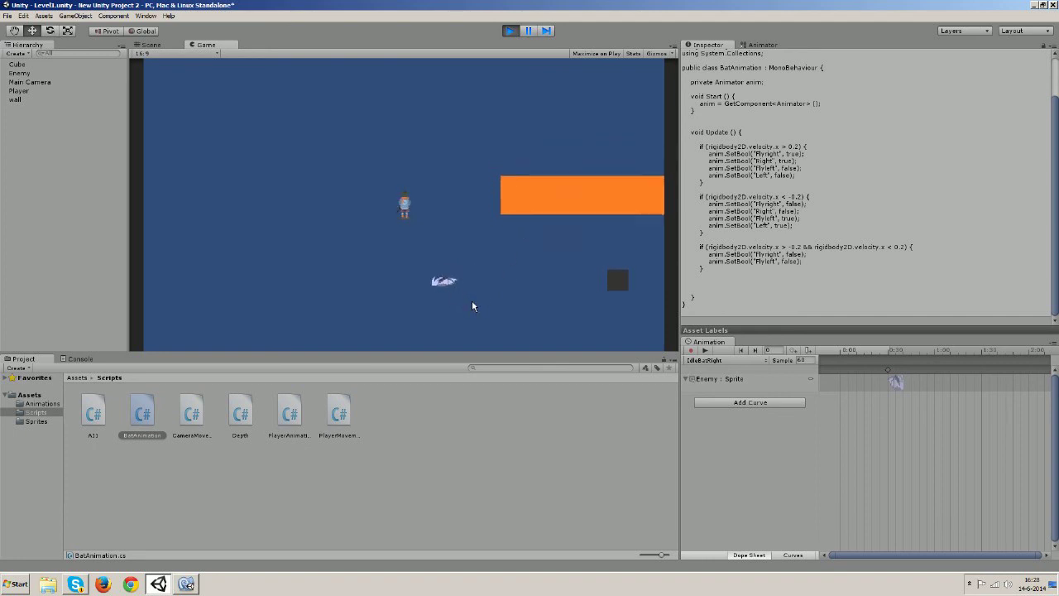
{"action": "key", "text": "Right"}
{"action": "key", "text": "Up"}
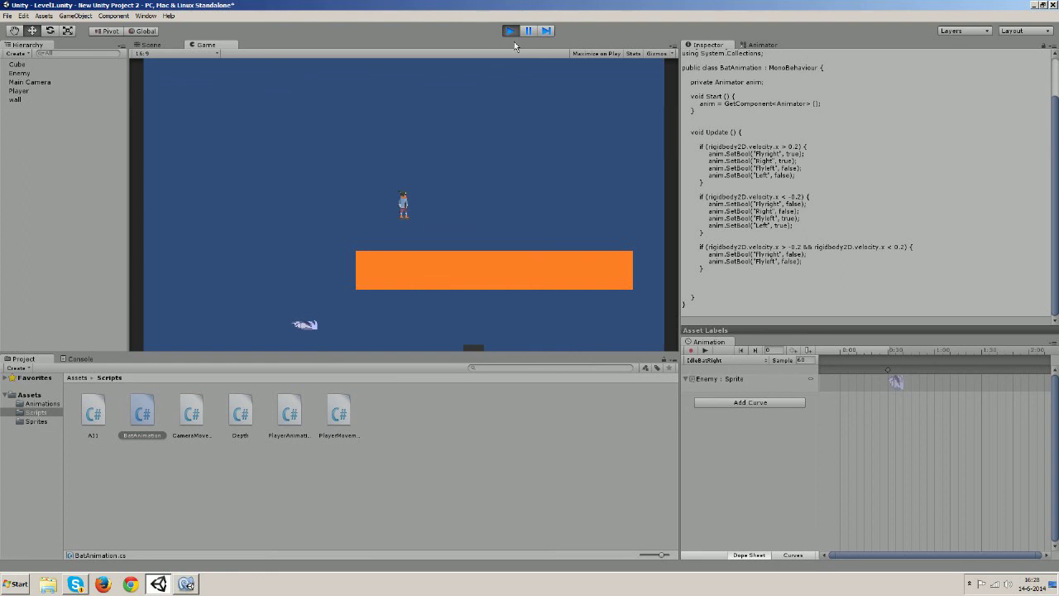
{"action": "left_click", "coordinate": [510, 31]}
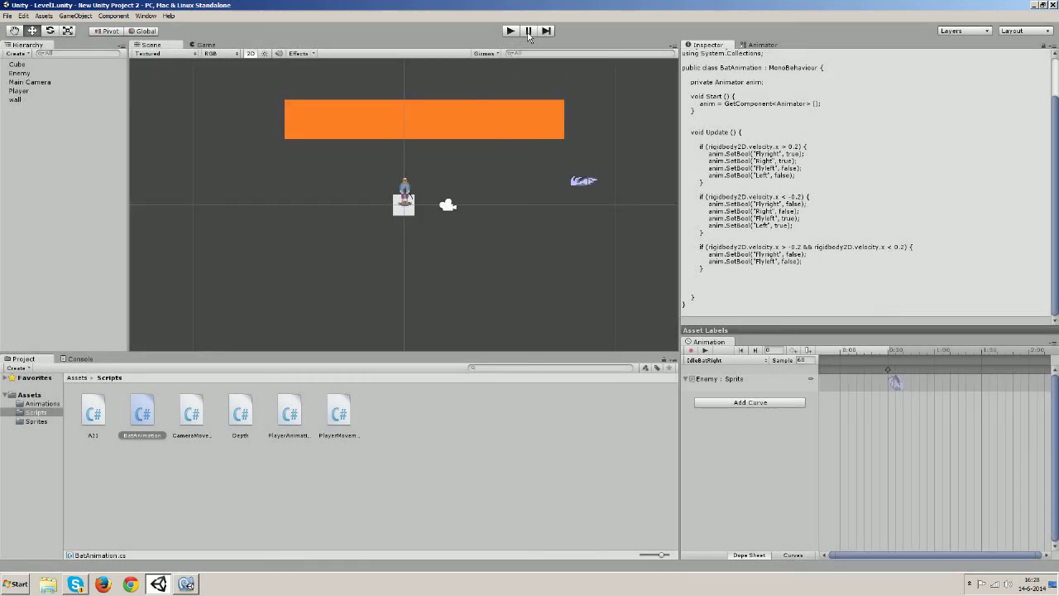
Set the Enemy's Rigidbody 2D Linear Drag to 5 and run a play test with it
{"action": "left_click", "coordinate": [21, 74]}
{"action": "scroll", "coordinate": [866, 262], "scroll_direction": "down", "scroll_amount": 3}
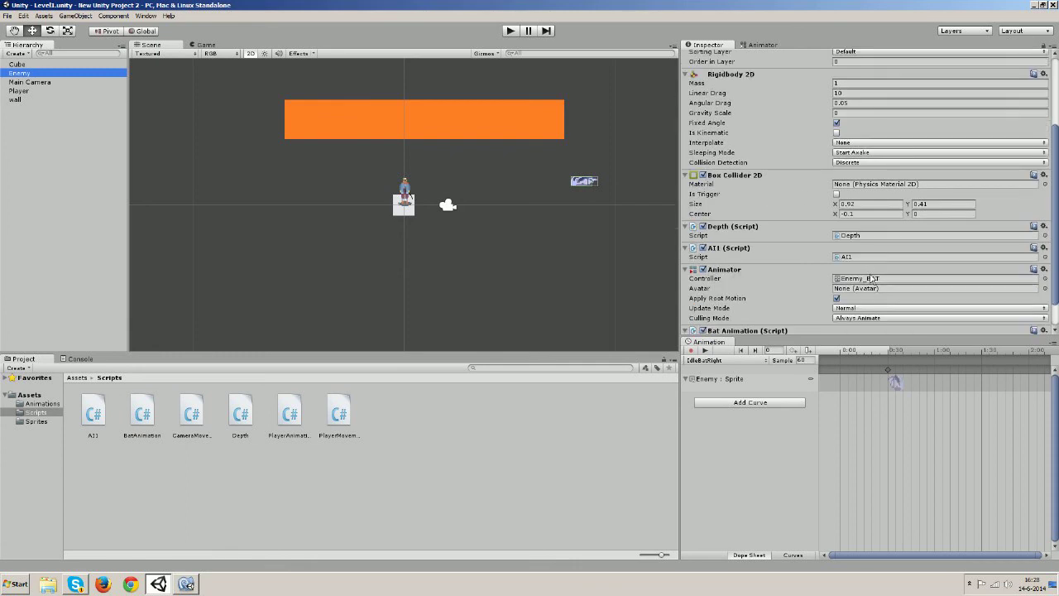
{"action": "scroll", "coordinate": [871, 278], "scroll_direction": "down", "scroll_amount": 1}
{"action": "scroll", "coordinate": [877, 257], "scroll_direction": "up", "scroll_amount": 4}
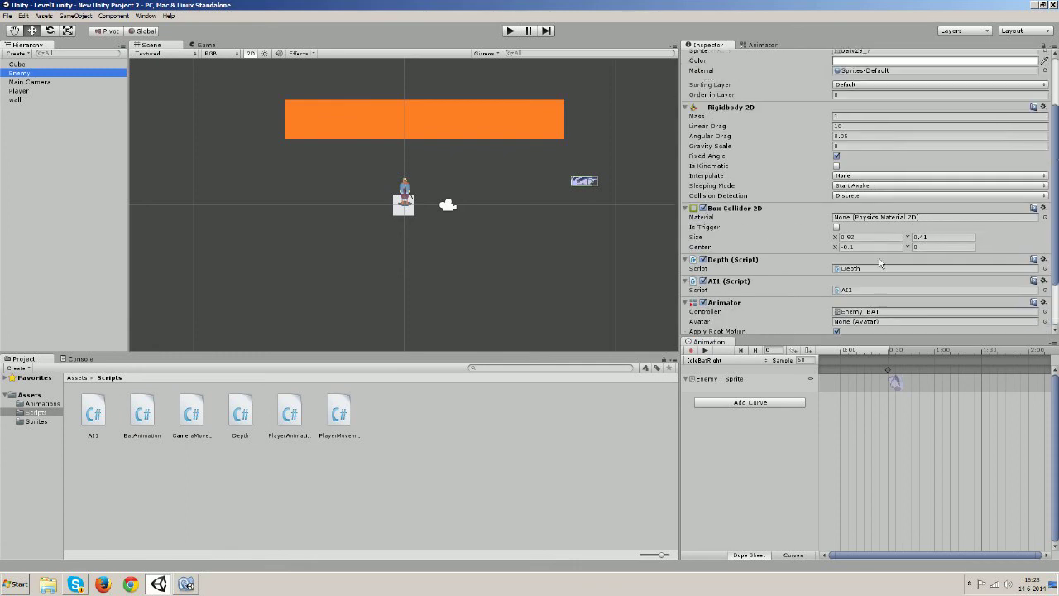
{"action": "left_click", "coordinate": [838, 193]}
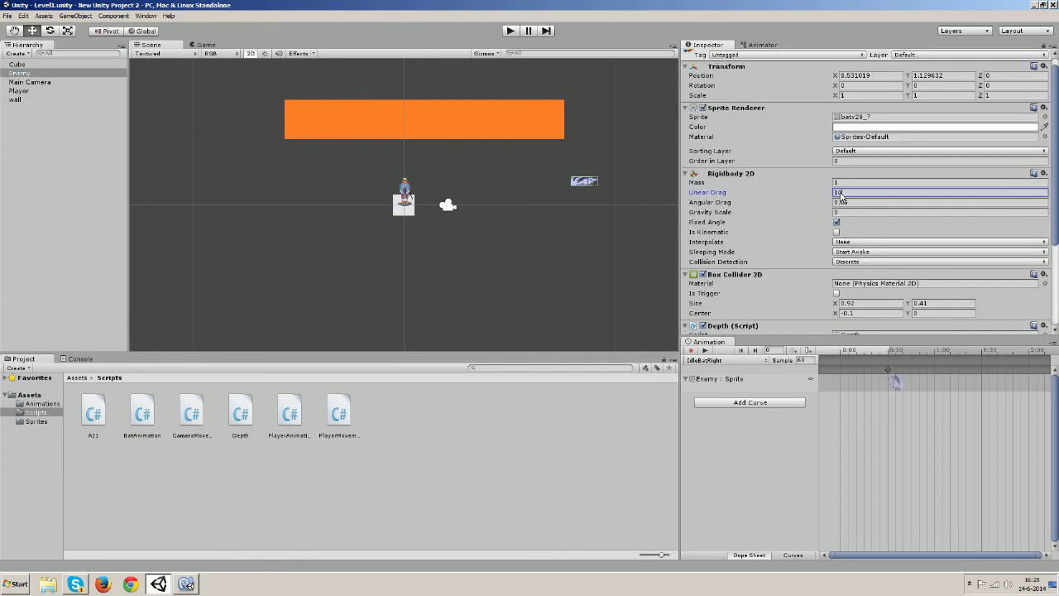
{"action": "type", "text": "5"}
{"action": "left_click", "coordinate": [509, 30]}
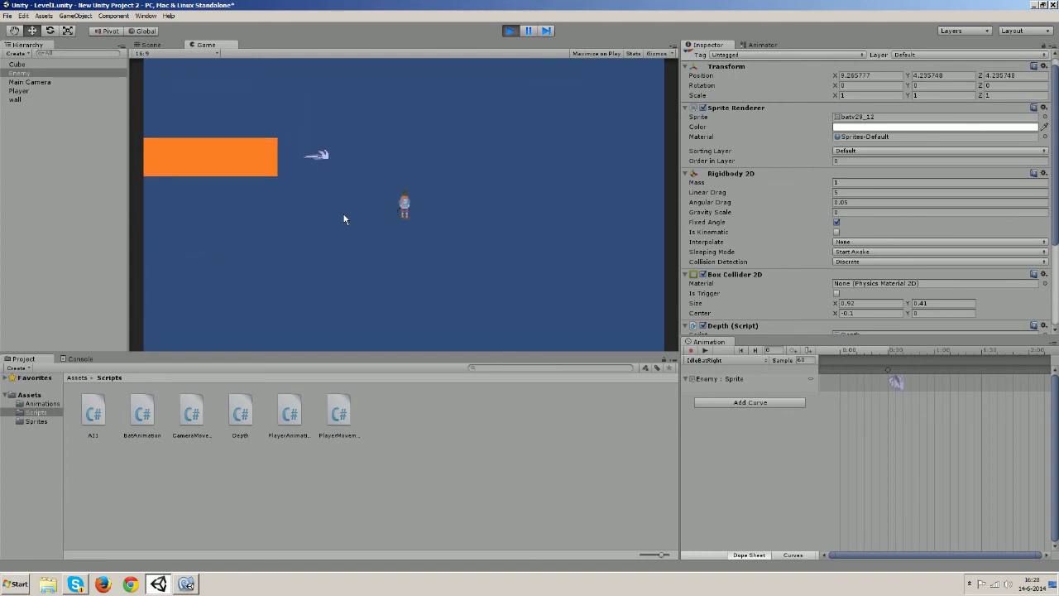
{"action": "key", "text": "ctrl+p"}
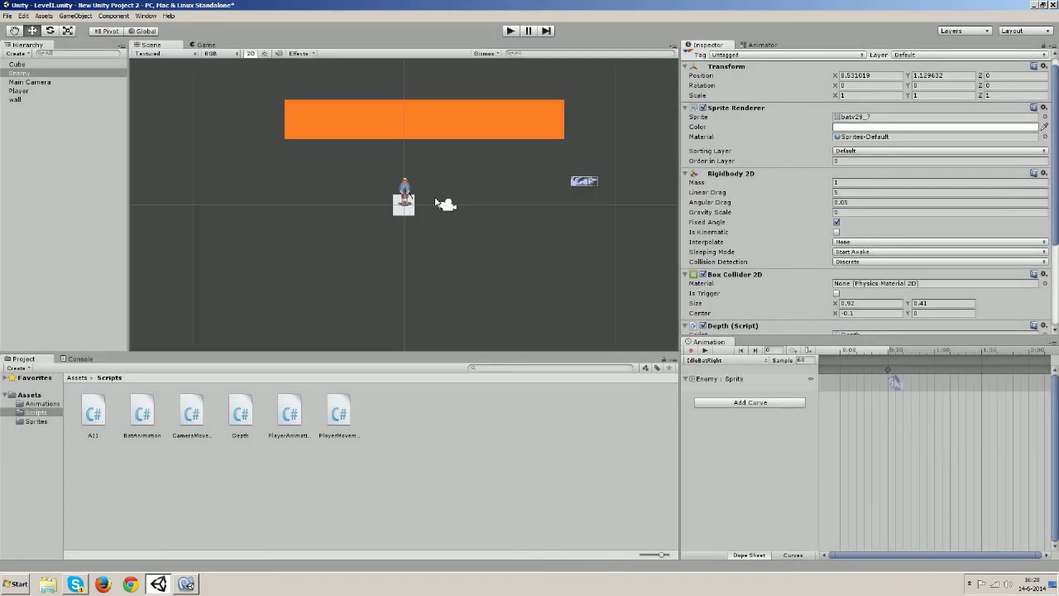
Open the Assets > Sprites folder and select the batv29 sprite sheet
{"action": "left_click", "coordinate": [722, 362]}
{"action": "left_click", "coordinate": [451, 538]}
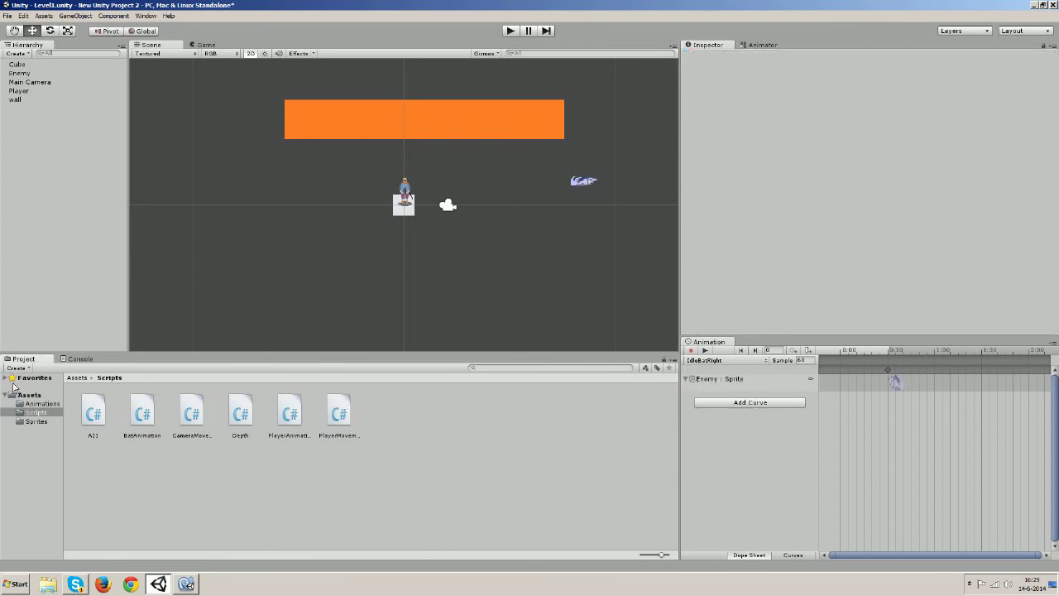
{"action": "left_click", "coordinate": [77, 378]}
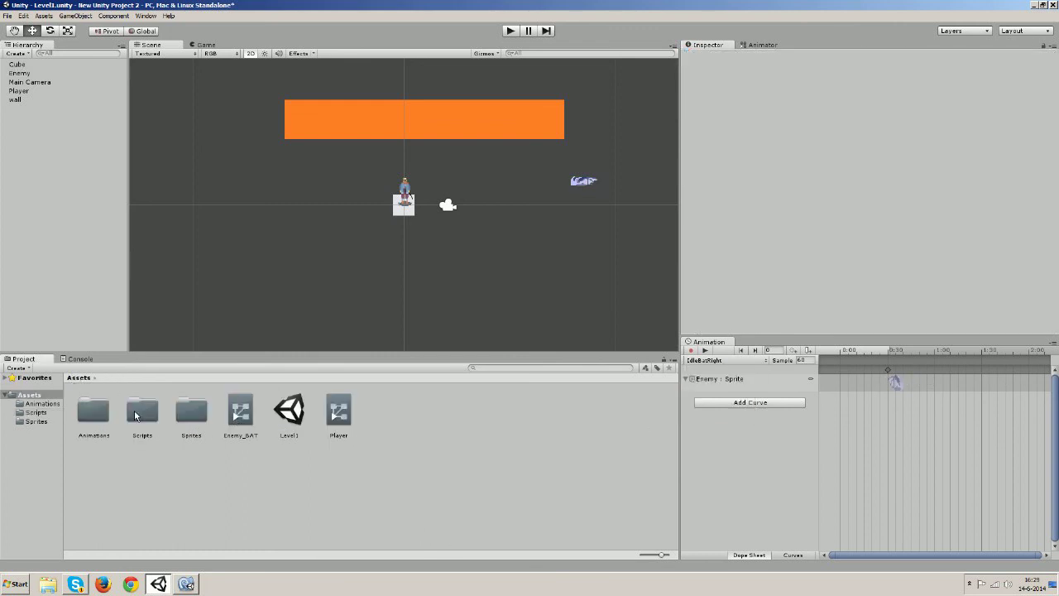
{"action": "double_click", "coordinate": [190, 417]}
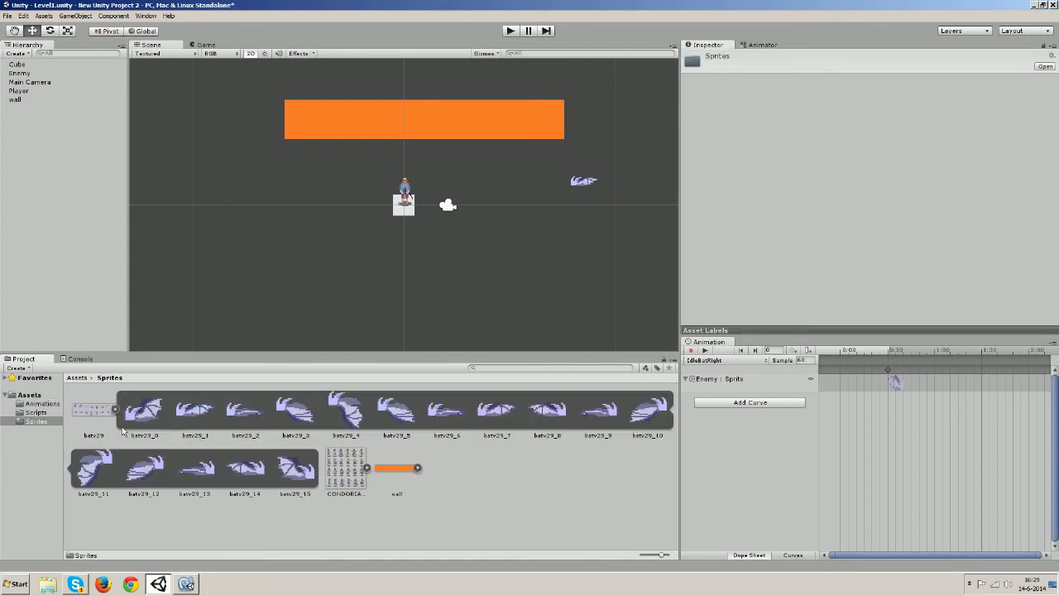
{"action": "left_click", "coordinate": [105, 410]}
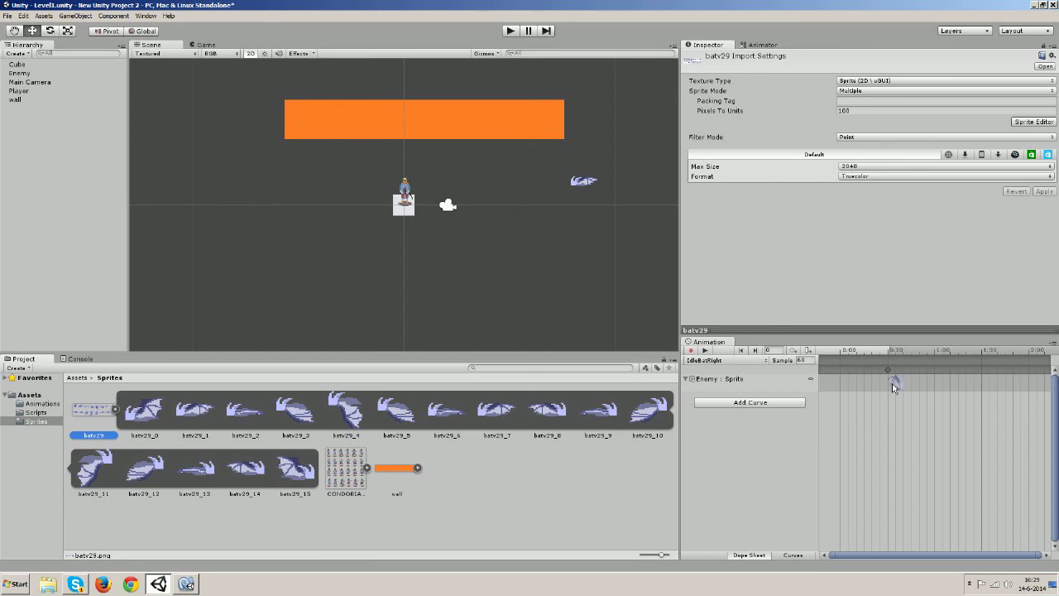
Choose the FlyLeft clip in the Animation window and play its preview
{"action": "left_click", "coordinate": [743, 361]}
{"action": "left_click", "coordinate": [741, 379]}
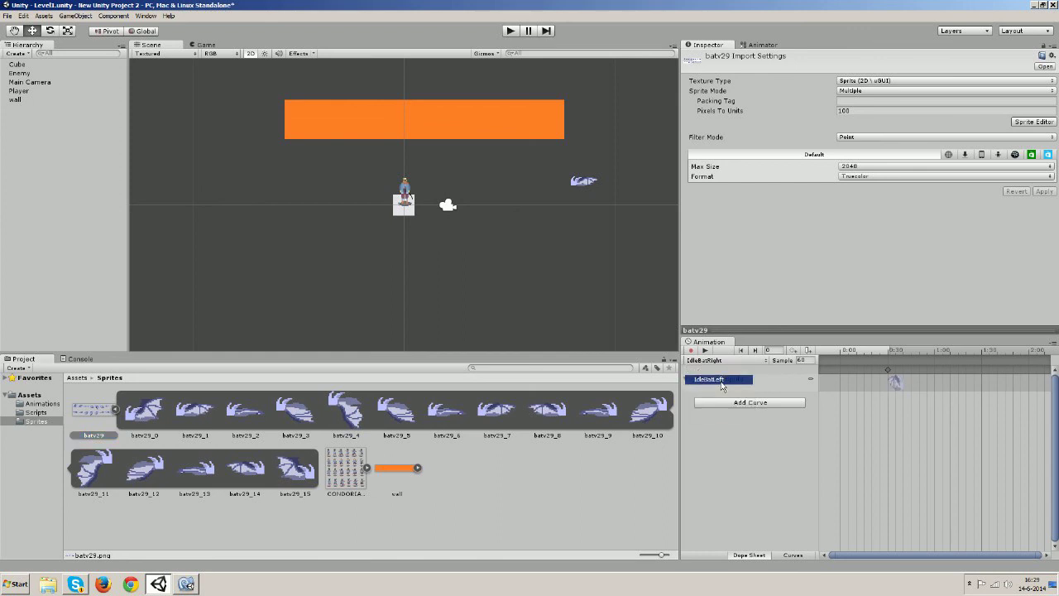
{"action": "left_click", "coordinate": [738, 361]}
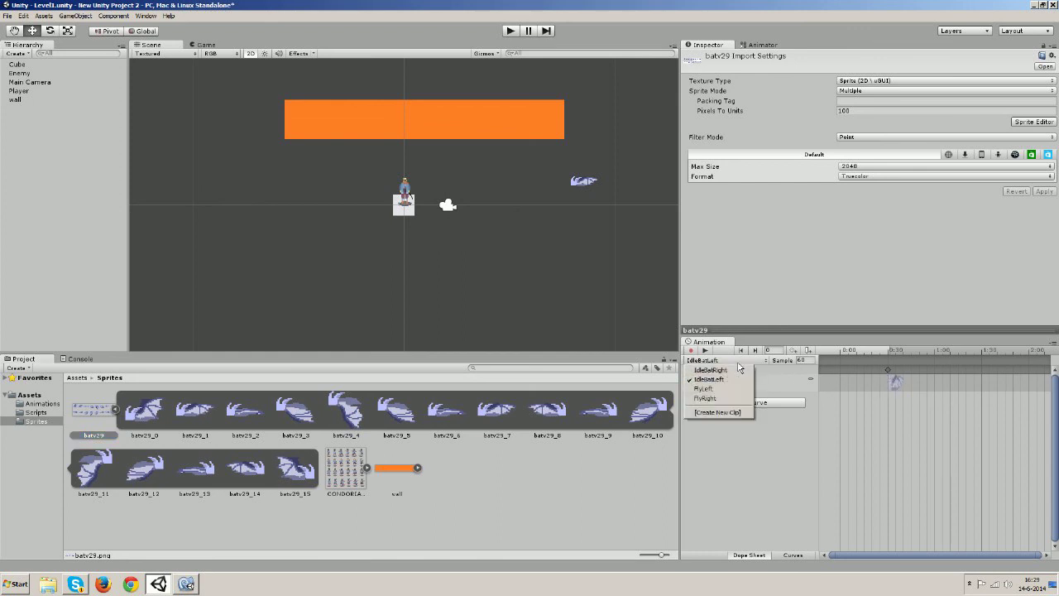
{"action": "left_click", "coordinate": [714, 394]}
{"action": "left_click", "coordinate": [705, 351]}
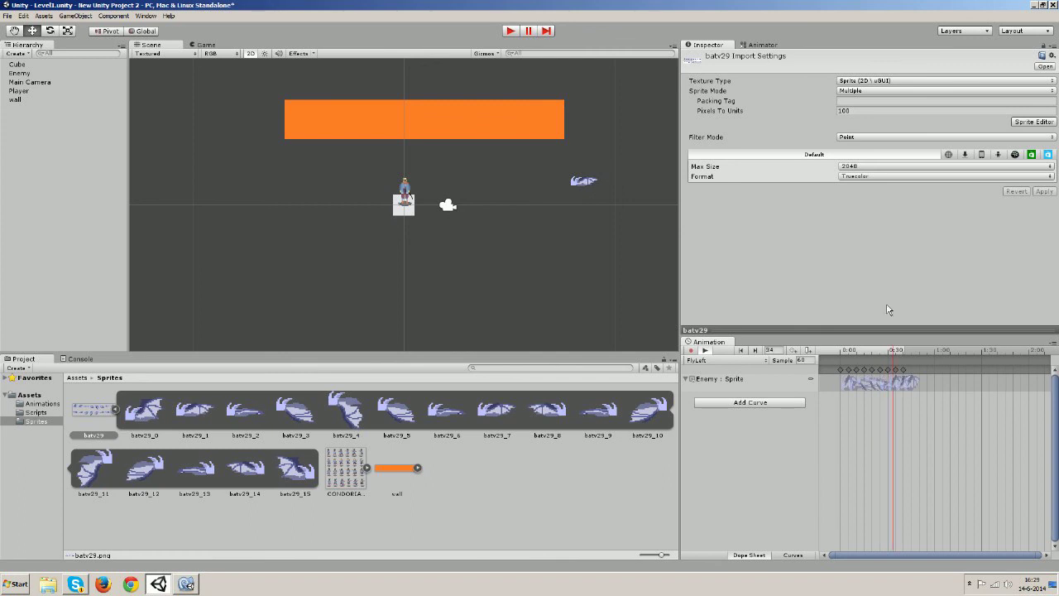
Stop the FlyLeft preview and compare frames batv29_3, batv29_4 and batv29_5 in the Sprite Editor
{"action": "left_click", "coordinate": [706, 351]}
{"action": "left_click", "coordinate": [1034, 124]}
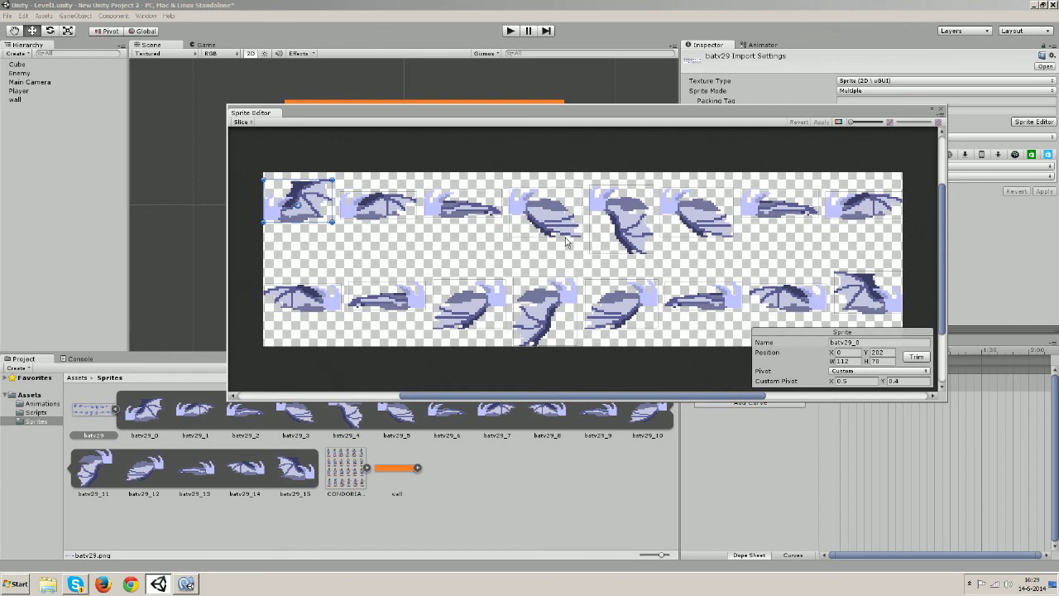
{"action": "left_click", "coordinate": [633, 195]}
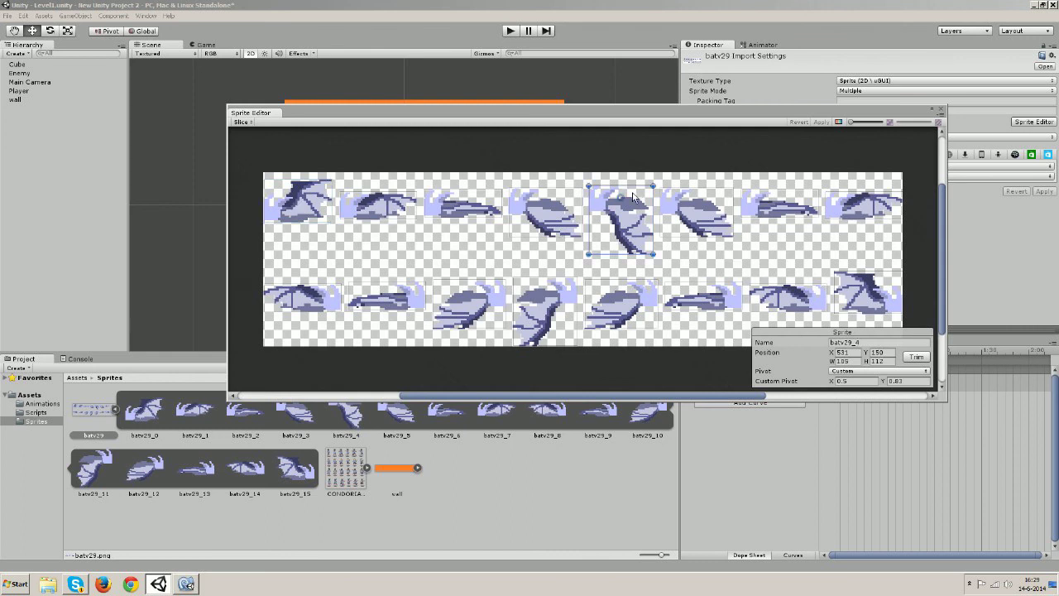
{"action": "left_click", "coordinate": [697, 216]}
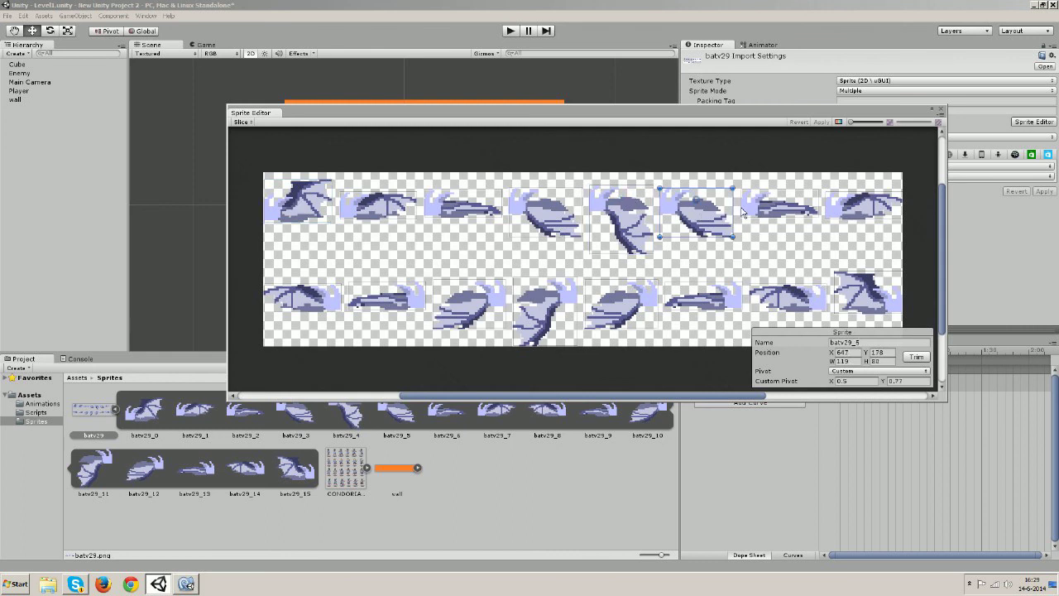
{"action": "left_click", "coordinate": [620, 226]}
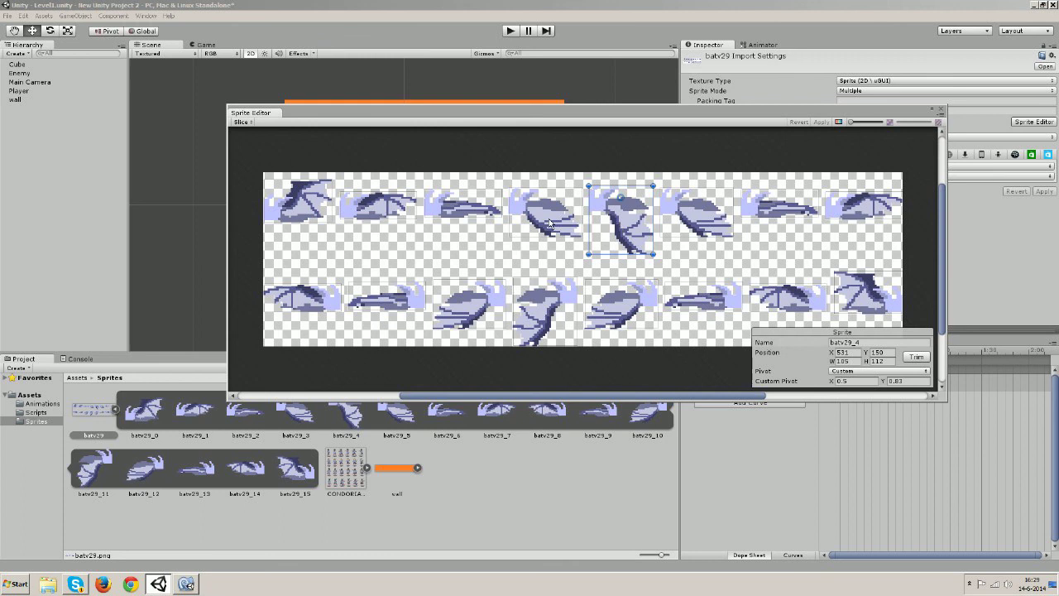
{"action": "left_click", "coordinate": [549, 223]}
{"action": "left_click", "coordinate": [625, 213]}
{"action": "left_click", "coordinate": [539, 213]}
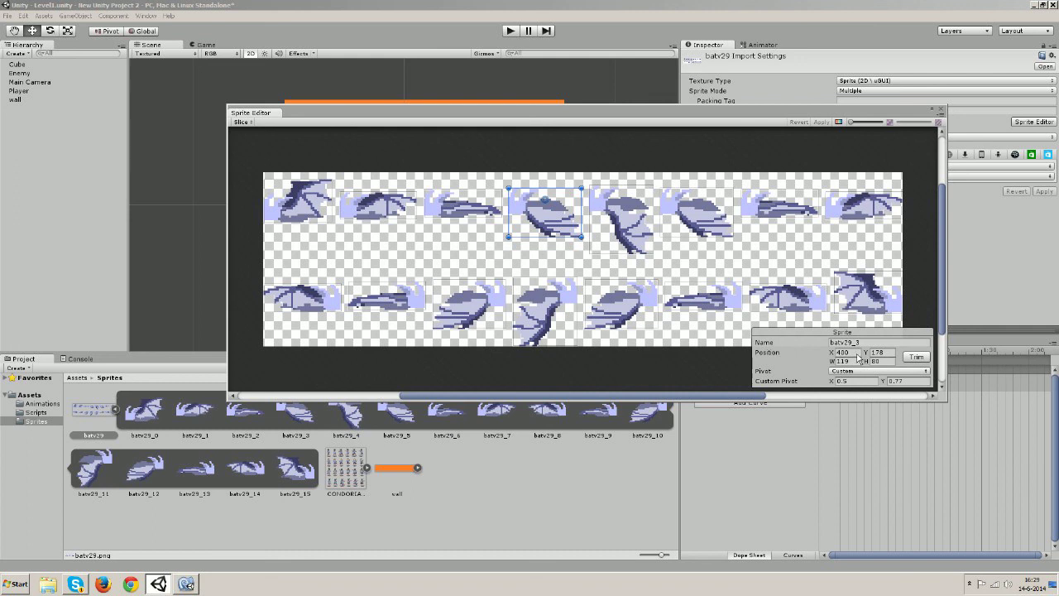
Lower batv29_4's custom pivot Y from 0.83 to 0.11, apply it, and replay the FlyLeft preview
{"action": "left_click", "coordinate": [628, 214]}
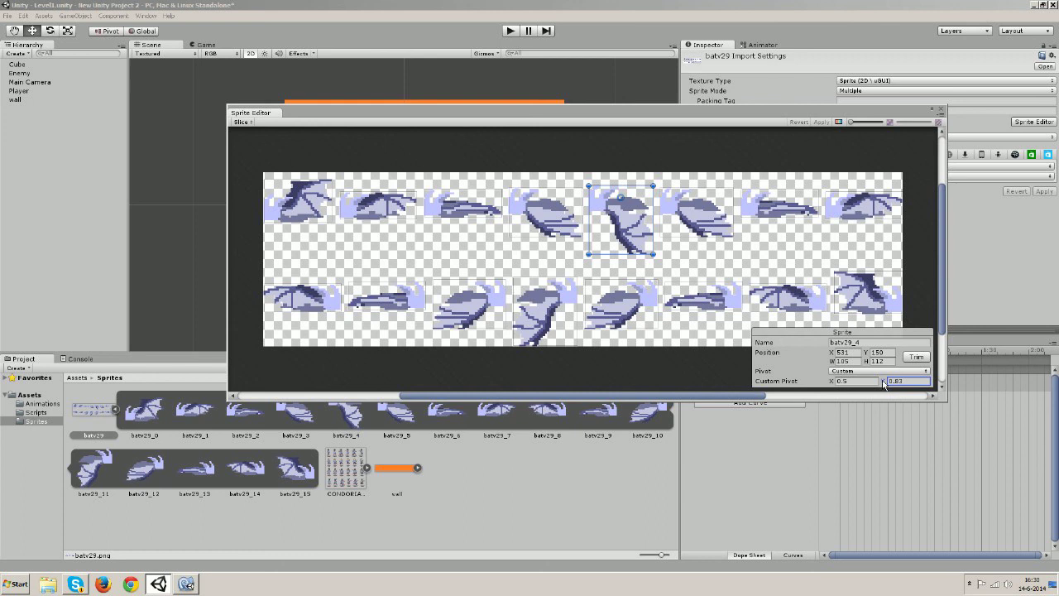
{"action": "left_click_drag", "start_coordinate": [884, 383], "coordinate": [871, 384]}
{"action": "left_click", "coordinate": [820, 122]}
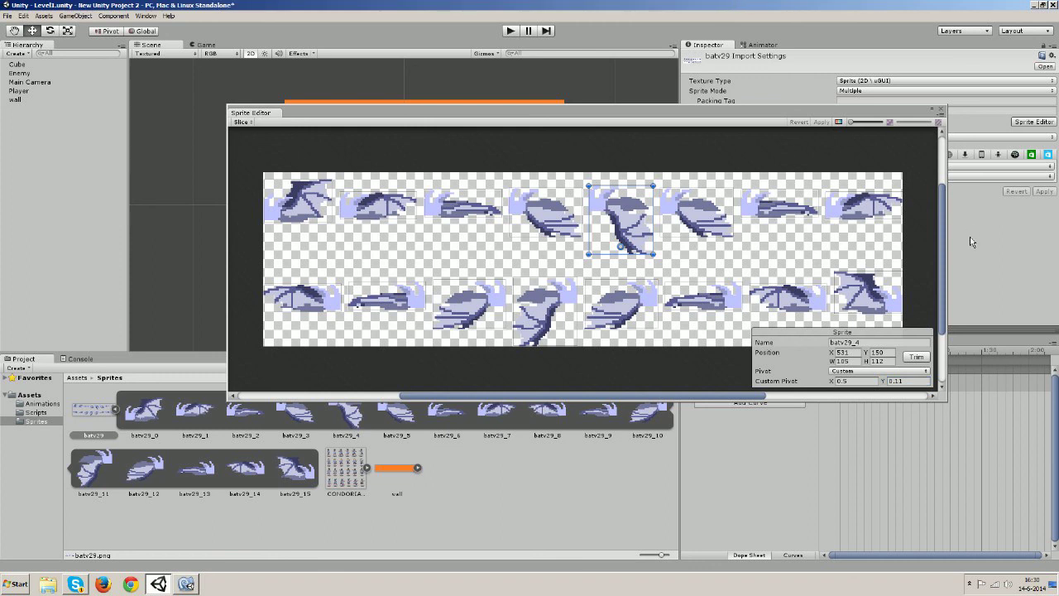
{"action": "left_click", "coordinate": [941, 109]}
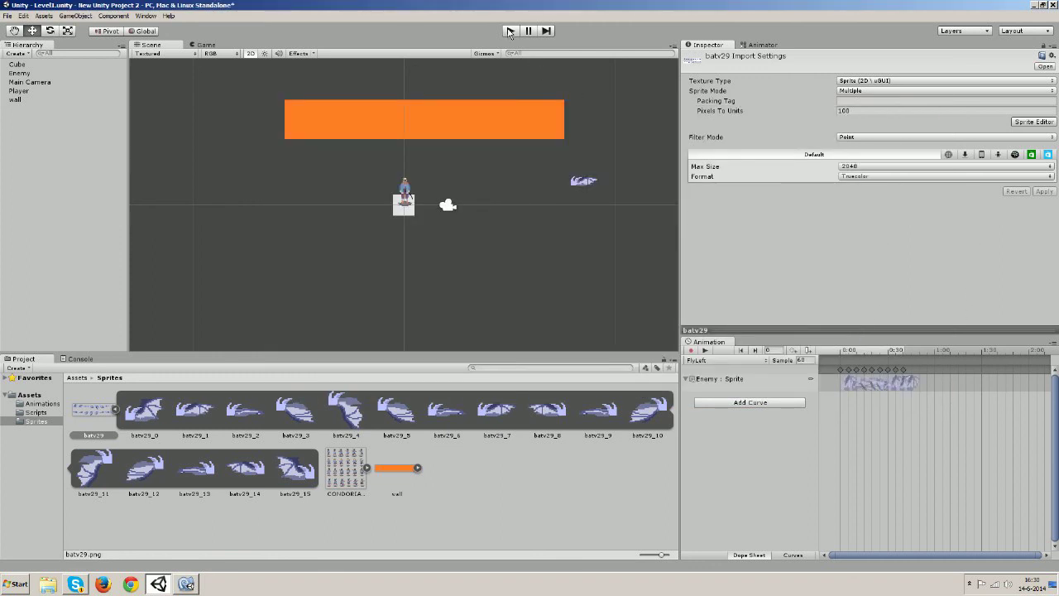
{"action": "left_click", "coordinate": [706, 351]}
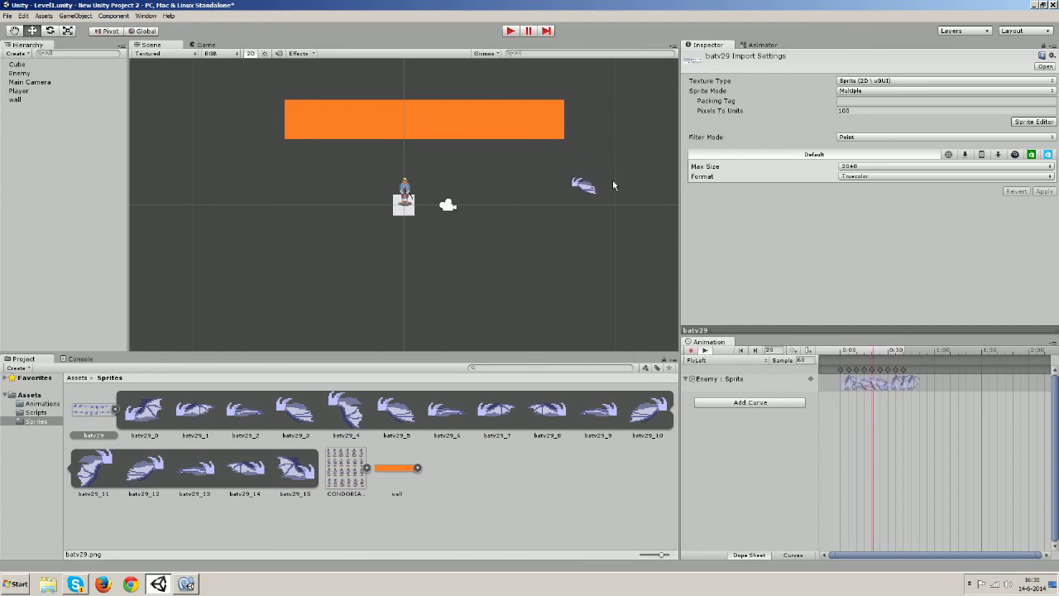
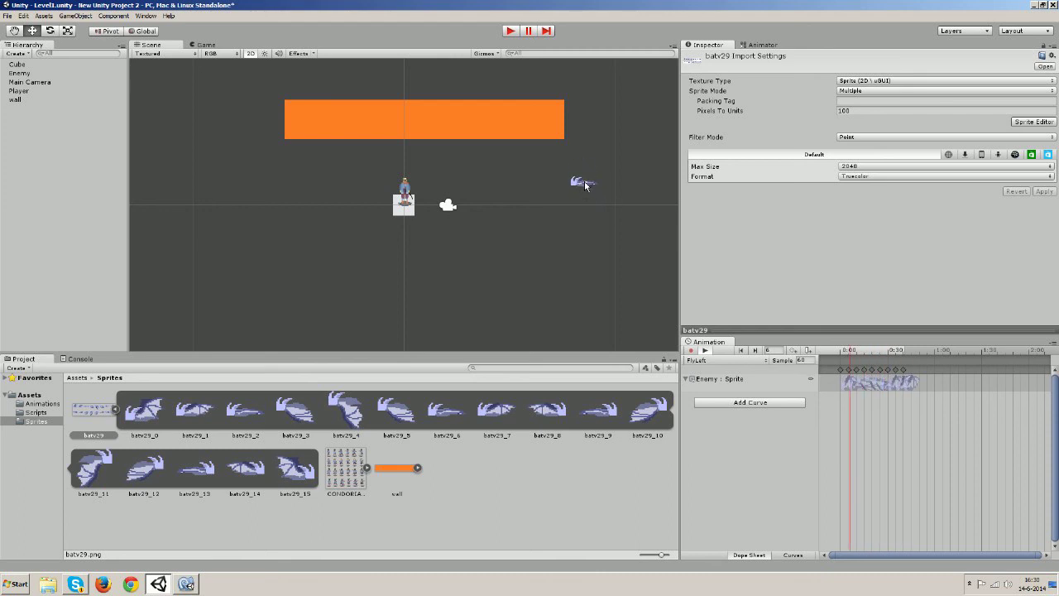
Stop the animation preview and open the batv29 bat sheet in the Sprite Editor
{"action": "left_click", "coordinate": [705, 350]}
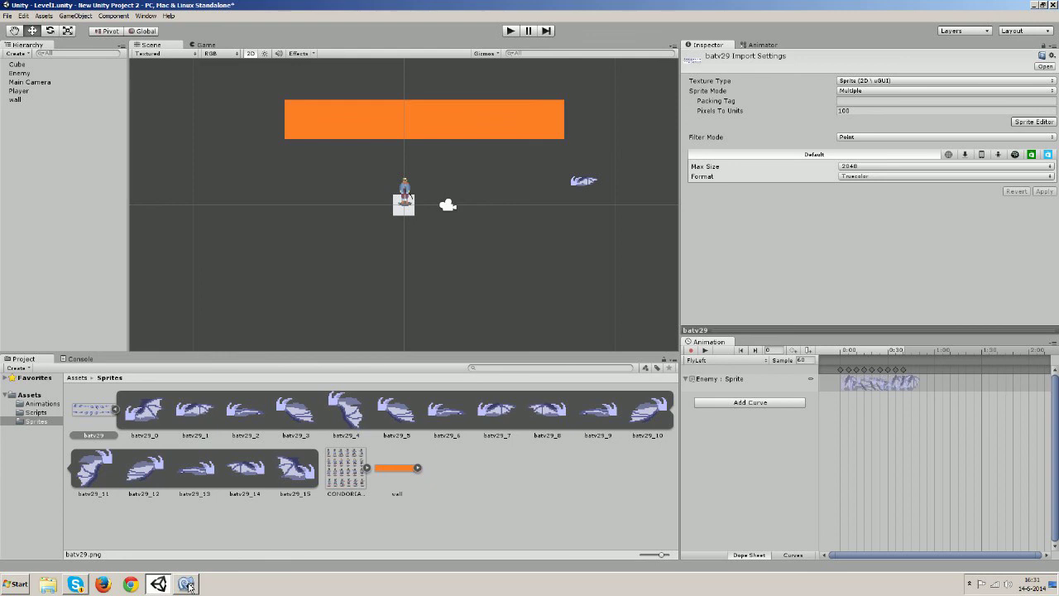
{"action": "left_click", "coordinate": [186, 584]}
{"action": "left_click", "coordinate": [186, 584]}
{"action": "right_click", "coordinate": [96, 411]}
{"action": "left_click", "coordinate": [908, 247]}
{"action": "left_click", "coordinate": [1035, 122]}
Raise batv29_4's custom pivot Y to about 0.72
{"action": "left_click", "coordinate": [604, 223]}
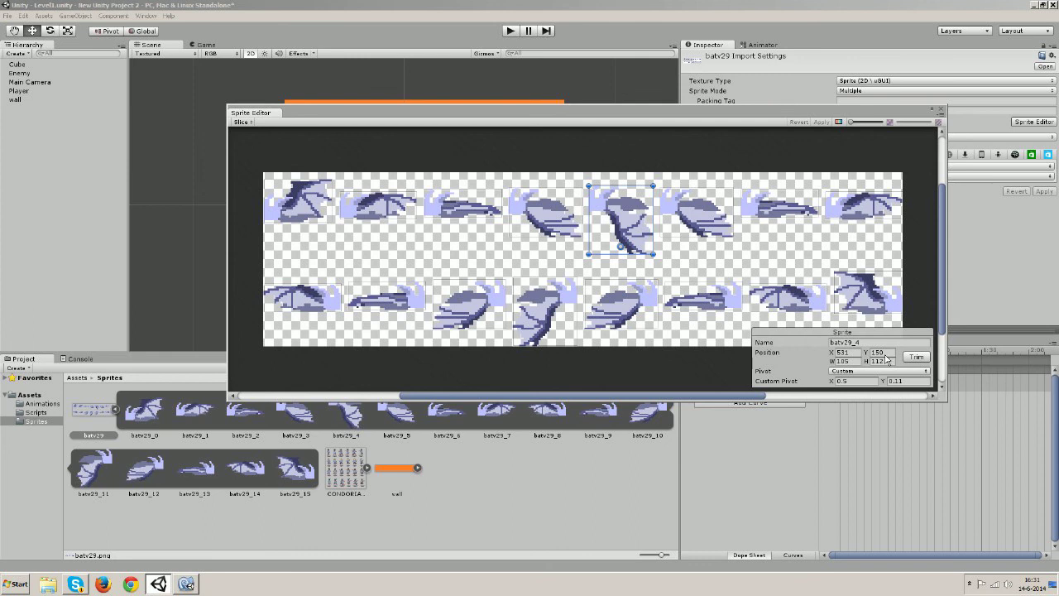
{"action": "left_click", "coordinate": [886, 381]}
{"action": "left_click_drag", "start_coordinate": [884, 386], "coordinate": [897, 383]}
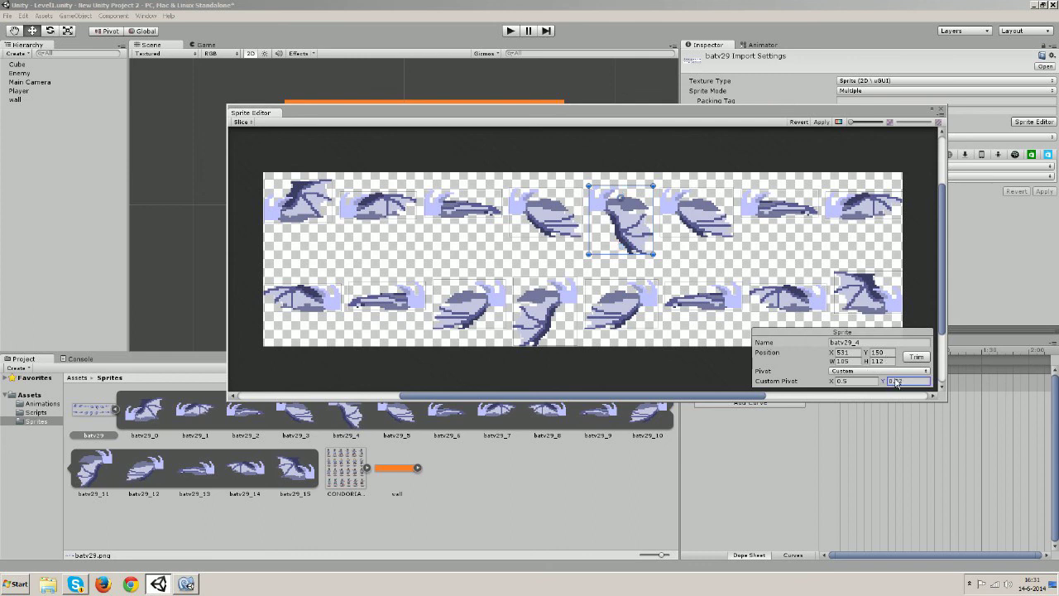
Adjust batv29_6's rect, extending its bottom and left edges slightly
{"action": "left_click", "coordinate": [685, 212]}
{"action": "left_click", "coordinate": [750, 212]}
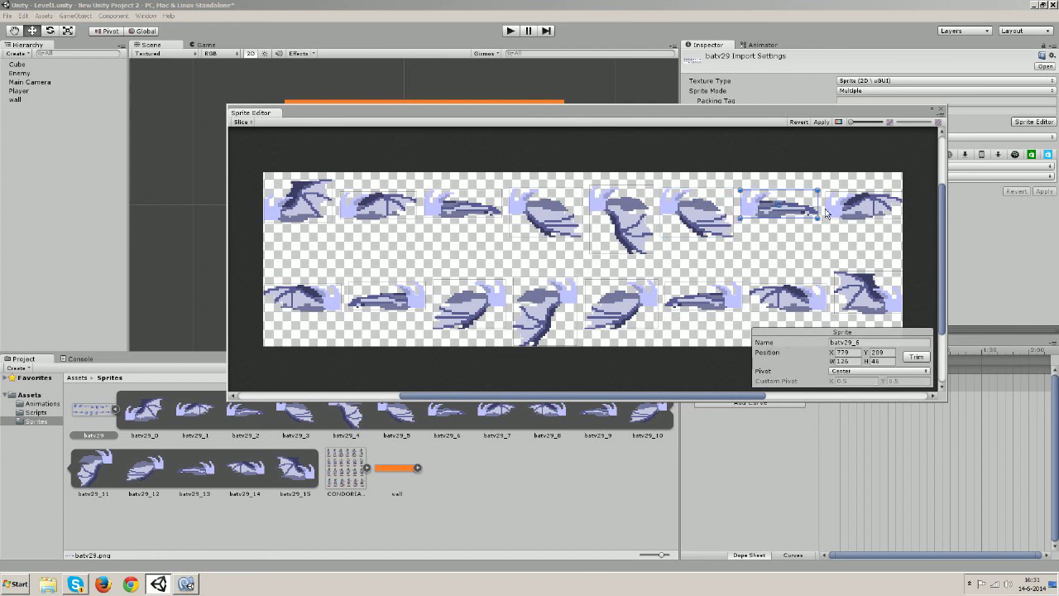
{"action": "left_click", "coordinate": [868, 355]}
{"action": "left_click_drag", "start_coordinate": [870, 357], "coordinate": [873, 358]}
{"action": "left_click_drag", "start_coordinate": [771, 219], "coordinate": [769, 202]}
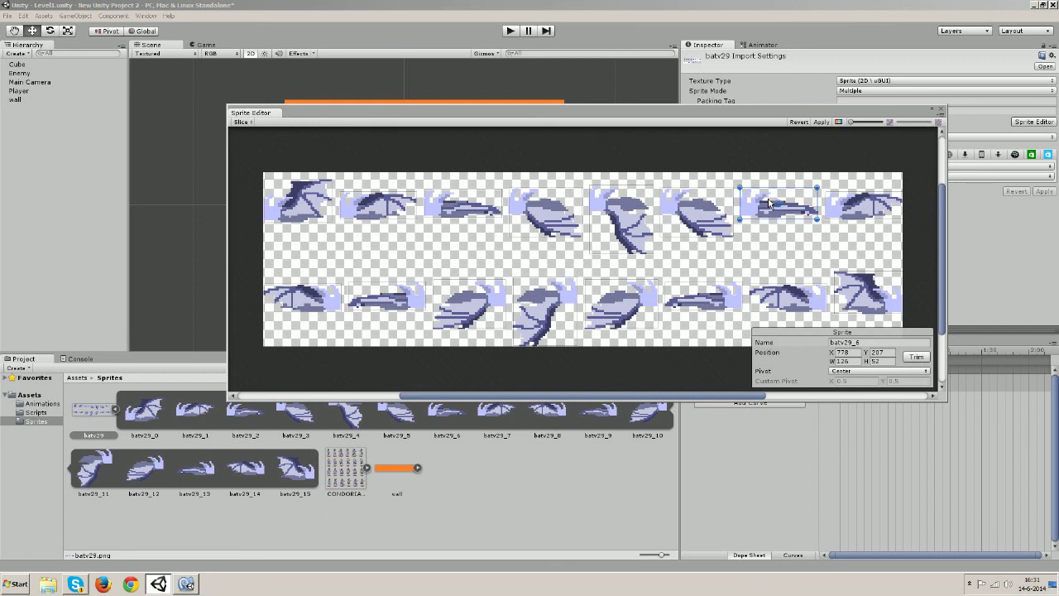
{"action": "left_click_drag", "start_coordinate": [740, 212], "coordinate": [755, 212]}
Give batv29_6 a Custom pivot with Y set to 0.6
{"action": "left_click", "coordinate": [868, 356]}
{"action": "left_click", "coordinate": [873, 372]}
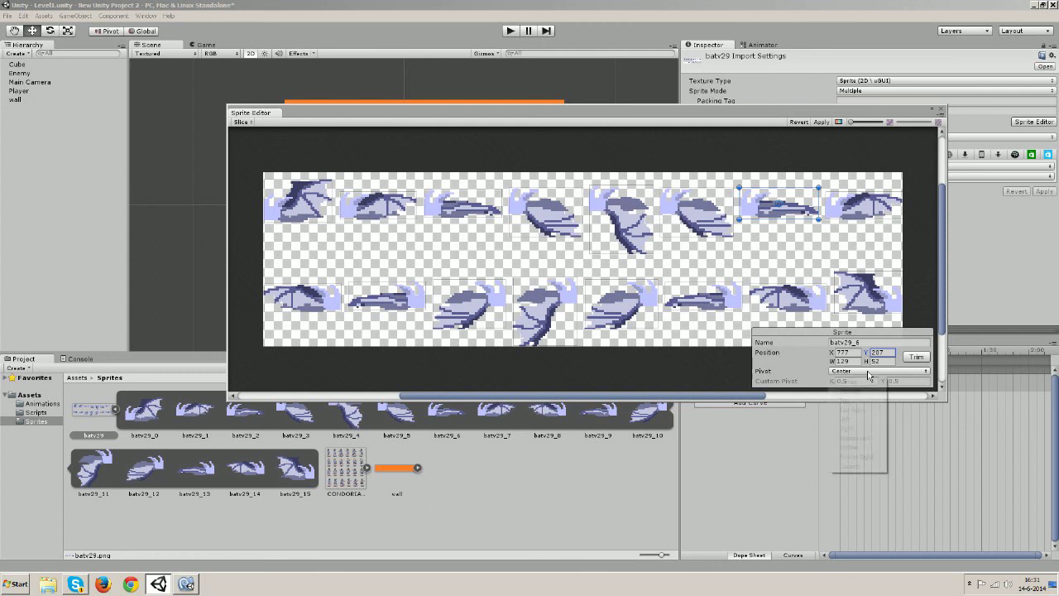
{"action": "left_click", "coordinate": [842, 469]}
{"action": "left_click", "coordinate": [889, 382]}
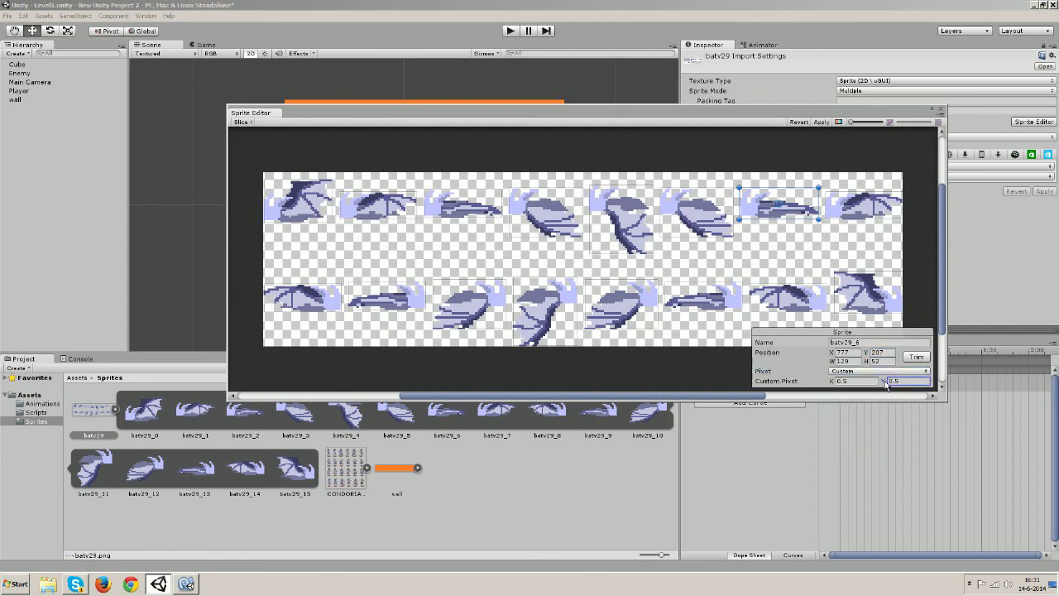
{"action": "type", "text": "1.1"}
{"action": "type", "text": "0.7"}
{"action": "double_click", "coordinate": [898, 382]}
{"action": "left_click", "coordinate": [895, 381]}
{"action": "key", "text": "Delete"}
{"action": "type", "text": "6"}
Shift batv29_6's pivot X to 0.43 and compare it against batv29_7
{"action": "left_click", "coordinate": [836, 381]}
{"action": "left_click_drag", "start_coordinate": [832, 385], "coordinate": [830, 385]}
{"action": "left_click", "coordinate": [857, 203]}
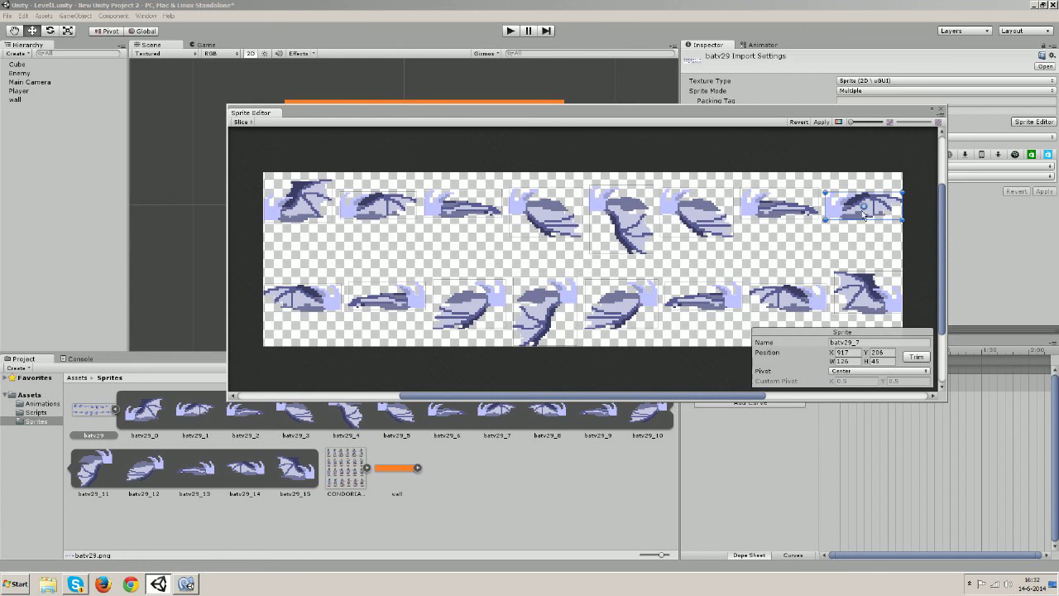
{"action": "left_click", "coordinate": [788, 199]}
{"action": "left_click", "coordinate": [842, 207]}
{"action": "left_click", "coordinate": [808, 209]}
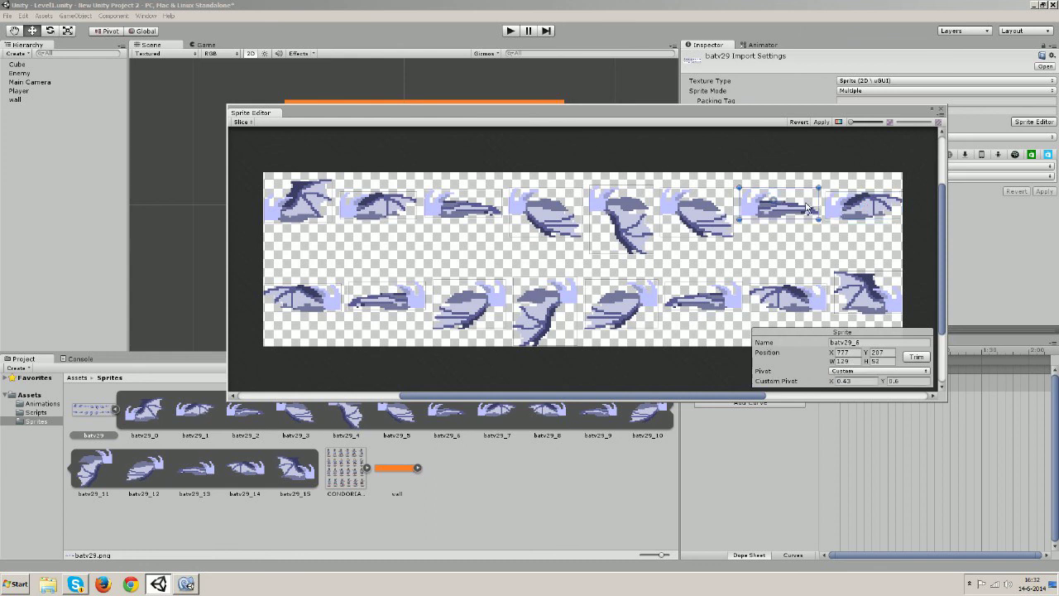
{"action": "left_click", "coordinate": [836, 210]}
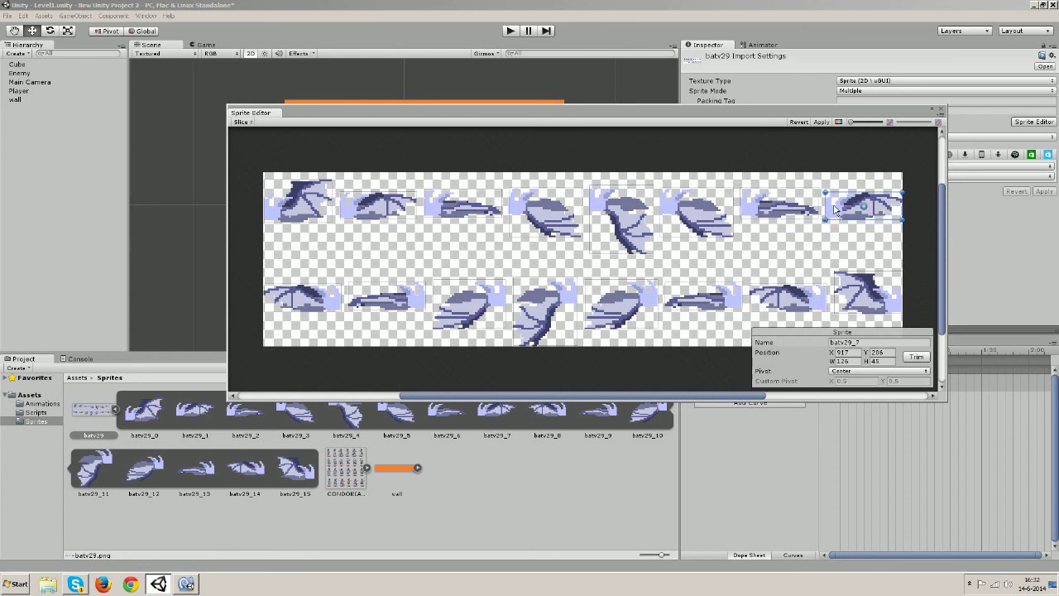
Give batv29_7 a Custom pivot, roughly Y 0.59 and X 0.38
{"action": "left_click", "coordinate": [902, 372]}
{"action": "left_click", "coordinate": [864, 468]}
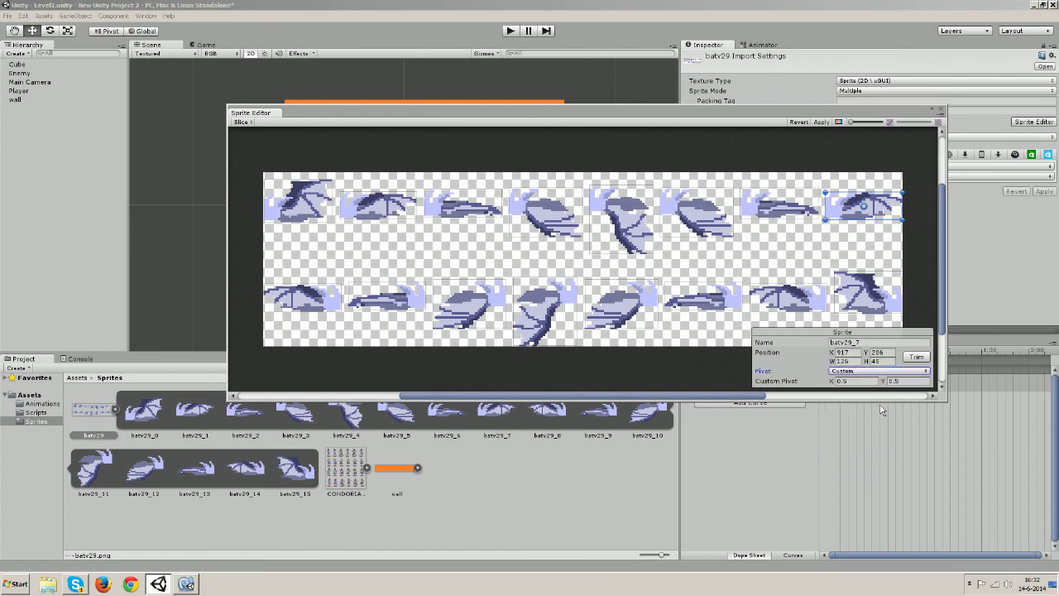
{"action": "left_click", "coordinate": [884, 384]}
{"action": "left_click_drag", "start_coordinate": [884, 383], "coordinate": [887, 384]}
{"action": "left_click", "coordinate": [834, 383]}
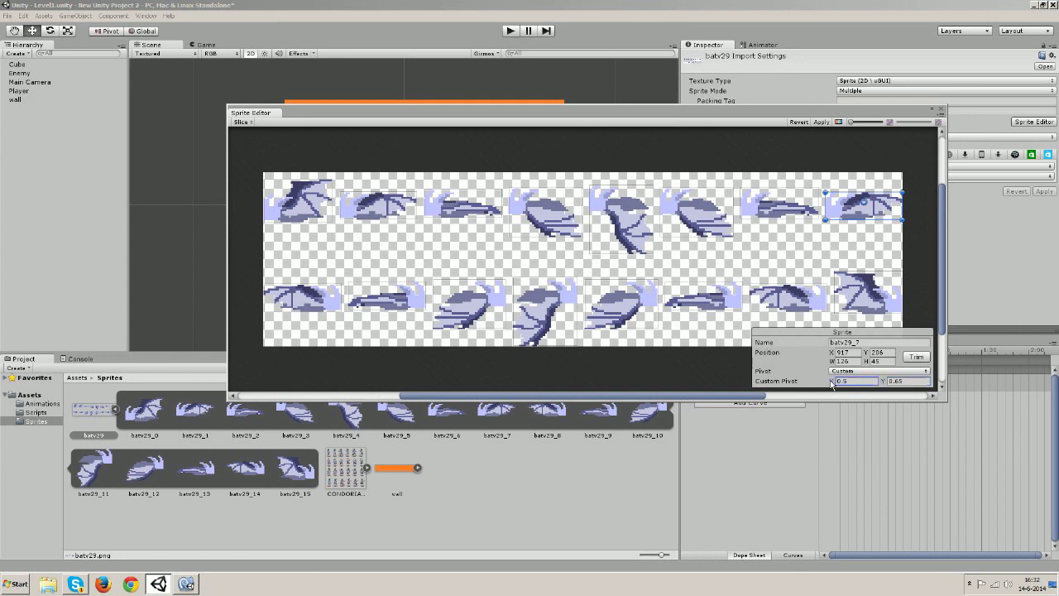
{"action": "left_click_drag", "start_coordinate": [832, 383], "coordinate": [880, 383]}
Refine batv29_7's custom pivot to Y 0.68 and X 0.47, checking against batv29_6
{"action": "left_click", "coordinate": [773, 209]}
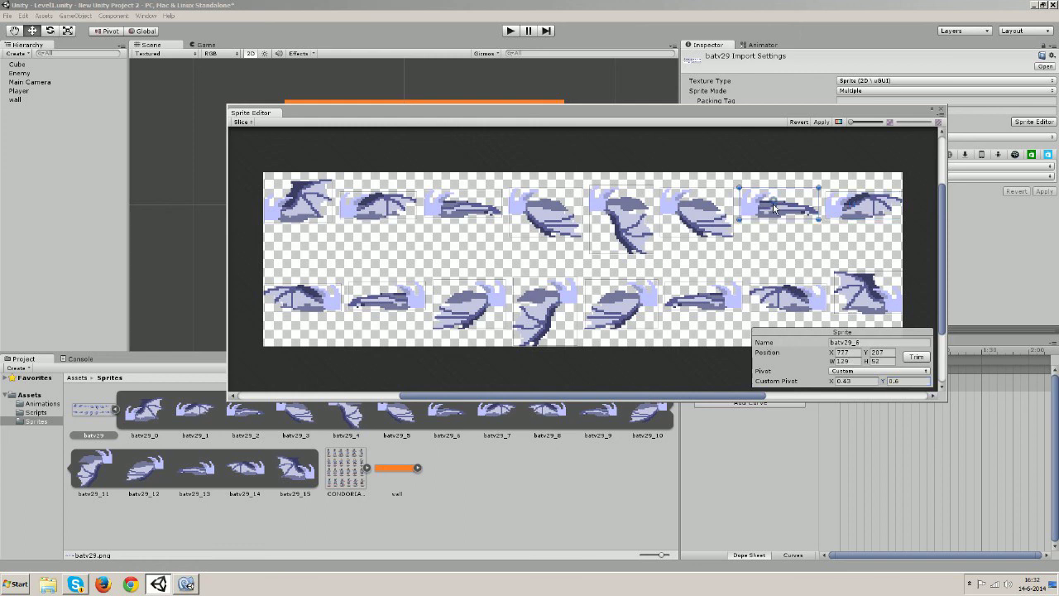
{"action": "left_click", "coordinate": [855, 209]}
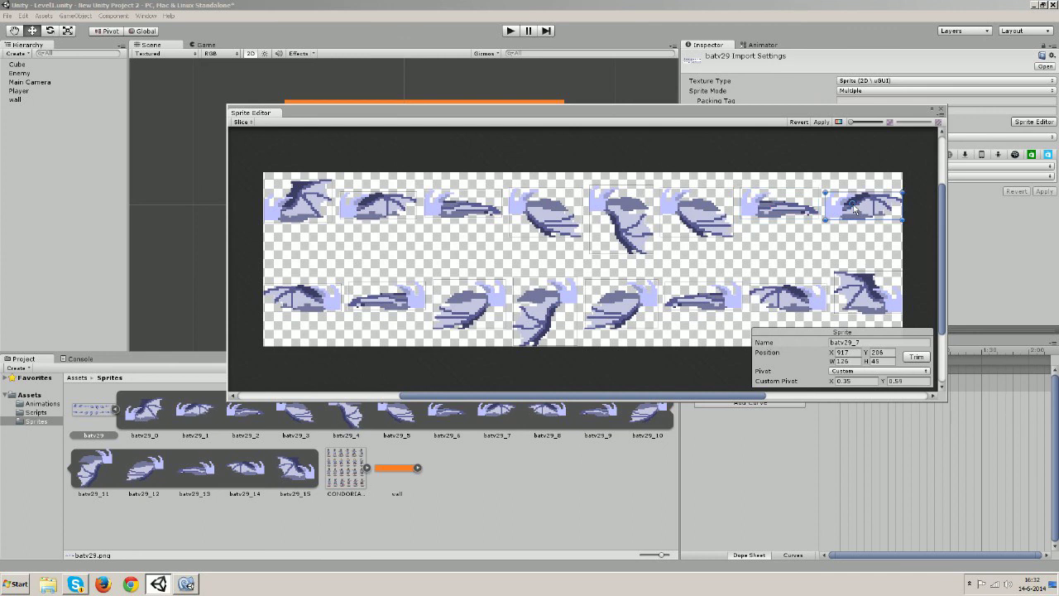
{"action": "left_click", "coordinate": [885, 381]}
{"action": "type", "text": "0.68"}
{"action": "left_click", "coordinate": [837, 382]}
{"action": "left_click_drag", "start_coordinate": [832, 383], "coordinate": [832, 383]}
{"action": "left_click", "coordinate": [776, 206]}
{"action": "left_click", "coordinate": [867, 205]}
Step back to batv29_3 and confirm its custom pivot X value
{"action": "left_click", "coordinate": [712, 223]}
{"action": "left_click", "coordinate": [624, 224]}
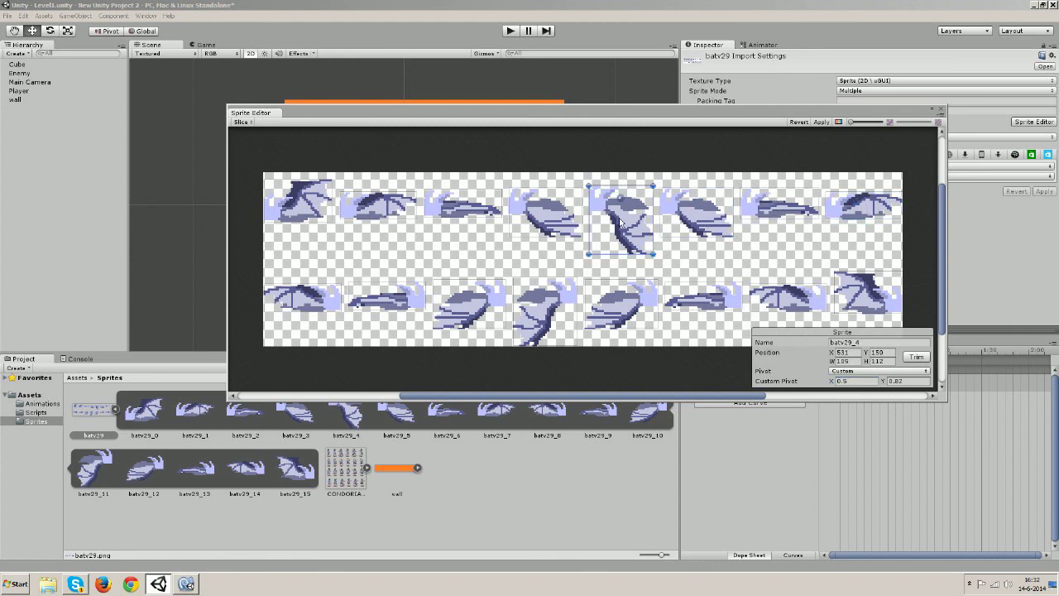
{"action": "left_click", "coordinate": [530, 221]}
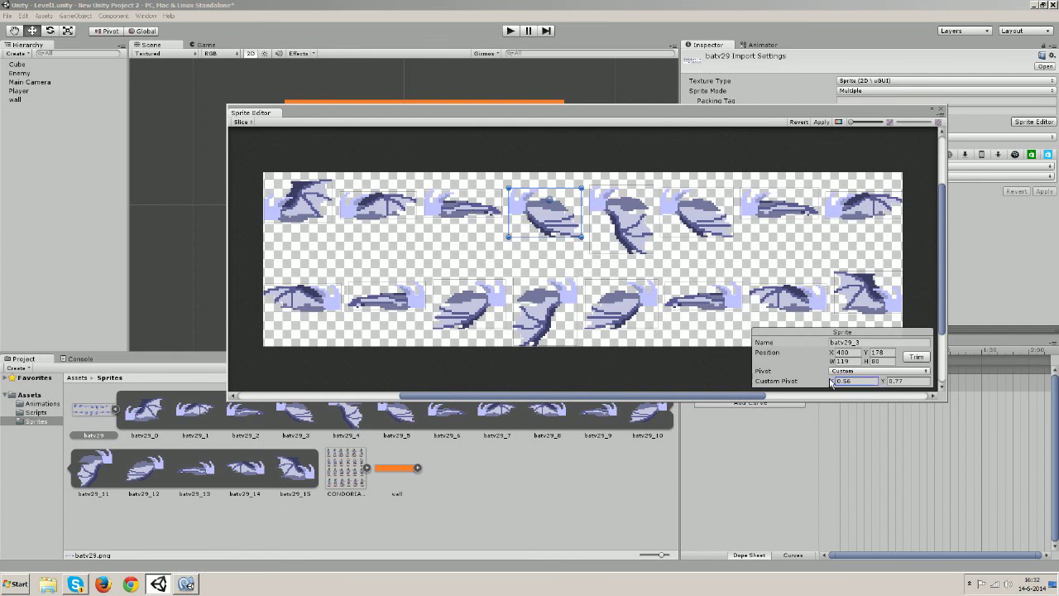
{"action": "key", "text": "Return"}
Re-edit batv29_3's pivot X, then give batv29_2 a Custom pivot of 0.41, 0.5
{"action": "left_click", "coordinate": [832, 383]}
{"action": "left_click", "coordinate": [621, 216]}
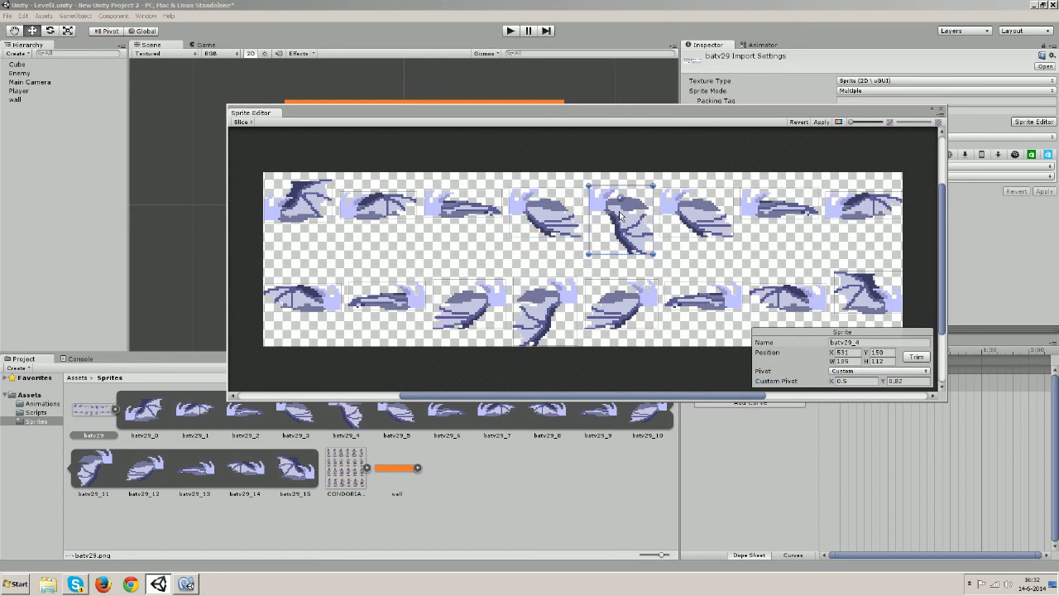
{"action": "left_click", "coordinate": [692, 215]}
{"action": "left_click", "coordinate": [477, 201]}
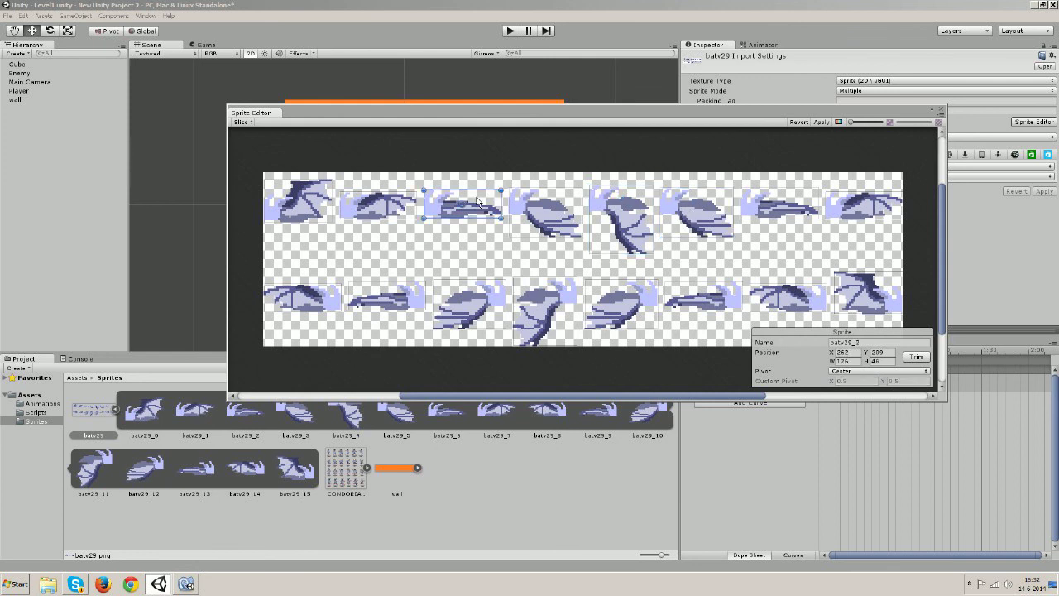
{"action": "left_click", "coordinate": [867, 372]}
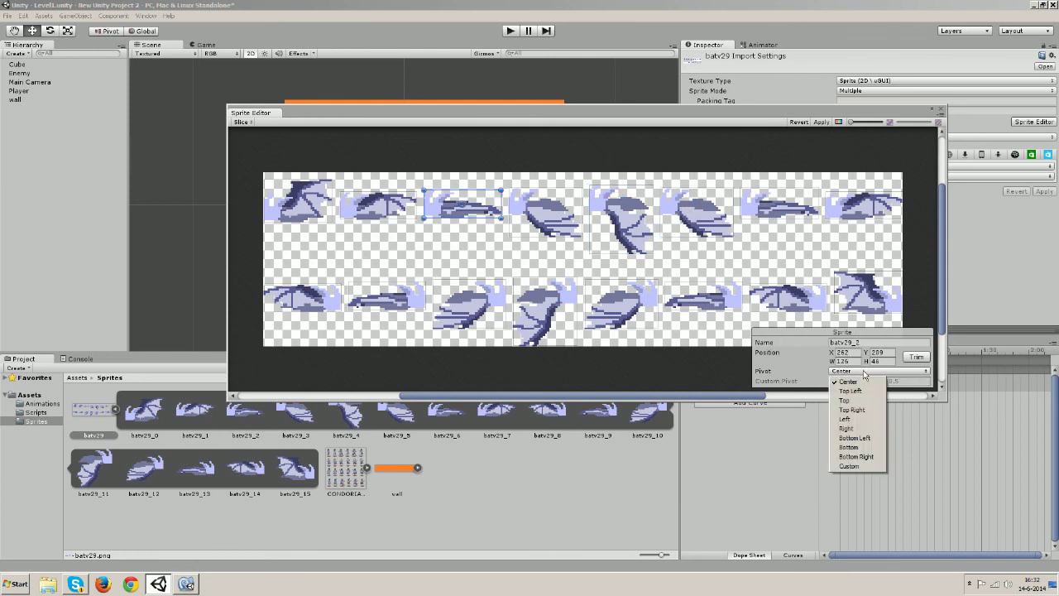
{"action": "left_click", "coordinate": [861, 467]}
{"action": "left_click", "coordinate": [833, 382]}
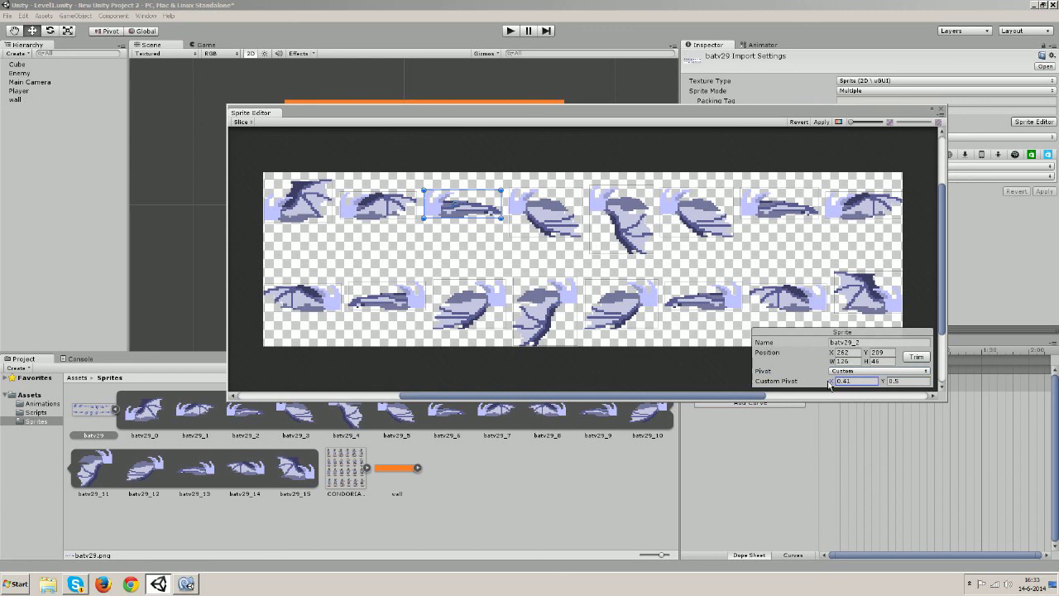
{"action": "left_click", "coordinate": [888, 383]}
Give batv29_1 a Custom pivot with X 0.4 and Y 0.65, then select batv29_0
{"action": "left_click", "coordinate": [390, 212]}
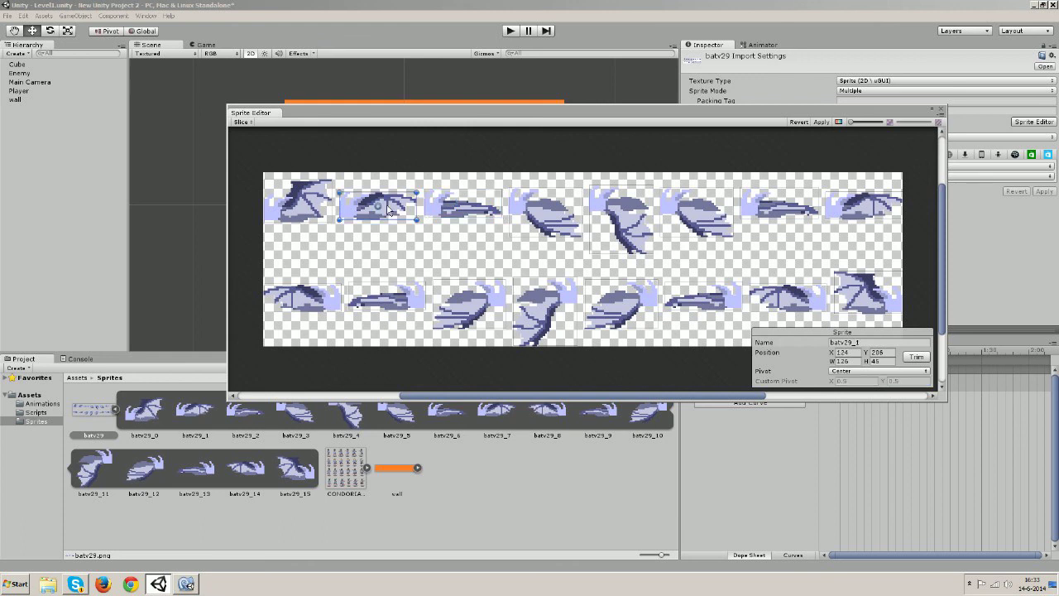
{"action": "left_click", "coordinate": [877, 373]}
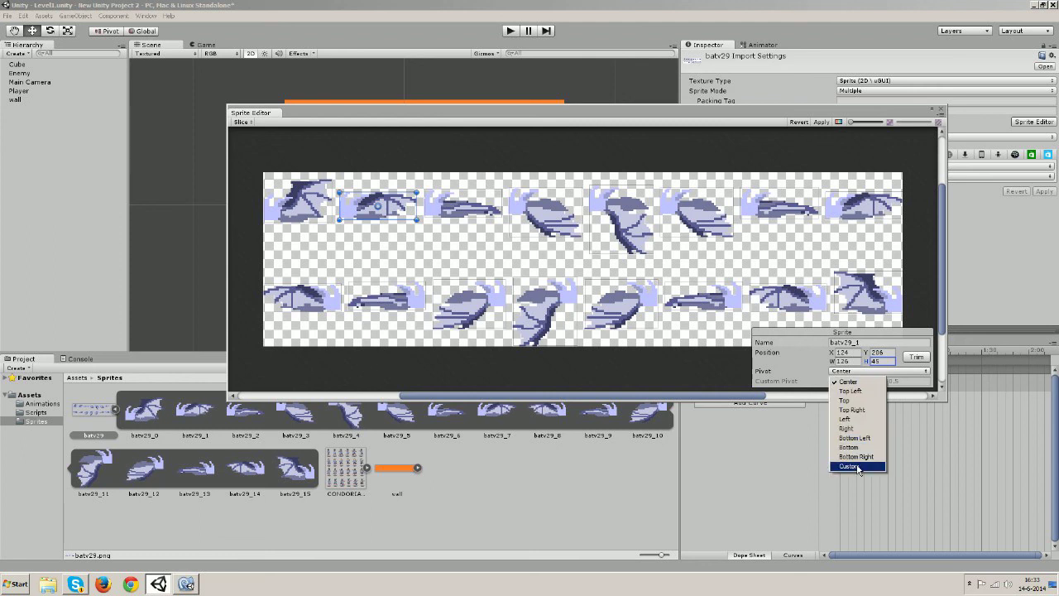
{"action": "left_click", "coordinate": [852, 466]}
{"action": "left_click", "coordinate": [836, 381]}
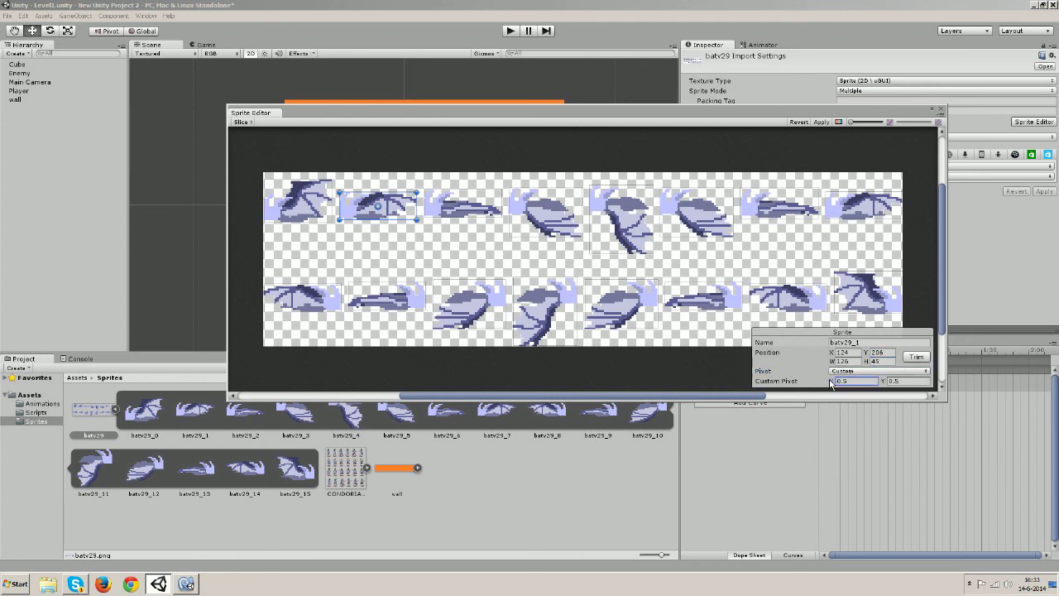
{"action": "type", "text": "0.3"}
{"action": "left_click", "coordinate": [887, 383]}
{"action": "left_click", "coordinate": [309, 213]}
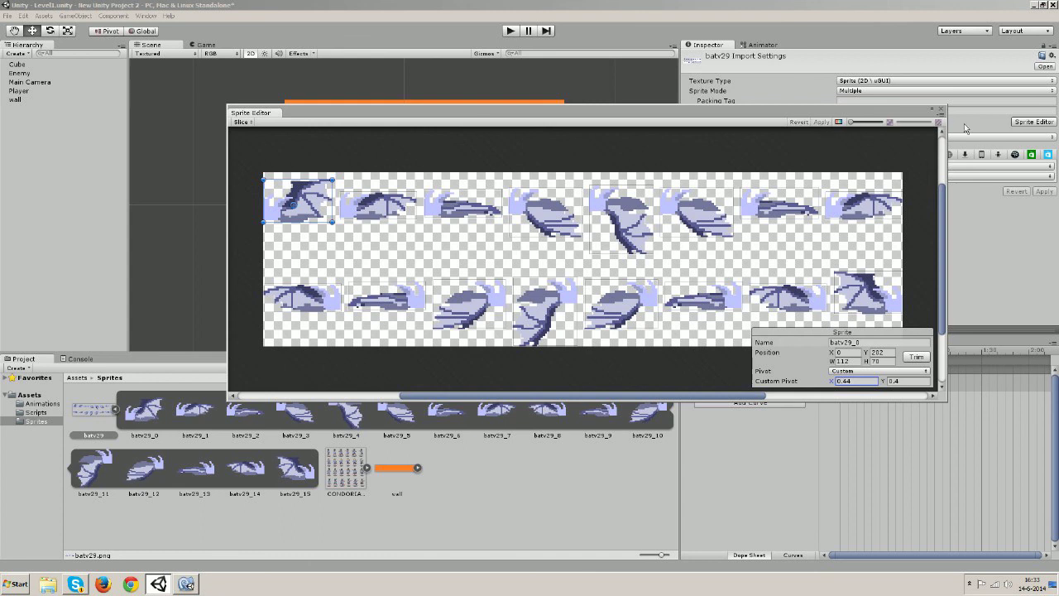
Close the Sprite Editor, play-test FlyLeft in Game view, then switch to the FlyRight clip
{"action": "left_click", "coordinate": [940, 110]}
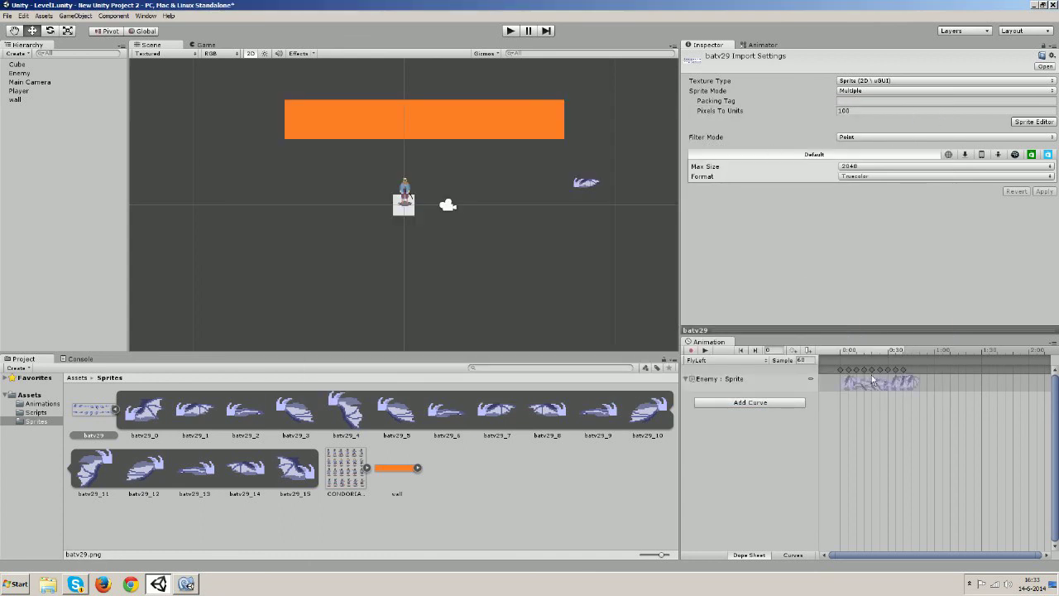
{"action": "left_click", "coordinate": [705, 350]}
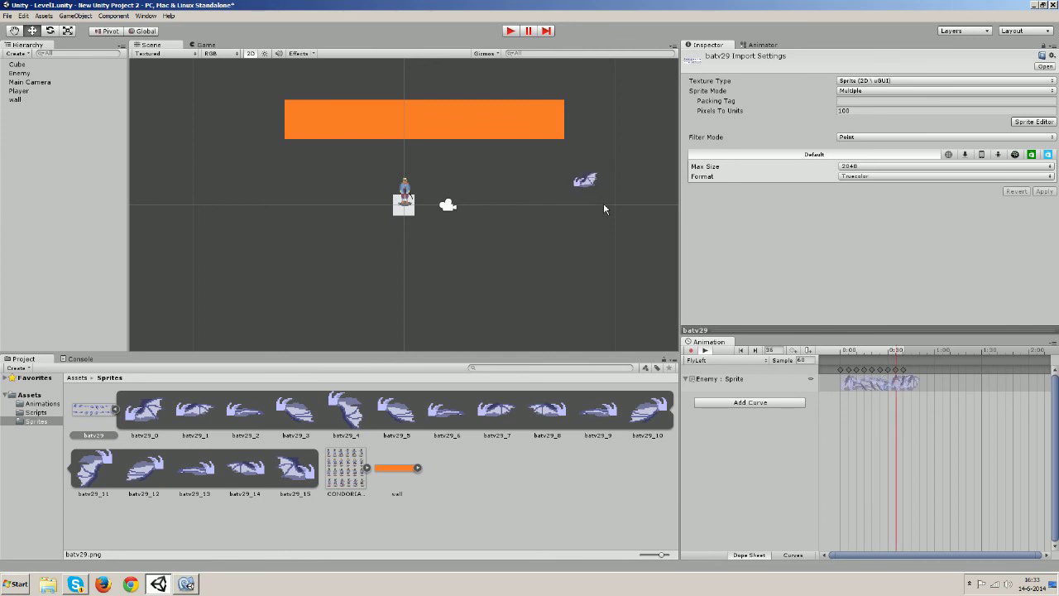
{"action": "left_click", "coordinate": [511, 32]}
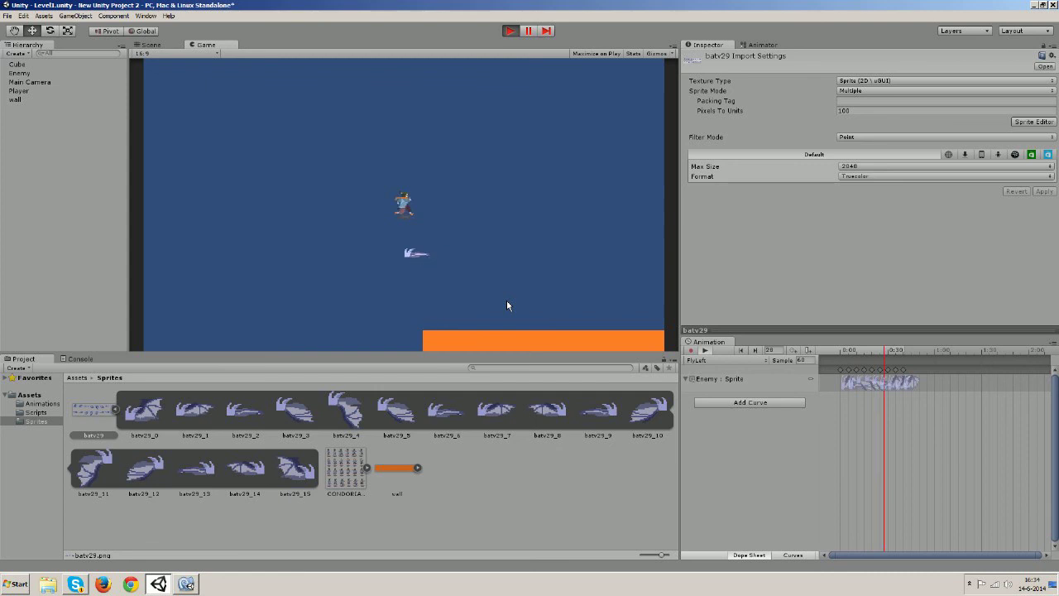
{"action": "left_click", "coordinate": [514, 35]}
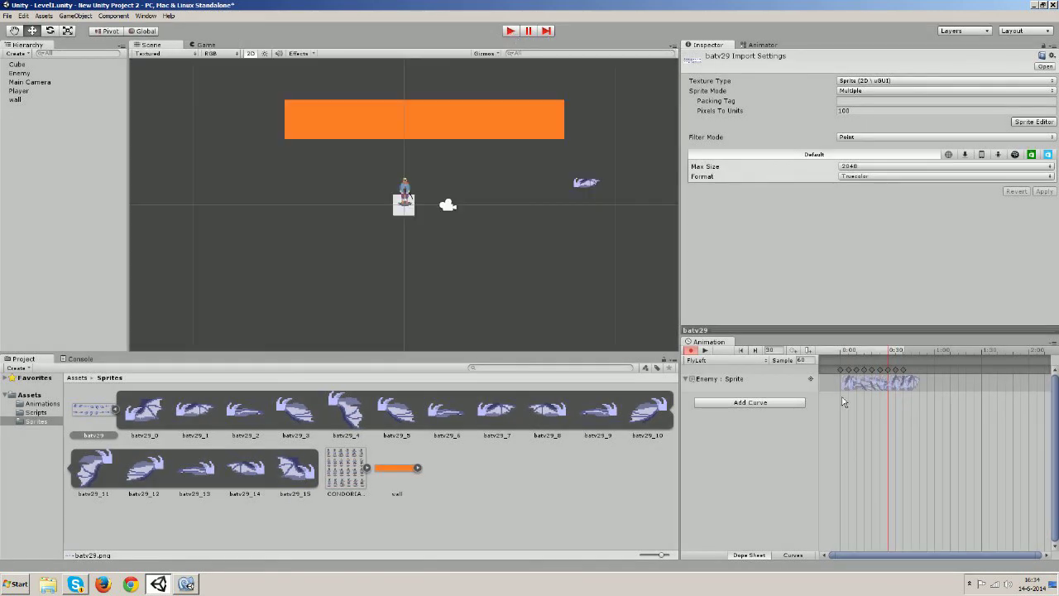
{"action": "left_click", "coordinate": [760, 360]}
{"action": "left_click", "coordinate": [721, 402]}
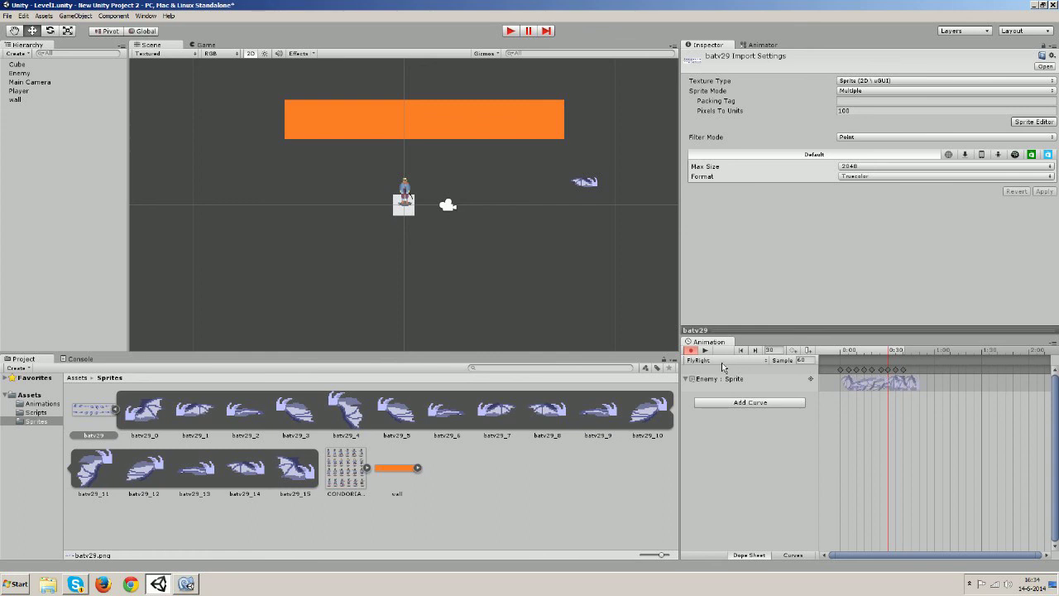
Switch the Animation window back to the FlyLeft clip and glance at BatAnimation.cs
{"action": "left_click", "coordinate": [723, 363]}
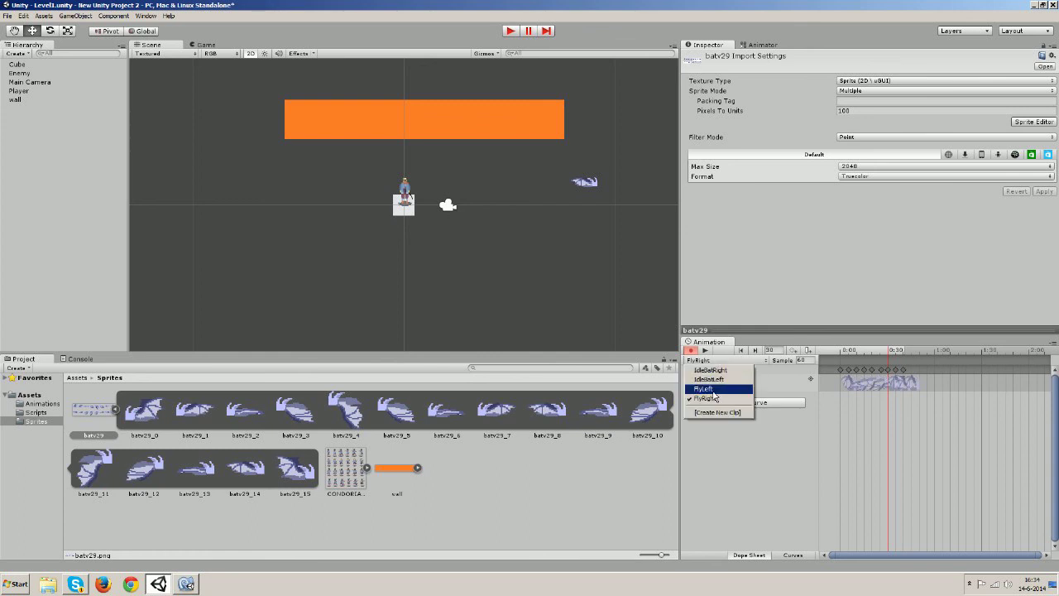
{"action": "left_click", "coordinate": [714, 390]}
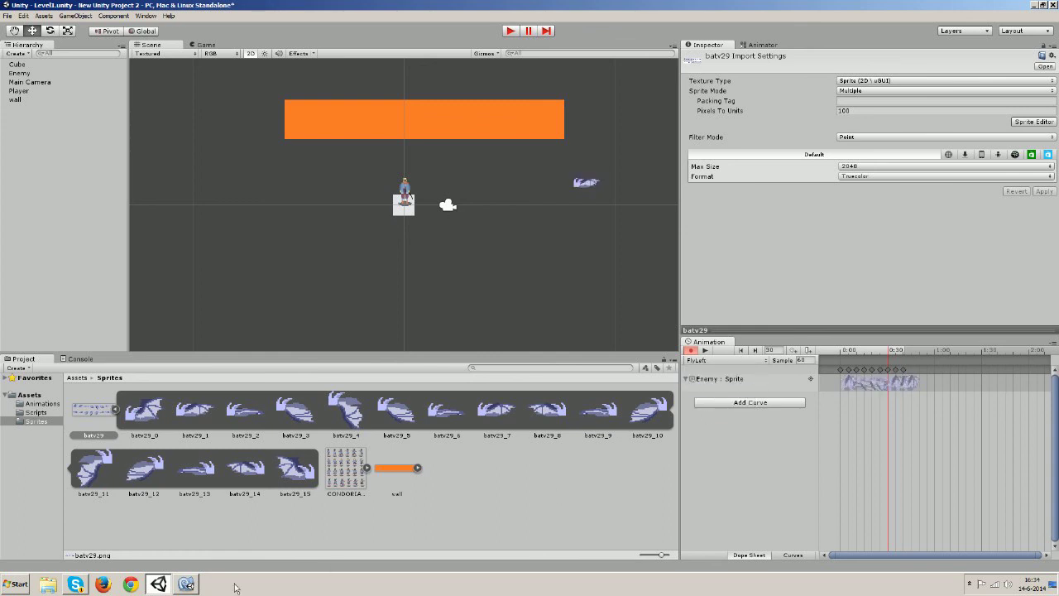
{"action": "left_click", "coordinate": [197, 585]}
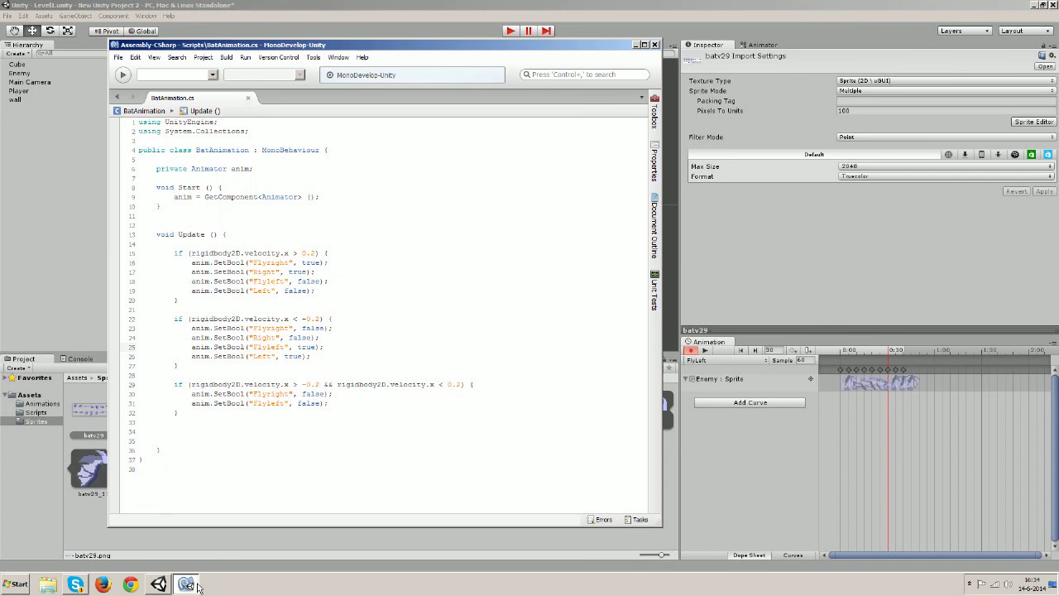
{"action": "left_click", "coordinate": [590, 36]}
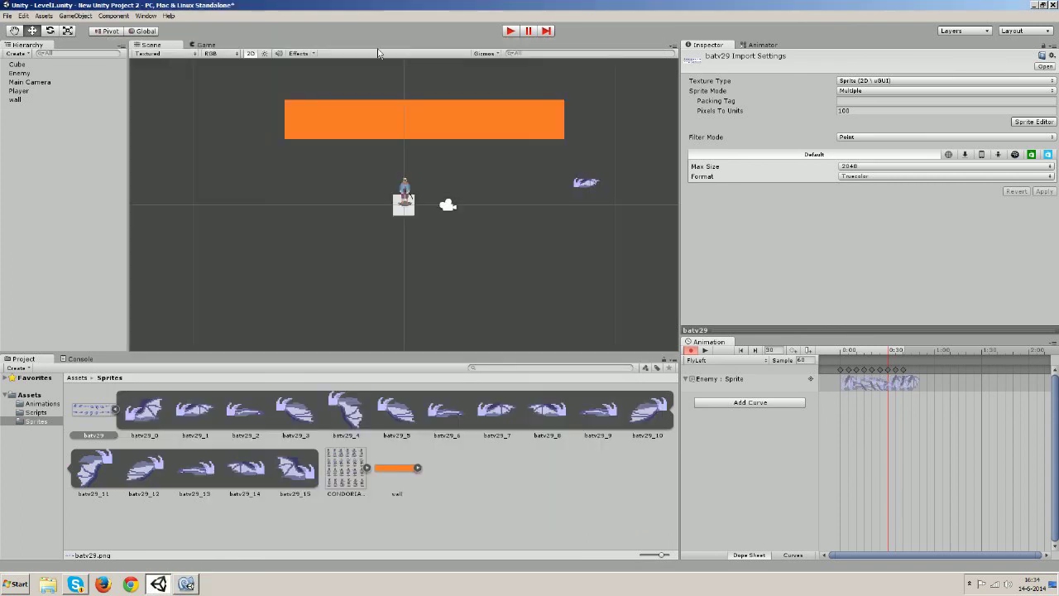
Save the project via File > Save Project, show the Animator graph, and enter play mode
{"action": "left_click", "coordinate": [8, 15]}
{"action": "left_click", "coordinate": [7, 16]}
{"action": "left_click", "coordinate": [7, 16]}
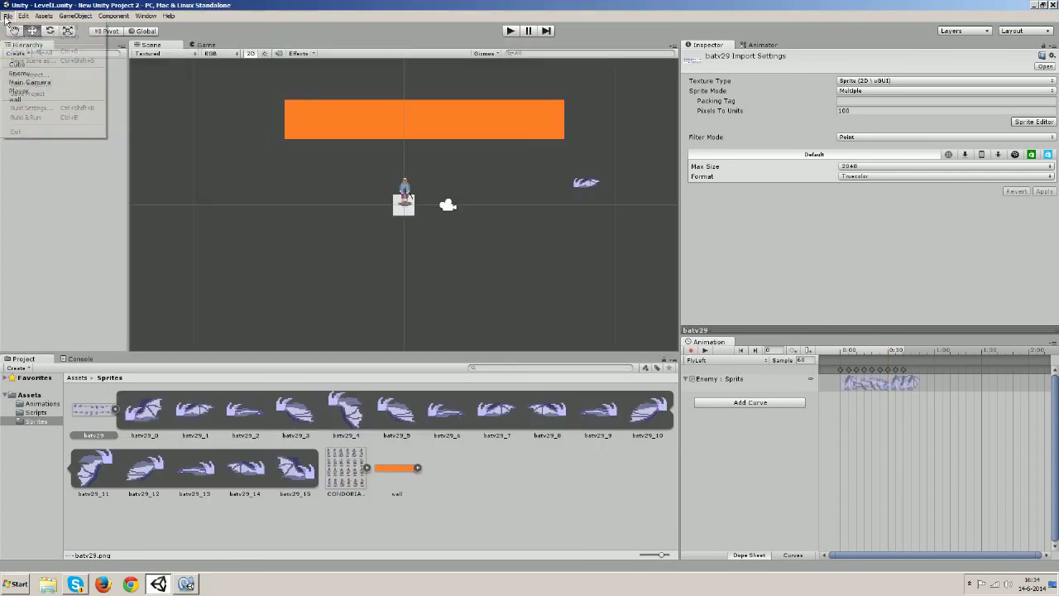
{"action": "left_click", "coordinate": [29, 94]}
{"action": "left_click", "coordinate": [757, 46]}
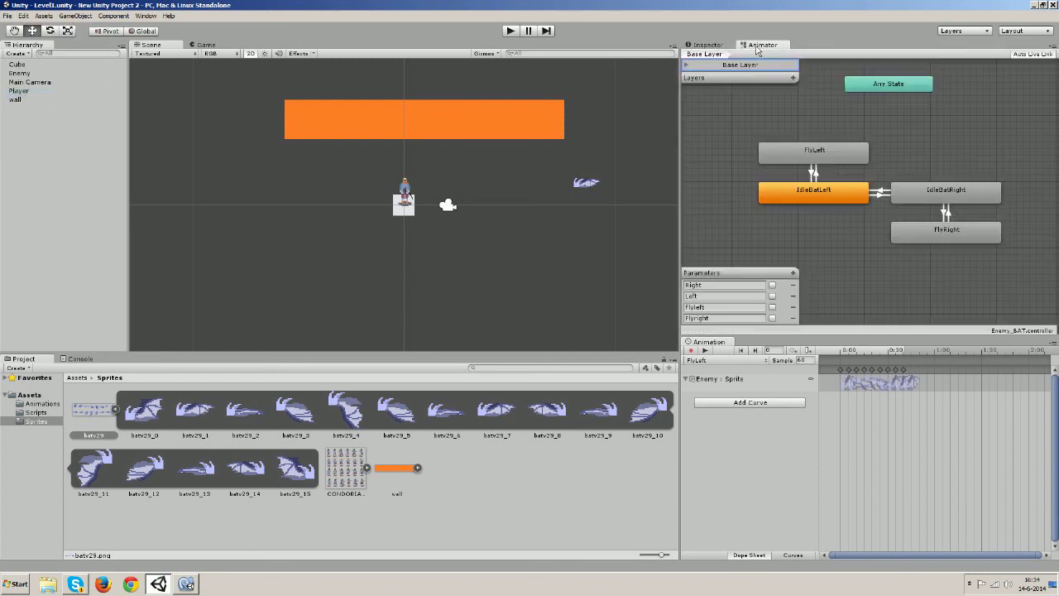
{"action": "left_click", "coordinate": [512, 33]}
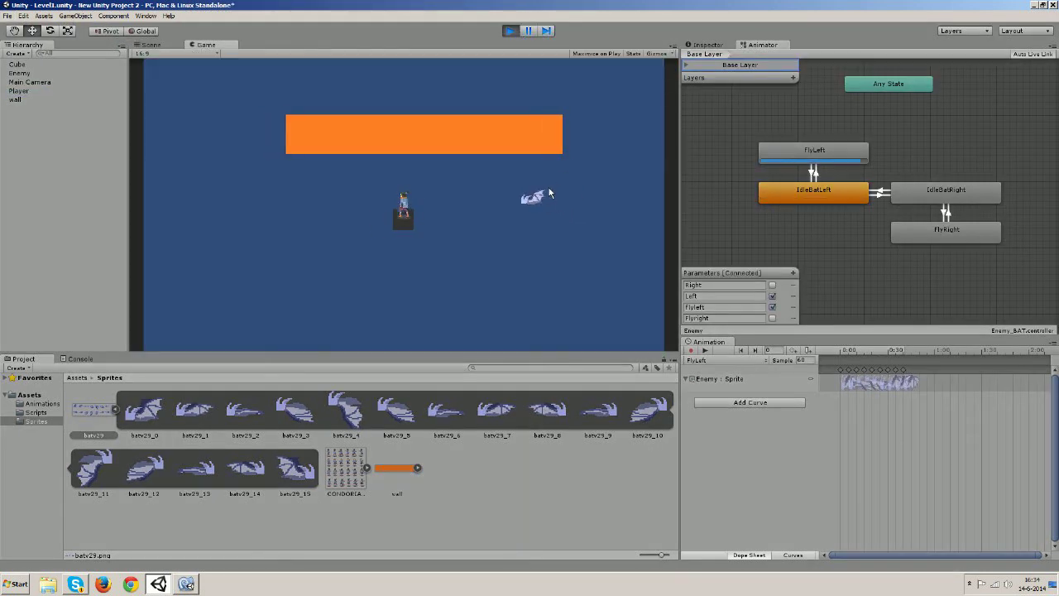
Steer the player with WASD so the bat alternates flying left and right, then stop play mode
{"action": "key", "text": "s"}
{"action": "key", "text": "d"}
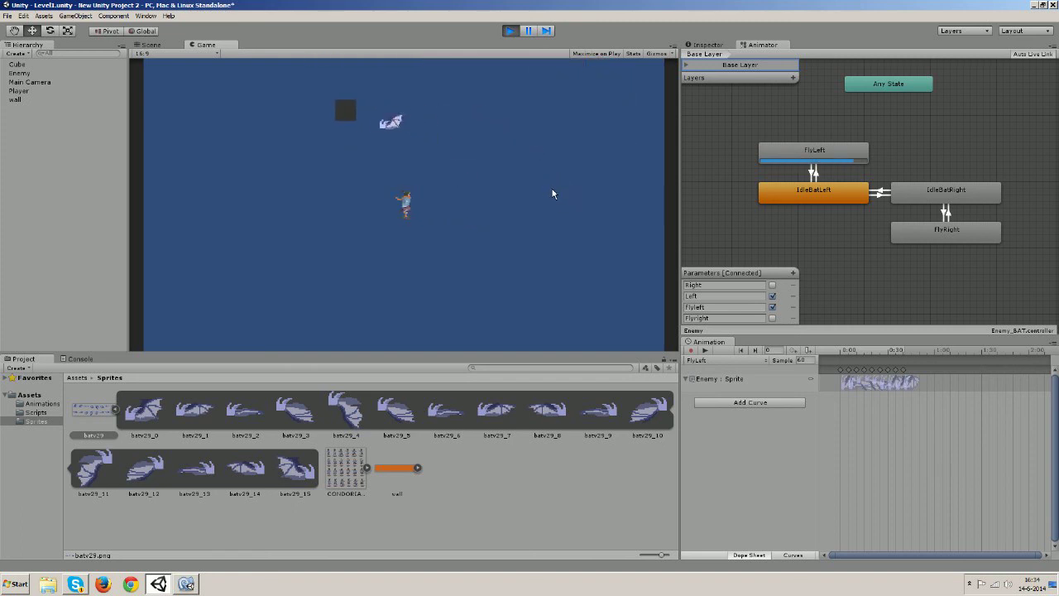
{"action": "key", "text": "w"}
{"action": "key", "text": "d"}
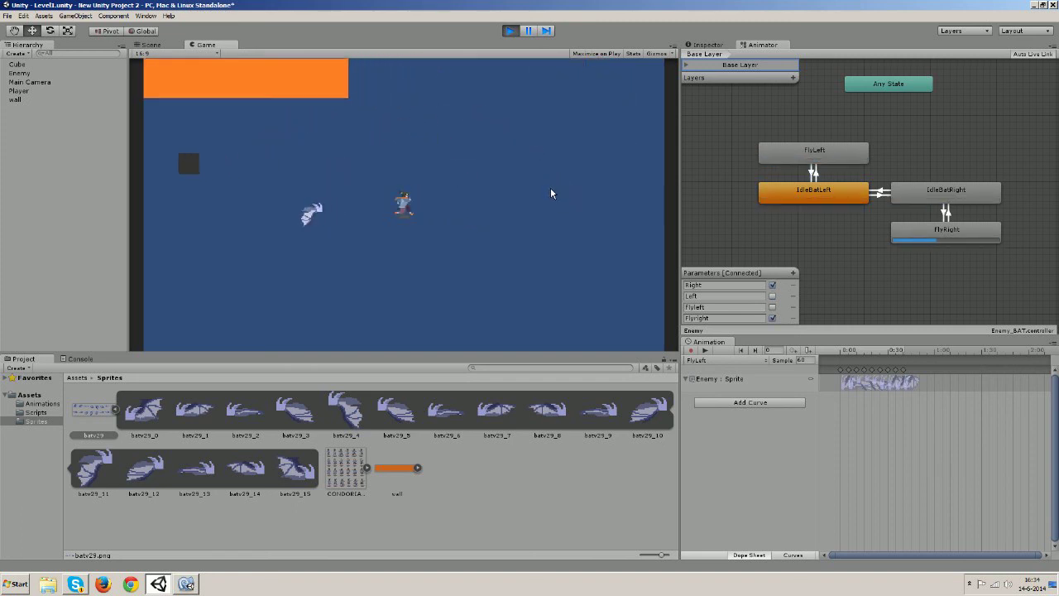
{"action": "key", "text": "w"}
{"action": "key", "text": "a"}
{"action": "key", "text": "s"}
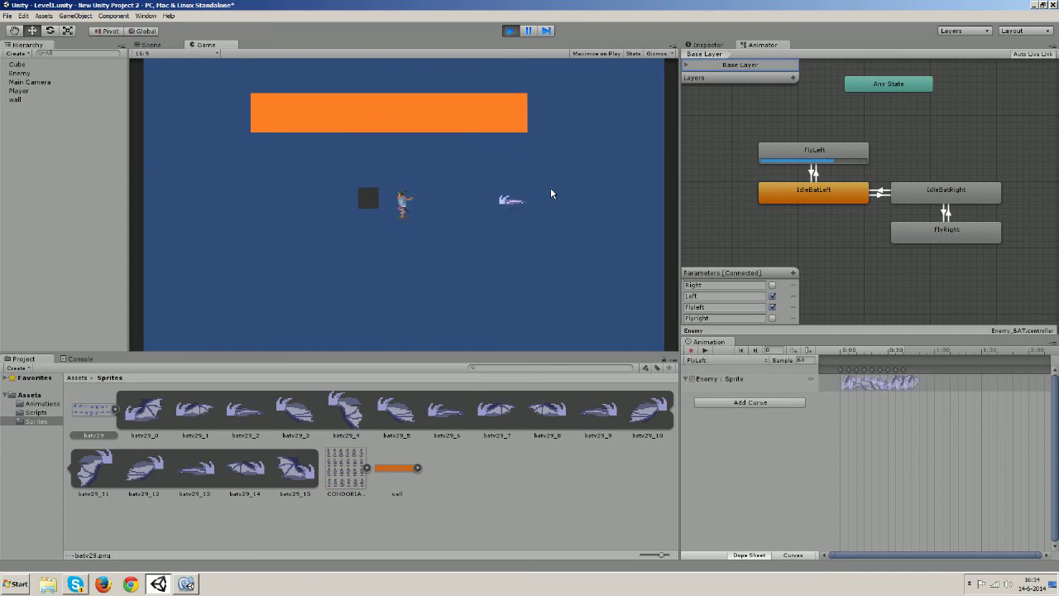
{"action": "key", "text": "s"}
{"action": "key", "text": "d"}
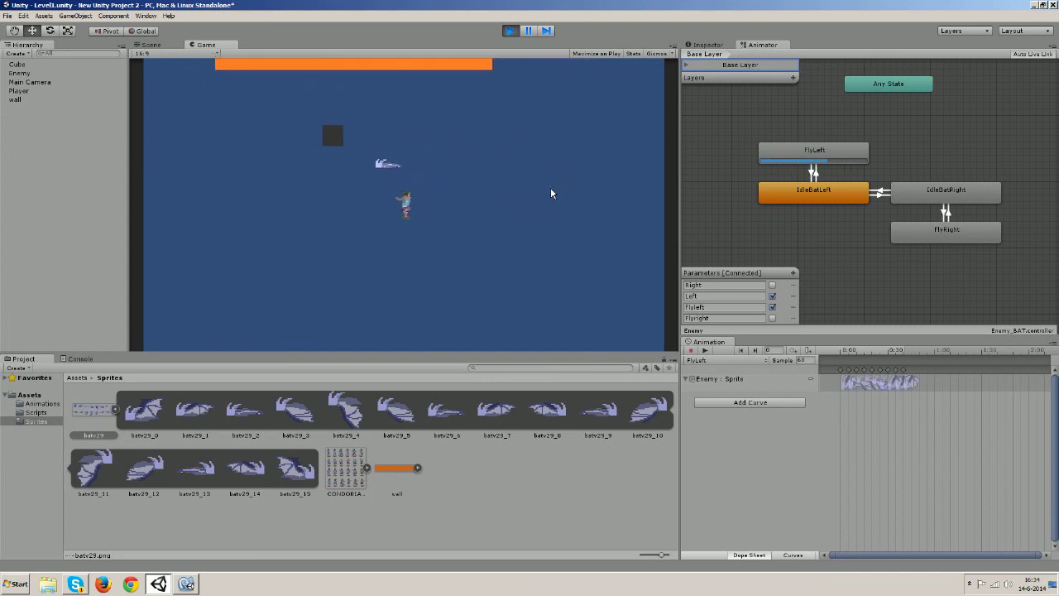
{"action": "key", "text": "d"}
{"action": "key", "text": "w"}
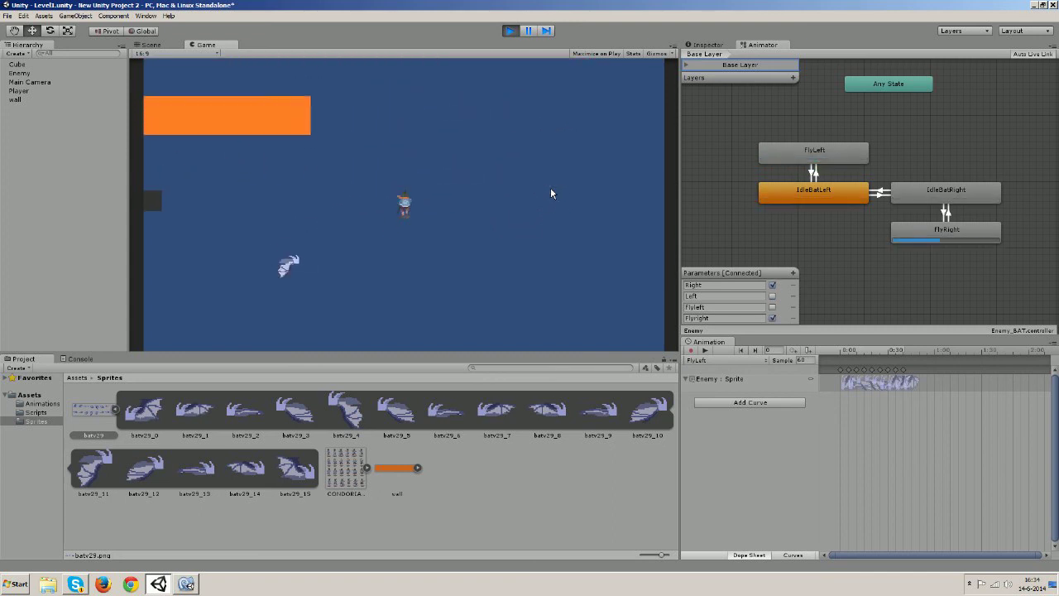
{"action": "key", "text": "a"}
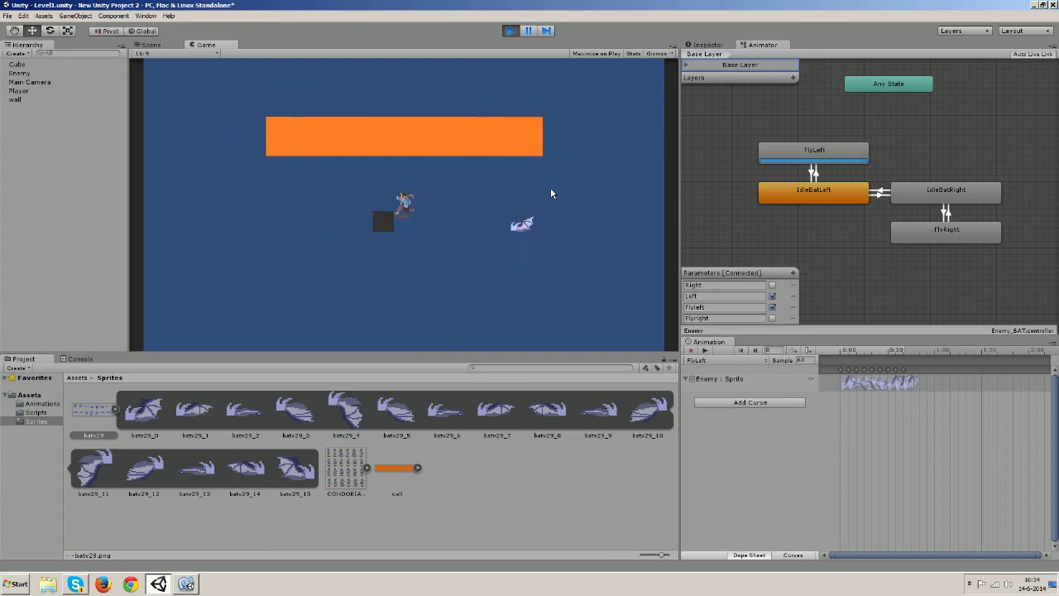
{"action": "key", "text": "s"}
{"action": "key", "text": "d"}
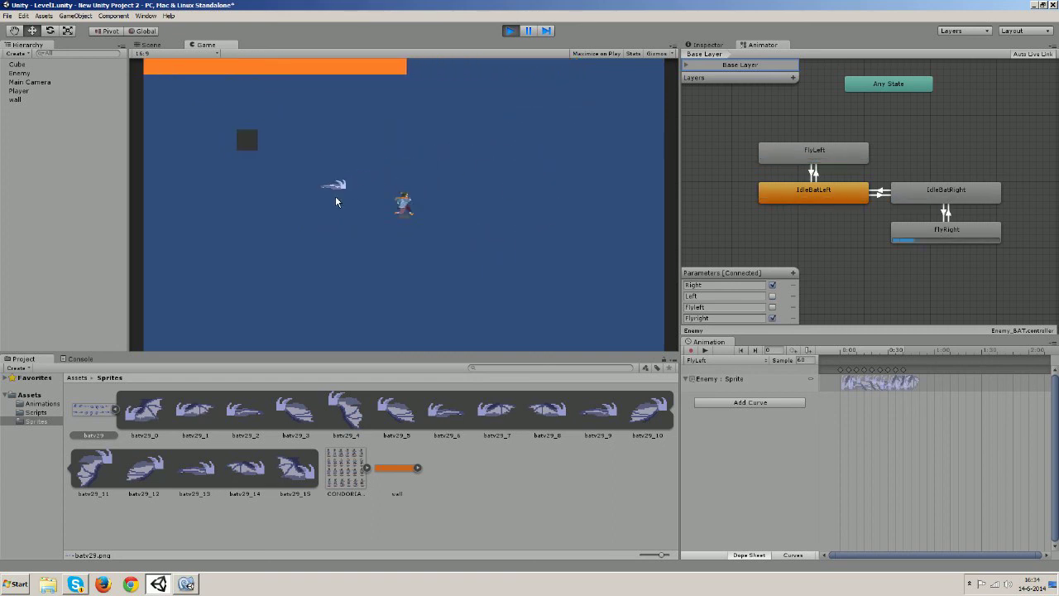
{"action": "key", "text": "w"}
{"action": "key", "text": "a"}
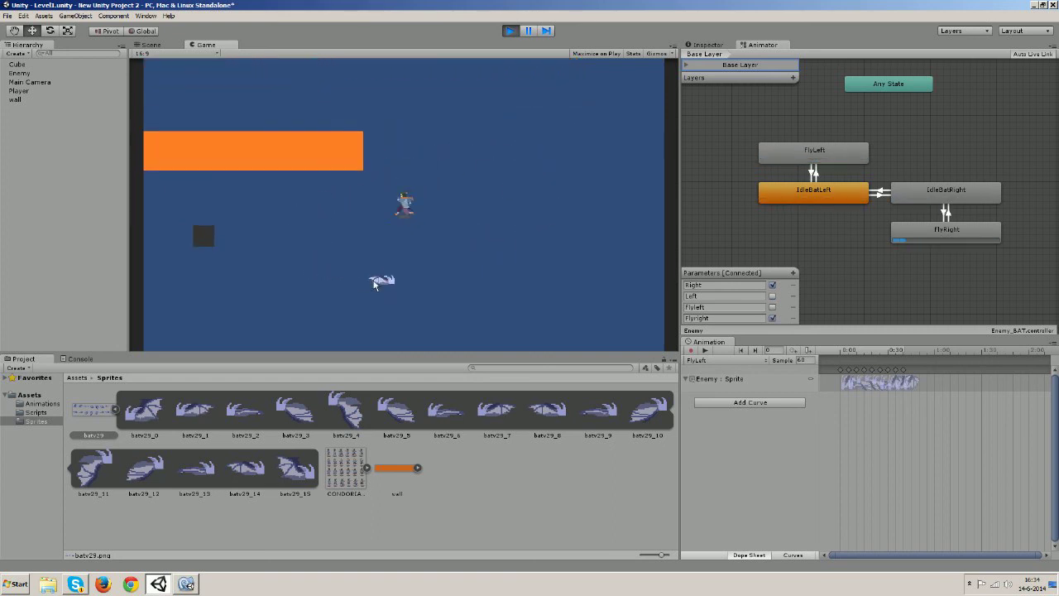
{"action": "key", "text": "s"}
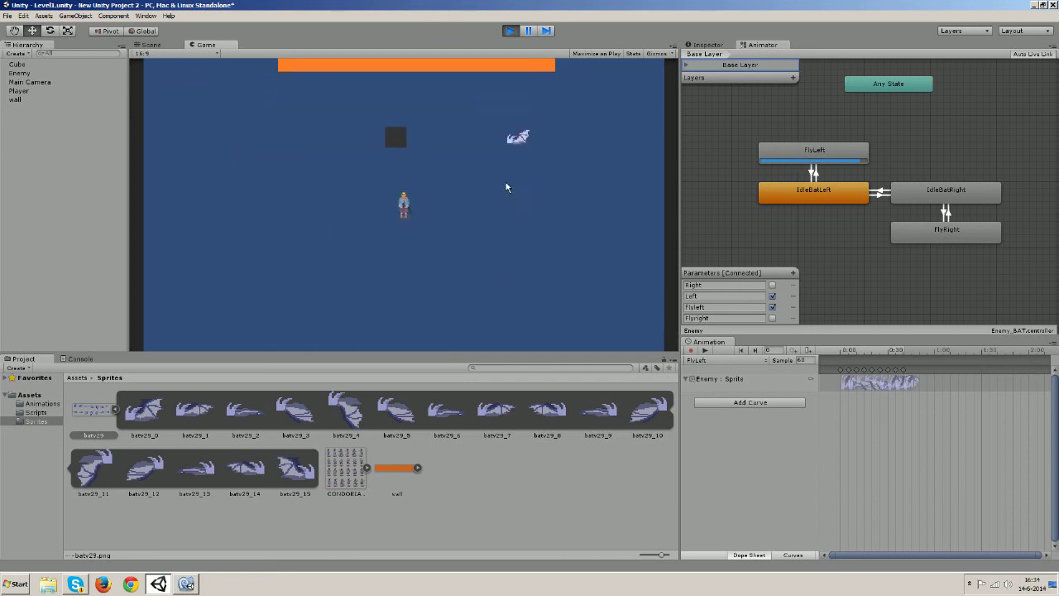
{"action": "key", "text": "d"}
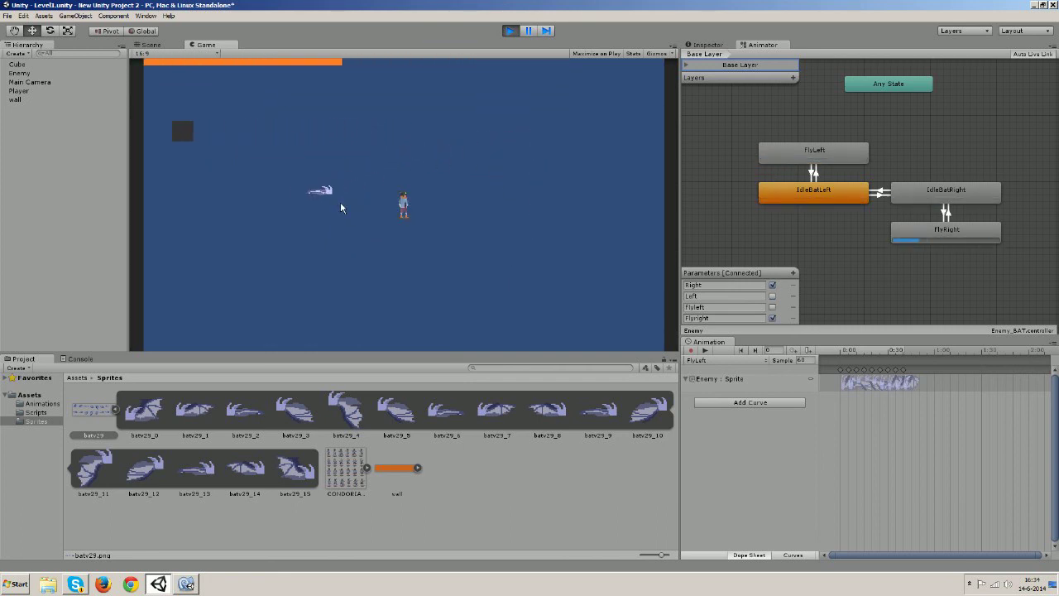
{"action": "key", "text": "s"}
{"action": "key", "text": "a"}
{"action": "key", "text": "w"}
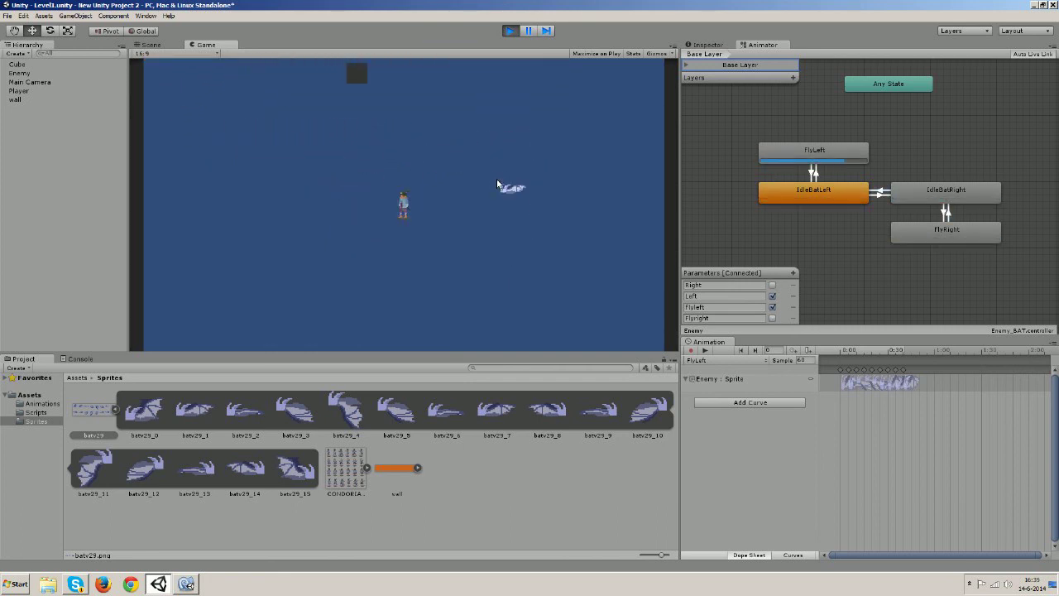
{"action": "key", "text": "d"}
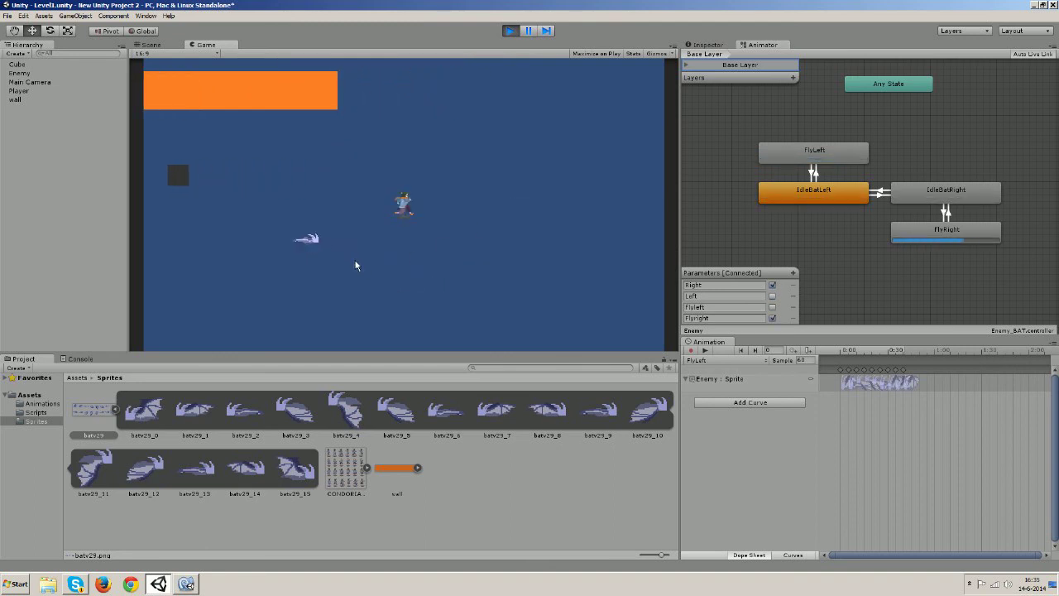
{"action": "key", "text": "s"}
{"action": "key", "text": "a"}
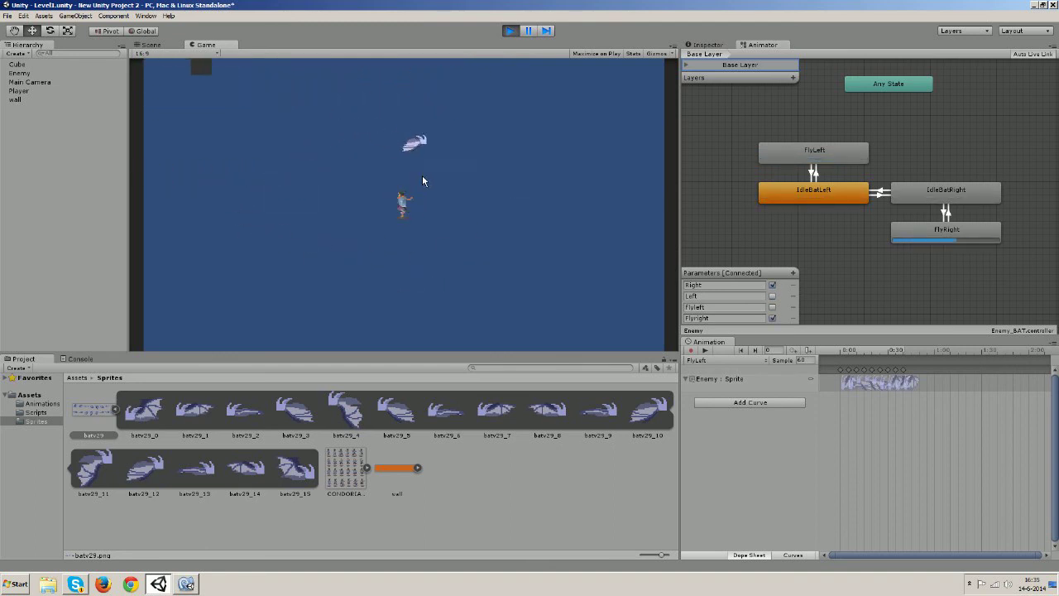
{"action": "key", "text": "w"}
{"action": "key", "text": "d"}
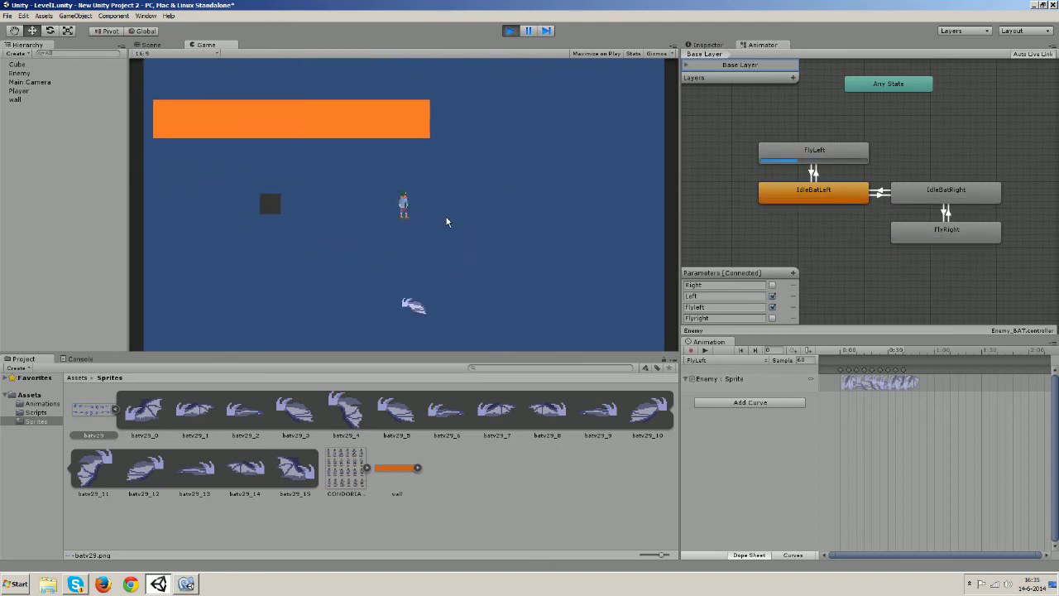
{"action": "key", "text": "s"}
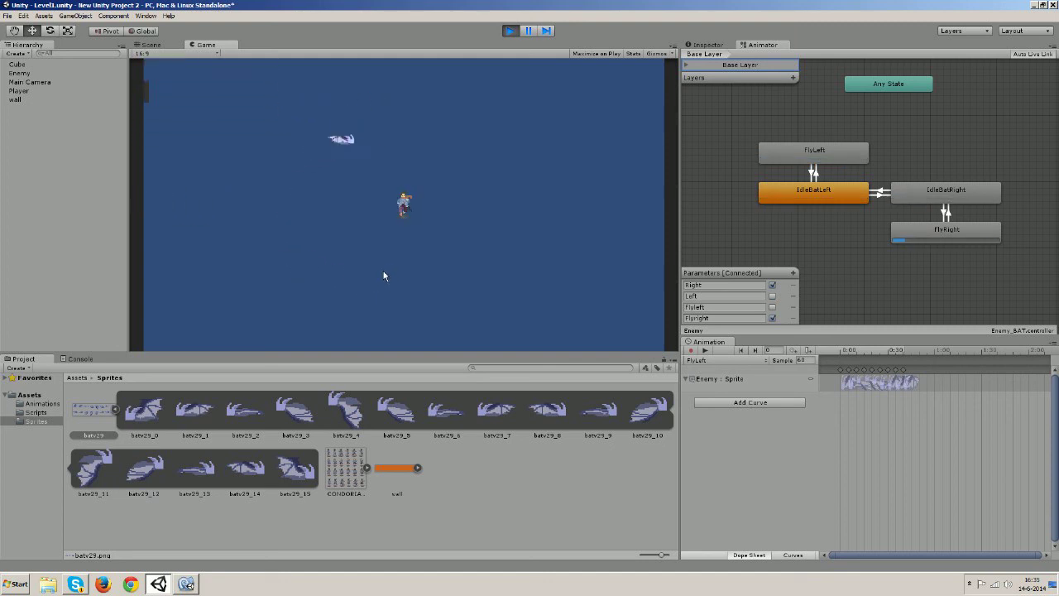
{"action": "key", "text": "a"}
{"action": "key", "text": "w"}
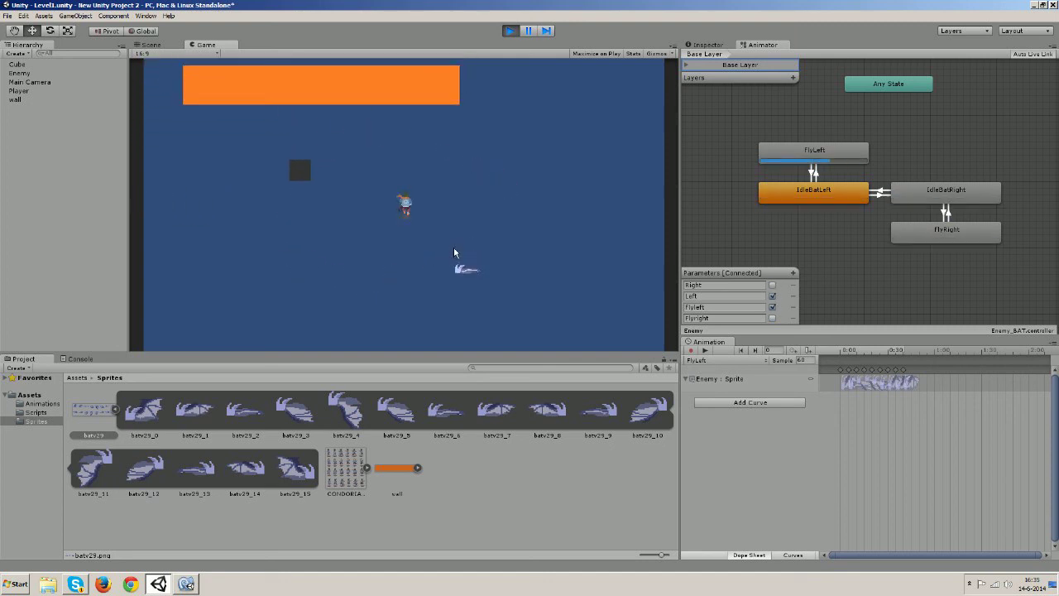
{"action": "key", "text": "d"}
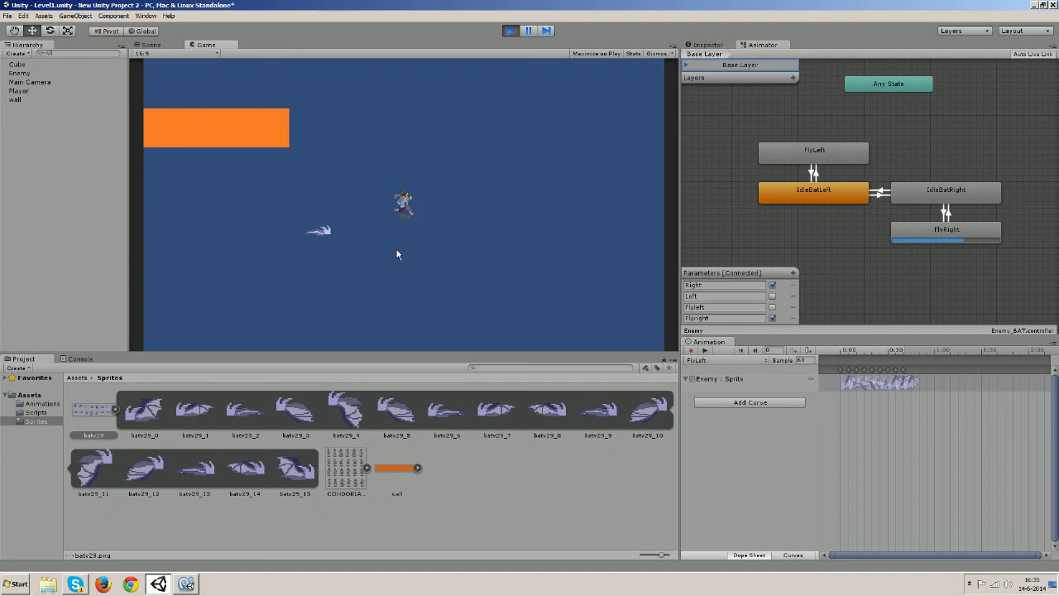
{"action": "key", "text": "d"}
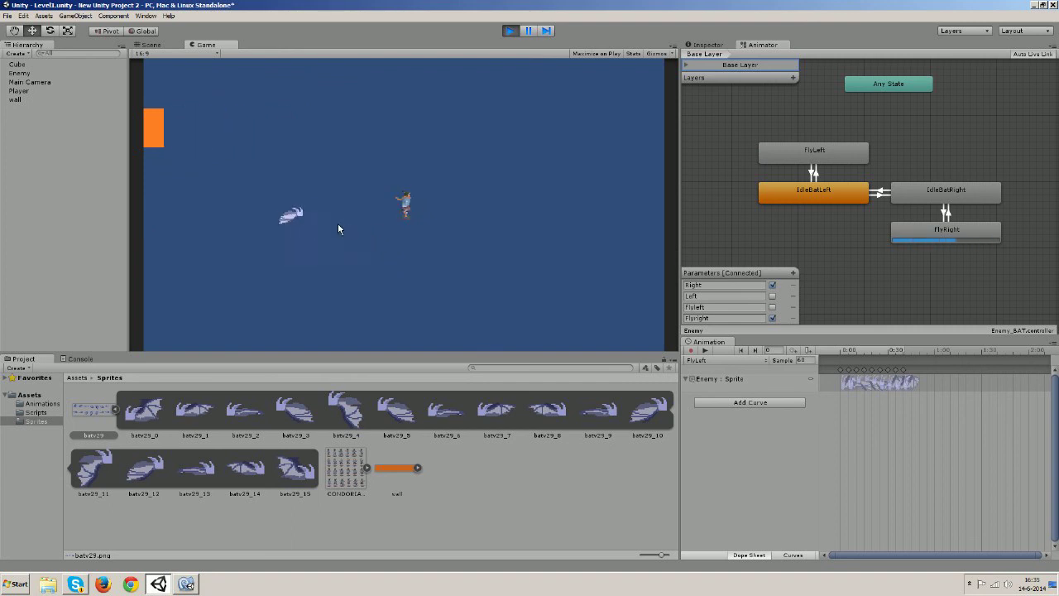
{"action": "key", "text": "d"}
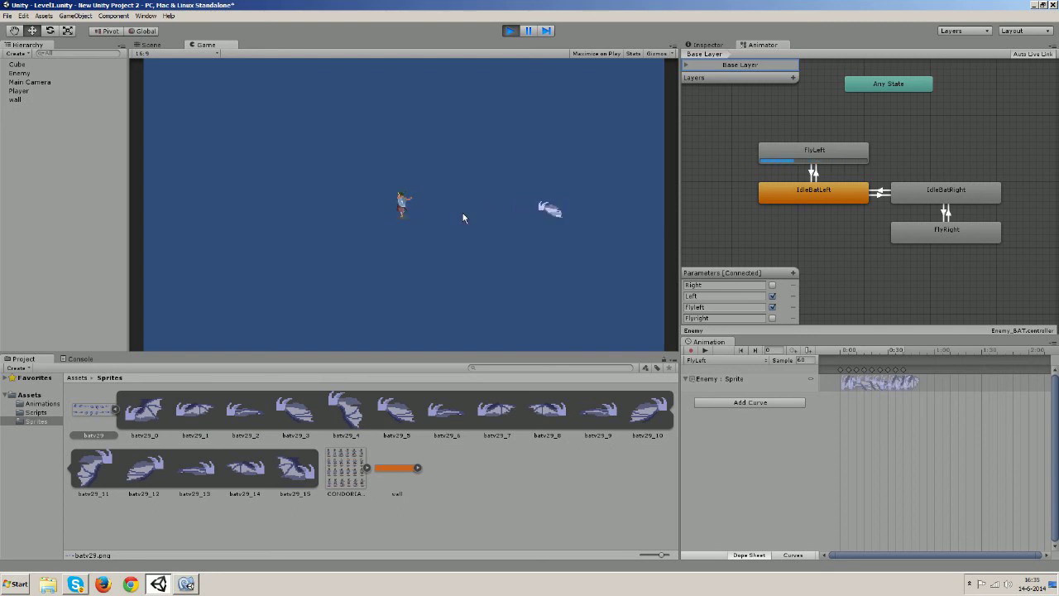
{"action": "left_click", "coordinate": [510, 31]}
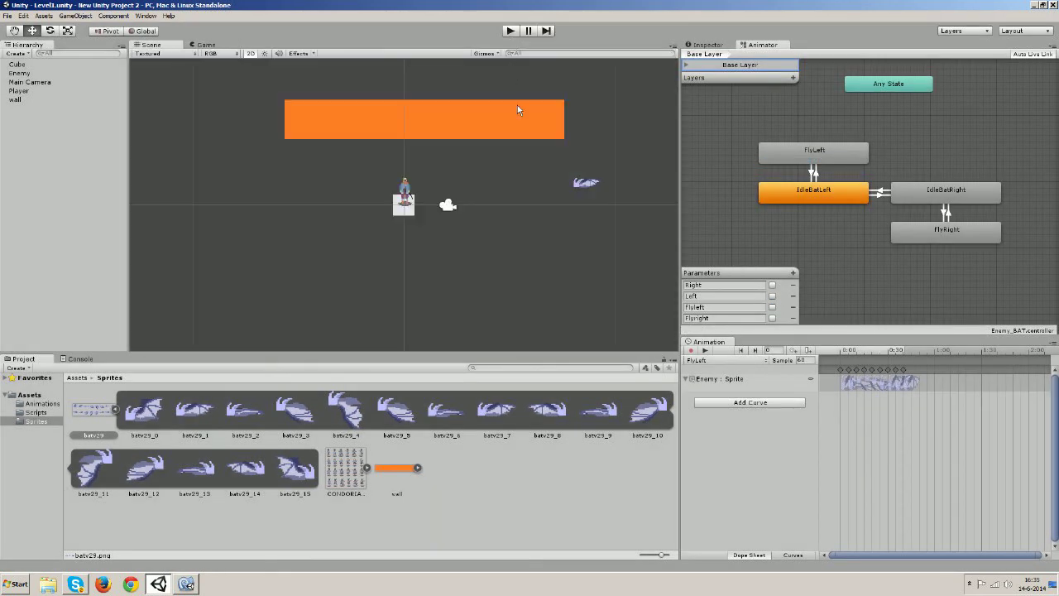